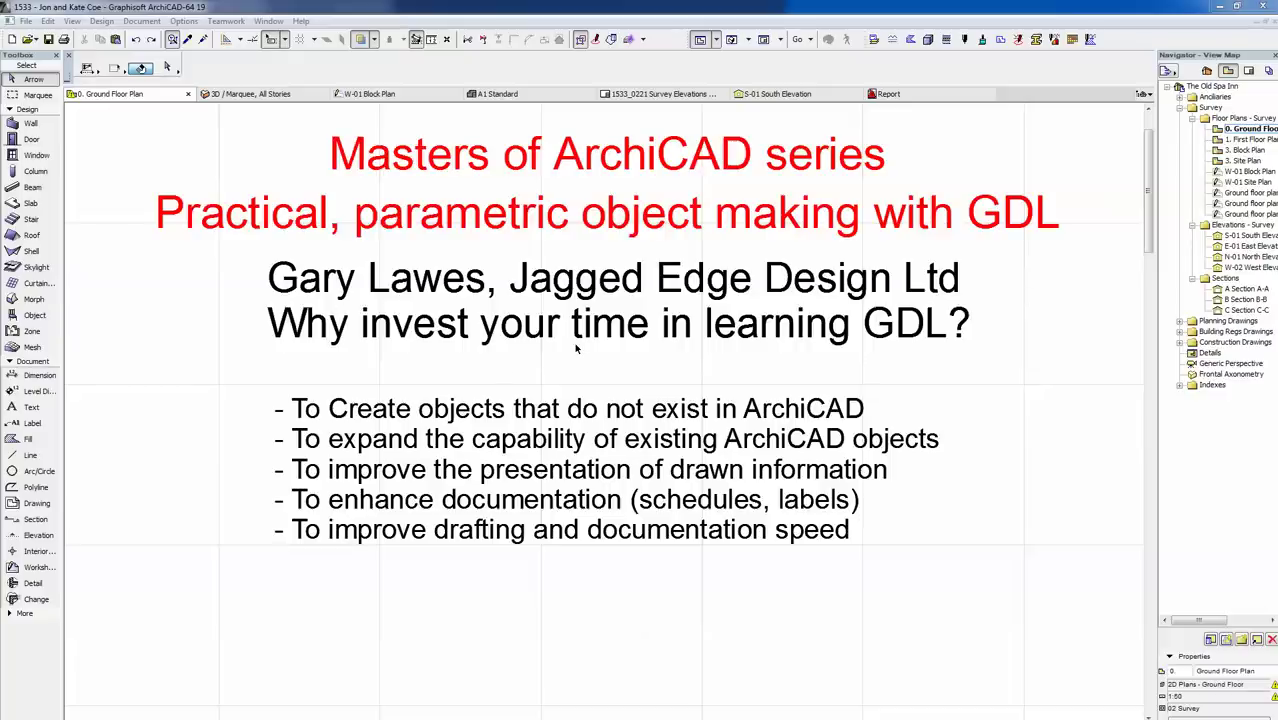
# - View the 3D render of the house, then close it to return to ArchiCAD
pyautogui.moveTo(472, 719)
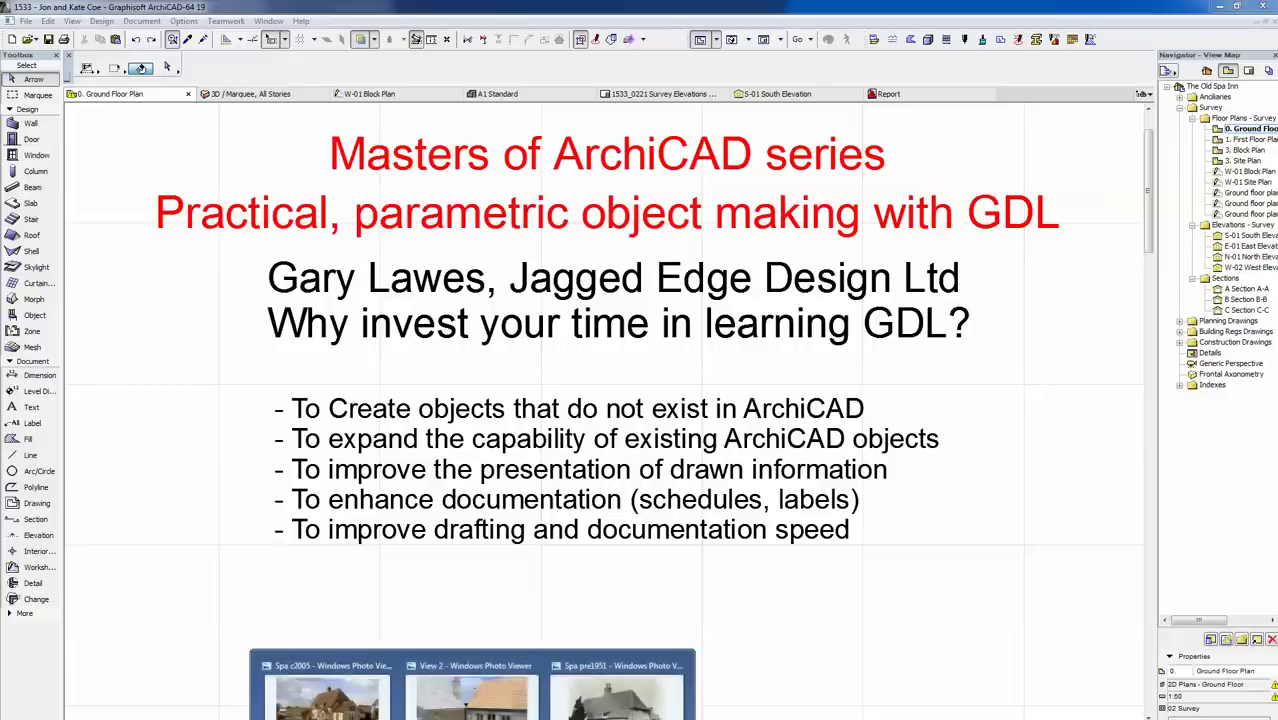
pyautogui.click(470, 695)
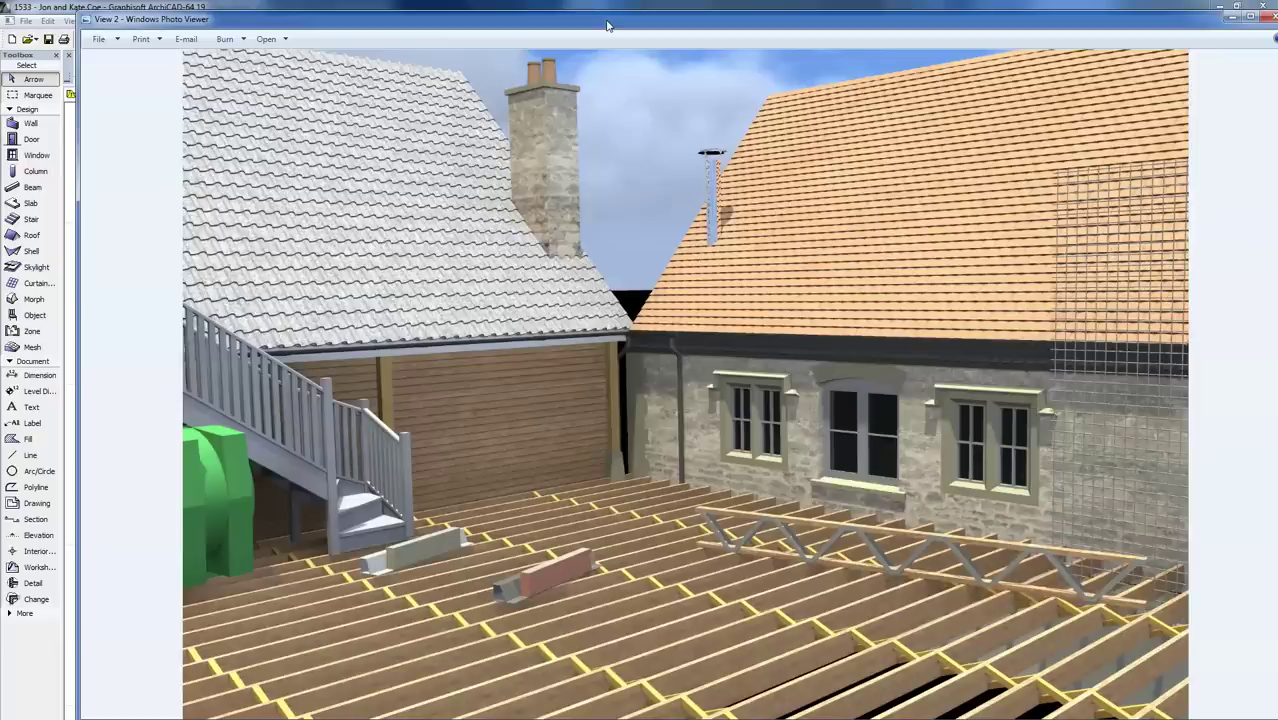
pyautogui.hotkey('alt', 'F4')
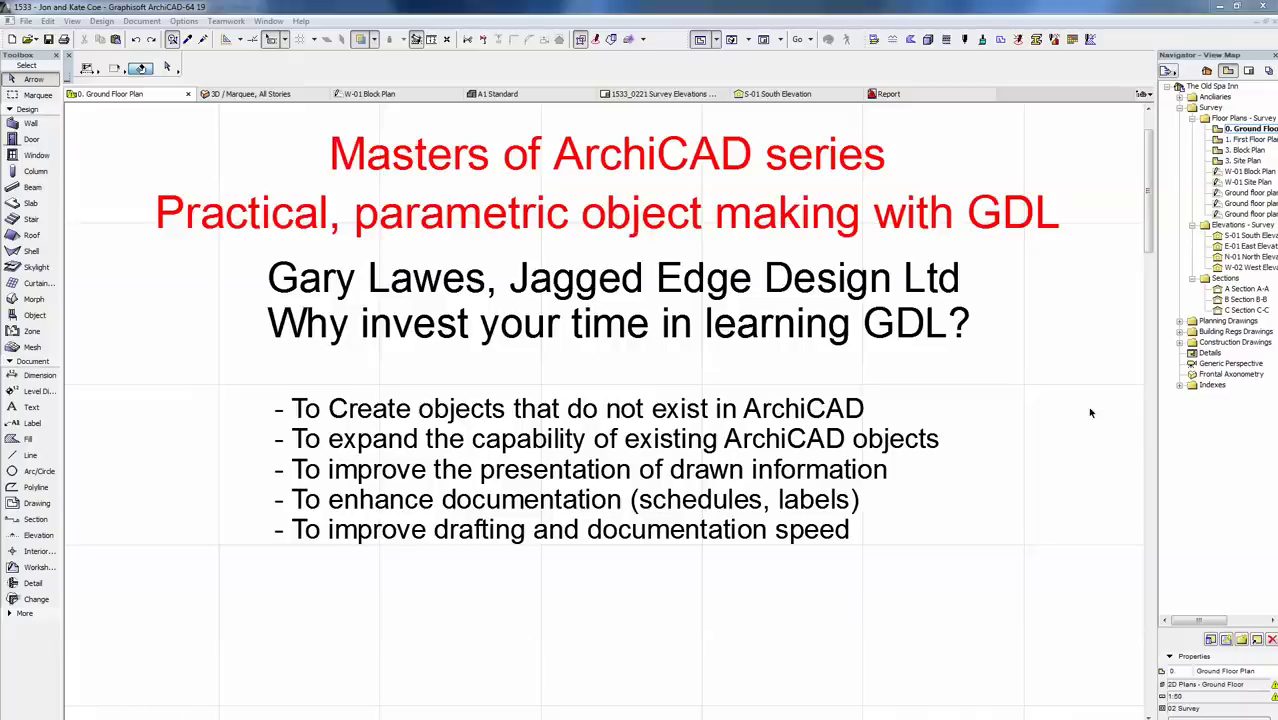
# - Show the Ground Floor Plan and centre the inn layout in the drawing area
pyautogui.doubleClick(1248, 129)
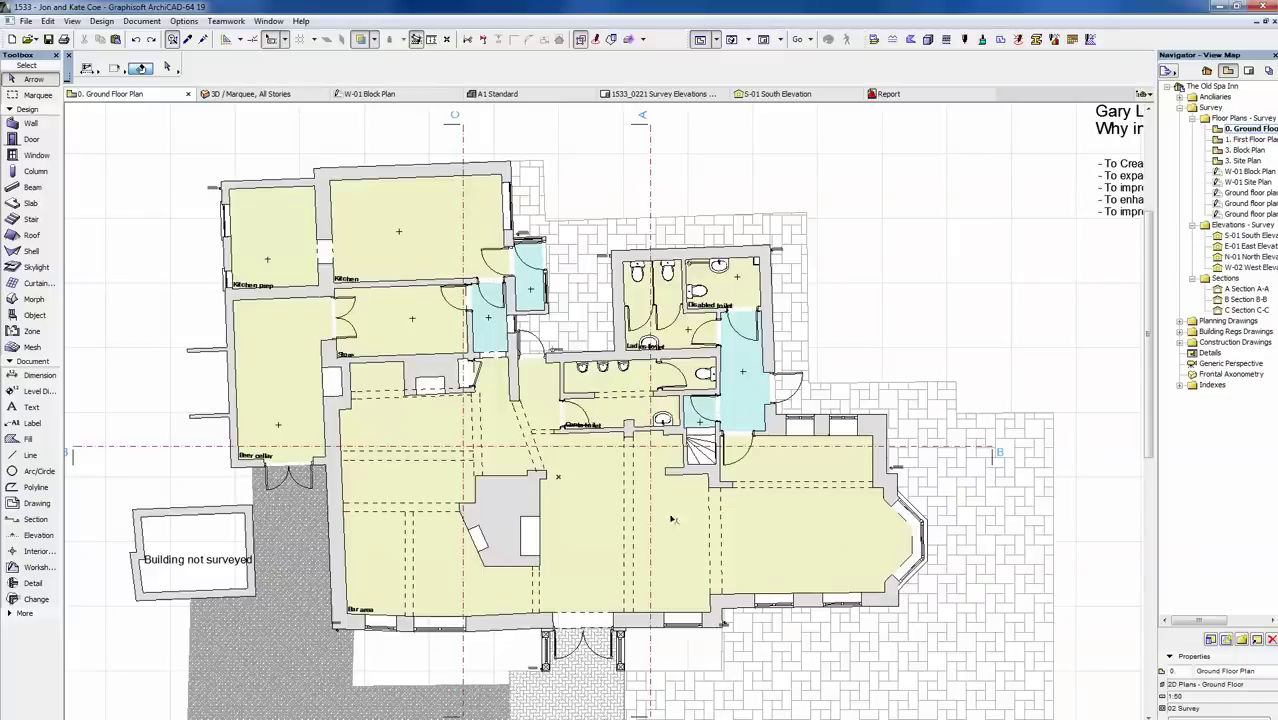
pyautogui.moveTo(672, 518); pyautogui.dragTo(767, 498, button='middle')
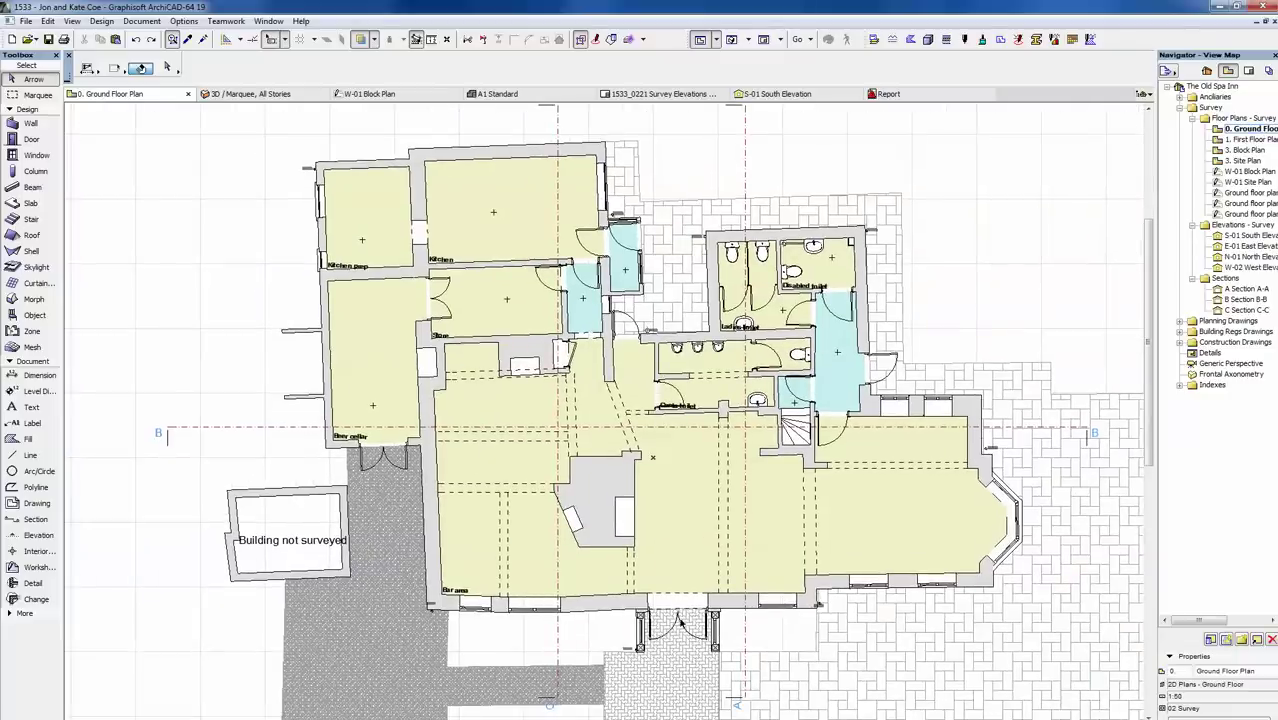
pyautogui.moveTo(682, 623); pyautogui.dragTo(682, 603, button='middle')
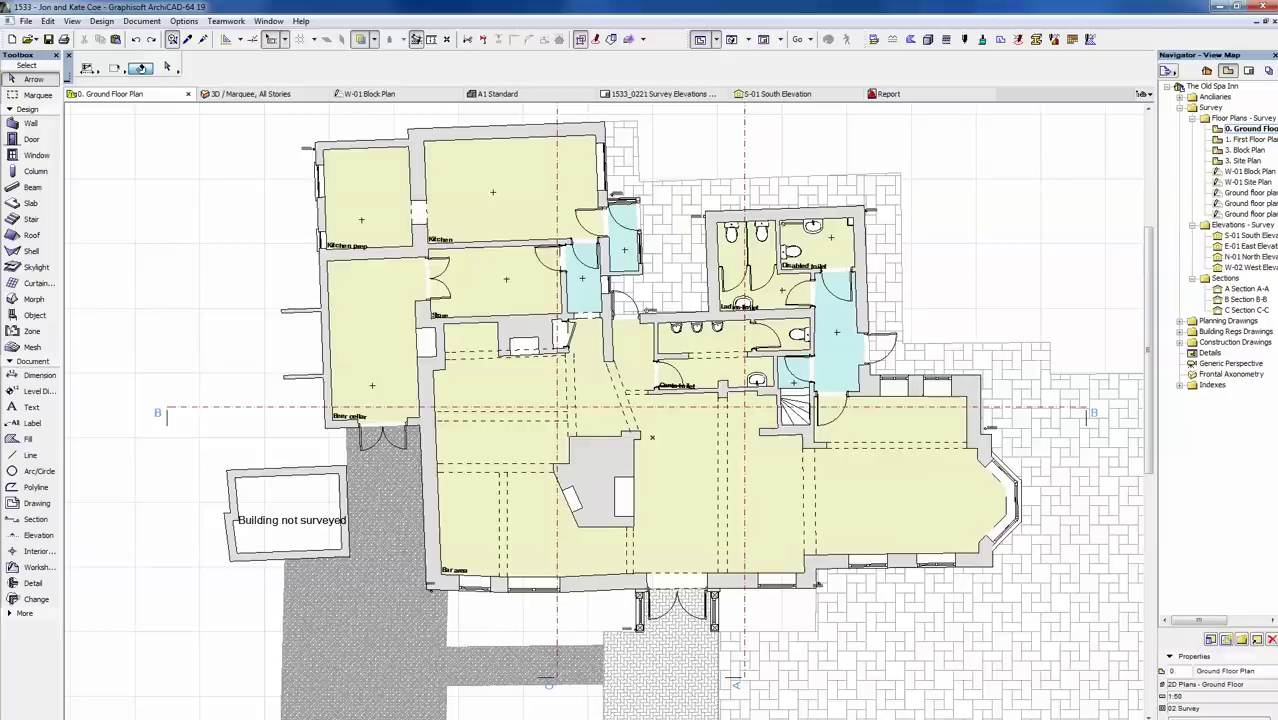
pyautogui.moveTo(433, 718)
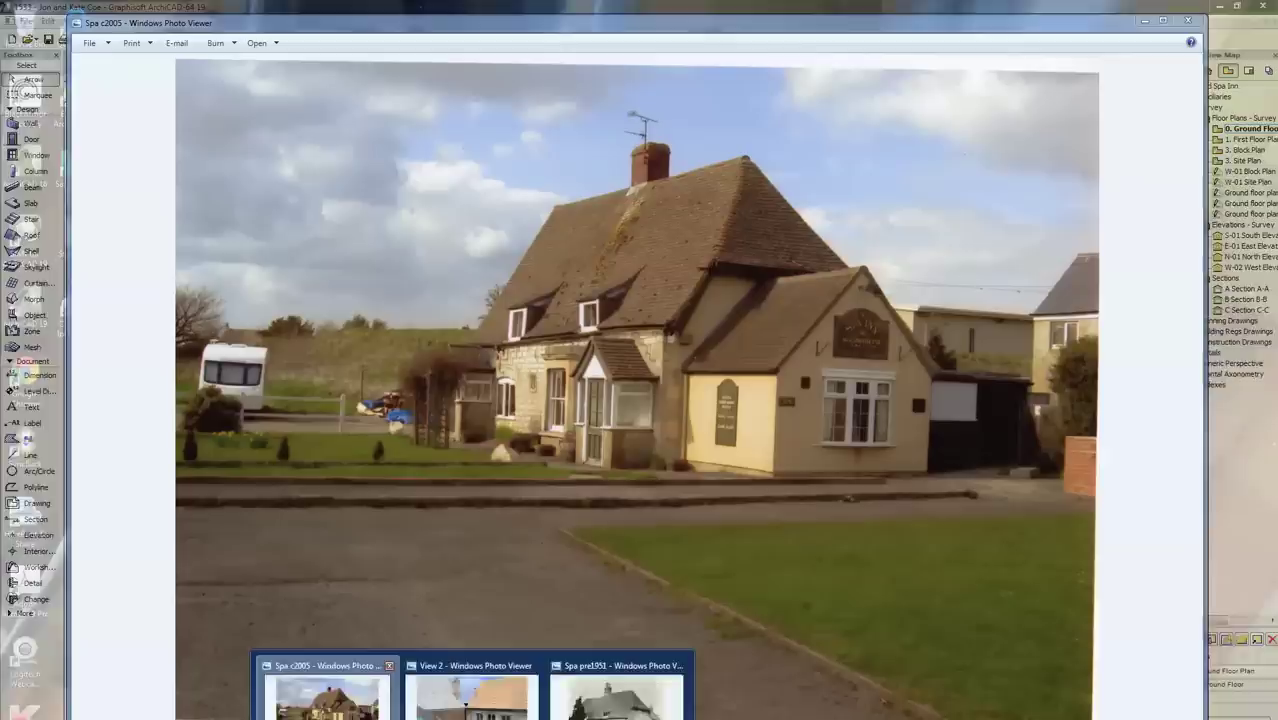
# - Bring up the Spa c2005 and Spa pre1951 photos, shifting the old one to reveal the newer one
pyautogui.click(326, 695)
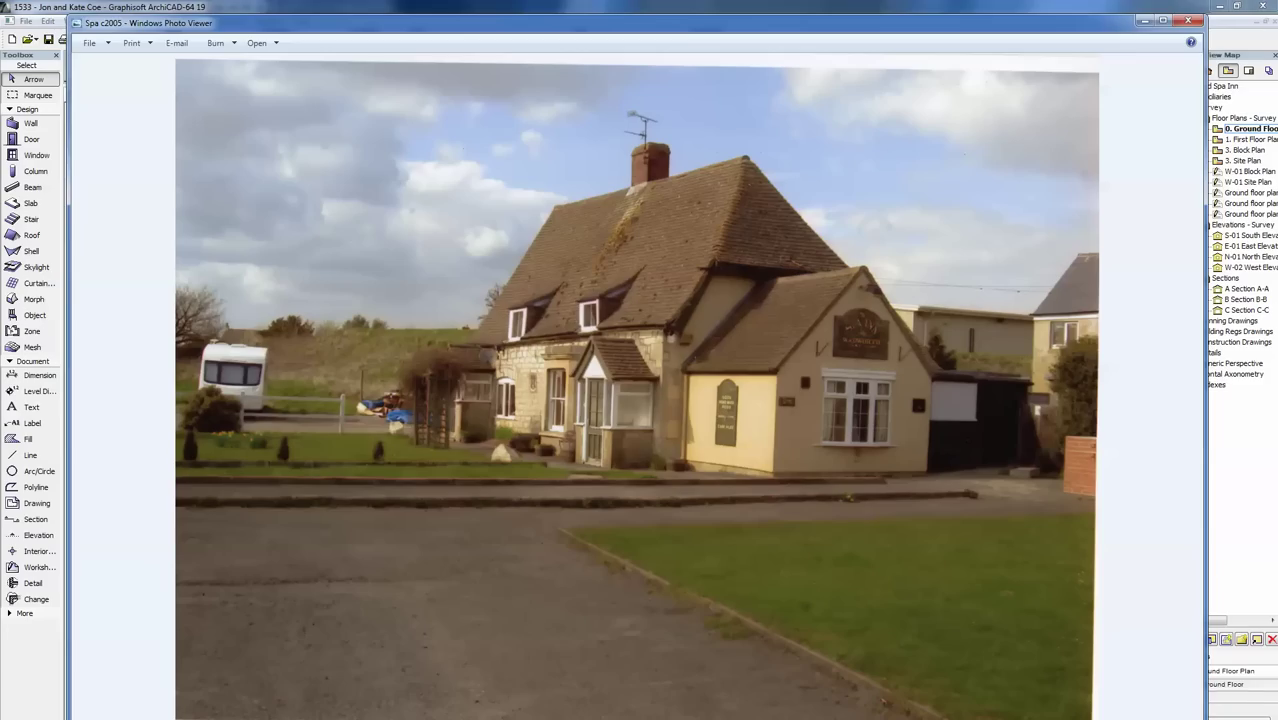
pyautogui.moveTo(473, 718)
pyautogui.click(617, 690)
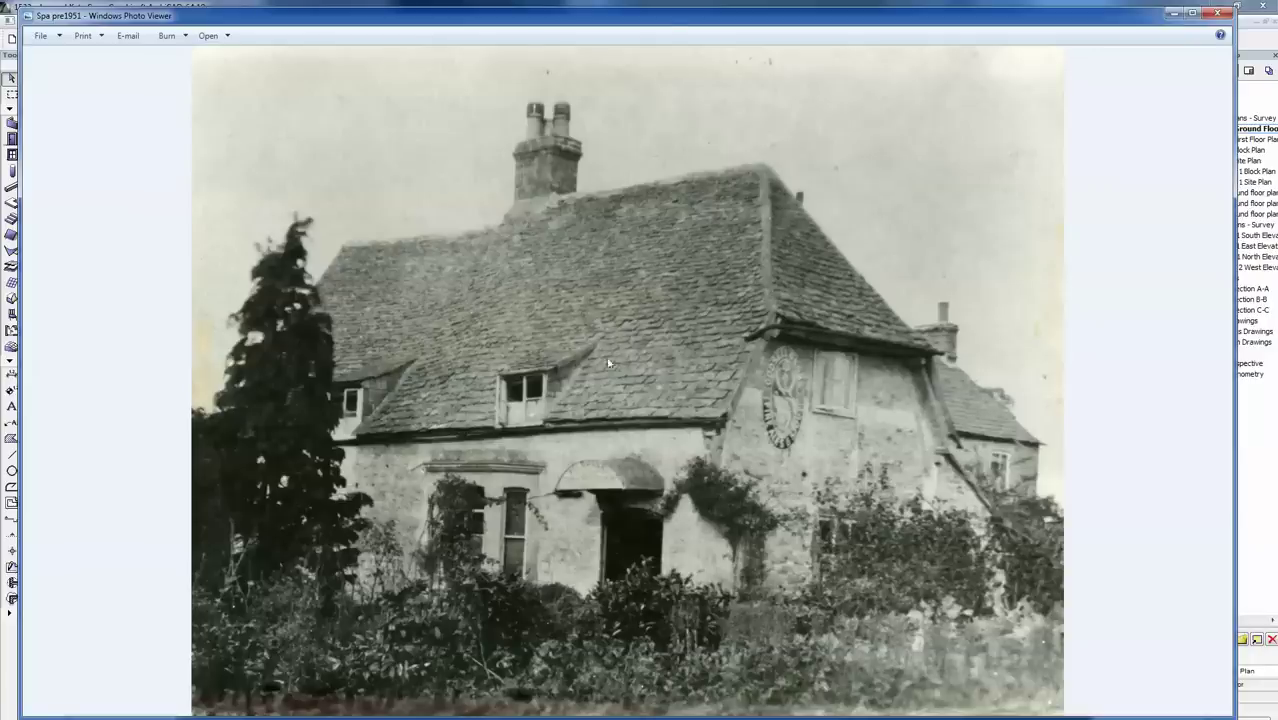
pyautogui.moveTo(666, 18); pyautogui.dragTo(682, 432)
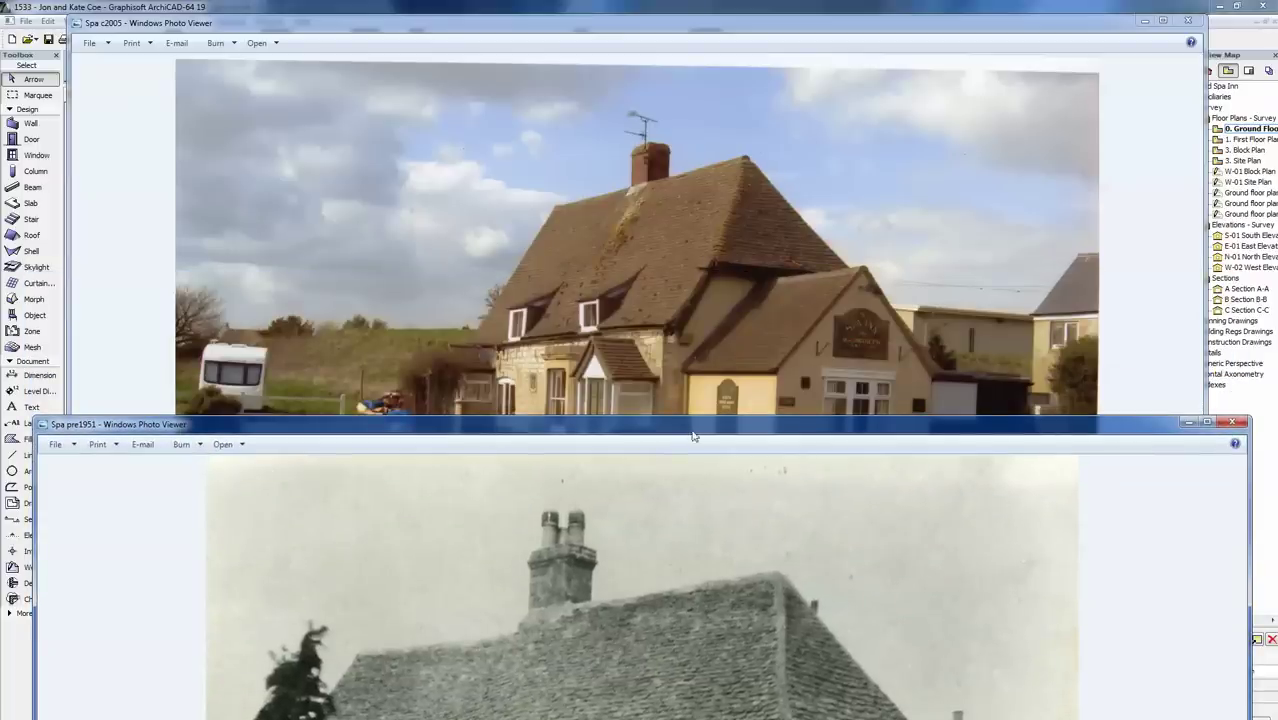
pyautogui.moveTo(697, 434); pyautogui.dragTo(698, 55)
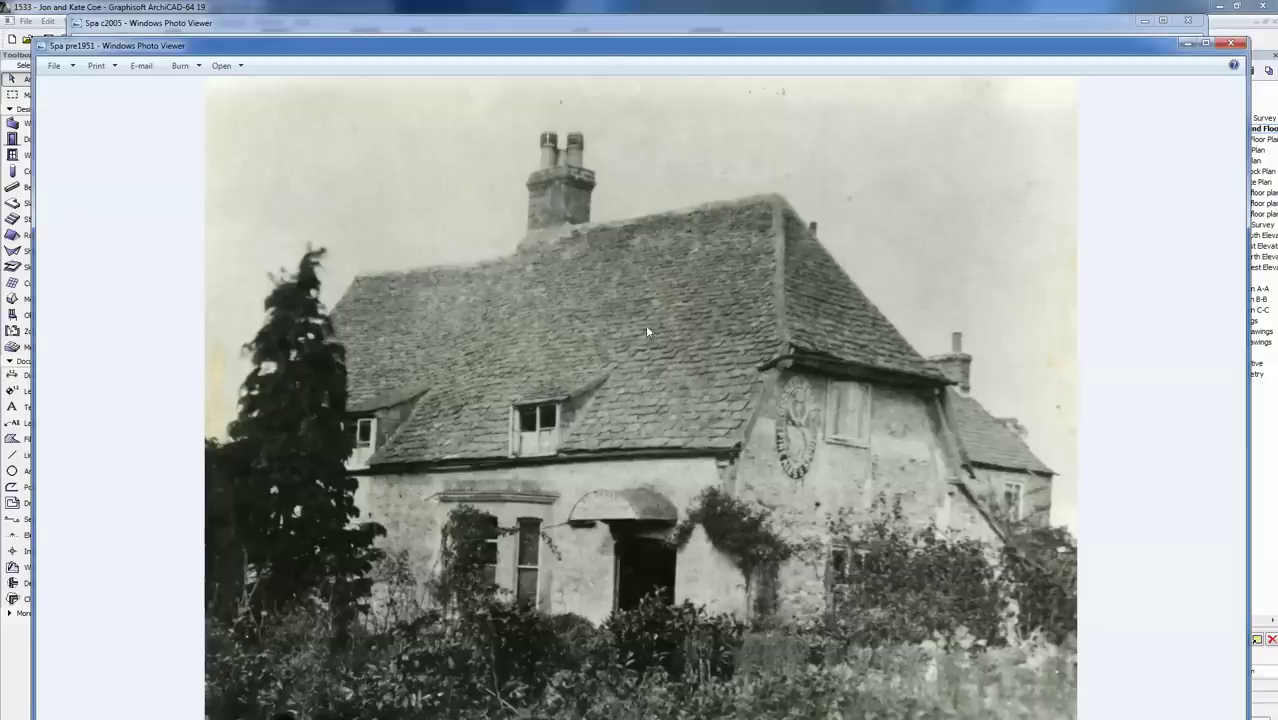
# - Slide the Spa pre1951 window aside to compare both photos, then close it
pyautogui.moveTo(605, 48); pyautogui.dragTo(609, 34)
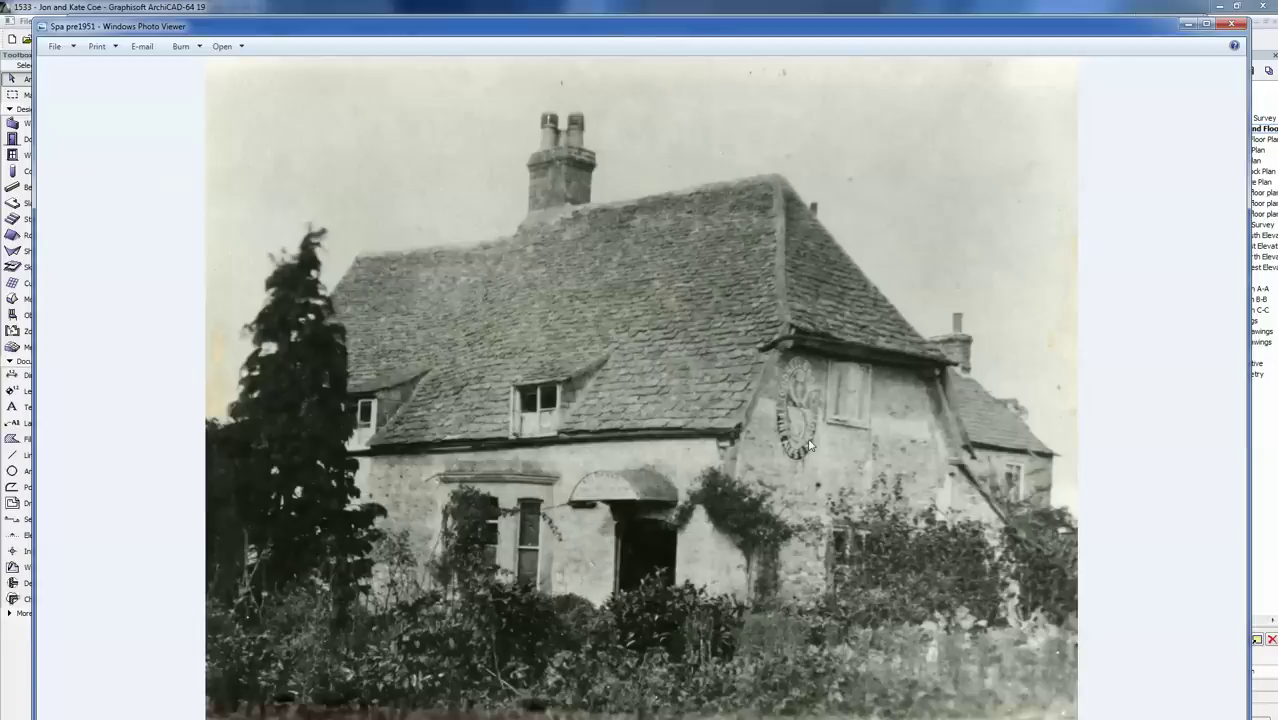
pyautogui.moveTo(558, 38); pyautogui.dragTo(1176, 52)
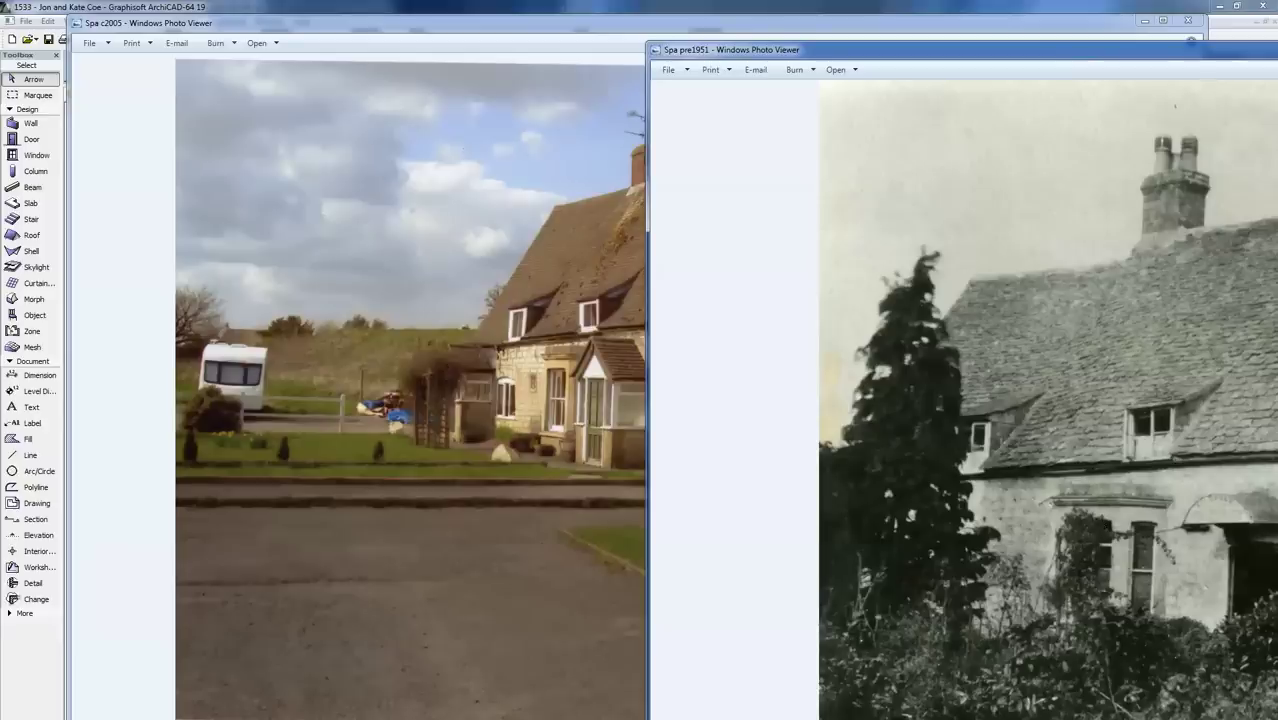
pyautogui.moveTo(700, 50); pyautogui.dragTo(811, 43)
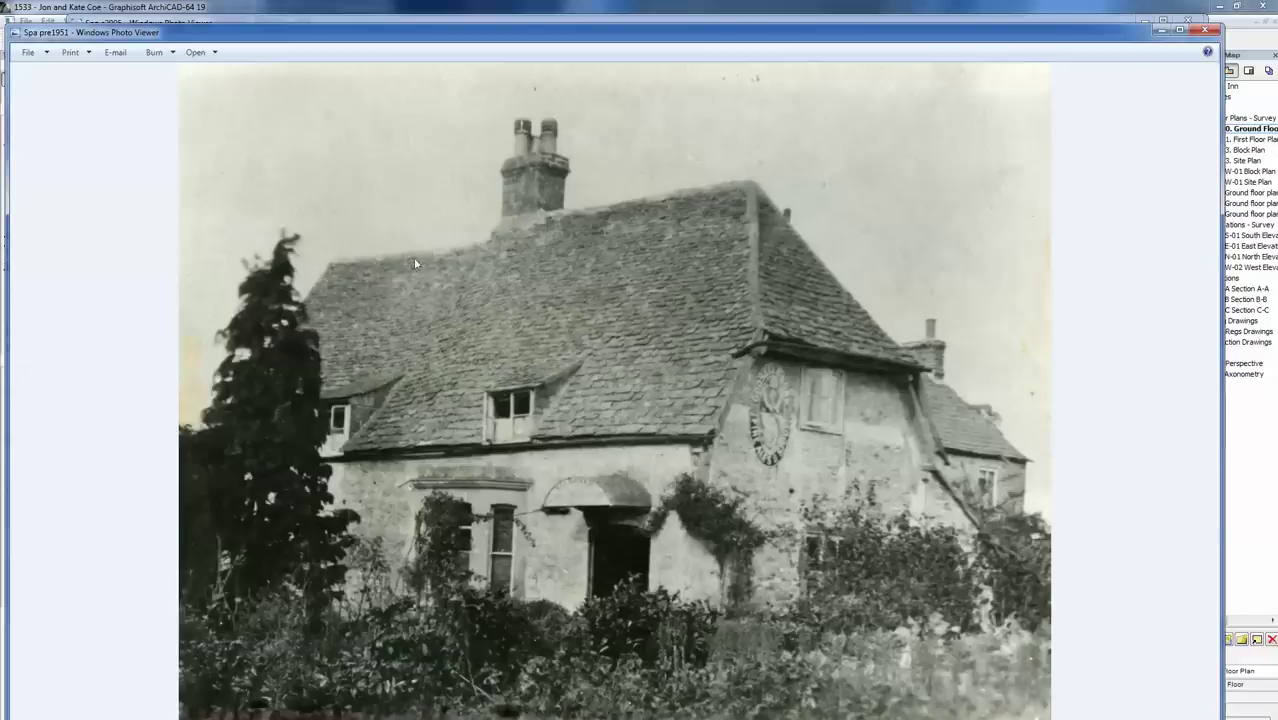
pyautogui.click(1205, 32)
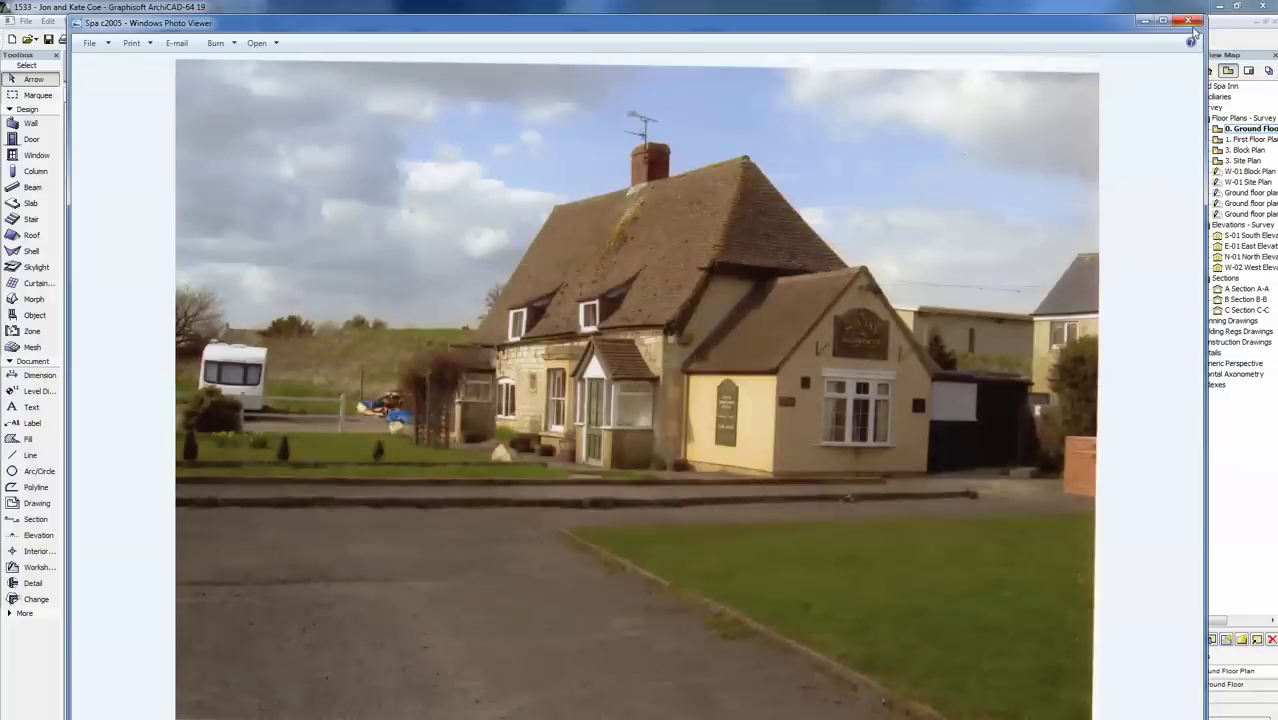
# - Close the Spa c2005 photo and switch to the 3D view of the model
pyautogui.click(1194, 36)
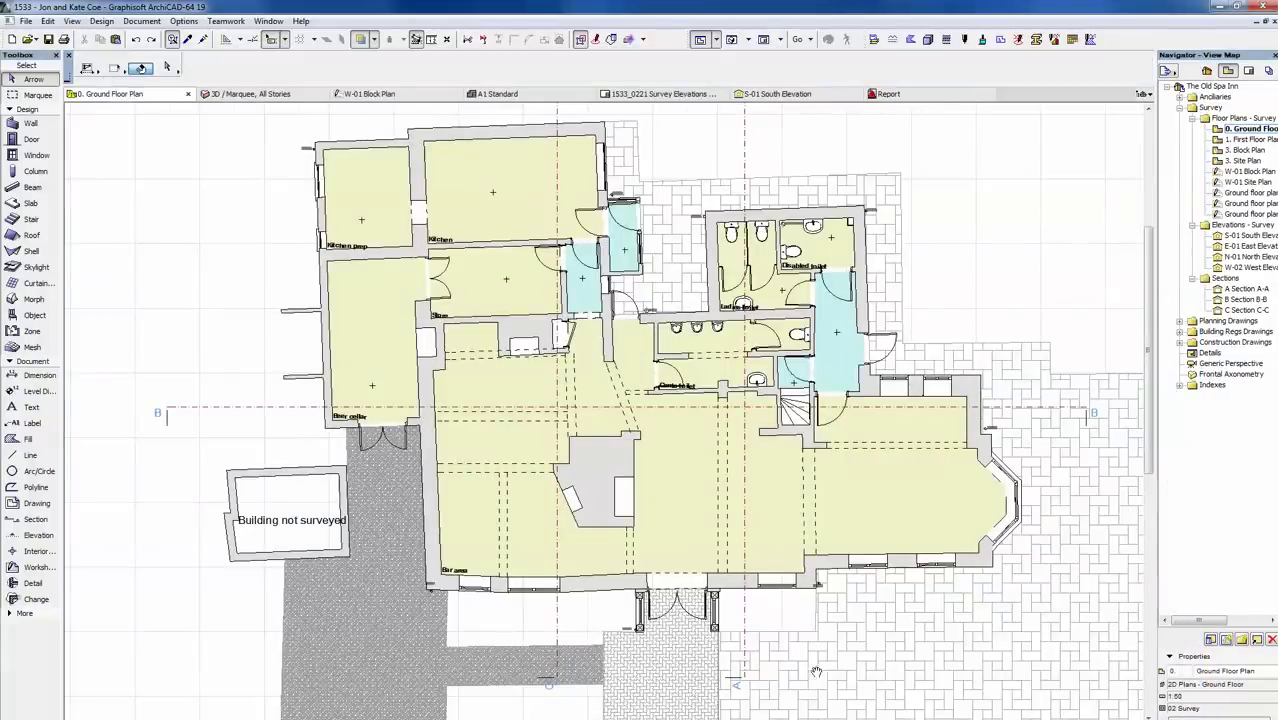
pyautogui.hscroll(4, 887, 670)
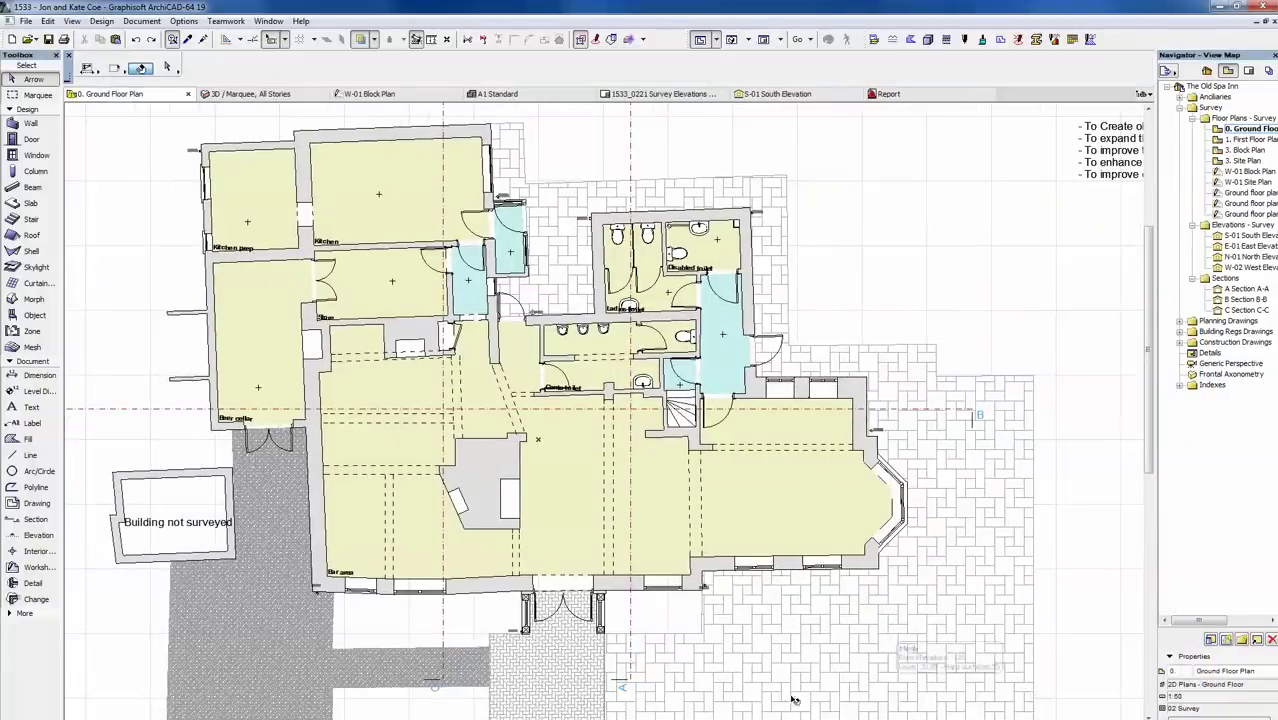
pyautogui.press('F5')
pyautogui.scroll(-5, 588, 494)
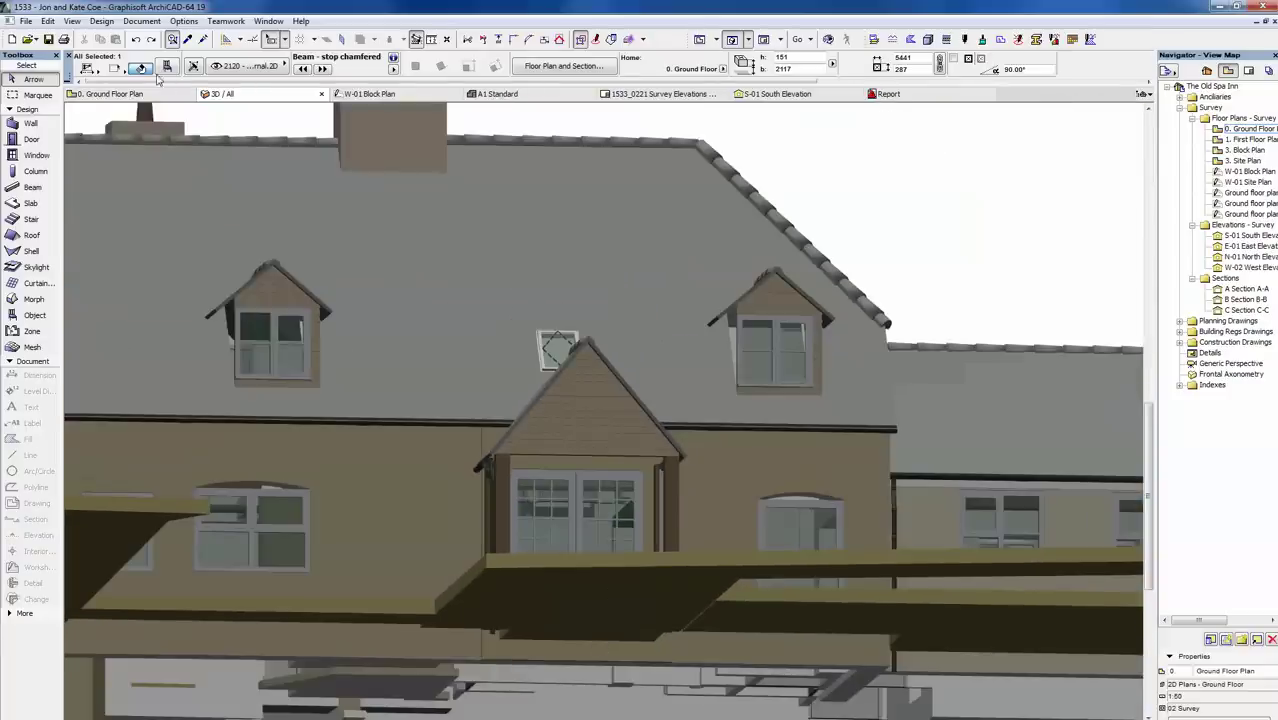
# - Apply a different layer combination from the Document menu, cancelling an accidental Double Door 19 placement
pyautogui.click(141, 21)
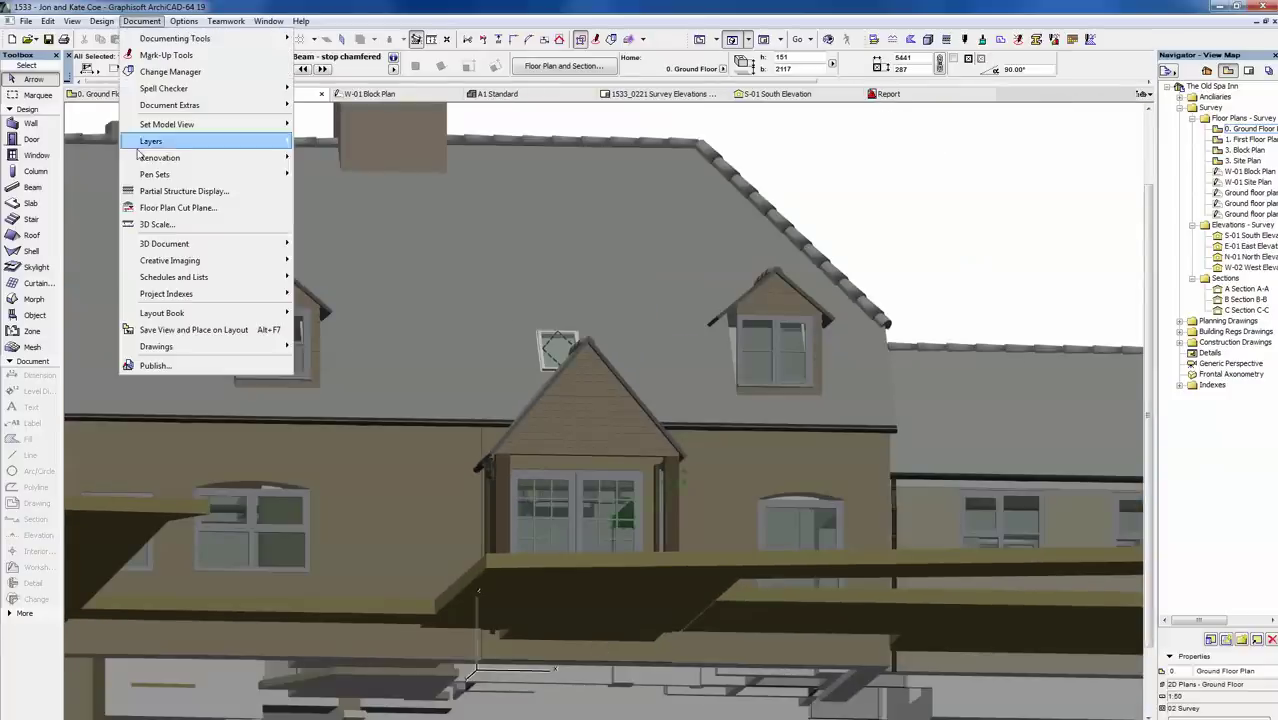
pyautogui.moveTo(150, 141)
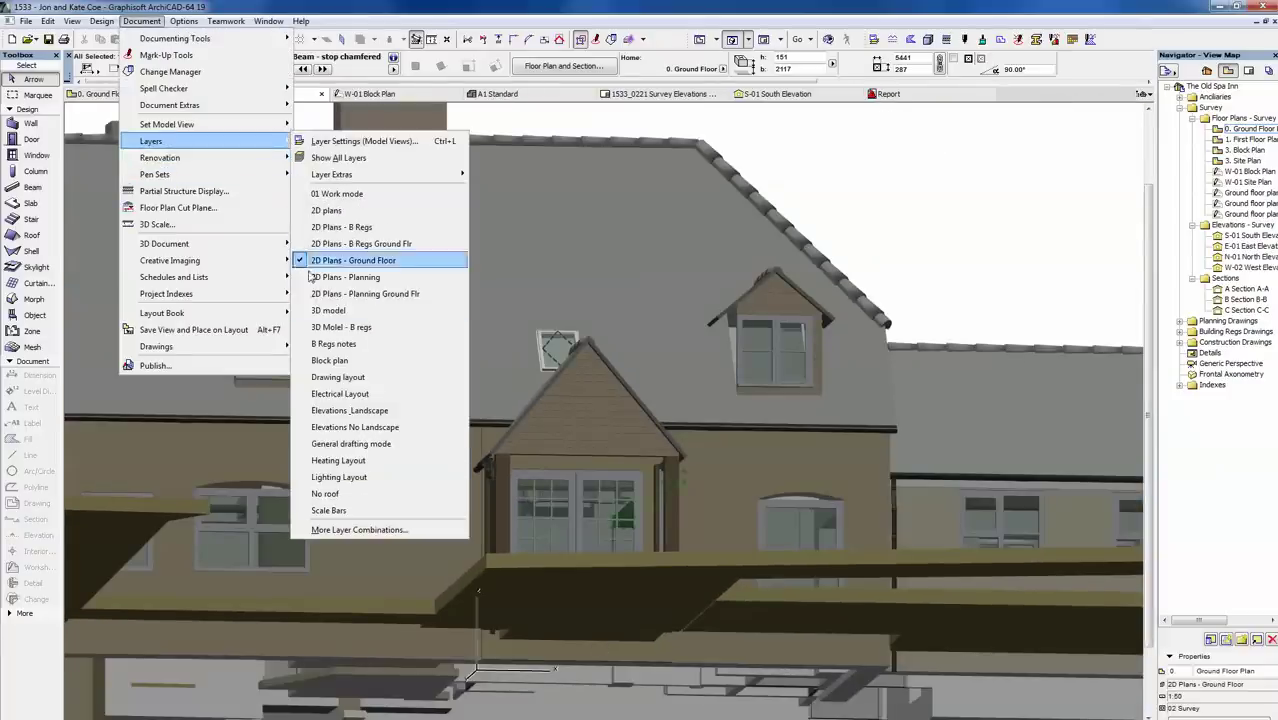
pyautogui.click(500, 462)
pyautogui.keyDown('alt'); pyautogui.click(561, 492); pyautogui.keyUp('alt')
pyautogui.rightClick(357, 478)
pyautogui.click(392, 565)
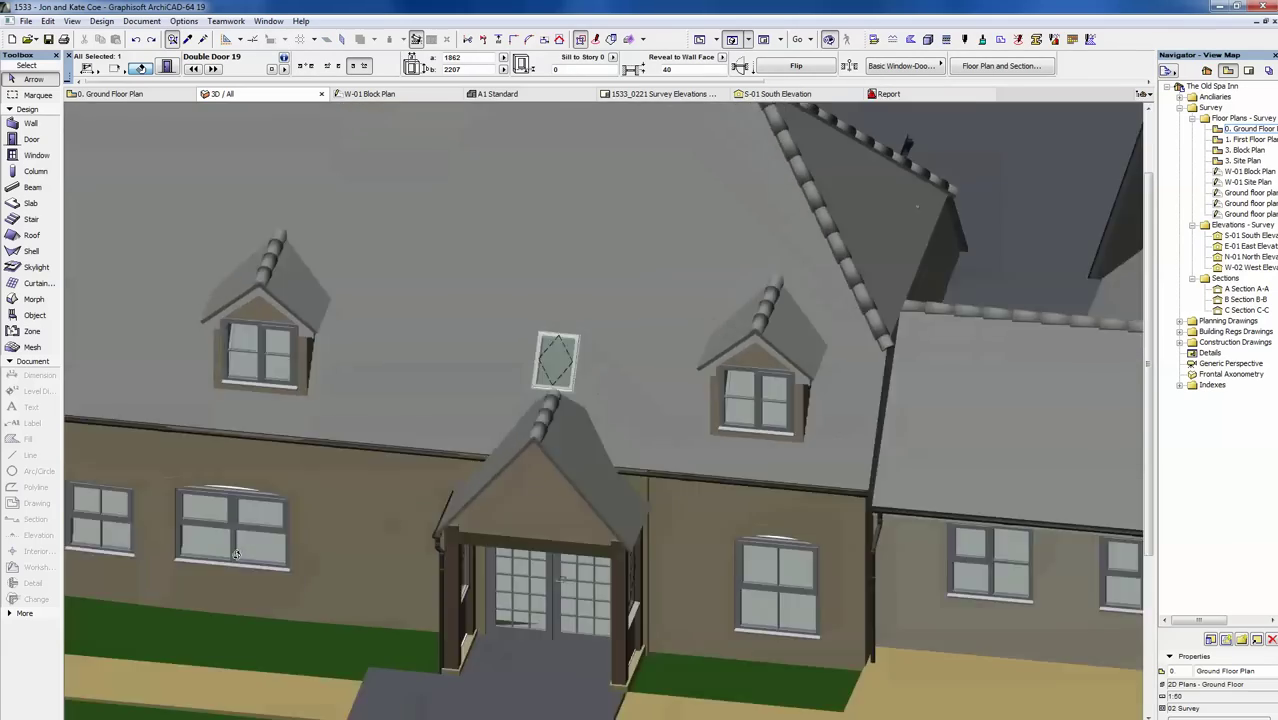
# - Orbit and zoom to show the house front with its roof, dormers and porch
pyautogui.scroll(-5, 236, 554)
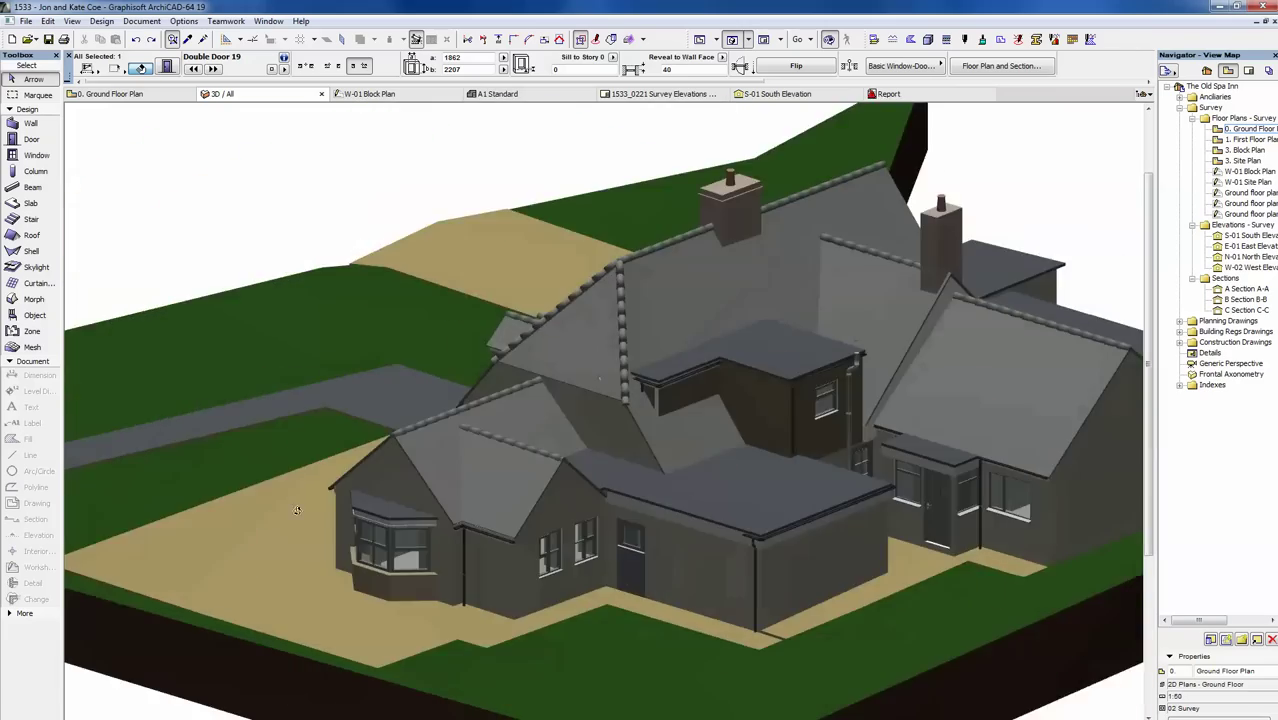
pyautogui.keyDown('shift'); pyautogui.moveTo(440, 490); pyautogui.dragTo(939, 497, button='middle'); pyautogui.keyUp('shift')
pyautogui.moveTo(580, 448); pyautogui.dragTo(722, 519, button='middle')
pyautogui.scroll(5, 815, 473)
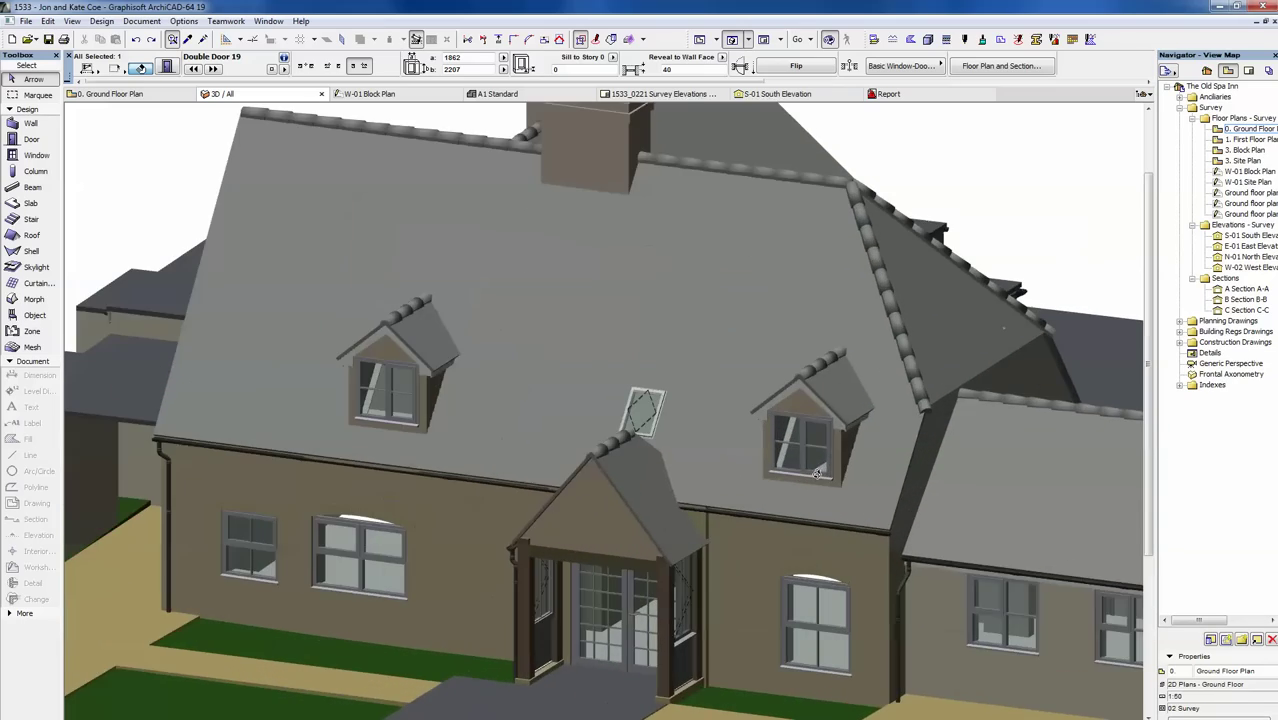
pyautogui.keyDown('shift'); pyautogui.moveTo(460, 545); pyautogui.dragTo(655, 541, button='middle'); pyautogui.keyUp('shift')
pyautogui.scroll(-5, 758, 547)
pyautogui.scroll(5, 588, 584)
pyautogui.scroll(-5, 588, 584)
pyautogui.scroll(5, 794, 531)
pyautogui.scroll(-5, 794, 531)
pyautogui.scroll(5, 710, 538)
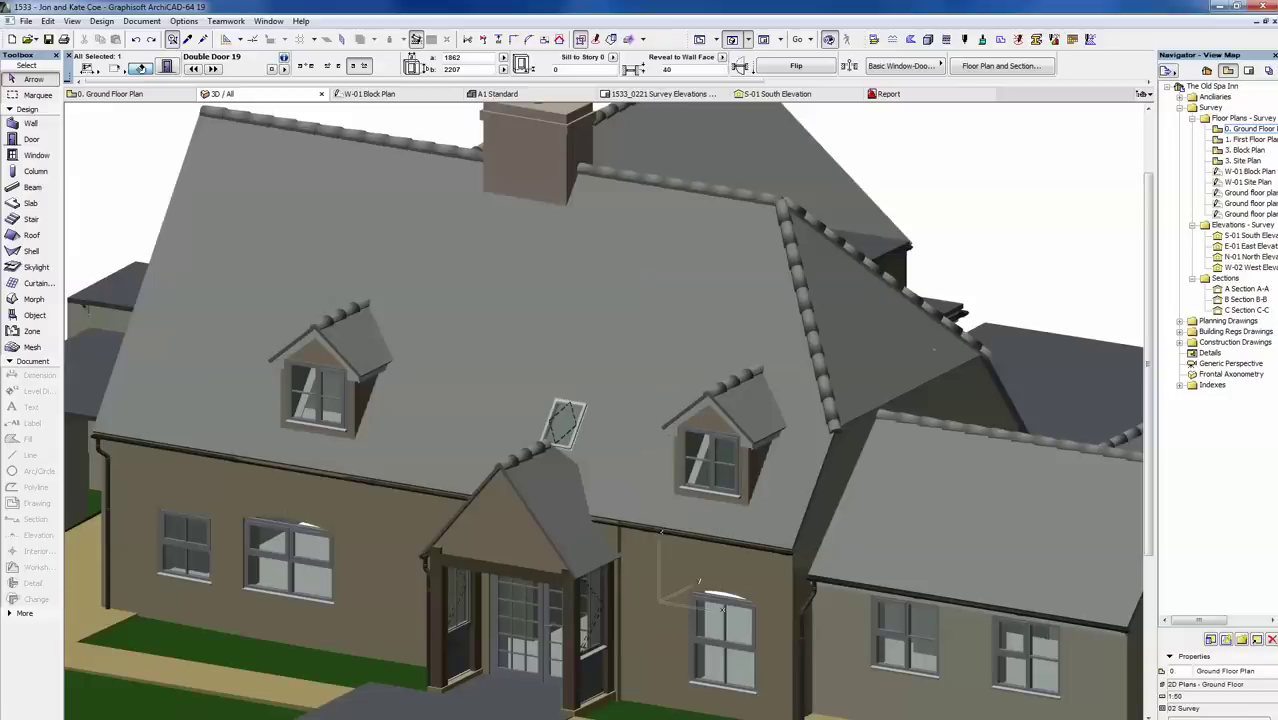
# - Select the hip ridge tiles on the roof and open their settings
pyautogui.click(545, 615)
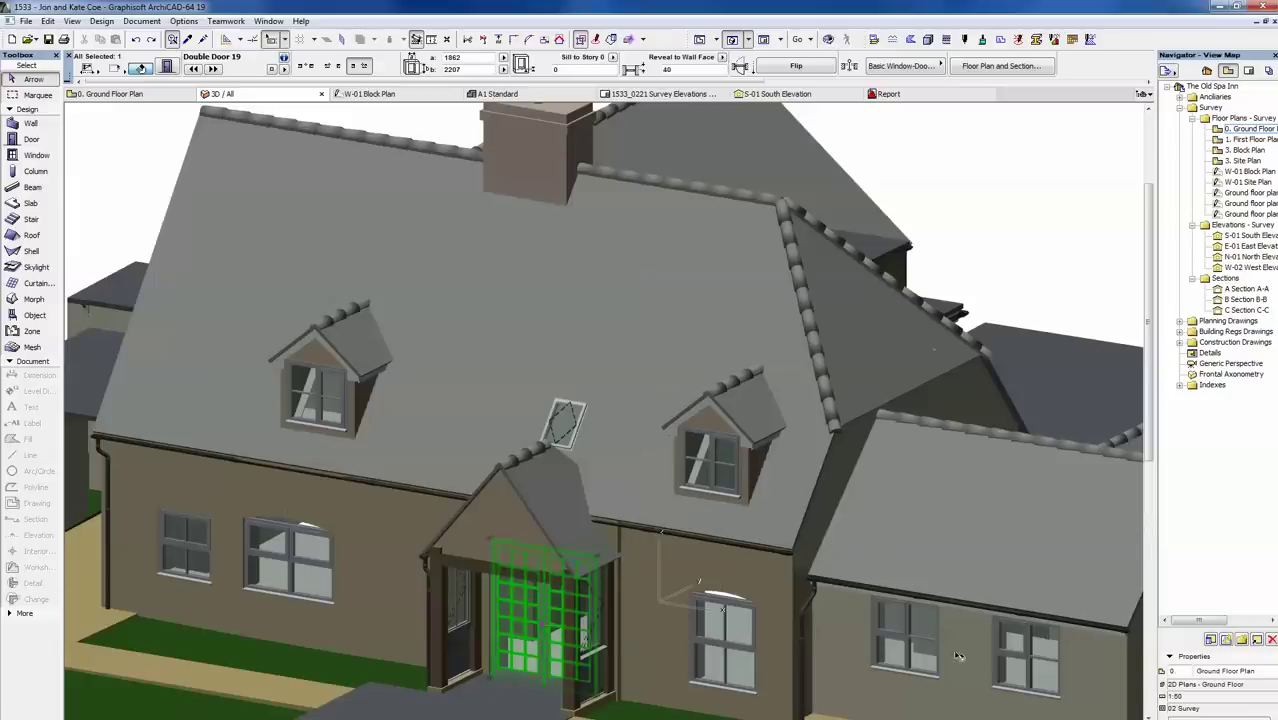
pyautogui.click(1054, 231)
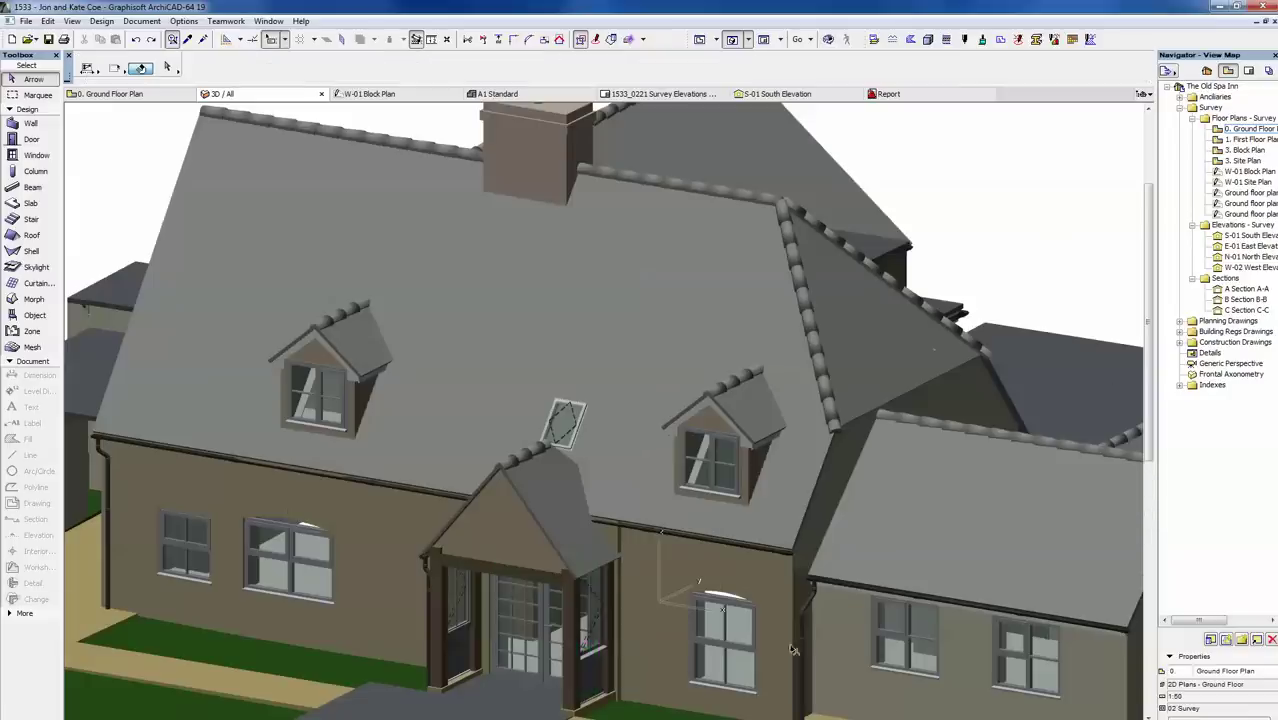
pyautogui.click(830, 392)
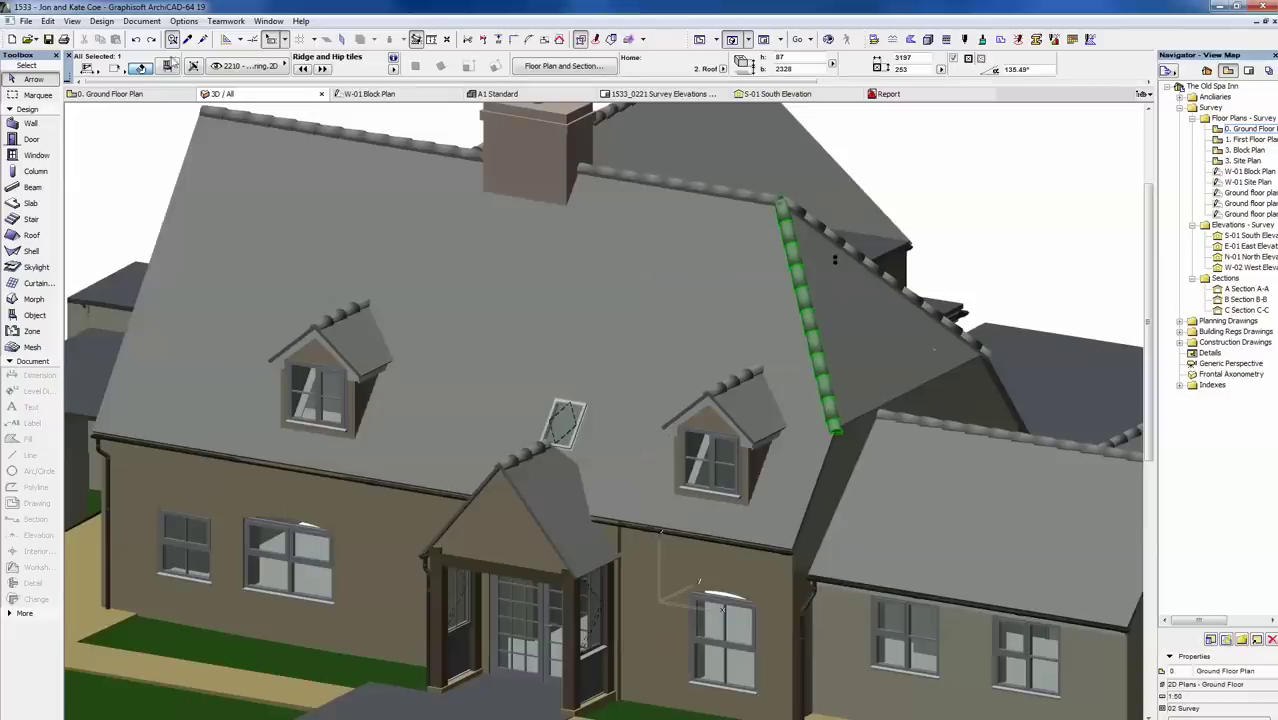
pyautogui.click(167, 67)
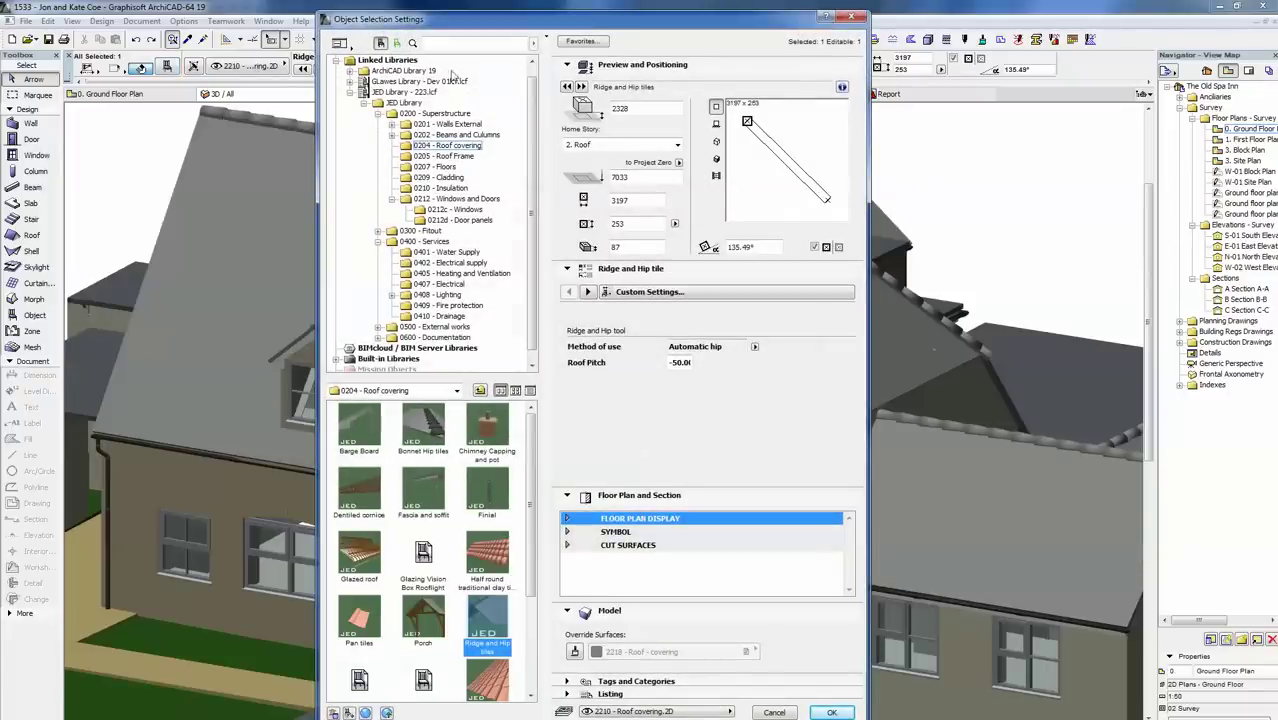
pyautogui.moveTo(590, 22); pyautogui.dragTo(552, 45)
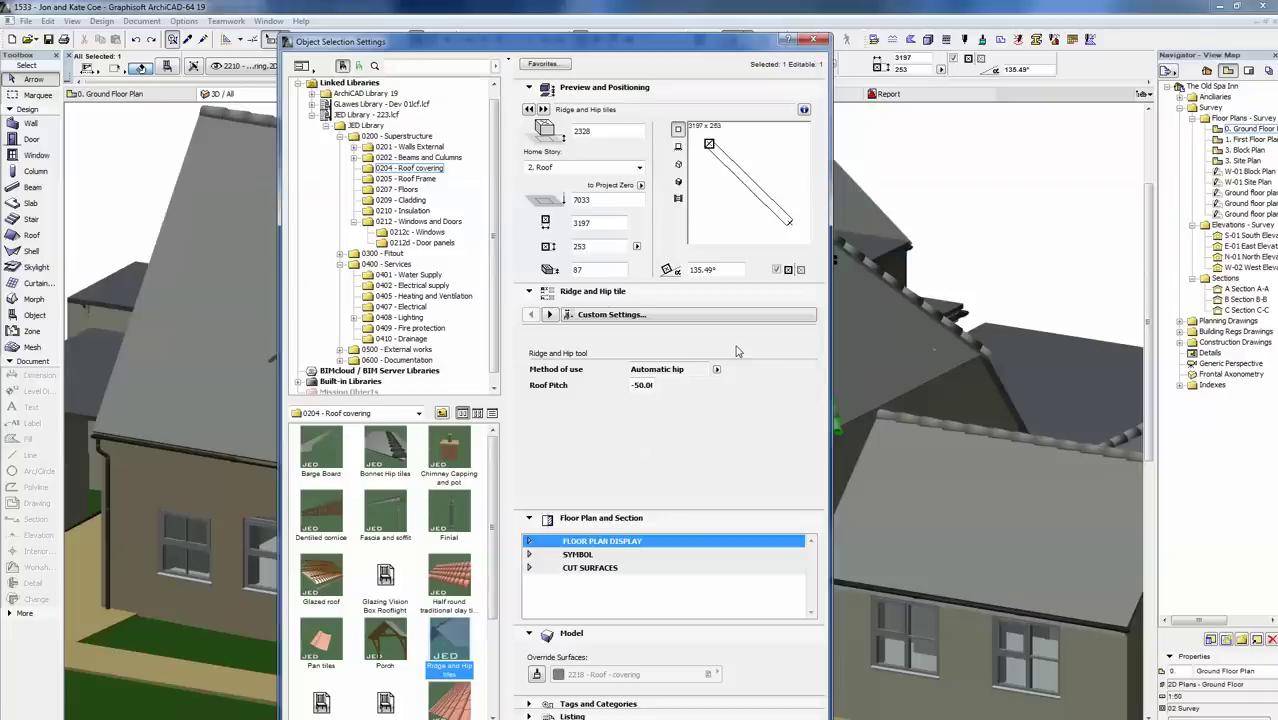
# - Try Horizontal ridge and Dynamic angle, then set the method of use to Automatic hip
pyautogui.click(716, 370)
pyautogui.click(758, 371)
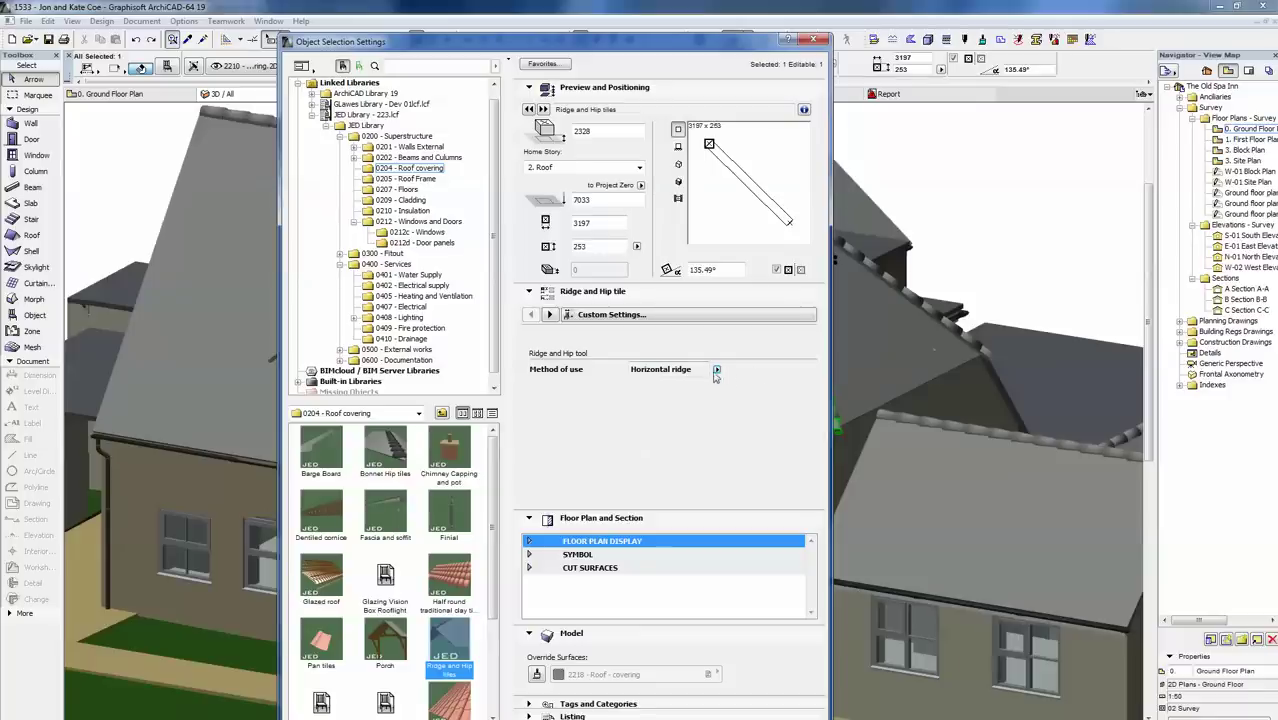
pyautogui.click(716, 370)
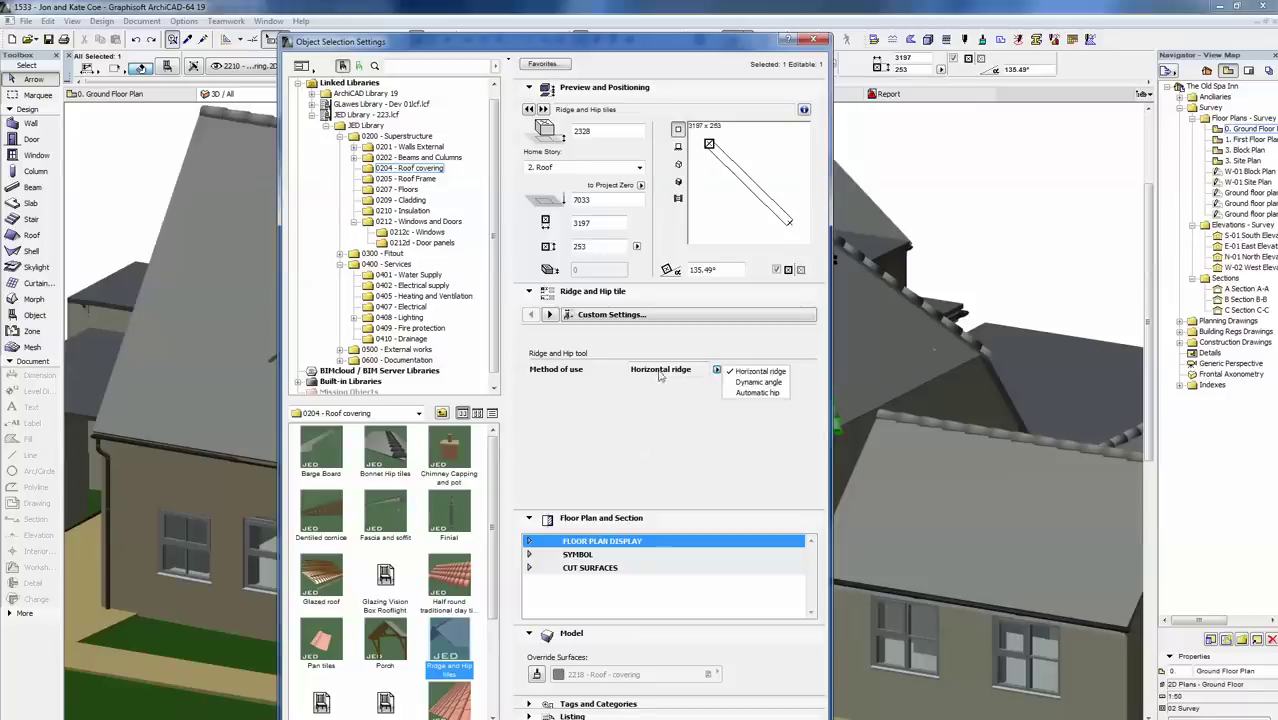
pyautogui.click(764, 383)
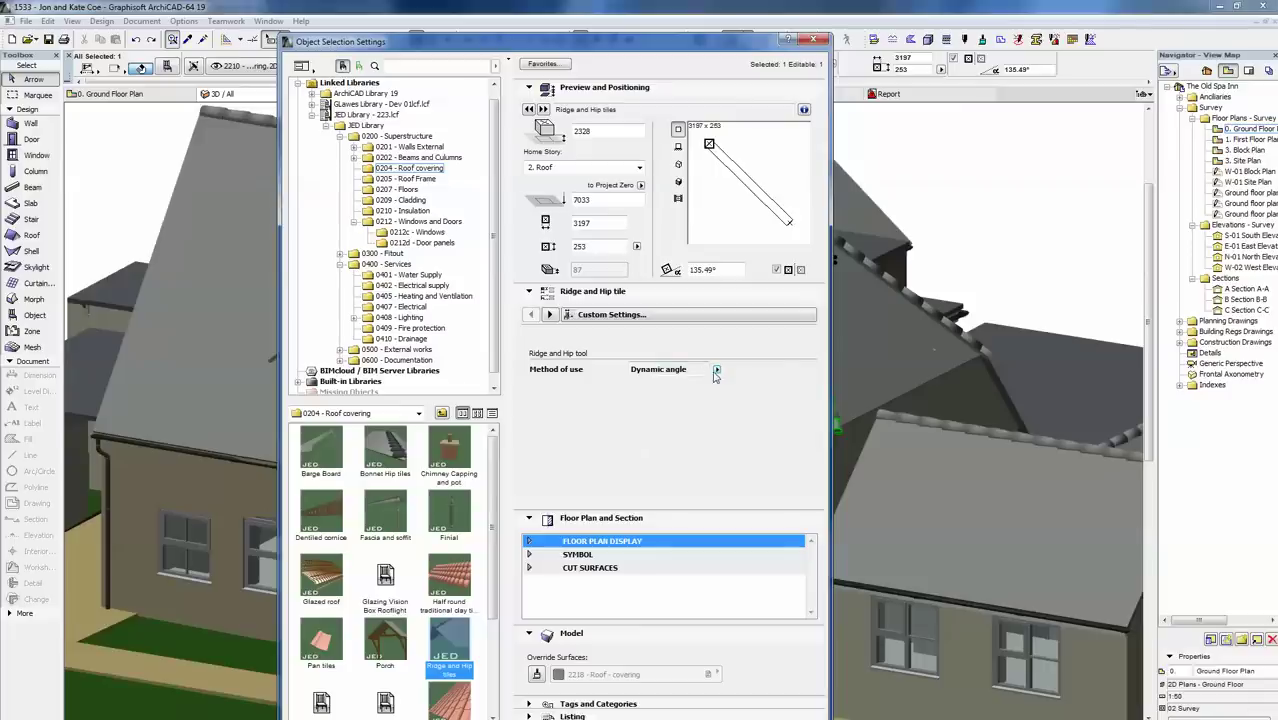
pyautogui.click(716, 371)
pyautogui.click(757, 392)
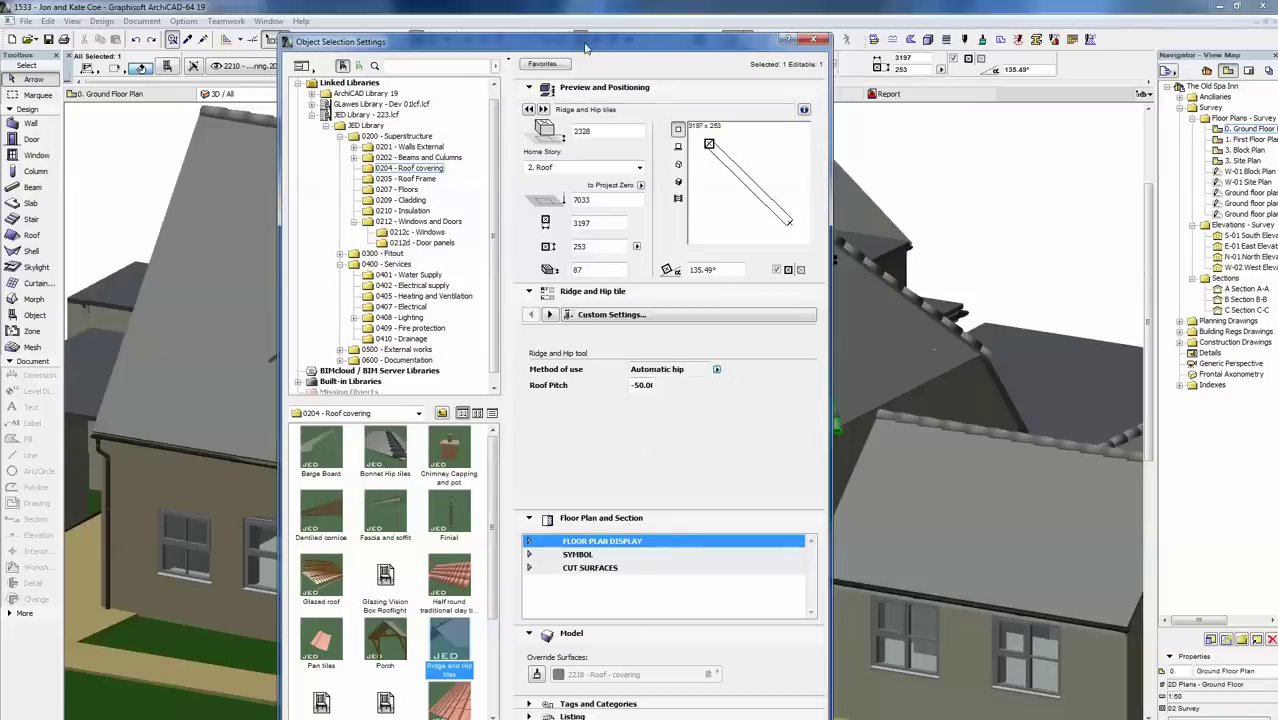
# - Review the plan and model options, then close the ridge tile settings
pyautogui.moveTo(583, 48); pyautogui.dragTo(438, 299)
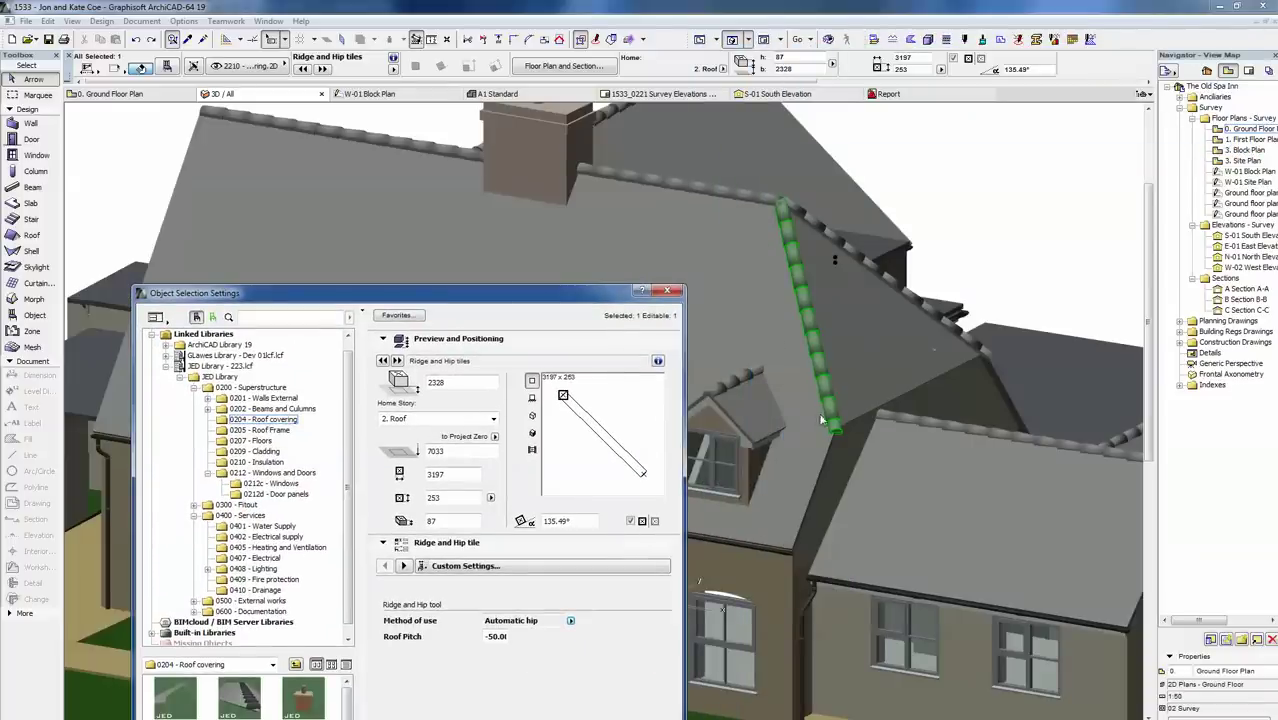
pyautogui.moveTo(400, 292); pyautogui.dragTo(394, 130)
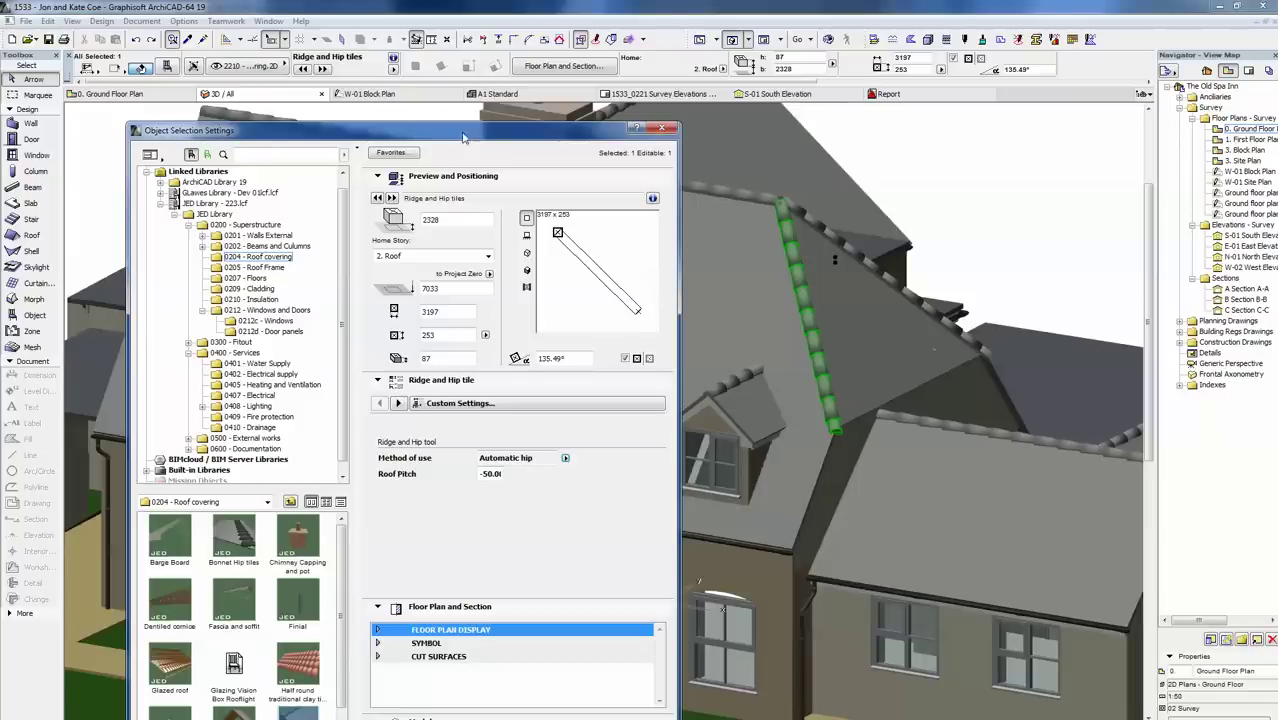
pyautogui.moveTo(463, 131); pyautogui.dragTo(463, 113)
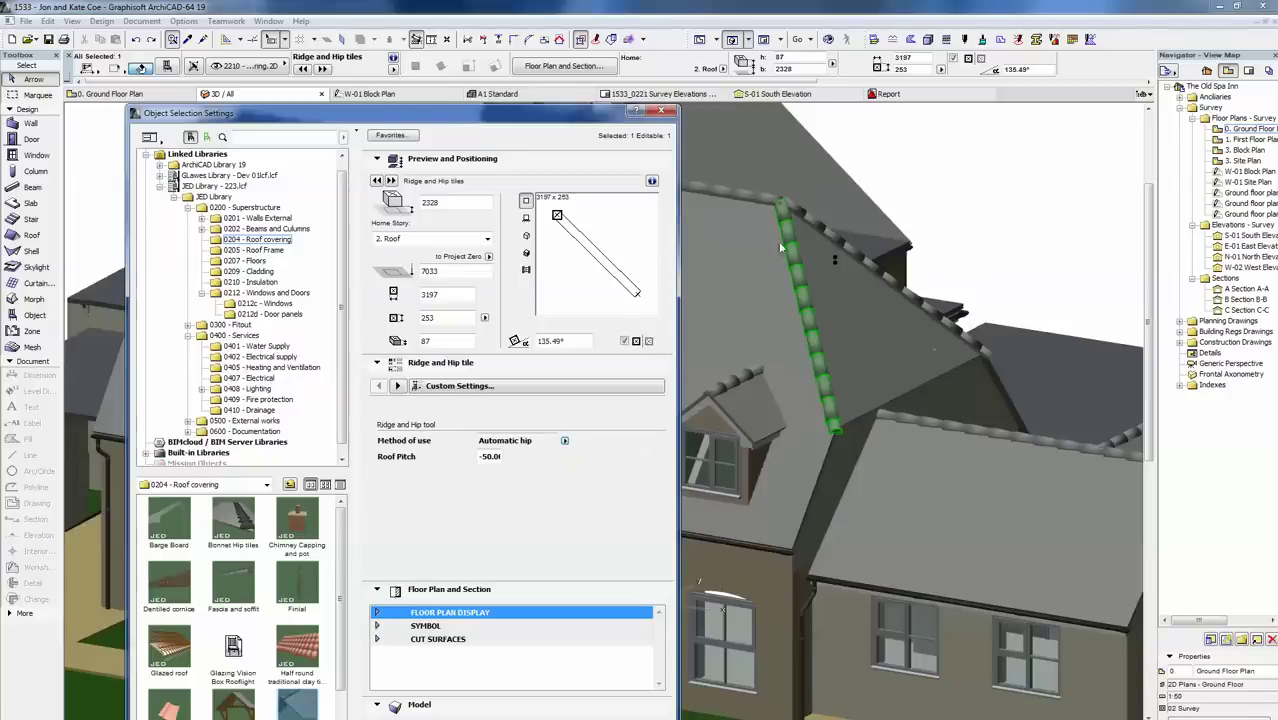
pyautogui.click(661, 111)
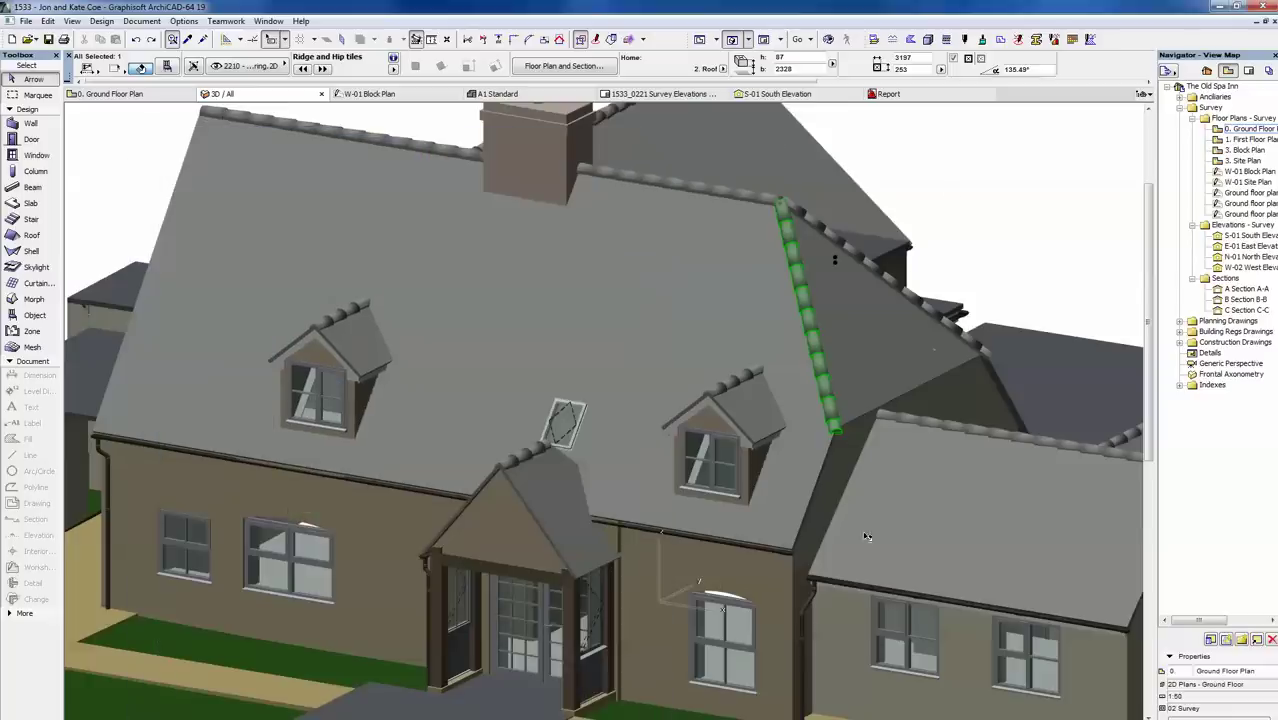
# - Deselect the ridge tiles, briefly pick the left front wall, then zoom in and select the eaves gutter
pyautogui.click(1014, 175)
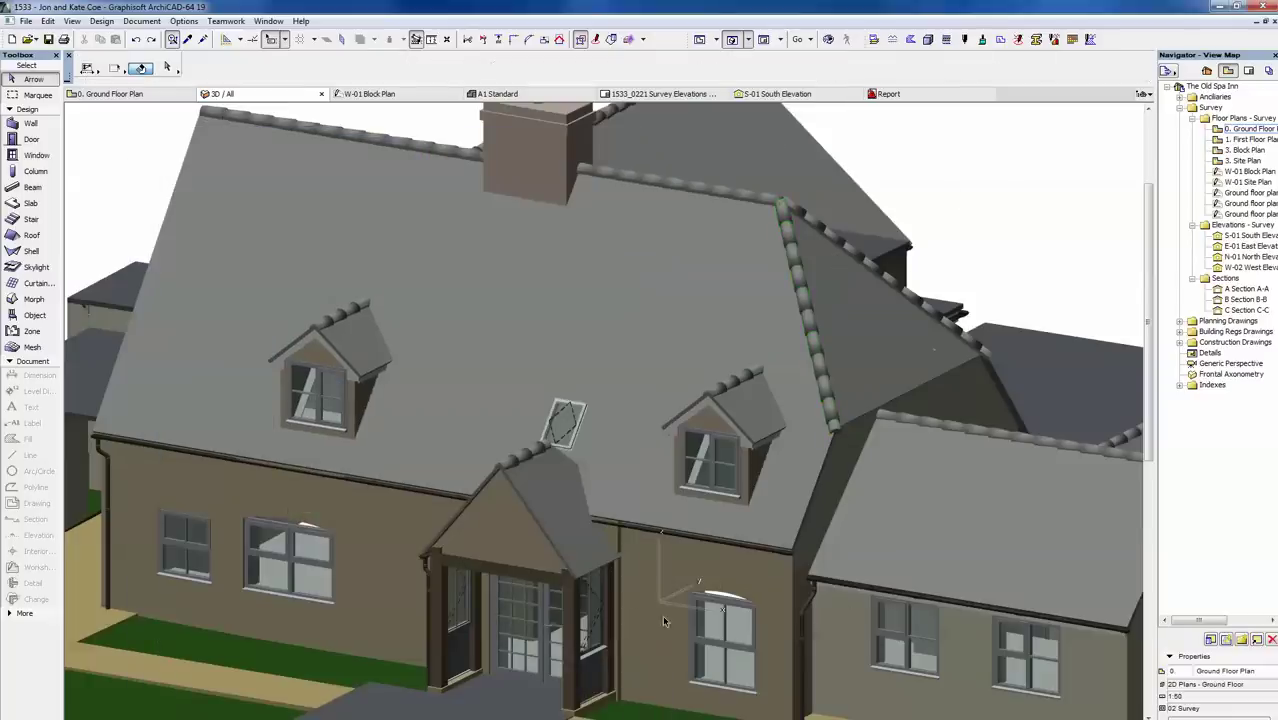
pyautogui.click(104, 464)
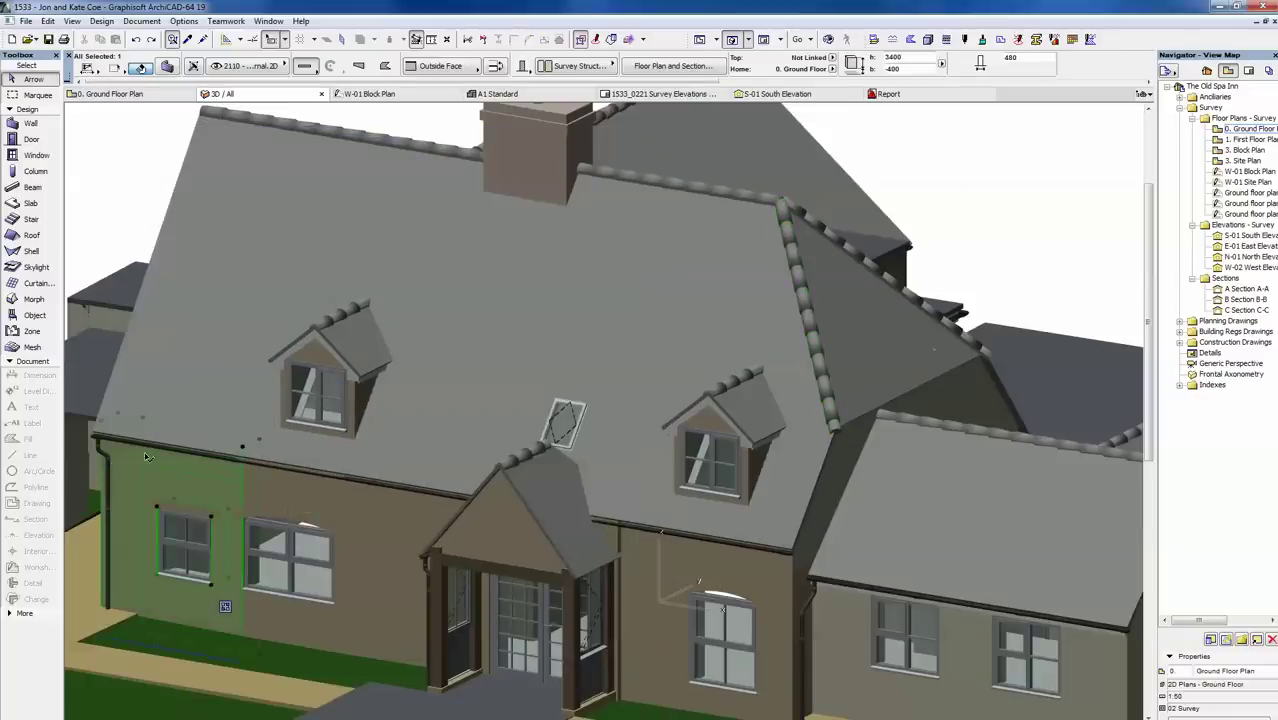
pyautogui.click(101, 443)
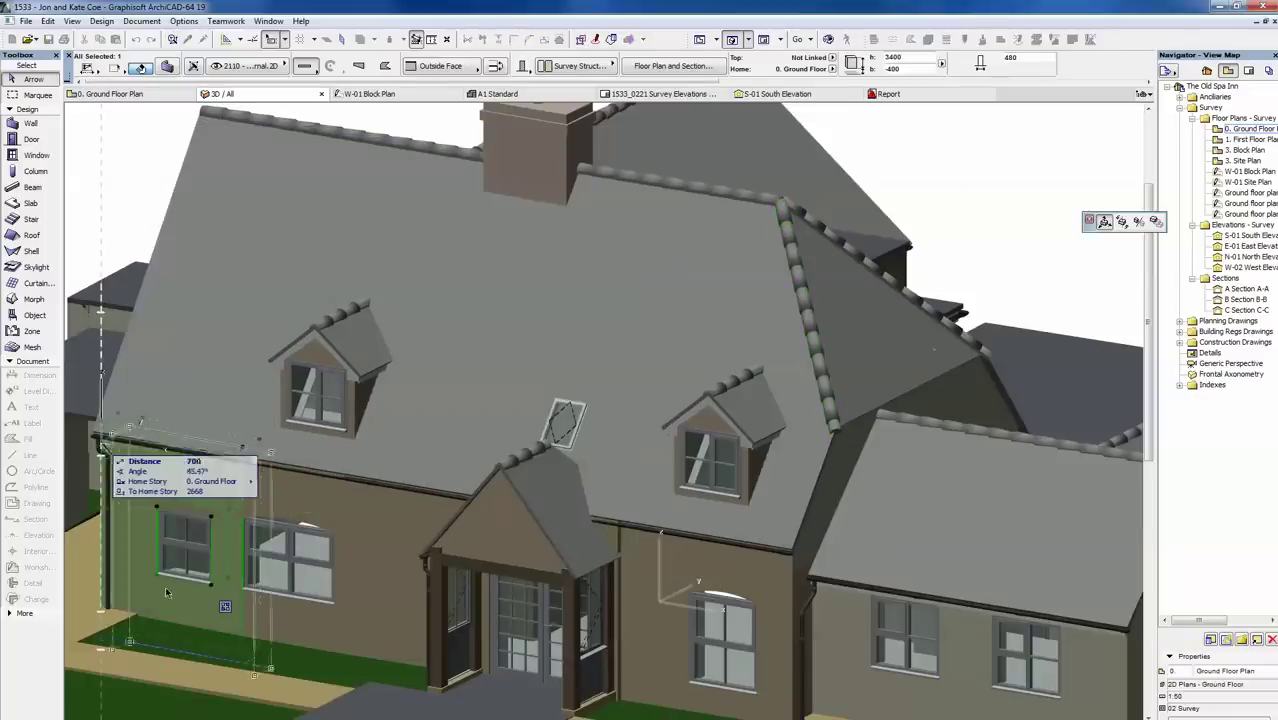
pyautogui.press('Escape')
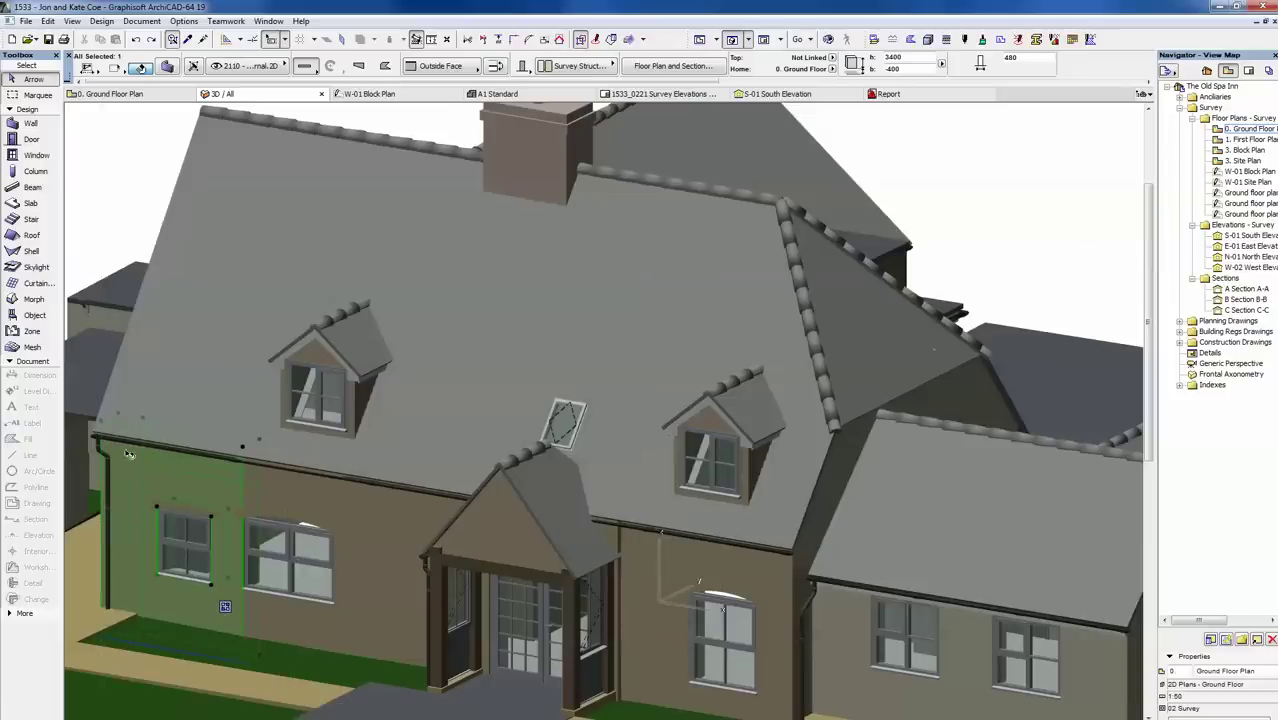
pyautogui.press('Escape')
pyautogui.scroll(3, 80, 445)
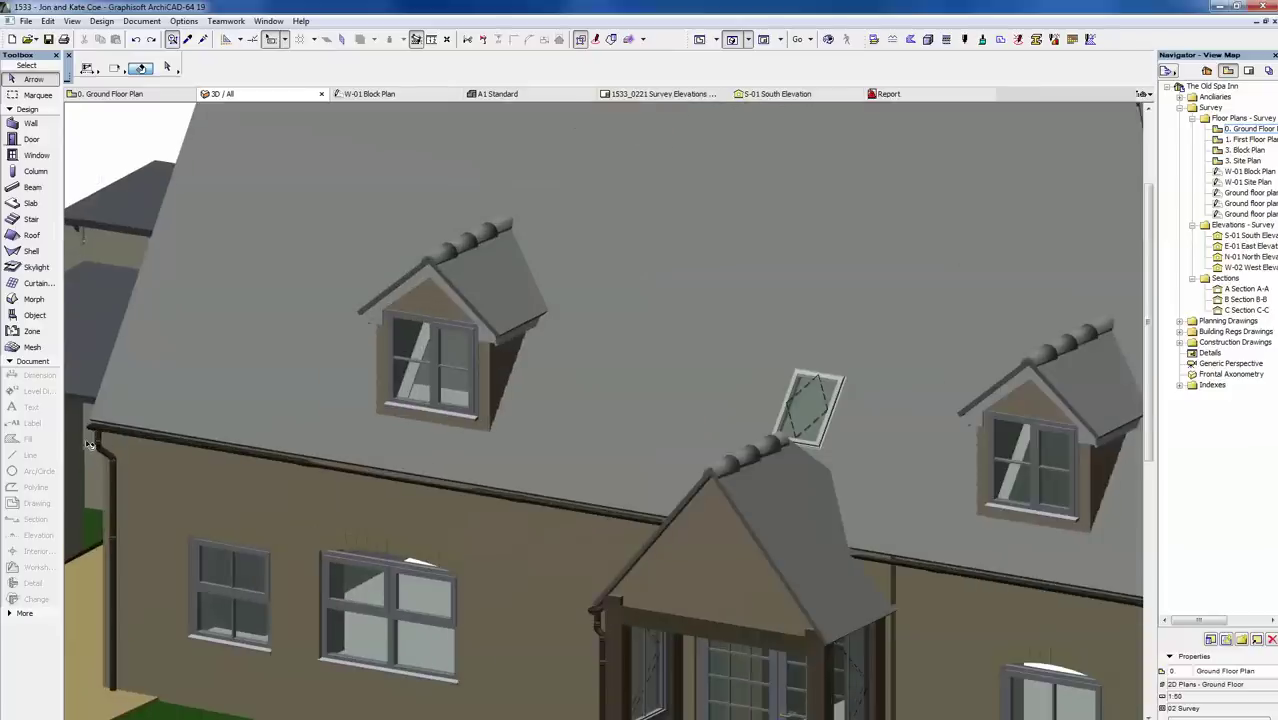
pyautogui.click(97, 433)
# - Open the guttering system settings, preview it in 3D and set the gutter diameter to 200
pyautogui.click(176, 68)
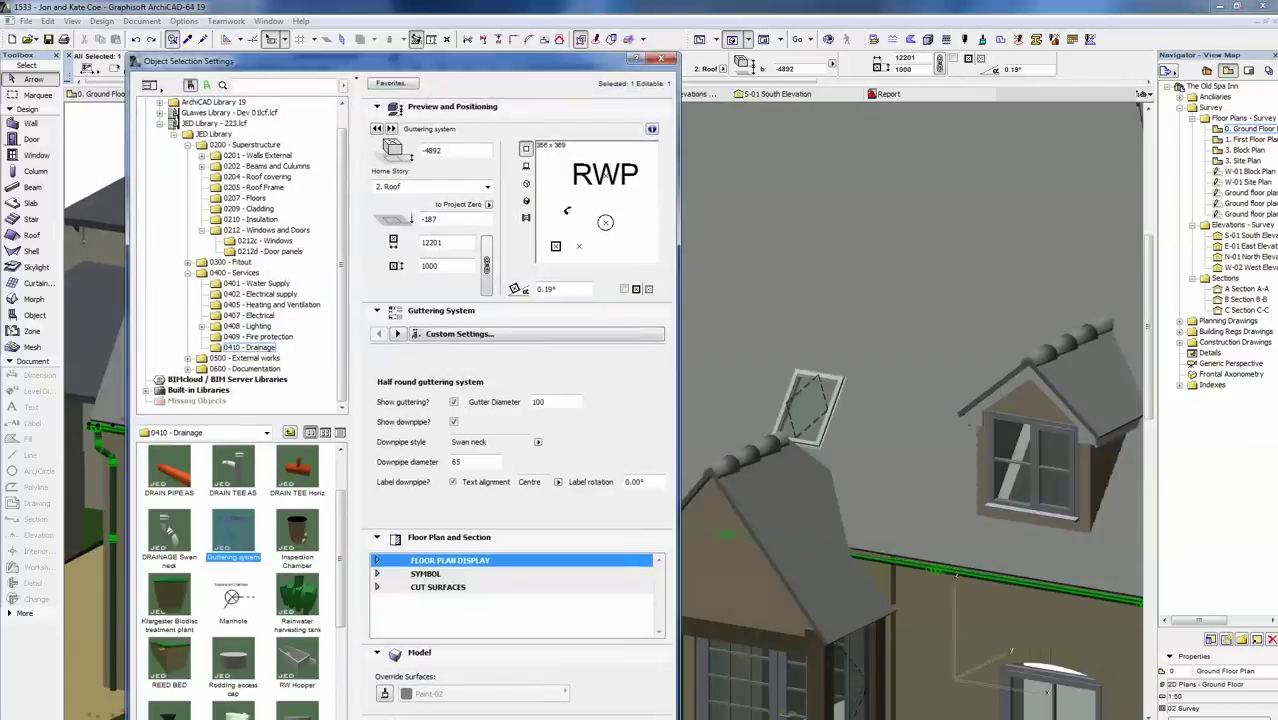
pyautogui.click(527, 201)
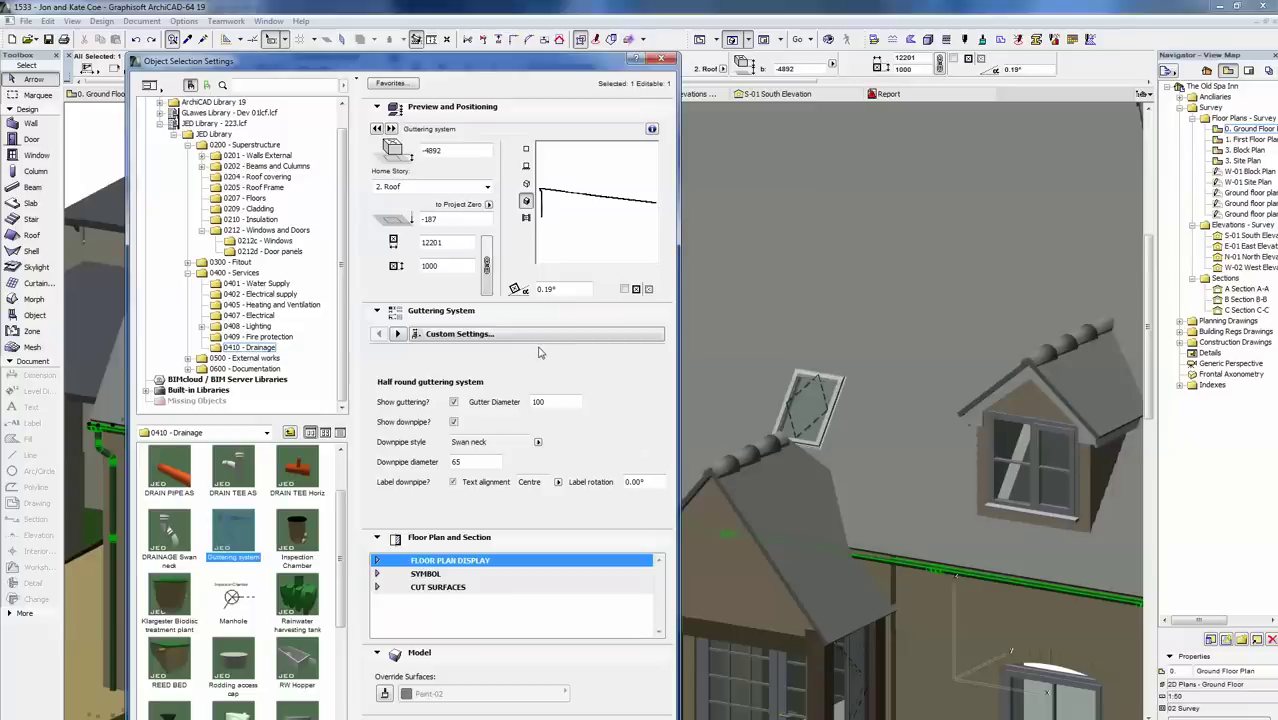
pyautogui.click(561, 399)
pyautogui.write('200')
# - Toggle gutter and downpipe display, keep the Swan neck downpipe, and toggle downpipe labelling
pyautogui.click(453, 401)
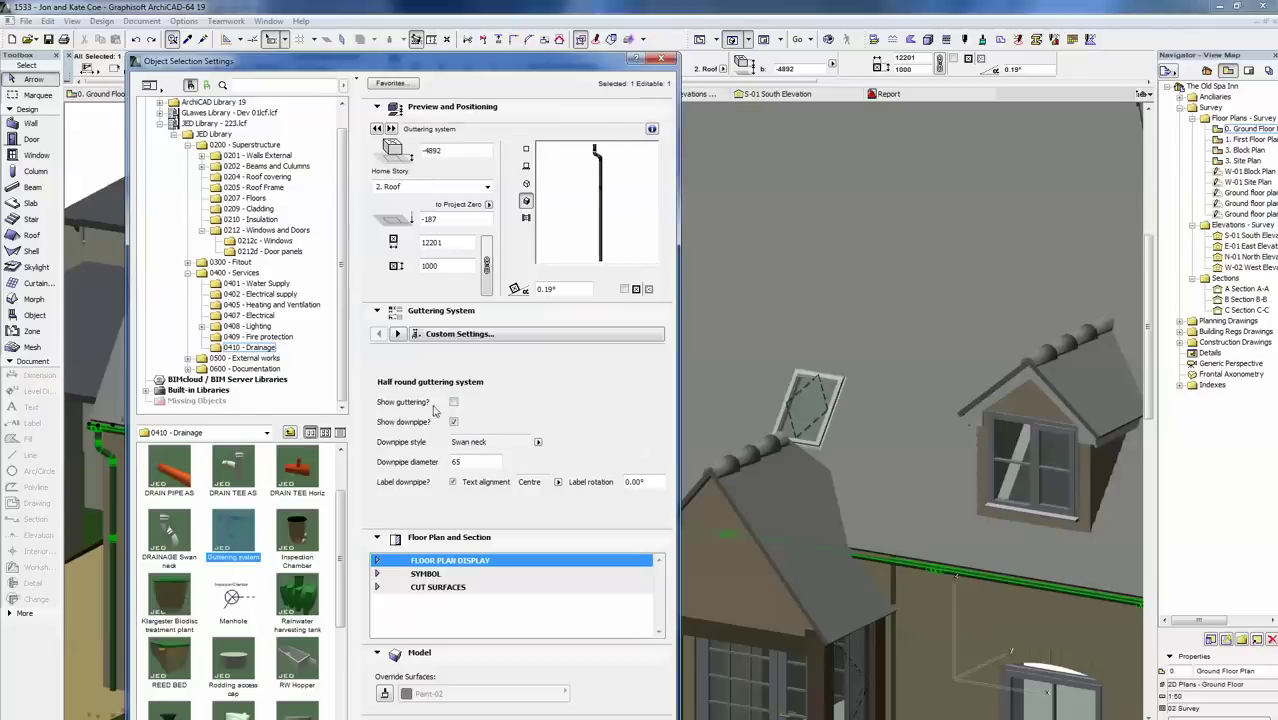
pyautogui.click(453, 401)
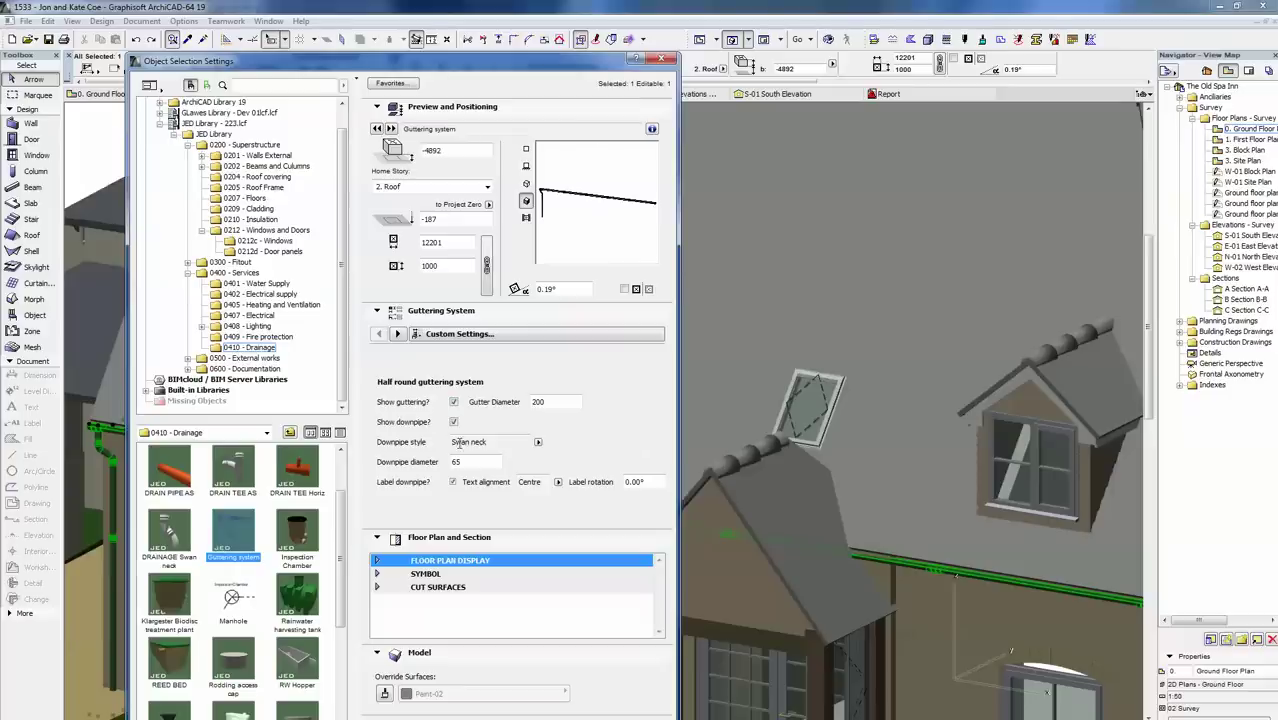
pyautogui.click(454, 422)
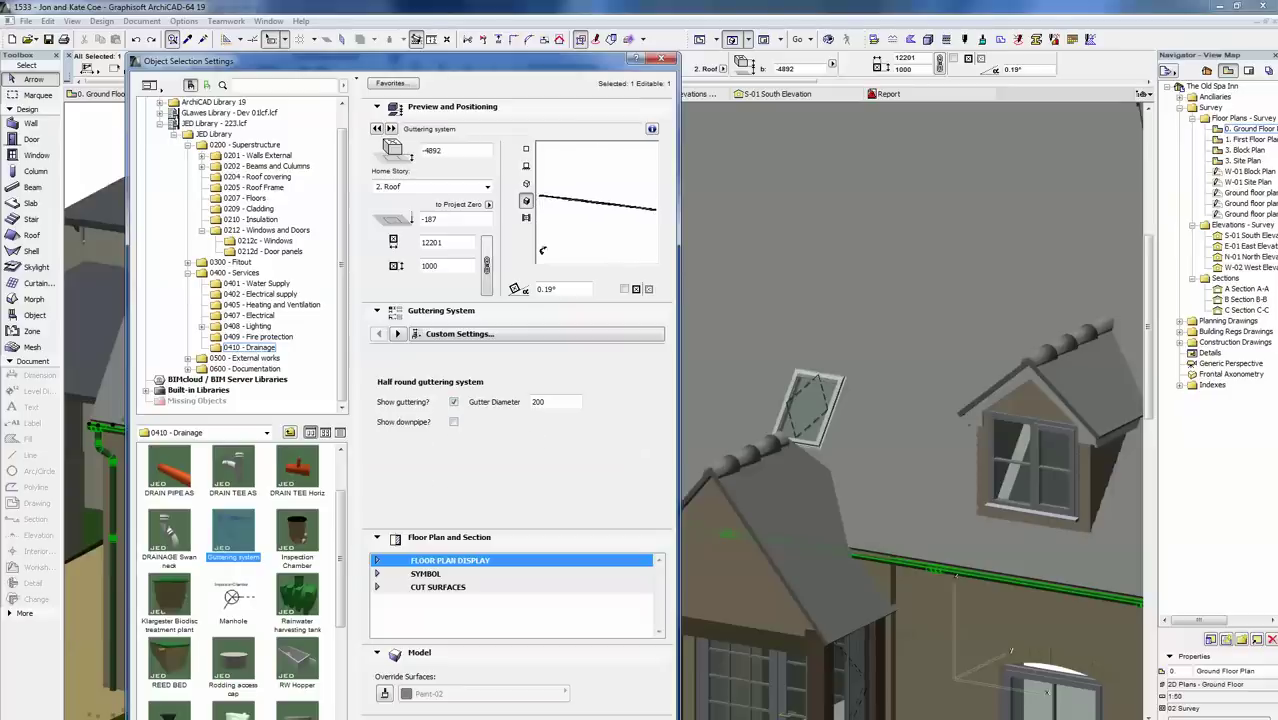
pyautogui.click(454, 422)
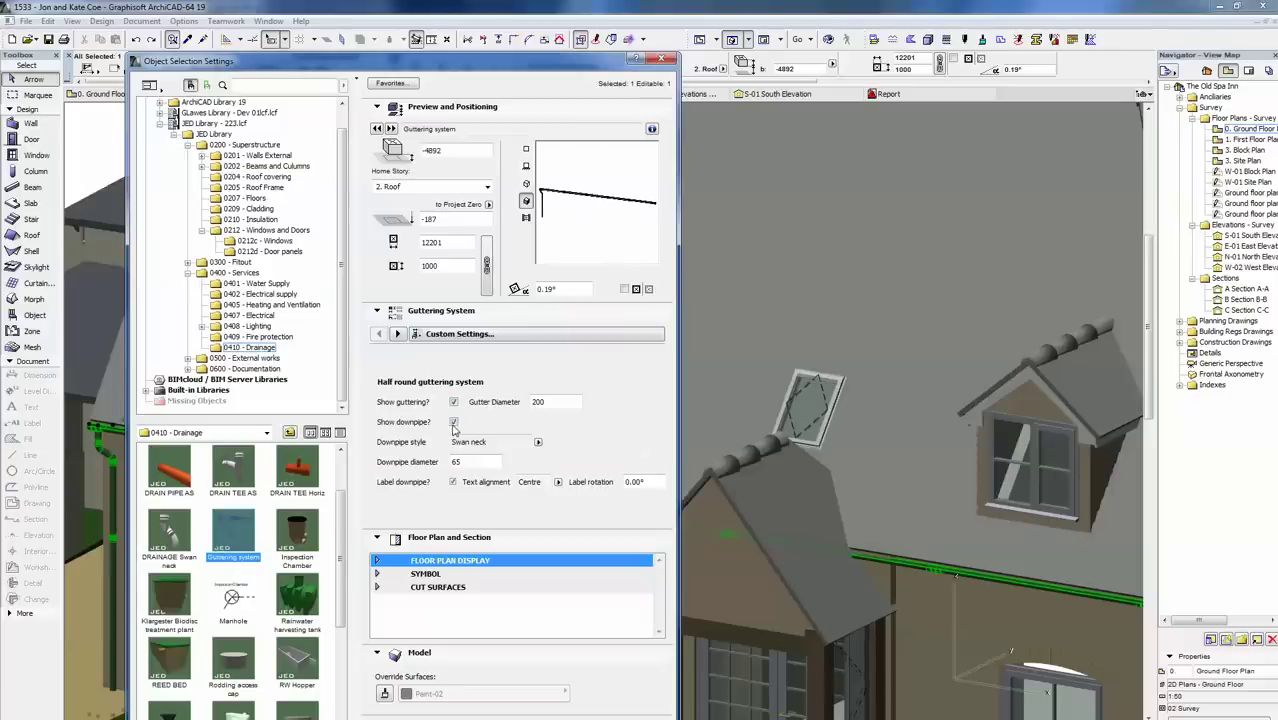
pyautogui.click(538, 442)
pyautogui.click(572, 444)
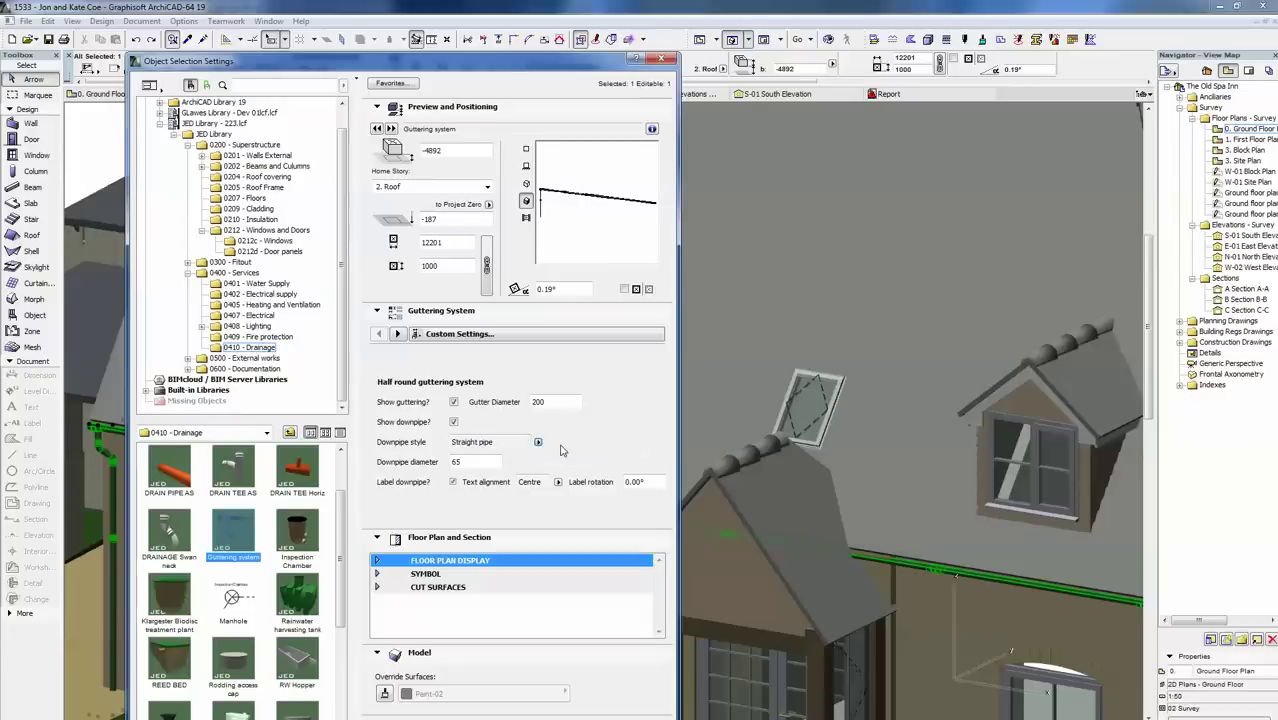
pyautogui.click(538, 443)
pyautogui.click(566, 456)
pyautogui.moveTo(429, 62); pyautogui.dragTo(629, 43)
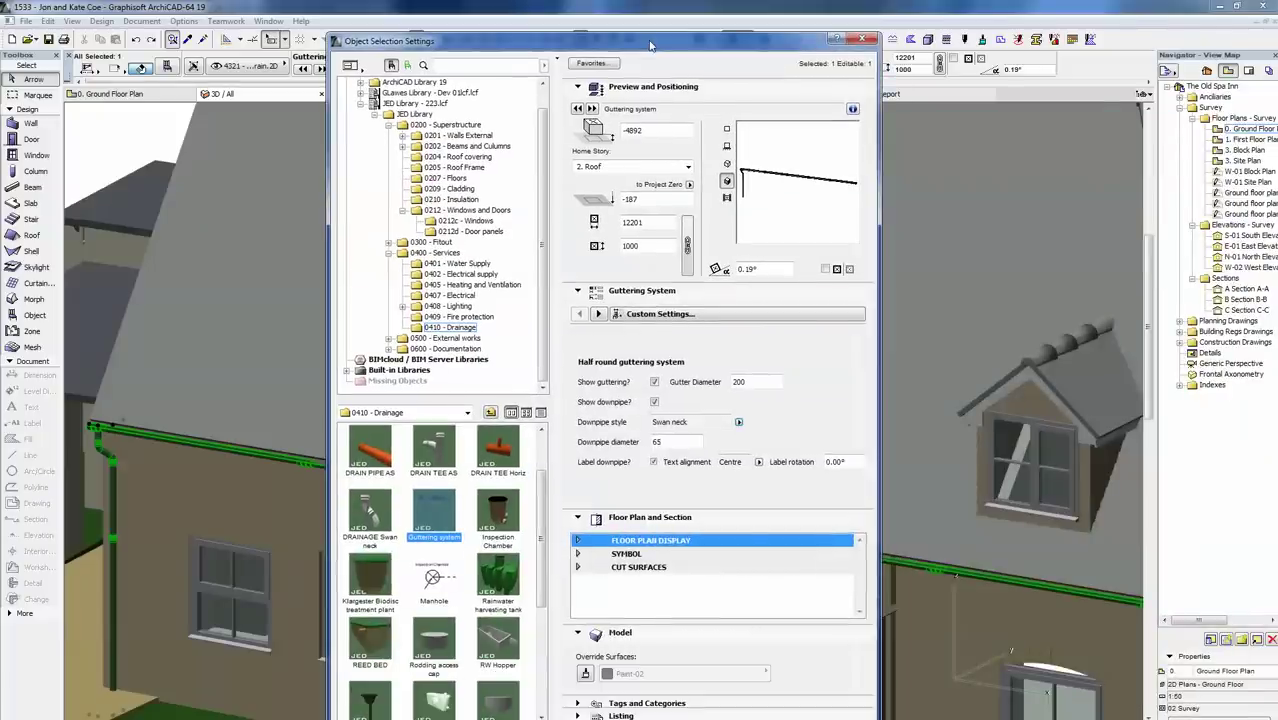
pyautogui.click(654, 462)
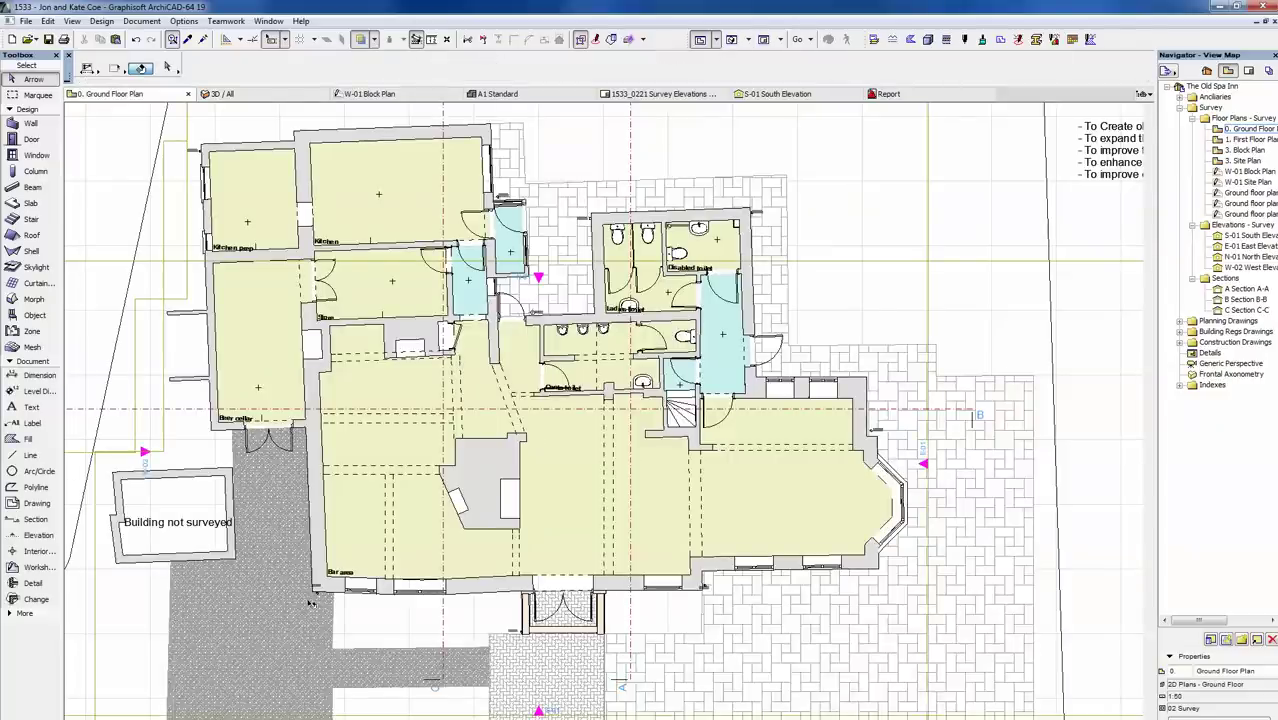
# - Zoom to the Bar area corner, move the RWP label just under the downpipe, then show the Project Map
pyautogui.scroll(5, 312, 607)
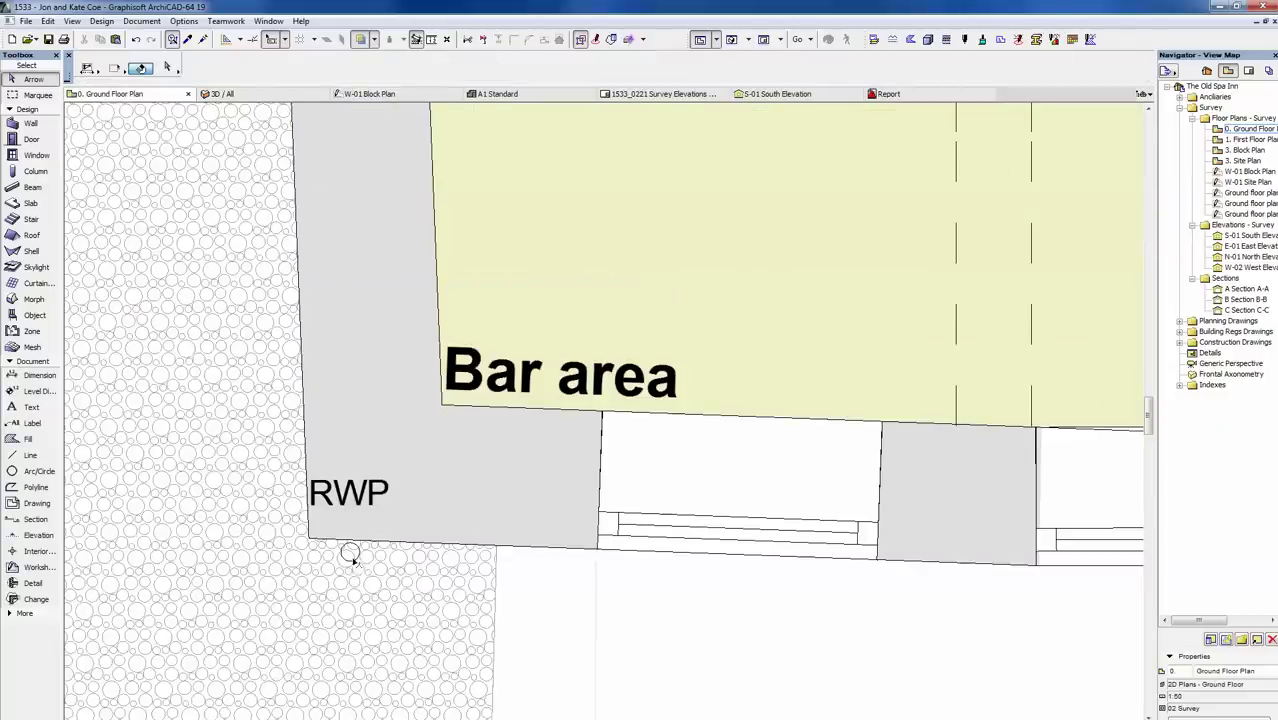
pyautogui.click(349, 553)
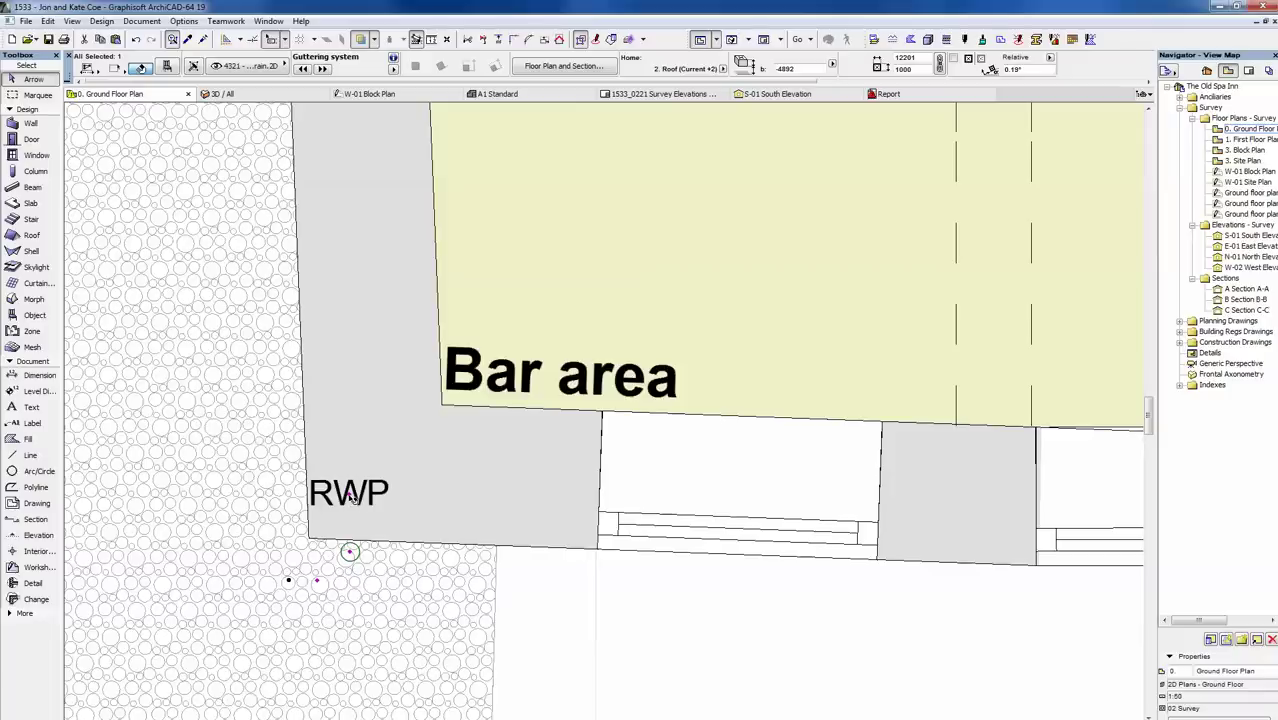
pyautogui.click(350, 497)
pyautogui.click(346, 596)
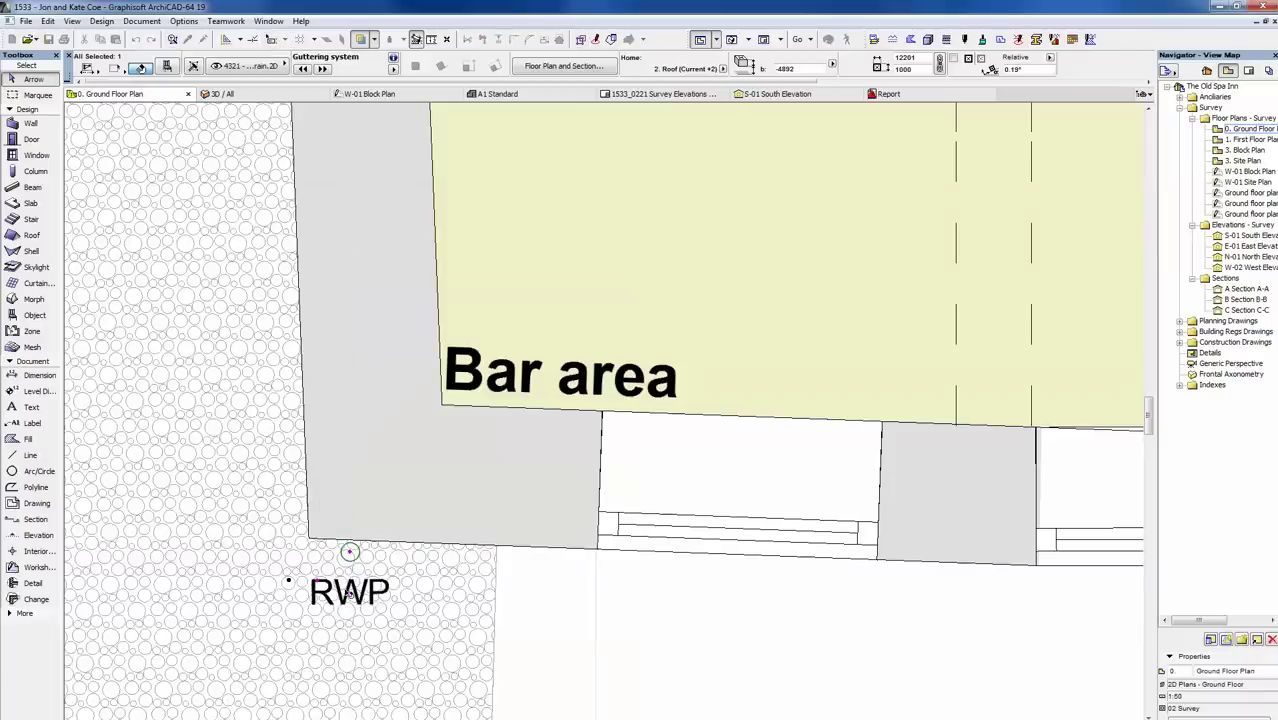
pyautogui.click(346, 596)
pyautogui.click(346, 582)
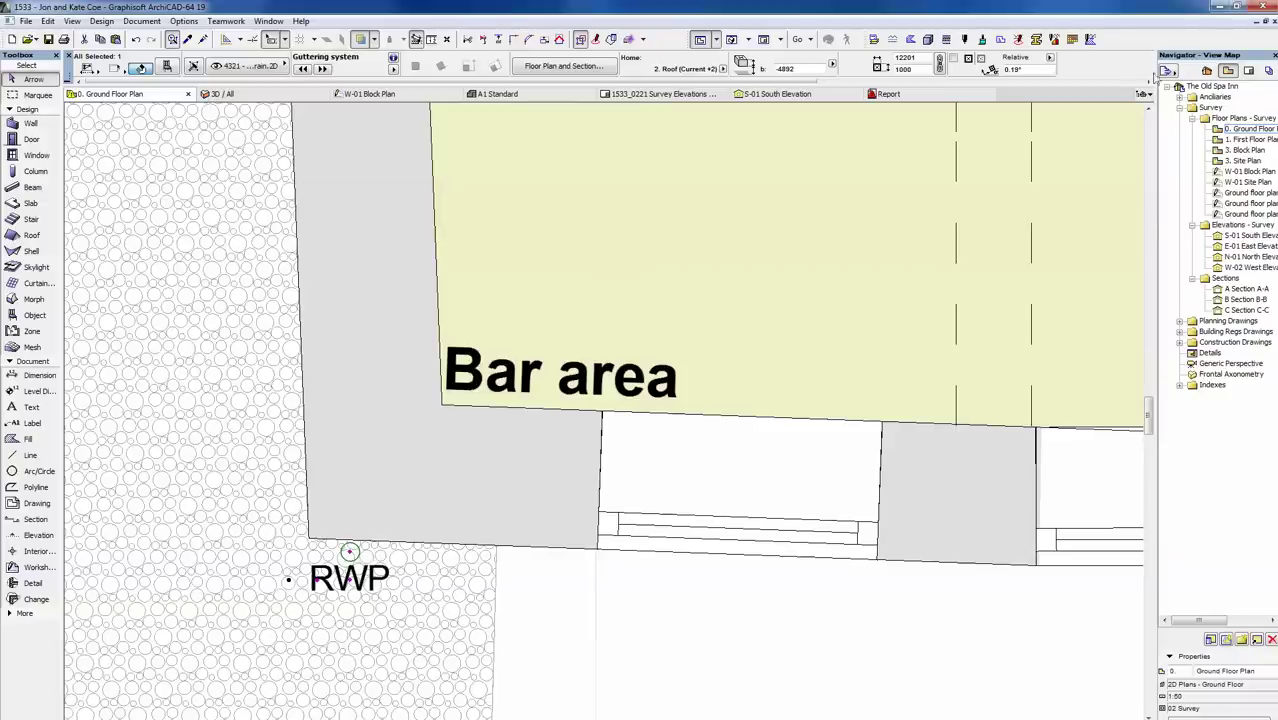
pyautogui.click(1207, 70)
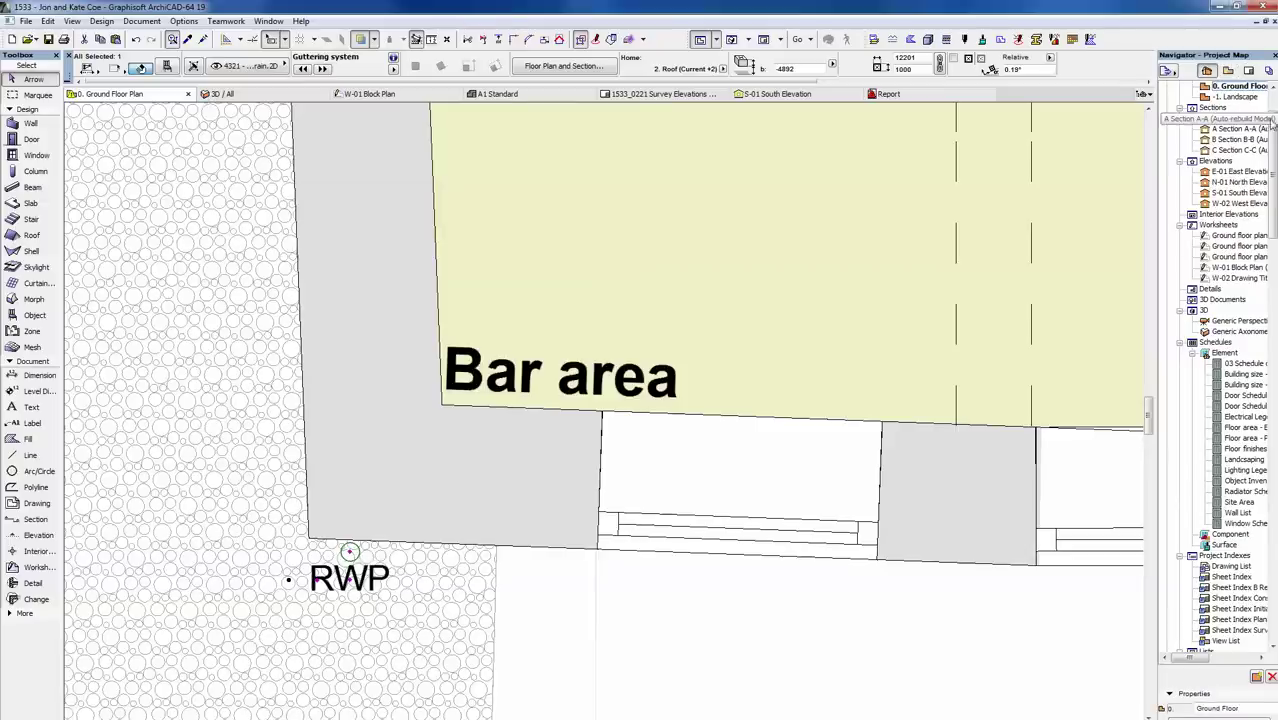
pyautogui.scroll(3, 1266, 140)
pyautogui.doubleClick(1230, 139)
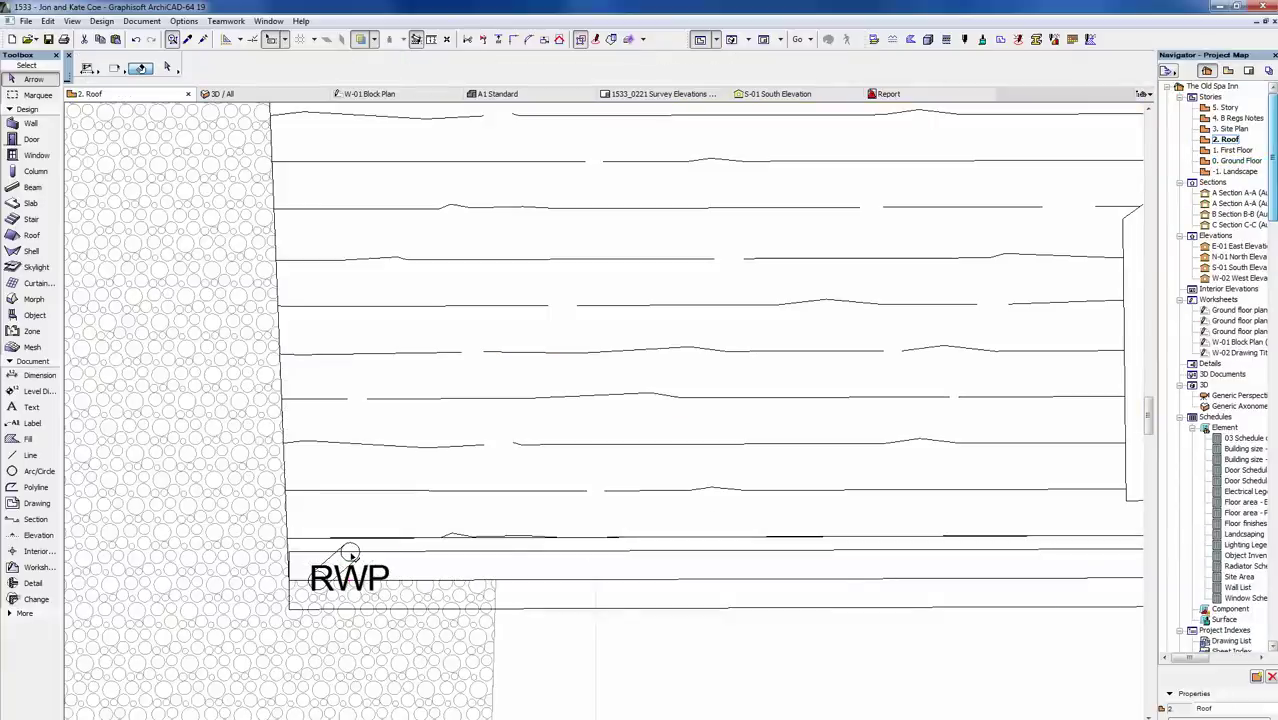
pyautogui.click(352, 552)
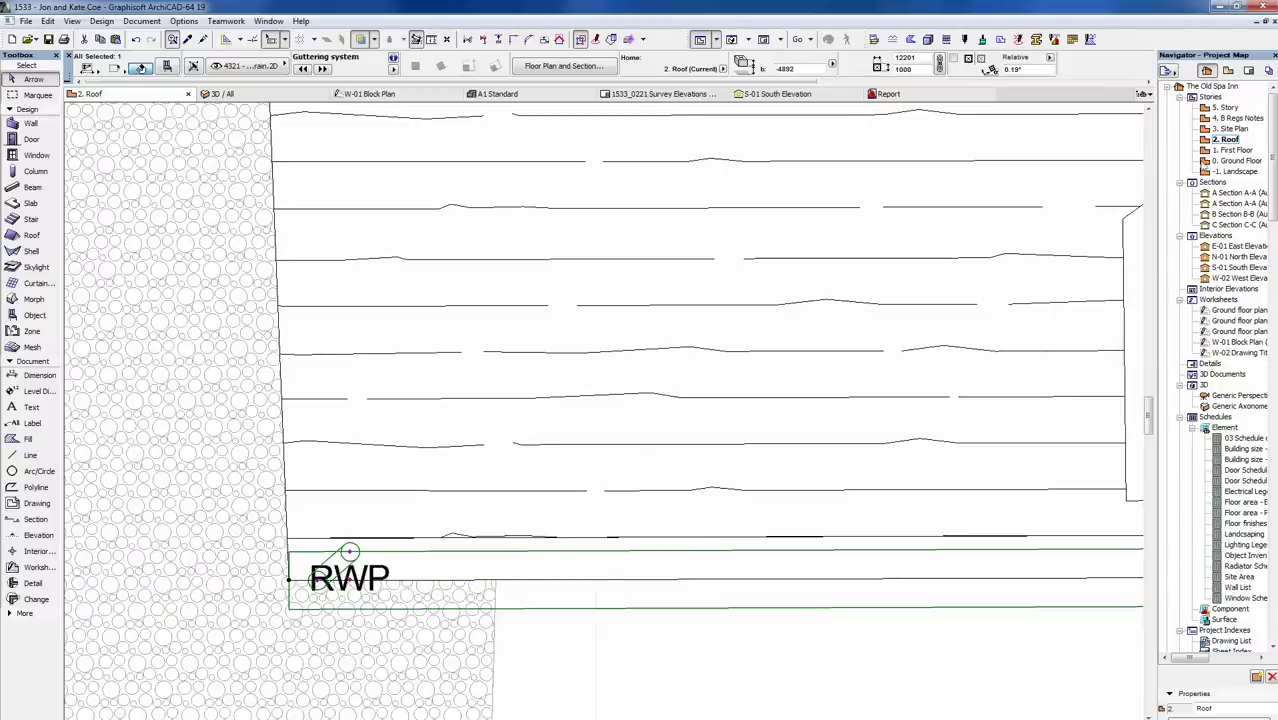
pyautogui.click(1234, 152)
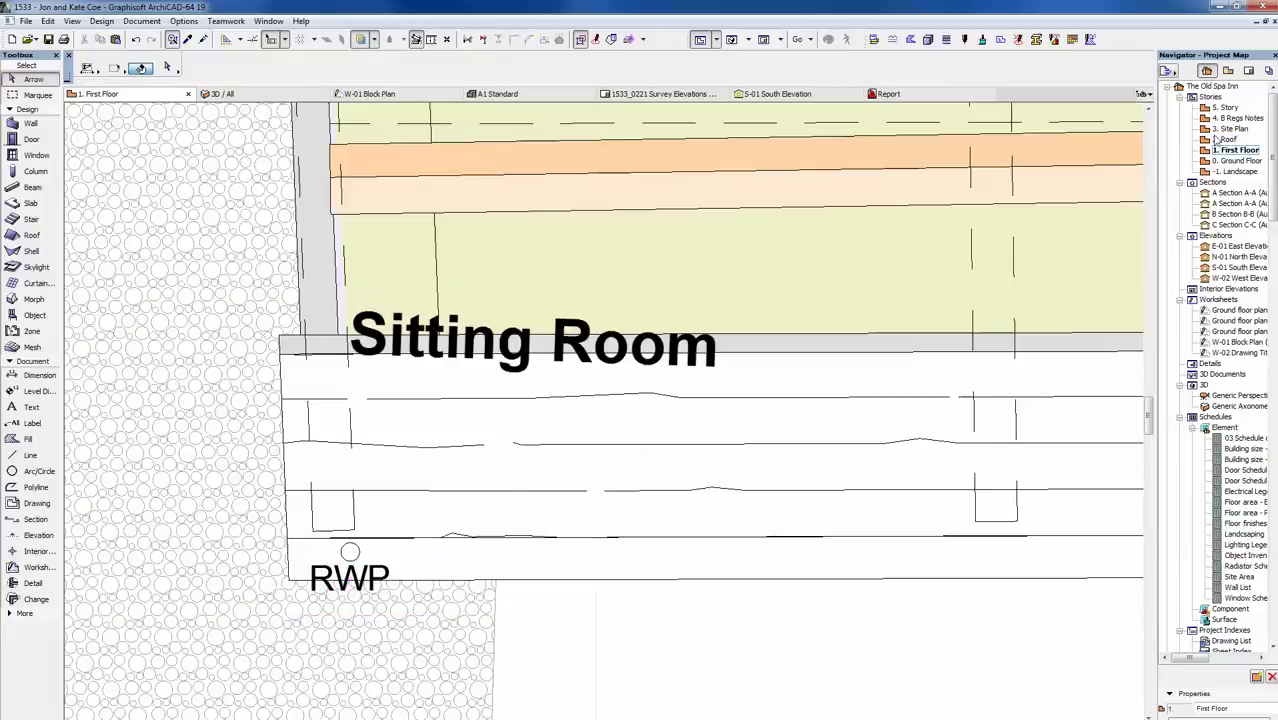
pyautogui.click(1246, 162)
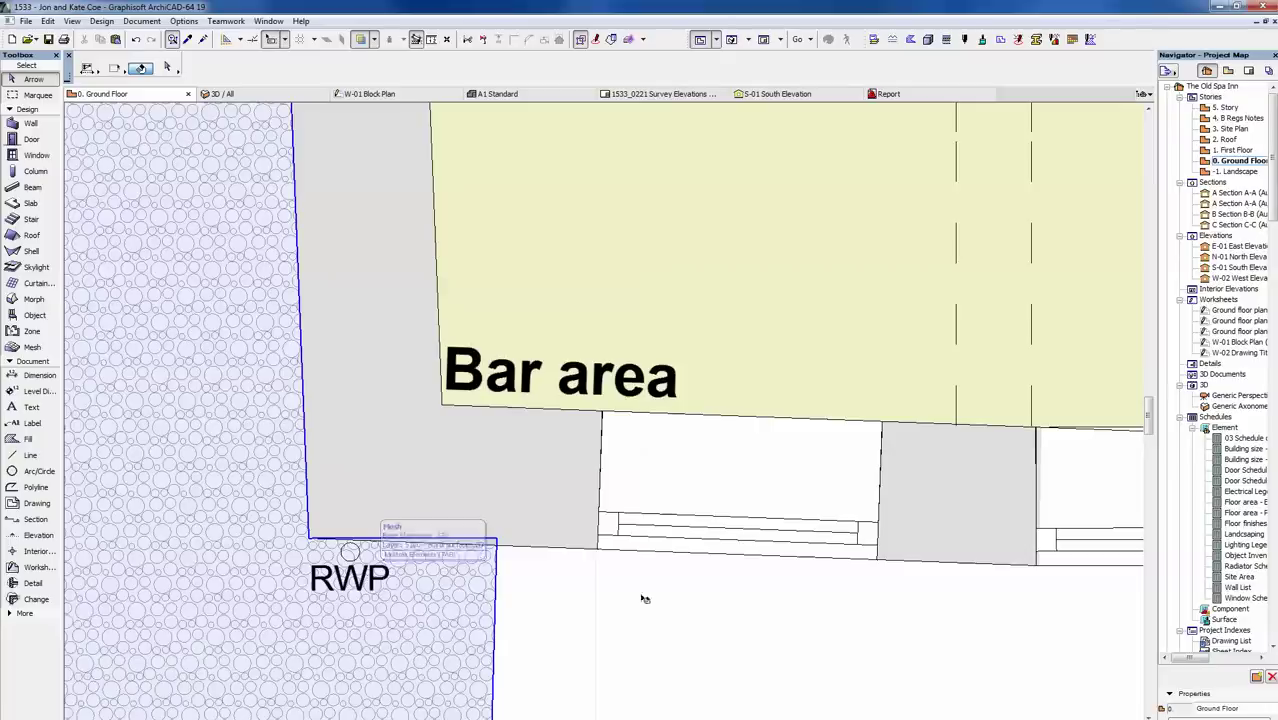
# - Pan and zoom the plan to the Gents toilet area
pyautogui.scroll(-6, 390, 525)
pyautogui.scroll(-3, 661, 536)
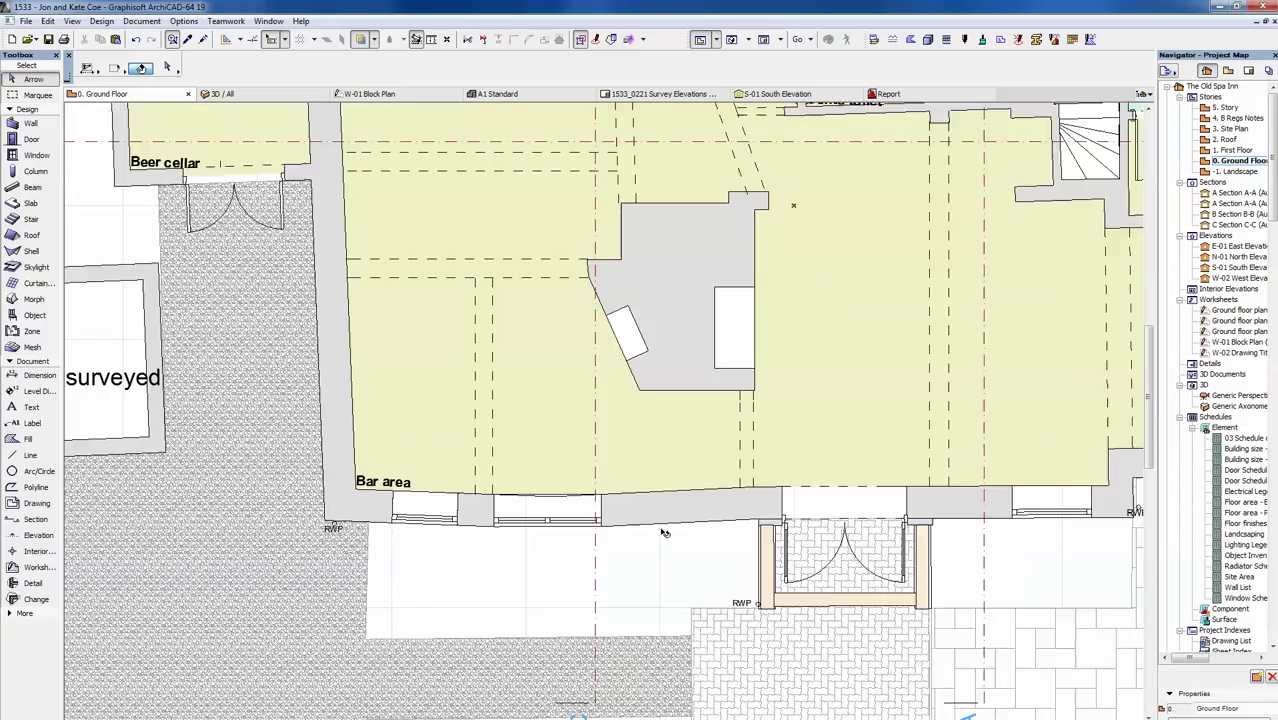
pyautogui.moveTo(655, 537); pyautogui.dragTo(522, 577, button='middle')
pyautogui.scroll(3, 470, 562)
pyautogui.scroll(-3, 470, 562)
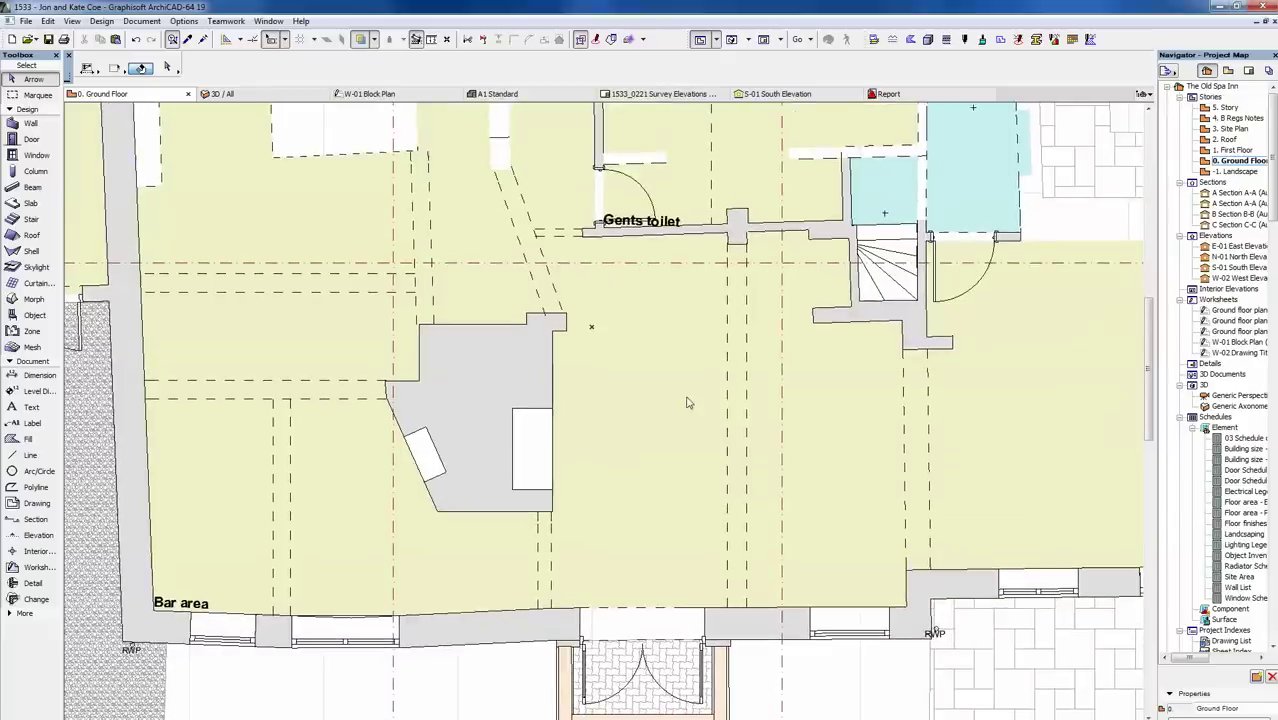
pyautogui.moveTo(689, 403); pyautogui.dragTo(490, 451, button='middle')
pyautogui.scroll(3, 586, 475)
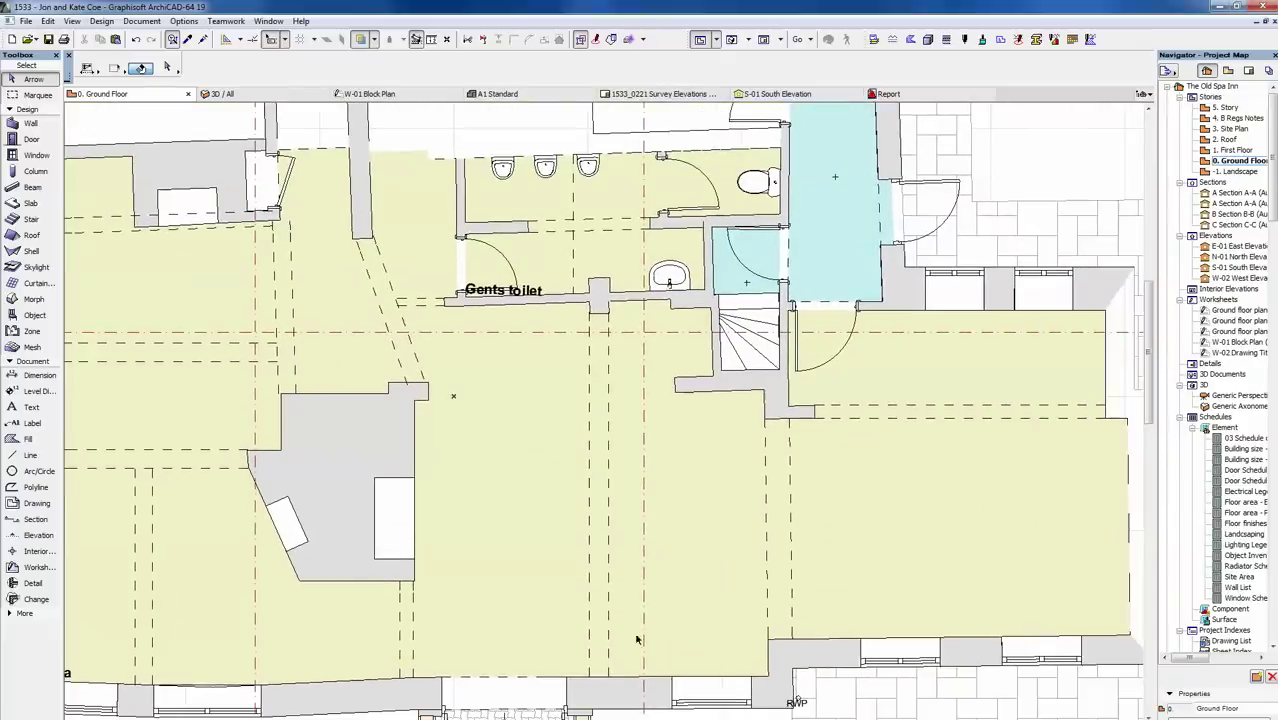
# - Show the stop-chamfered beam alone in 3D and orbit it to a steeper angle
pyautogui.click(608, 678)
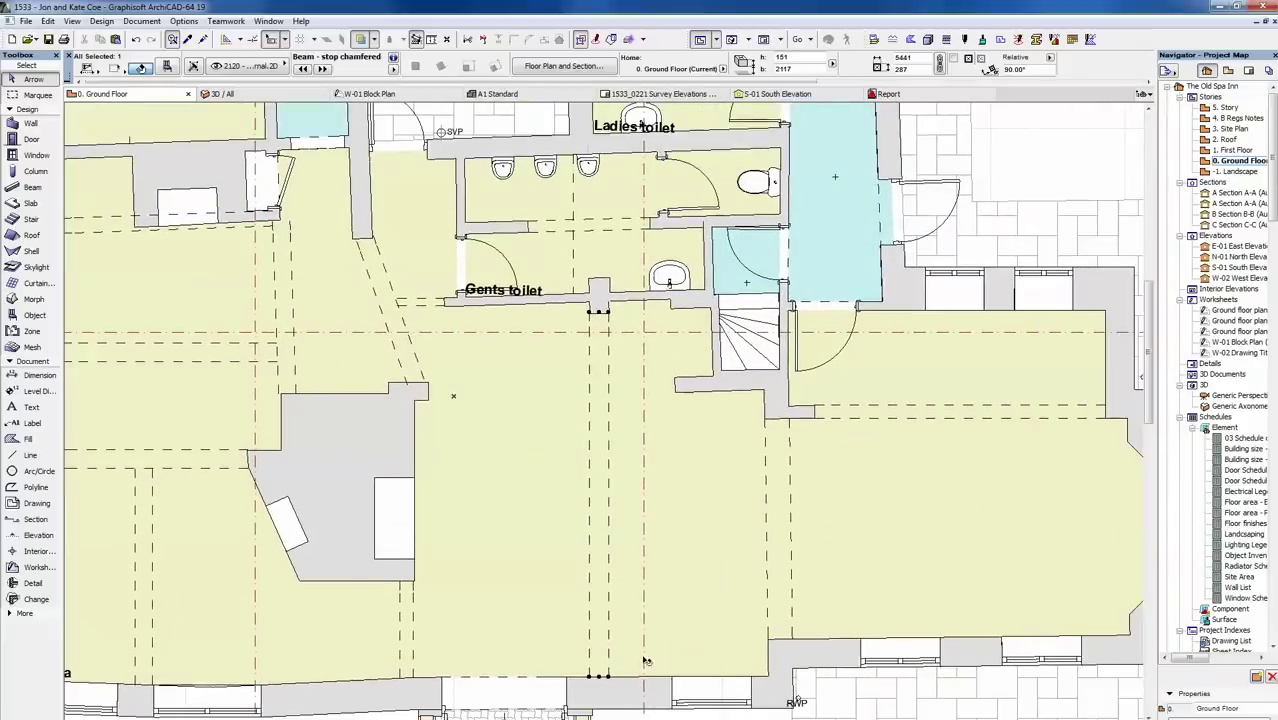
pyautogui.press('F5')
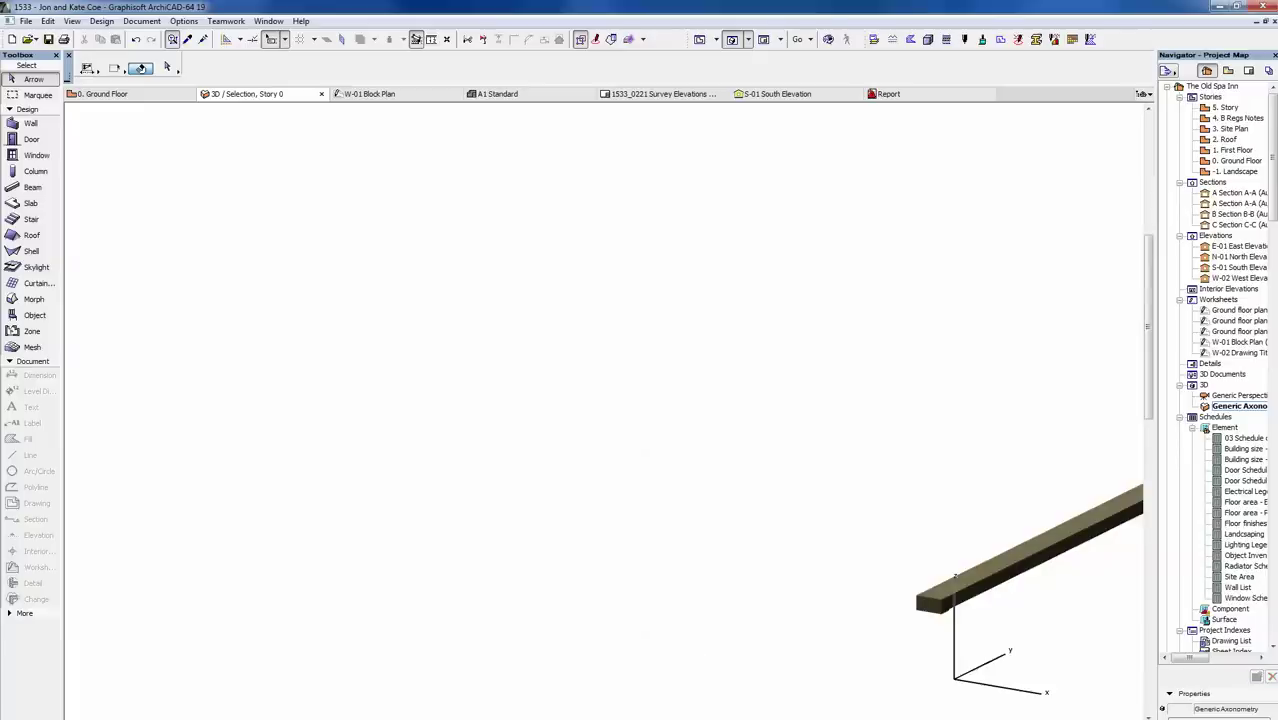
pyautogui.moveTo(924, 679); pyautogui.dragTo(549, 566, button='middle')
pyautogui.rightClick(700, 385)
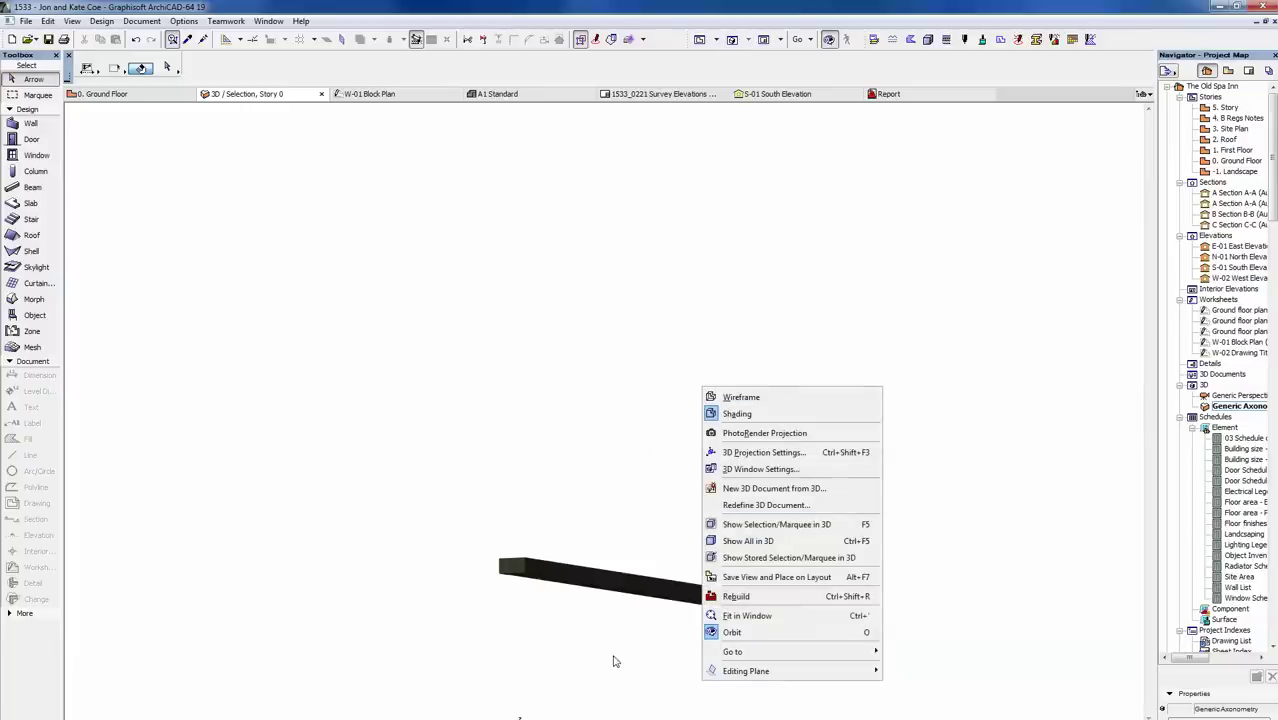
pyautogui.press('o')
pyautogui.scroll(3, 745, 640)
pyautogui.scroll(5, 750, 620)
pyautogui.moveTo(551, 591); pyautogui.dragTo(568, 549)
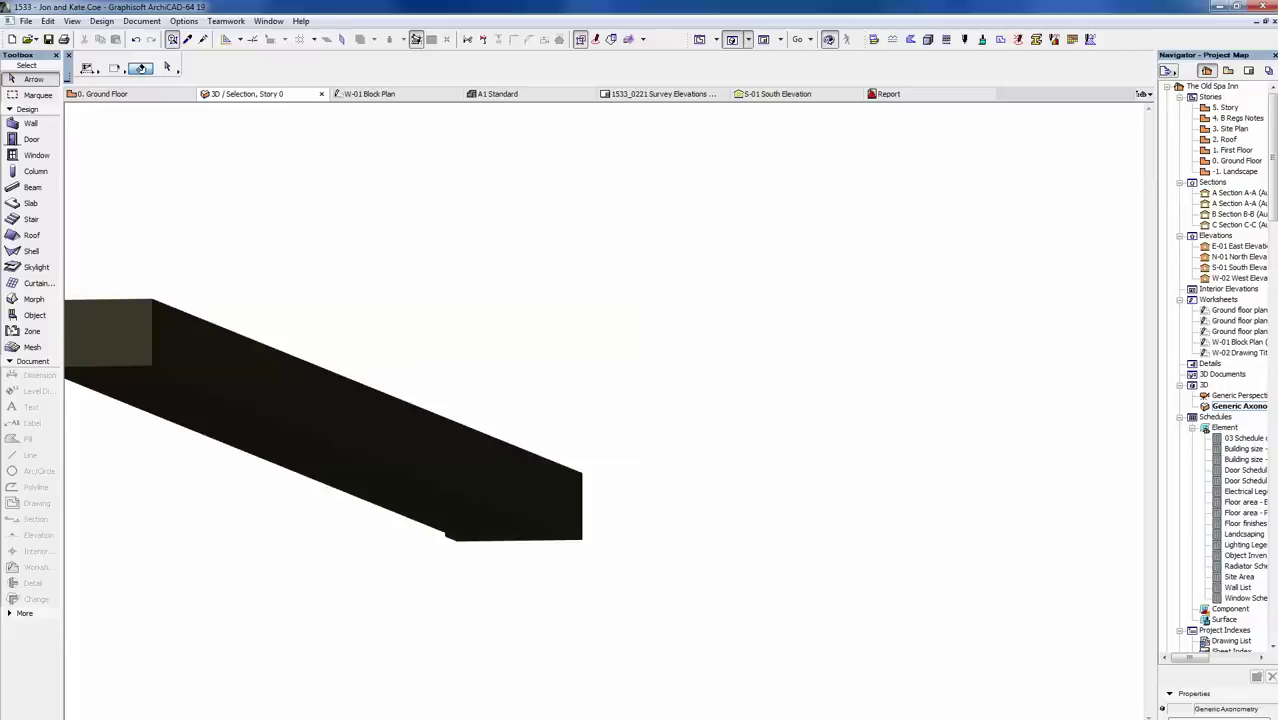
# - Select the beam in the 3D view and open its settings
pyautogui.click(583, 520)
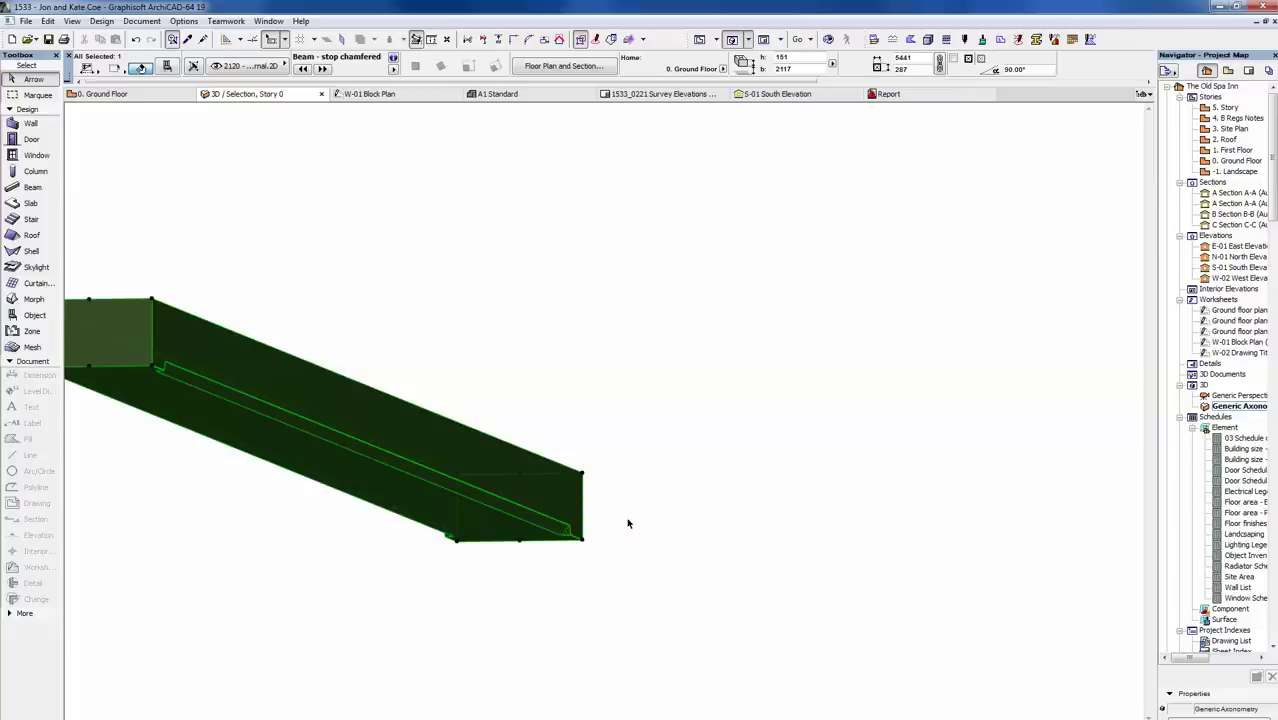
pyautogui.moveTo(482, 614); pyautogui.dragTo(616, 610, button='middle')
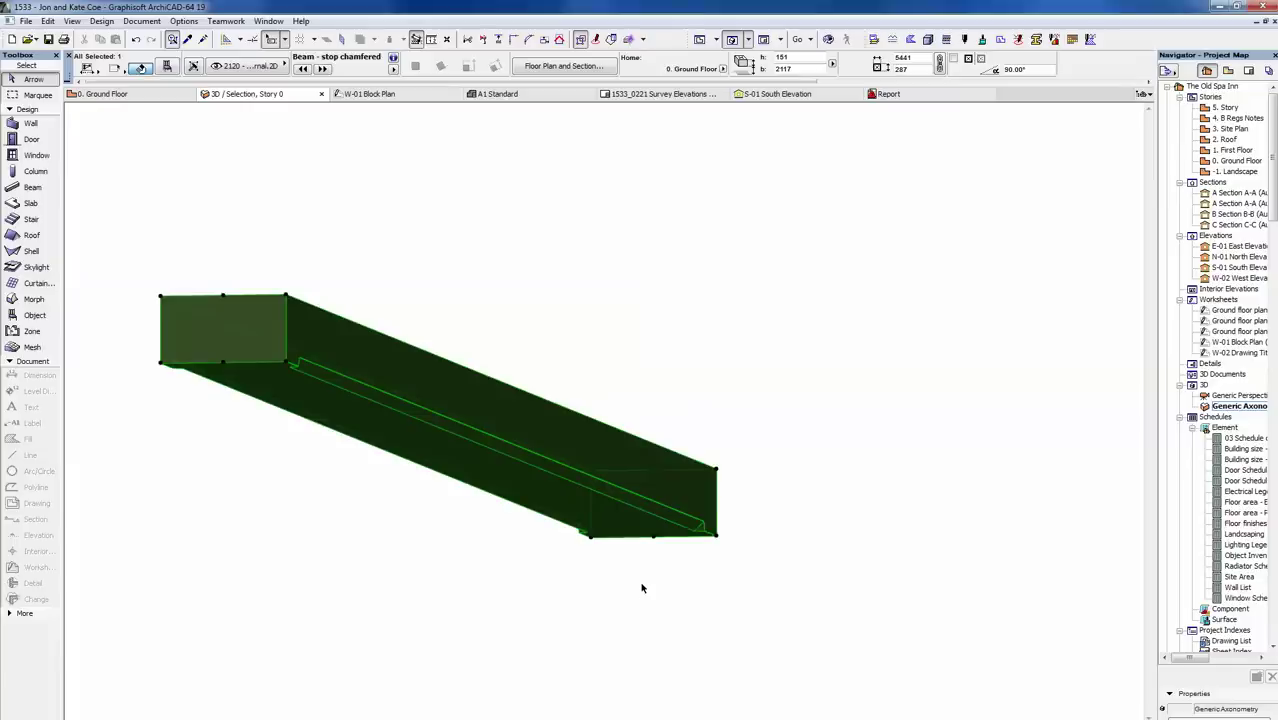
pyautogui.click(167, 67)
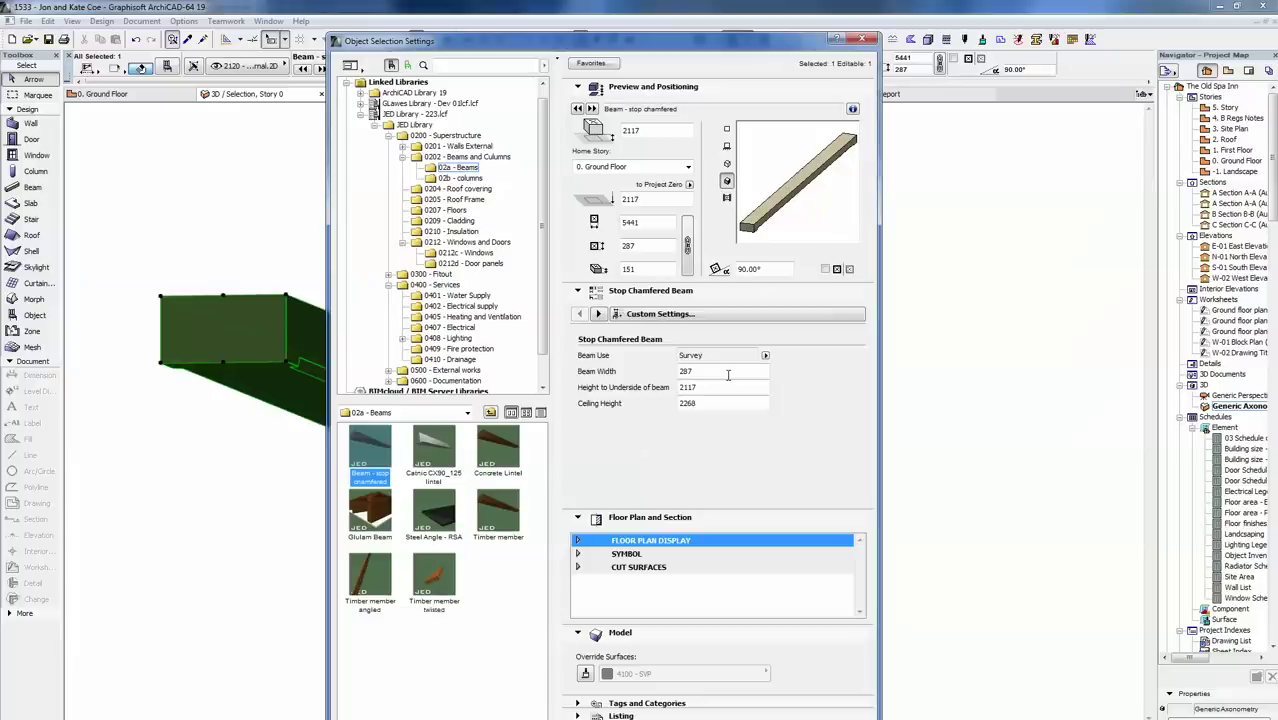
# - Switch Beam Use to Proposed and back to Survey, reviewing width 287, underside 2117, ceiling 2268
pyautogui.click(765, 357)
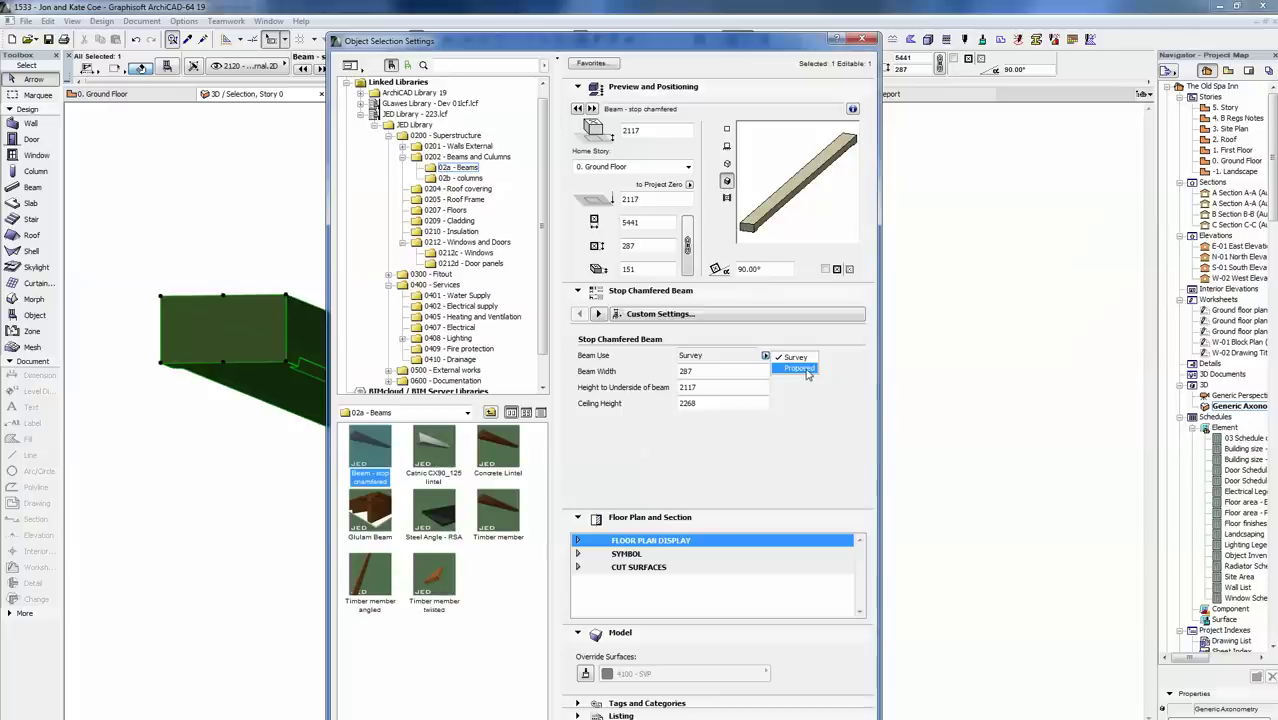
pyautogui.click(800, 369)
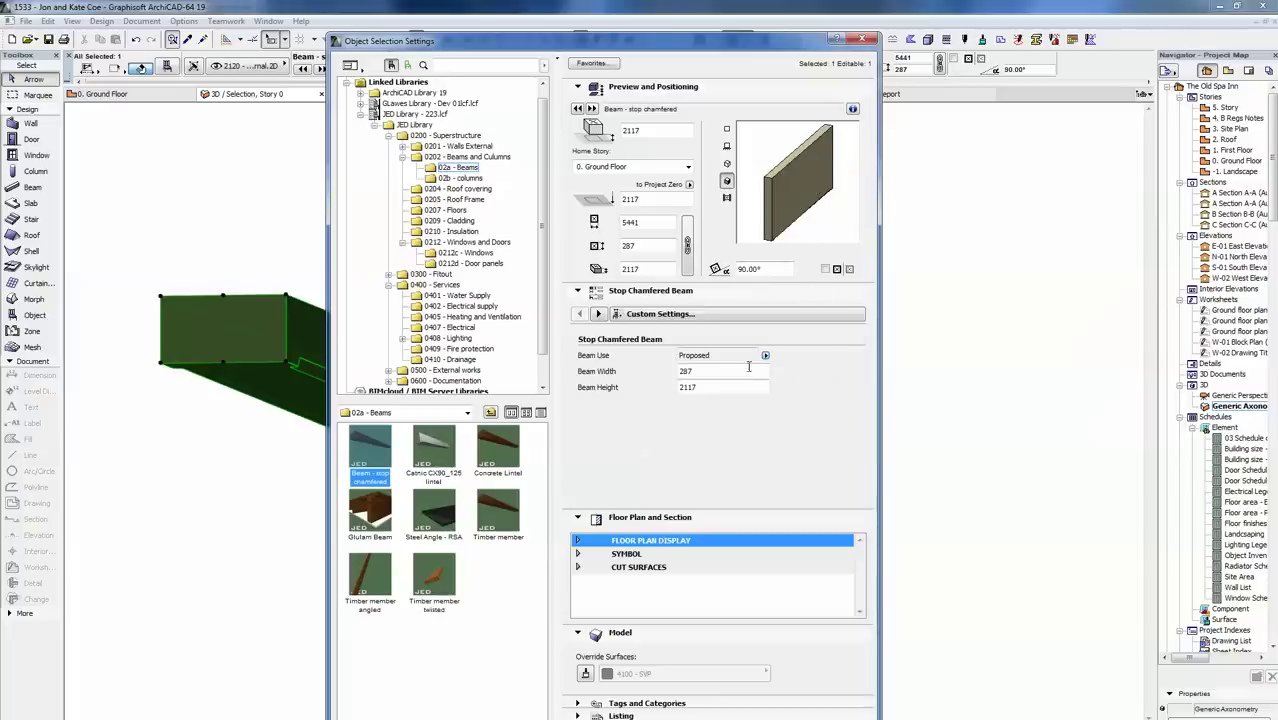
pyautogui.click(765, 355)
pyautogui.click(795, 357)
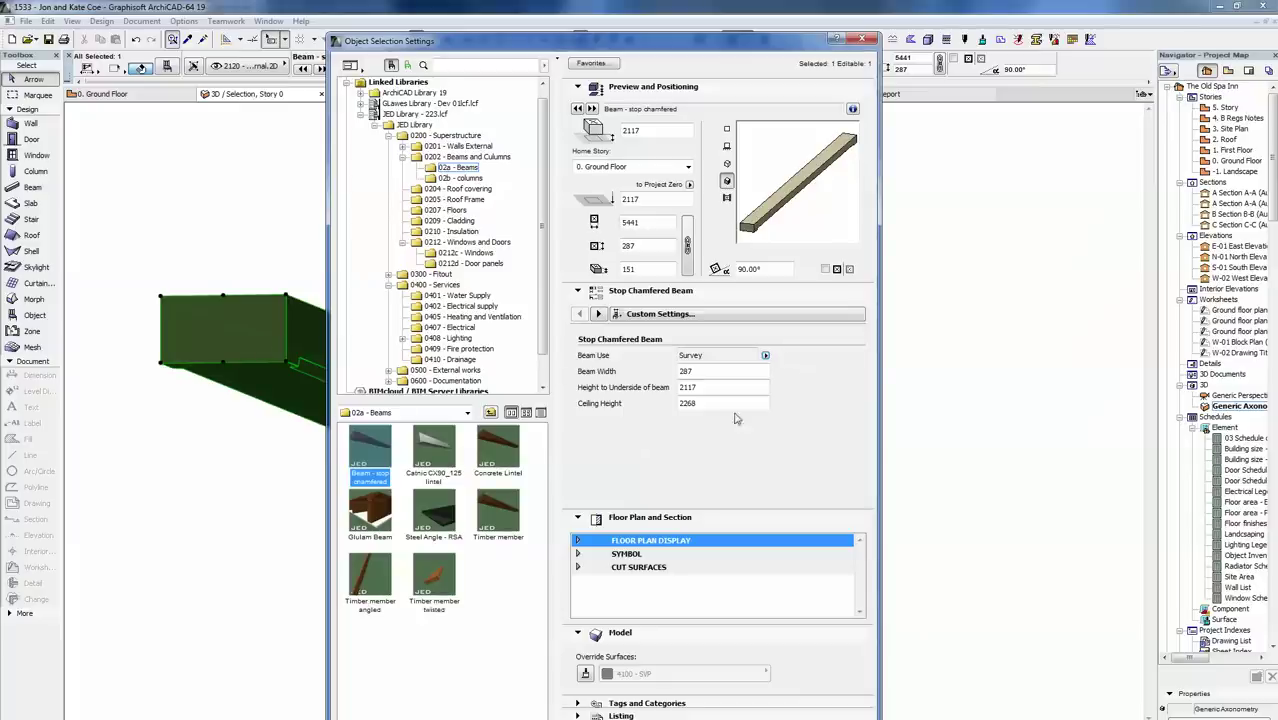
pyautogui.doubleClick(704, 371)
pyautogui.doubleClick(706, 388)
pyautogui.doubleClick(717, 402)
# - Close the beam settings unchanged, deselect the beam and return to the ground-floor plan
pyautogui.press('Return')
pyautogui.click(836, 591)
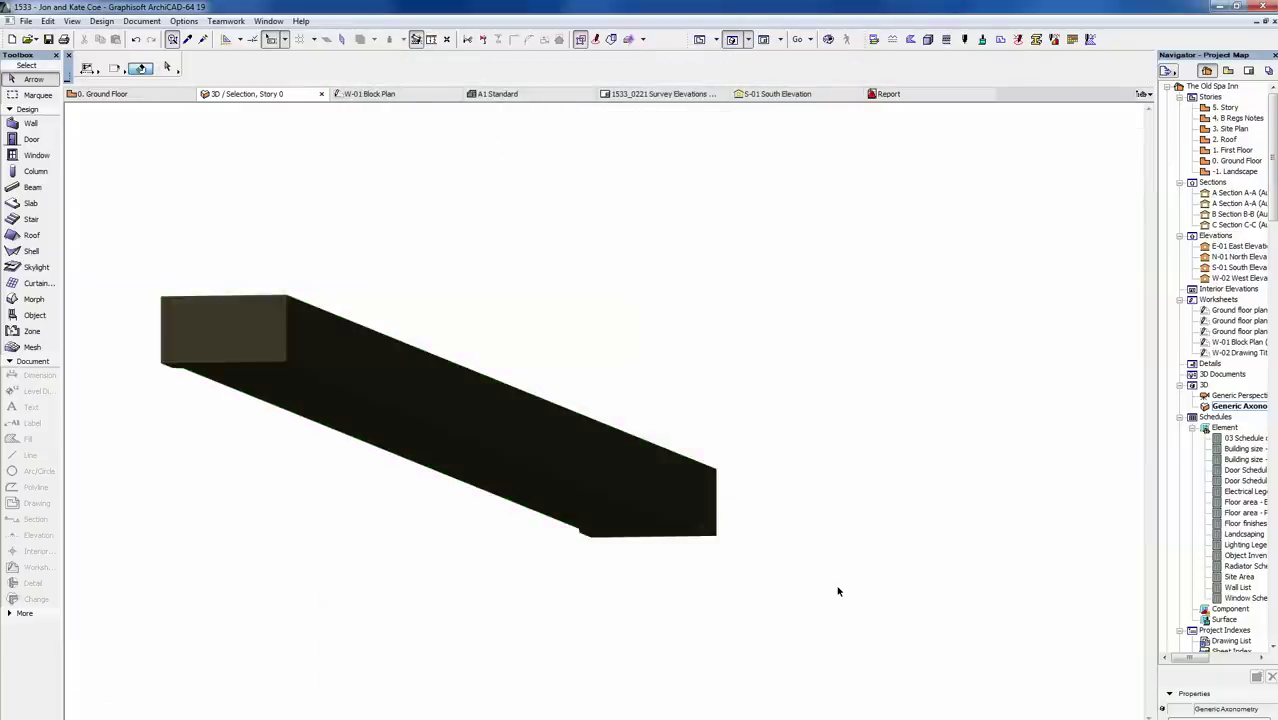
pyautogui.press('F2')
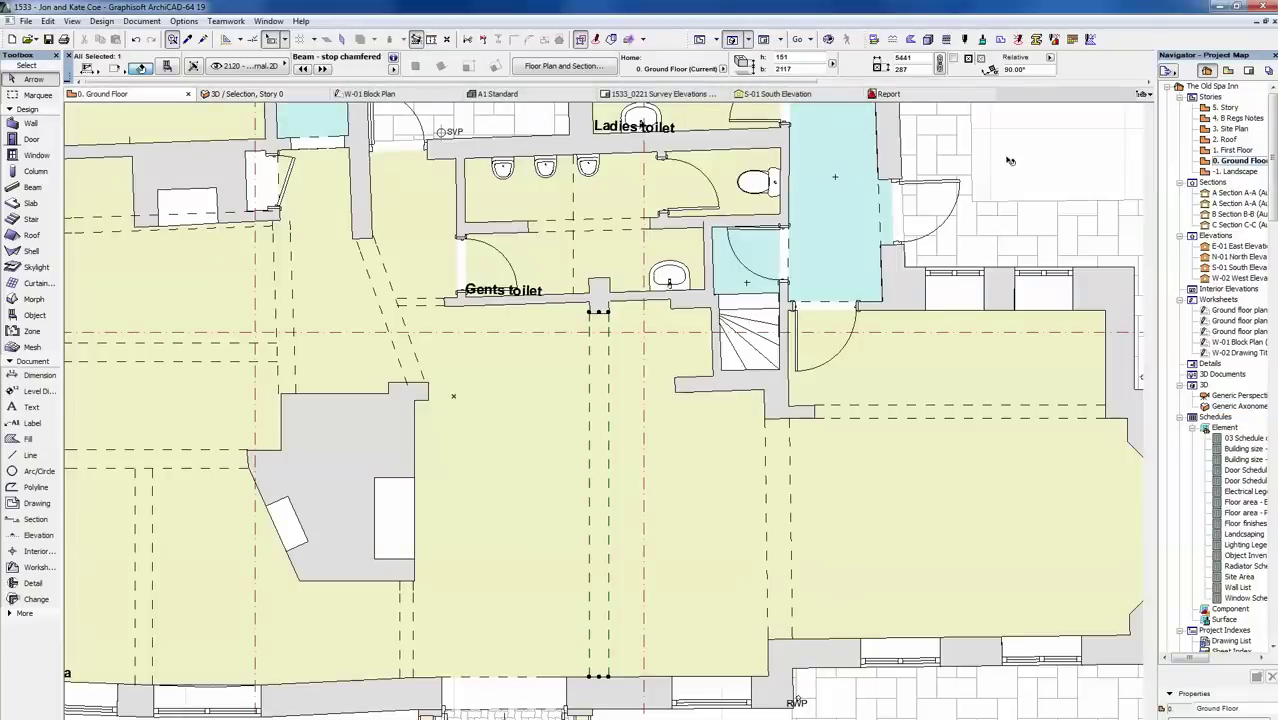
# - Pan to the bay window and show the selected fascia and soffit alone in 3D
pyautogui.press('Escape')
pyautogui.moveTo(903, 551); pyautogui.dragTo(459, 536, button='middle')
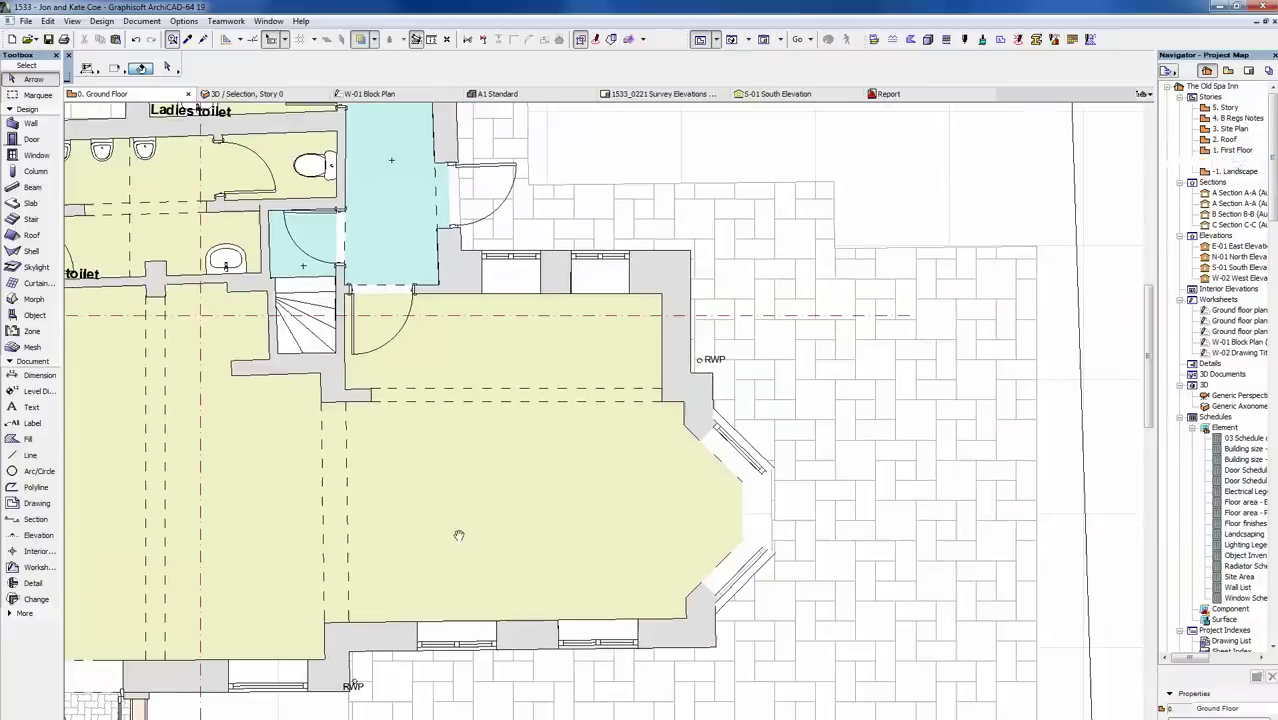
pyautogui.click(355, 686)
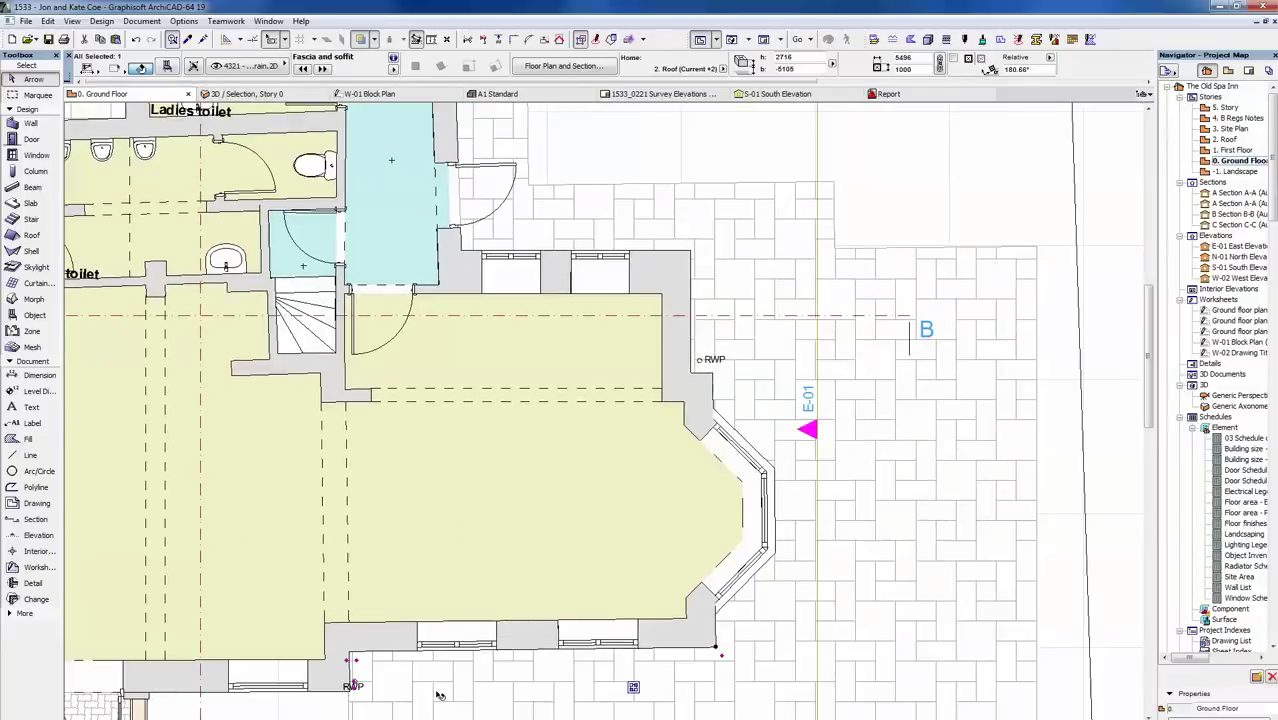
pyautogui.press('F5')
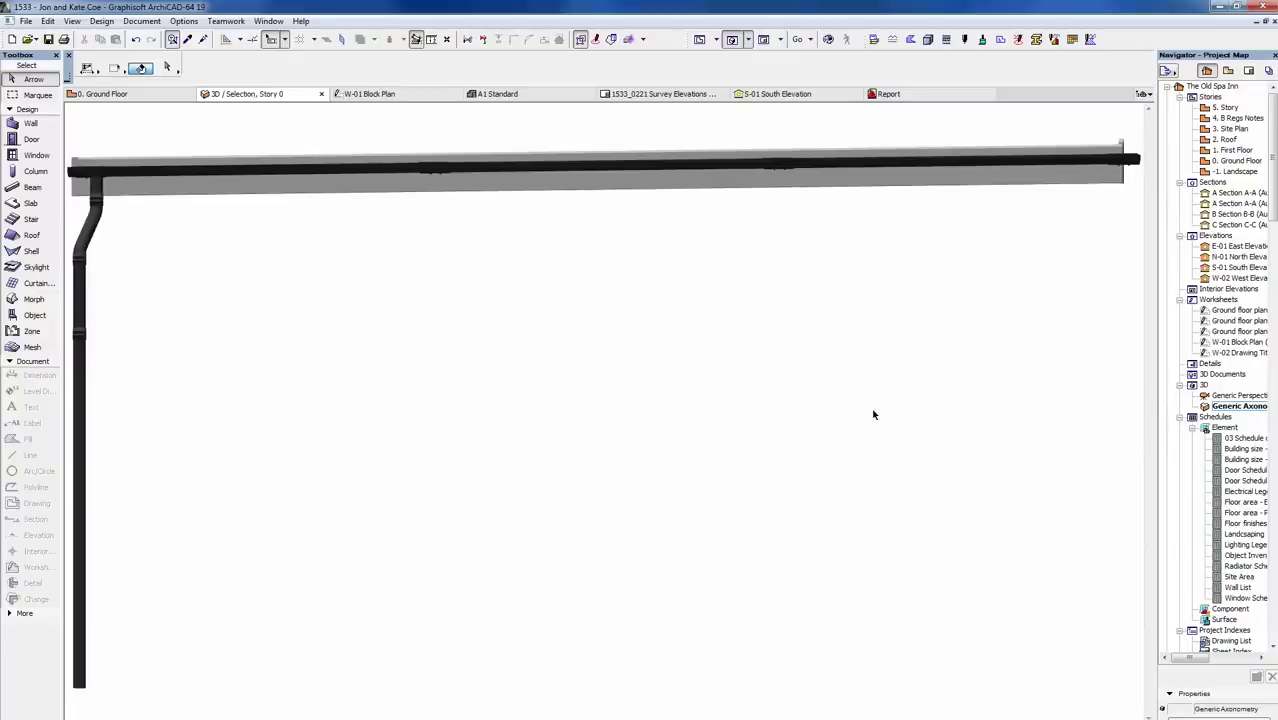
# - Orbit and zoom around the gutter until the swan-neck downpipe stands on the left
pyautogui.press('o')
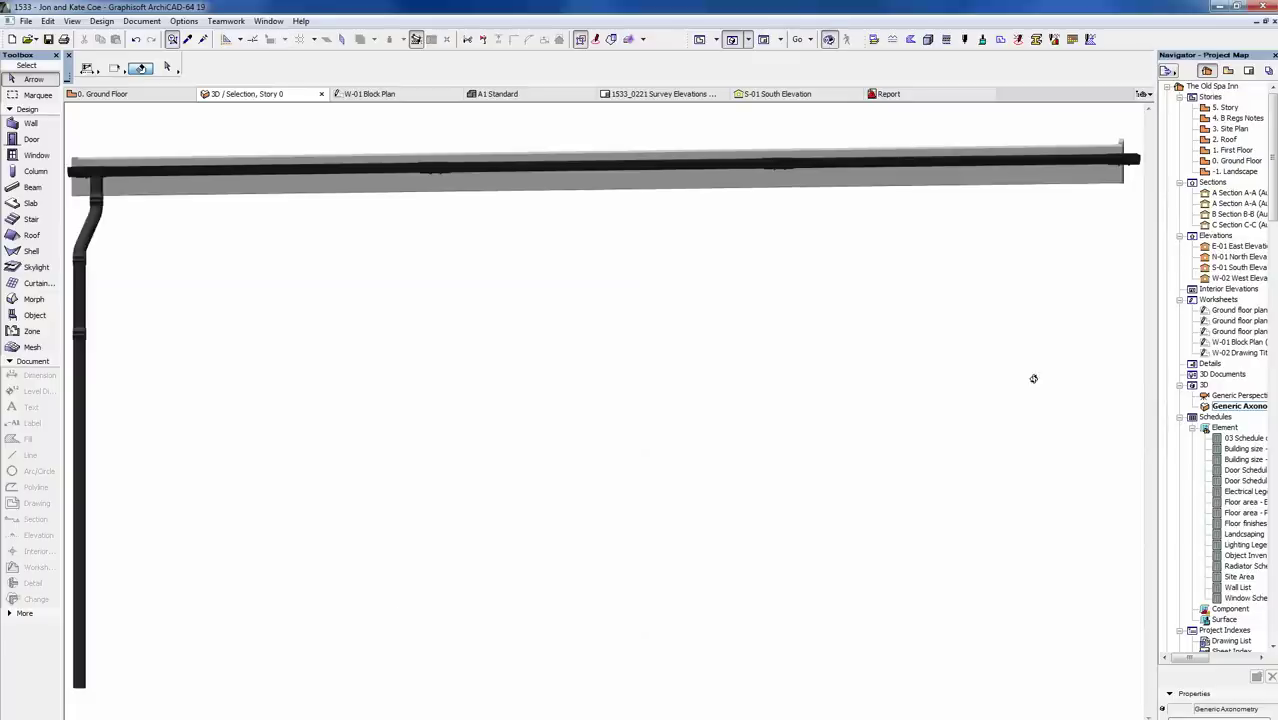
pyautogui.moveTo(1113, 374); pyautogui.dragTo(450, 418)
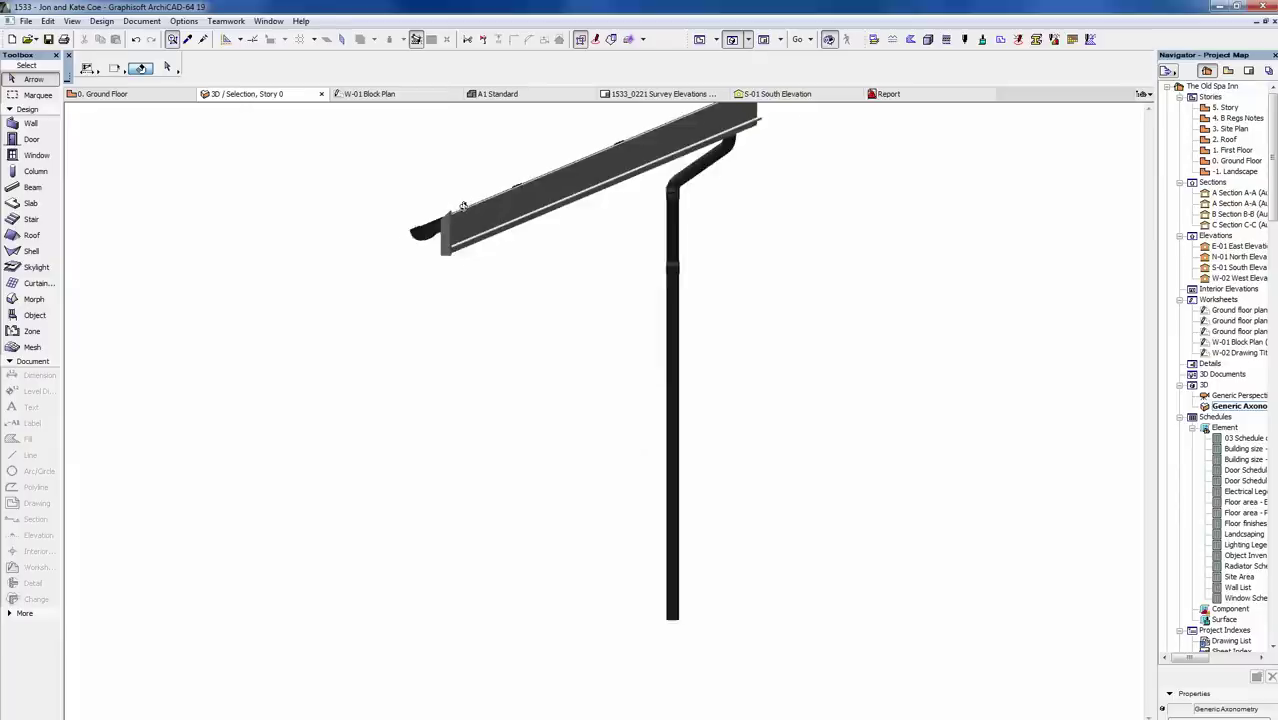
pyautogui.scroll(4, 450, 260)
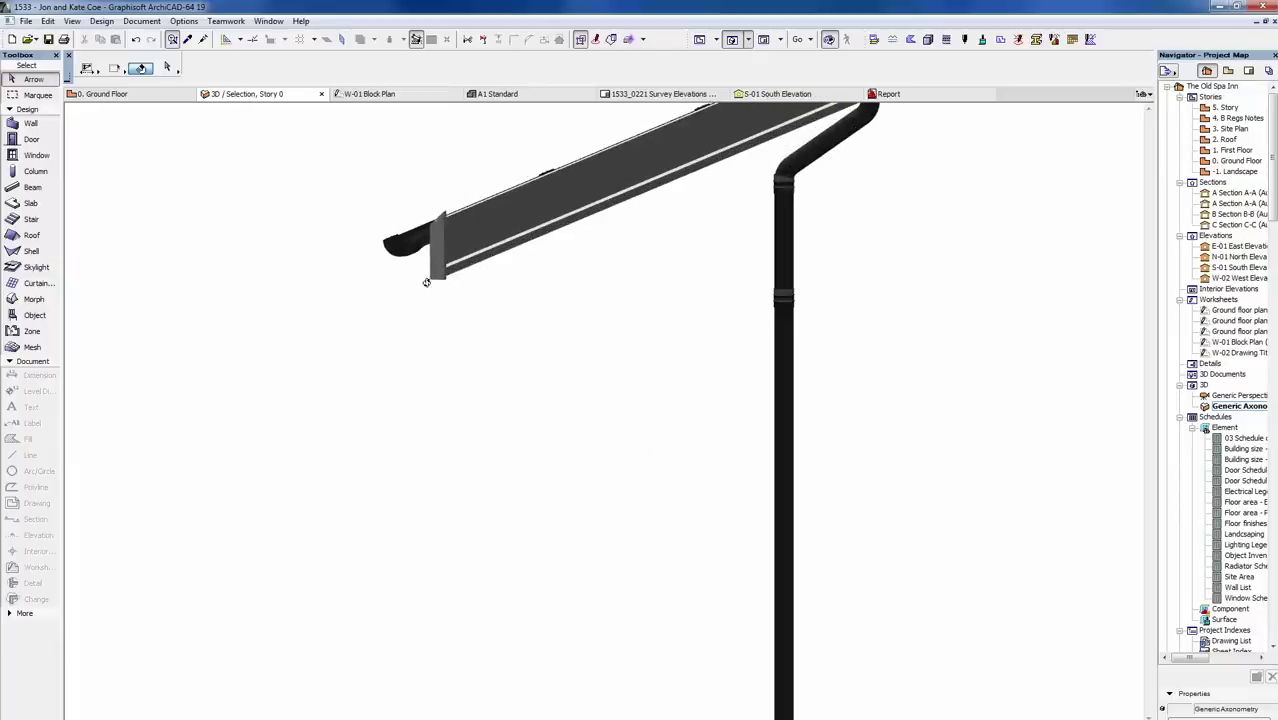
pyautogui.moveTo(414, 286); pyautogui.dragTo(807, 408)
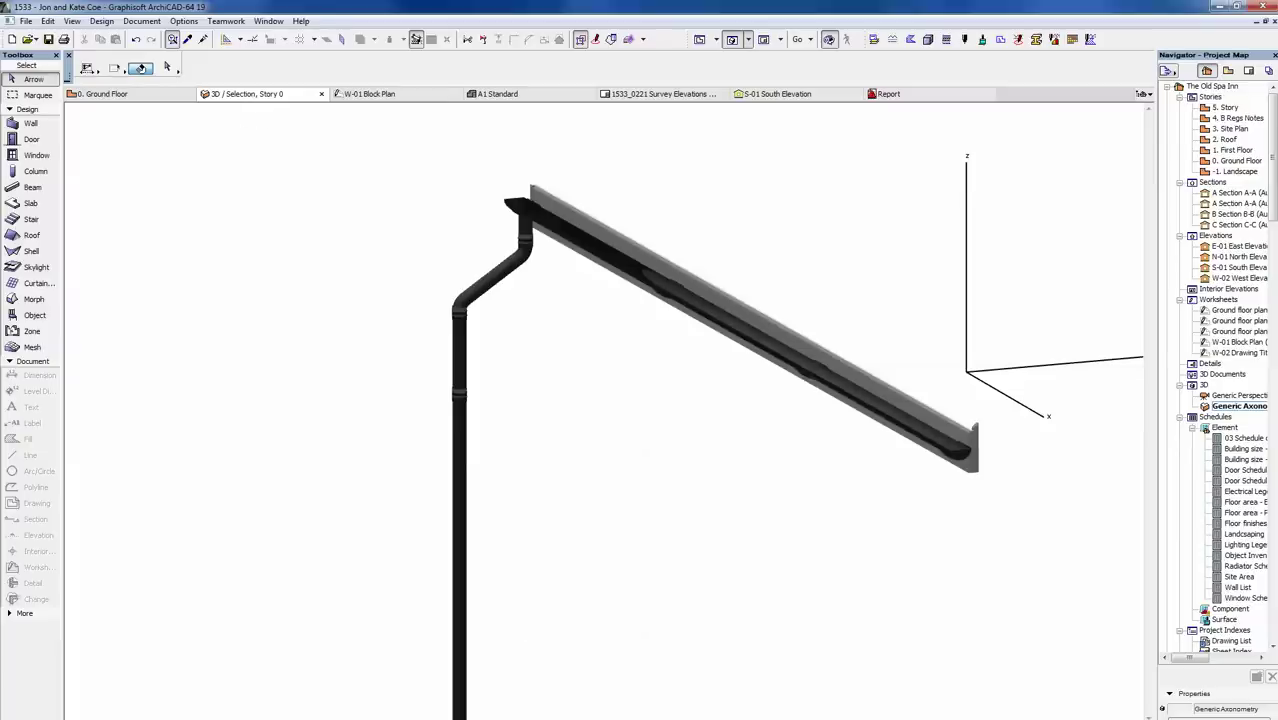
# - Return to the Ground Floor plan, frame the whole building and select the Int New opening in the bay room wall
pyautogui.press('F2')
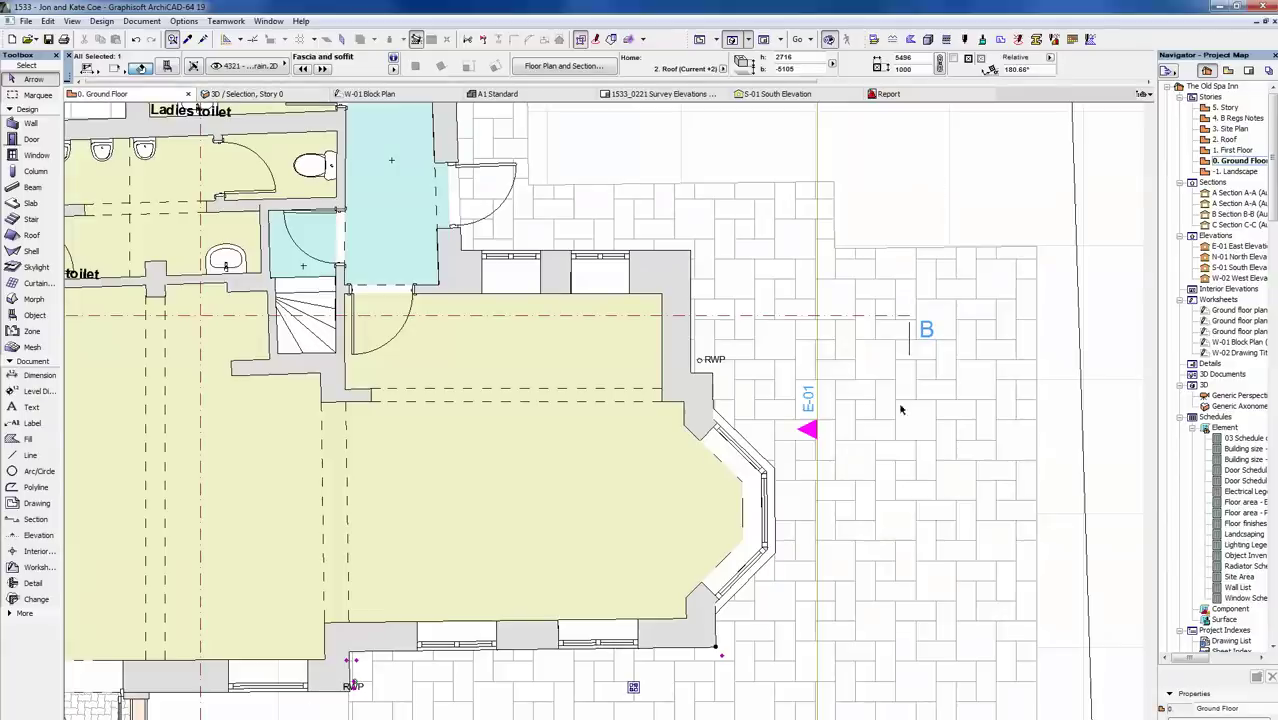
pyautogui.click(701, 476)
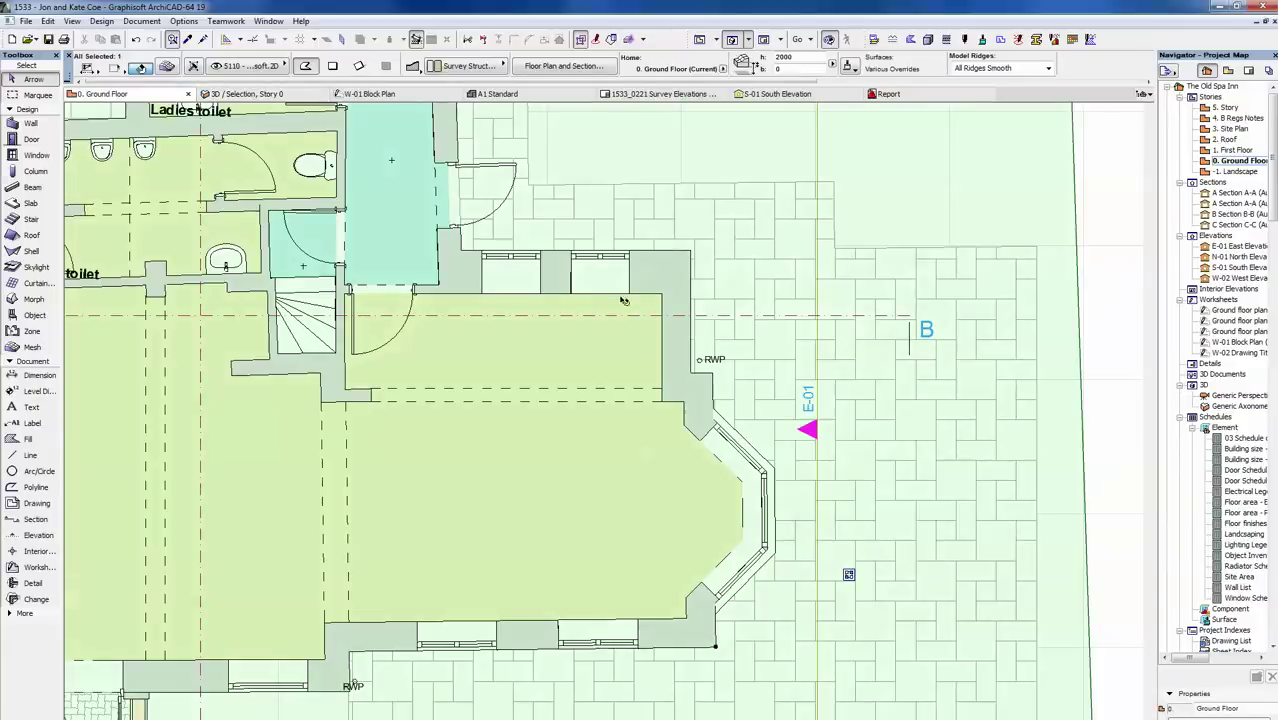
pyautogui.scroll(-3, 625, 300)
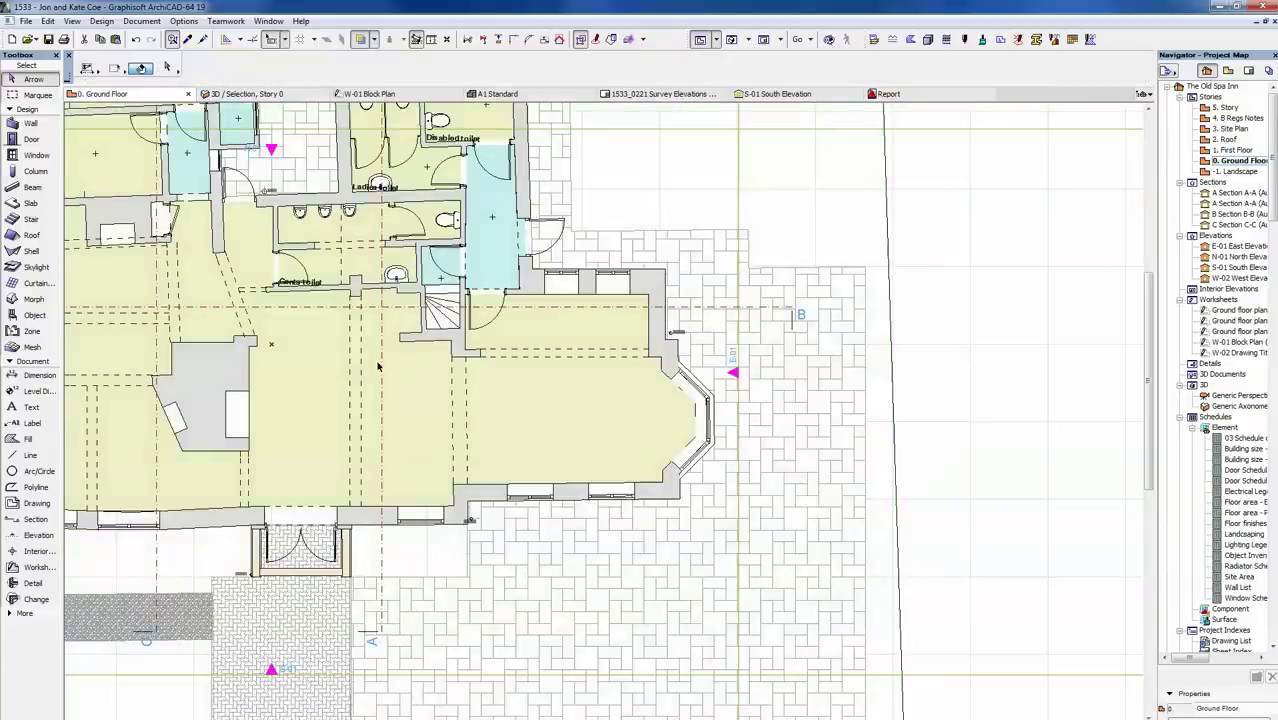
pyautogui.moveTo(380, 367); pyautogui.dragTo(690, 496, button='middle')
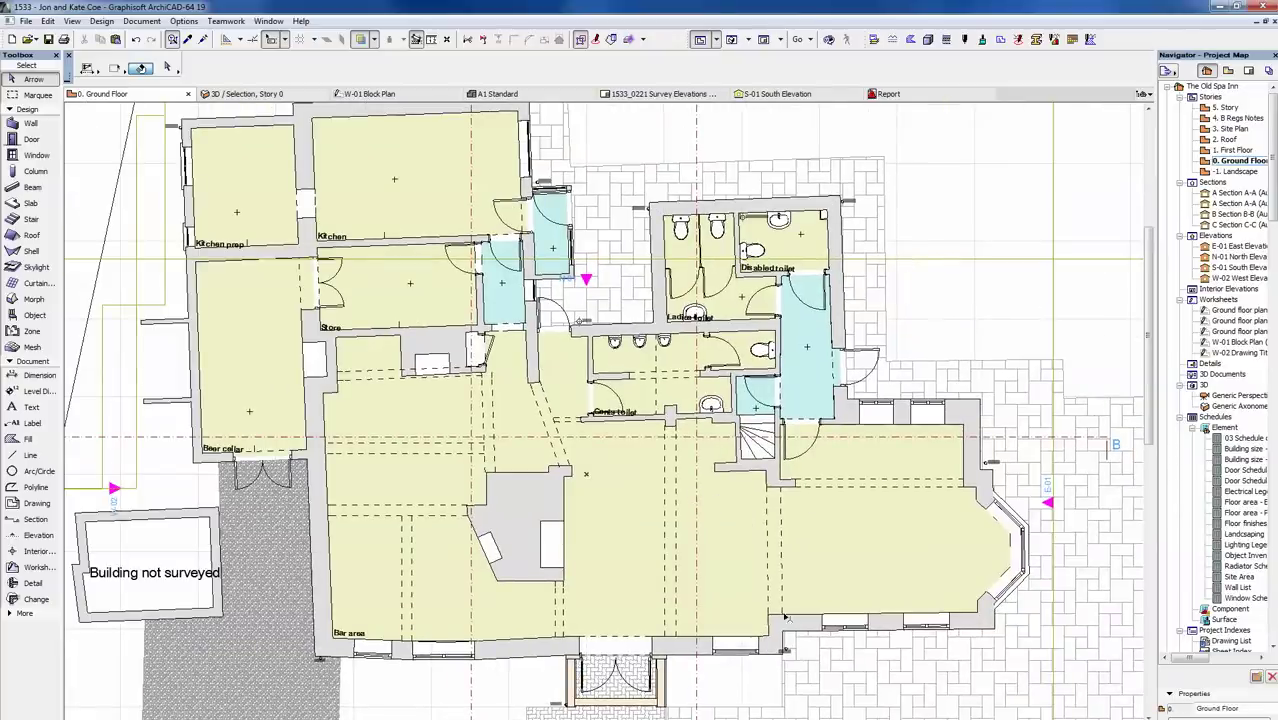
pyautogui.click(946, 631)
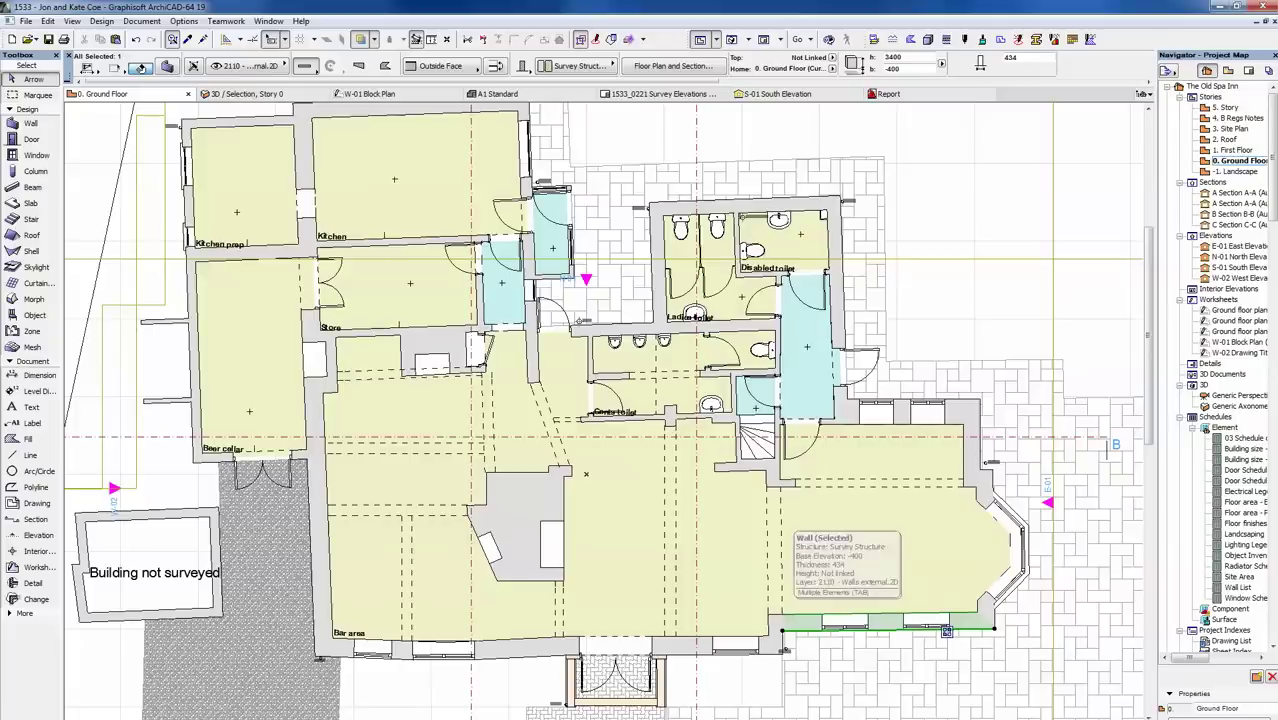
pyautogui.click(1096, 288)
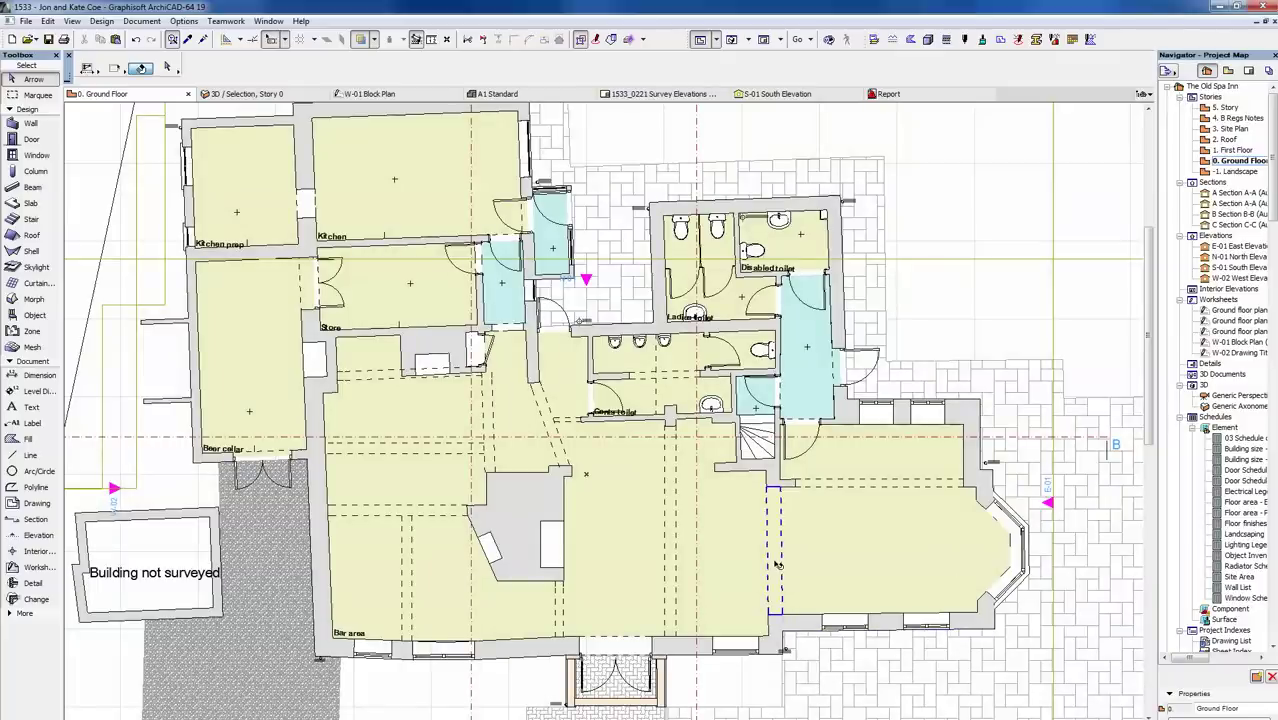
pyautogui.click(777, 566)
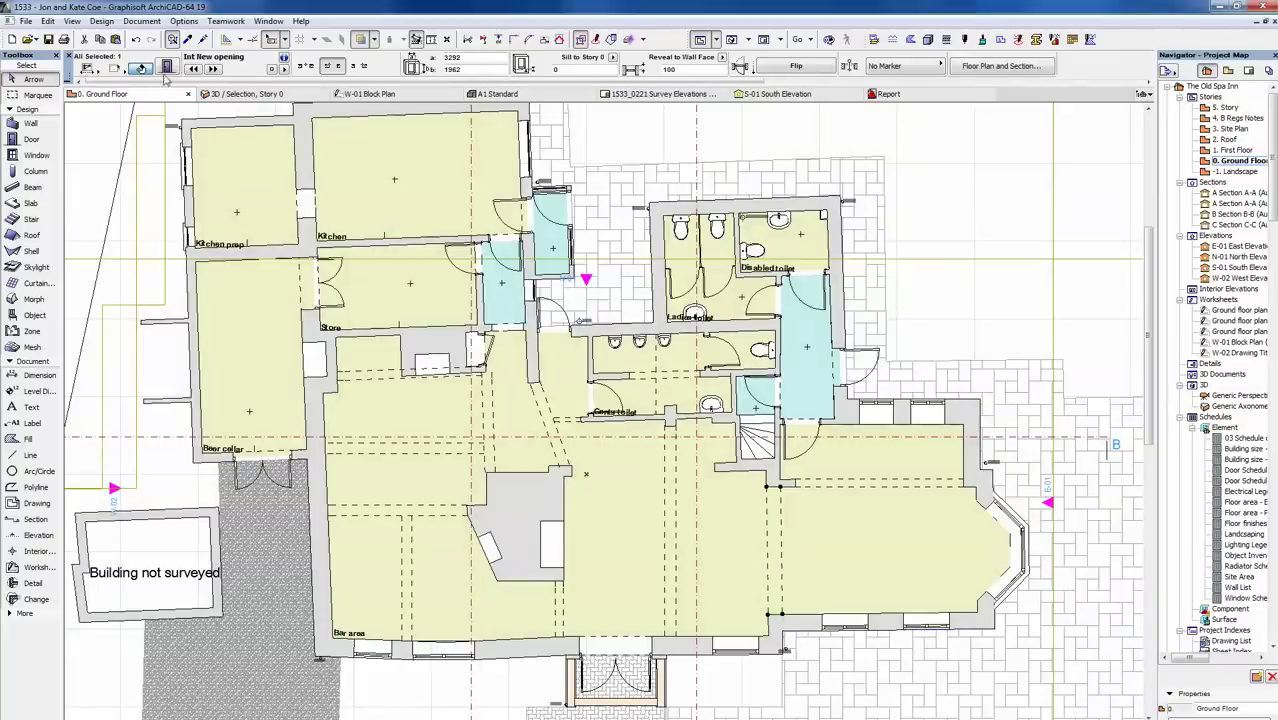
# - Set the Int New opening's hatching to Both and switch on its Form opening label
pyautogui.hotkey('ctrl', 't')
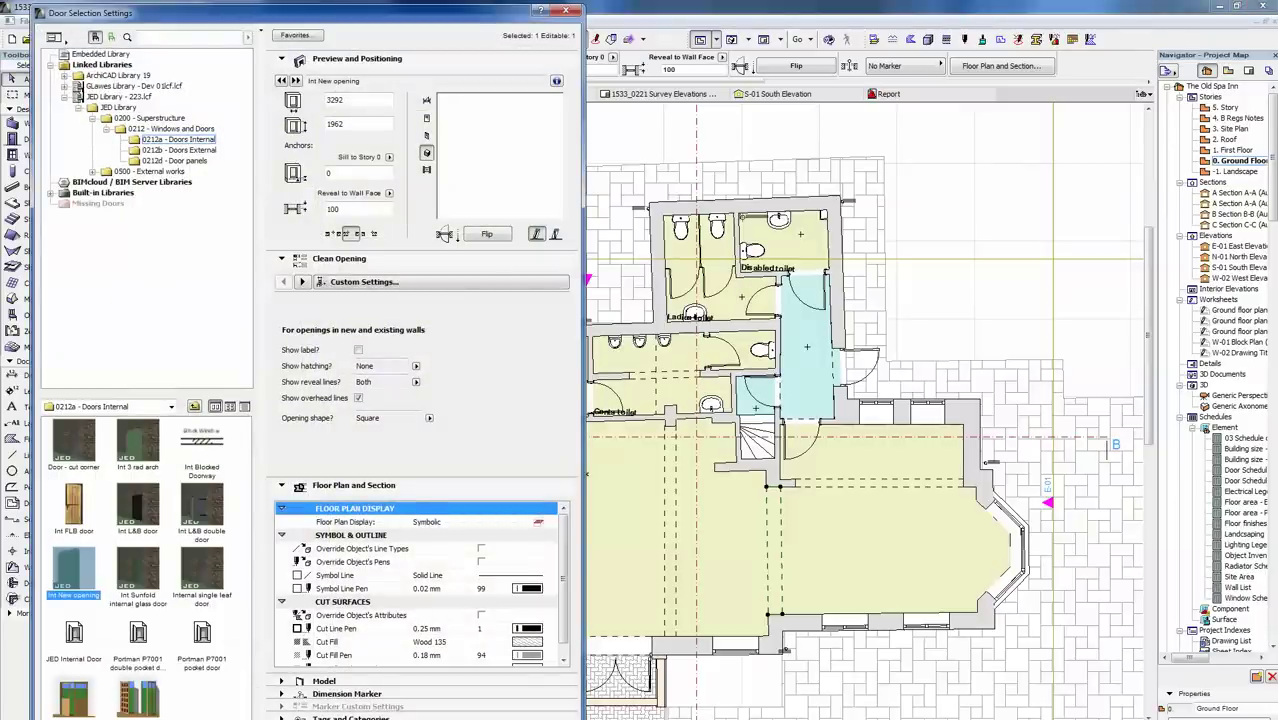
pyautogui.moveTo(231, 17); pyautogui.dragTo(344, 16)
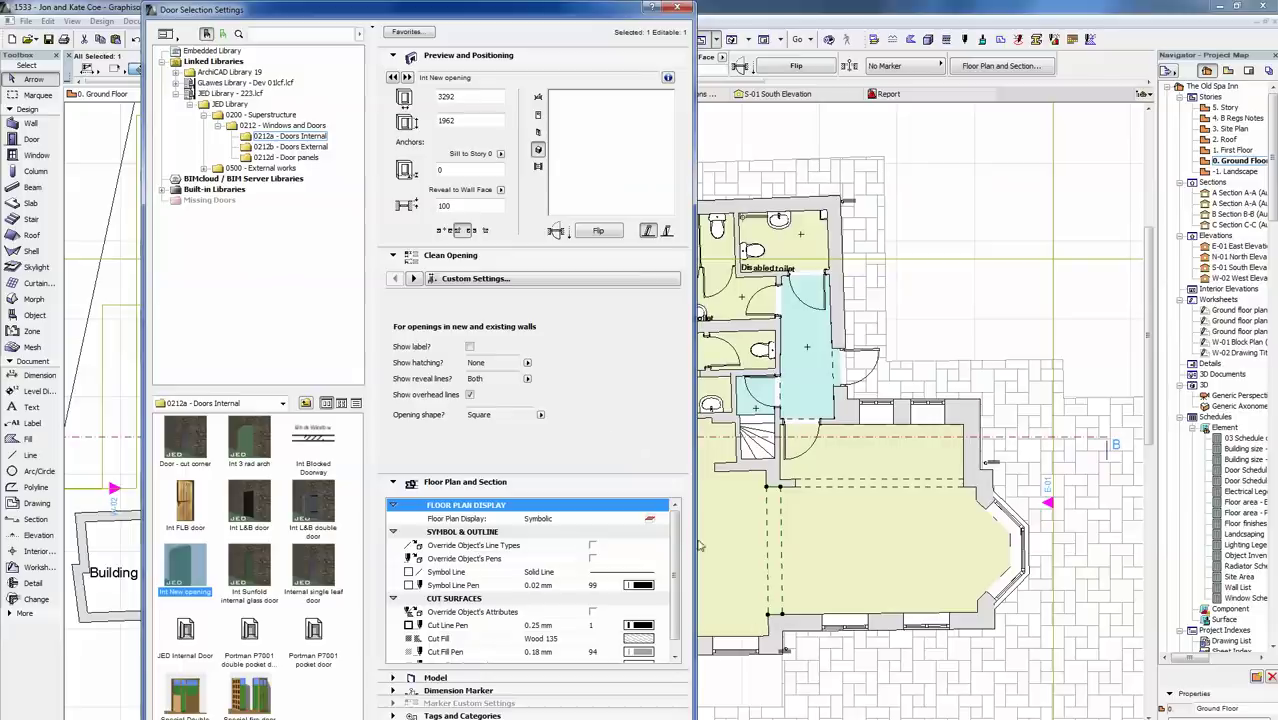
pyautogui.click(528, 364)
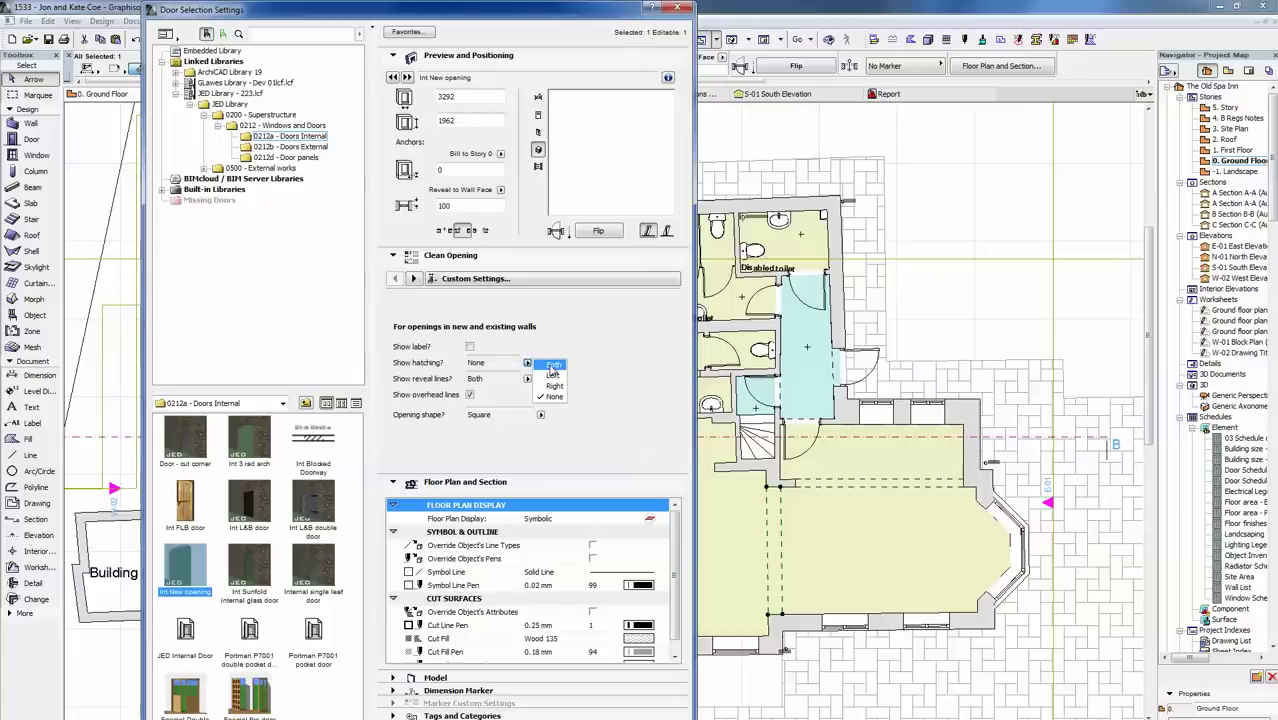
pyautogui.click(553, 366)
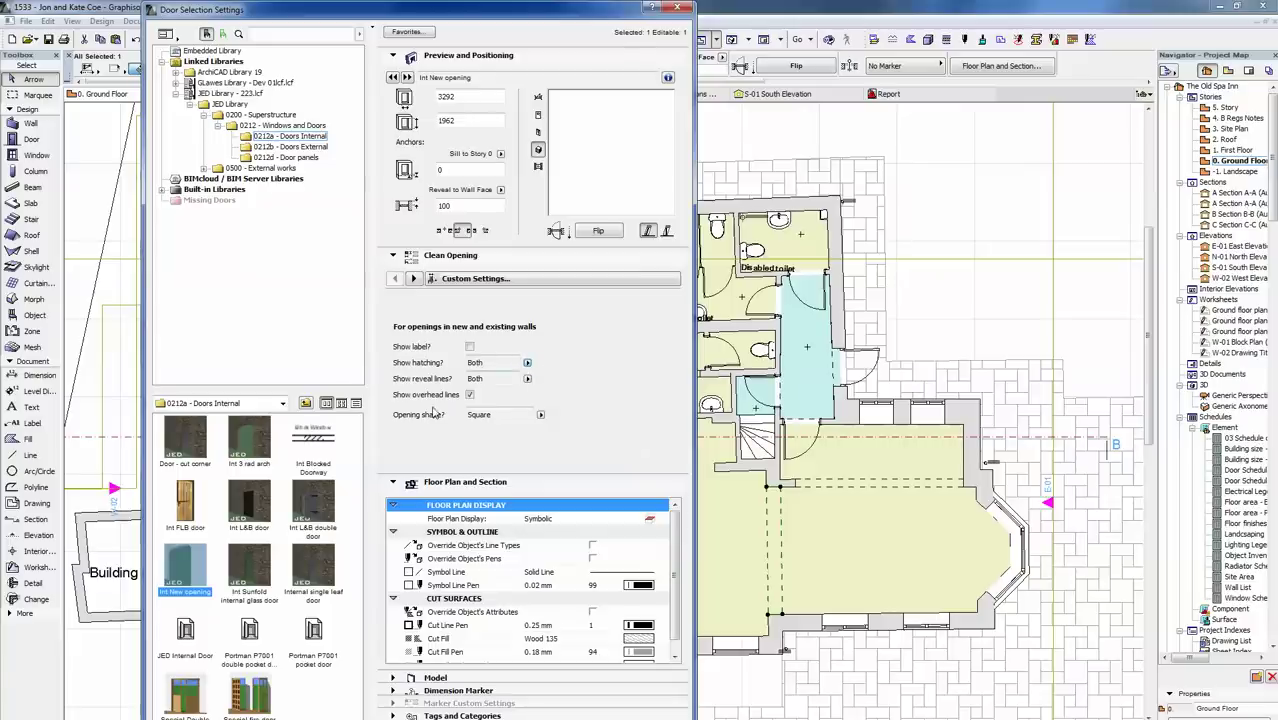
pyautogui.click(469, 347)
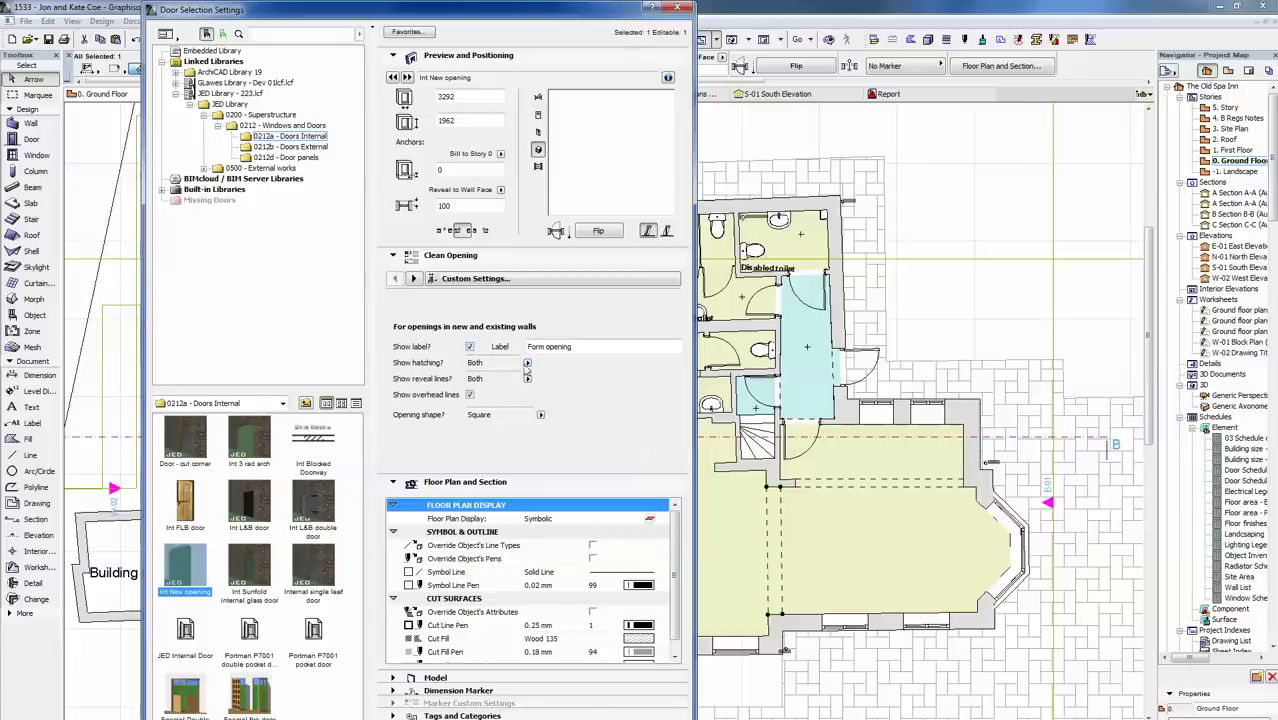
pyautogui.press('Return')
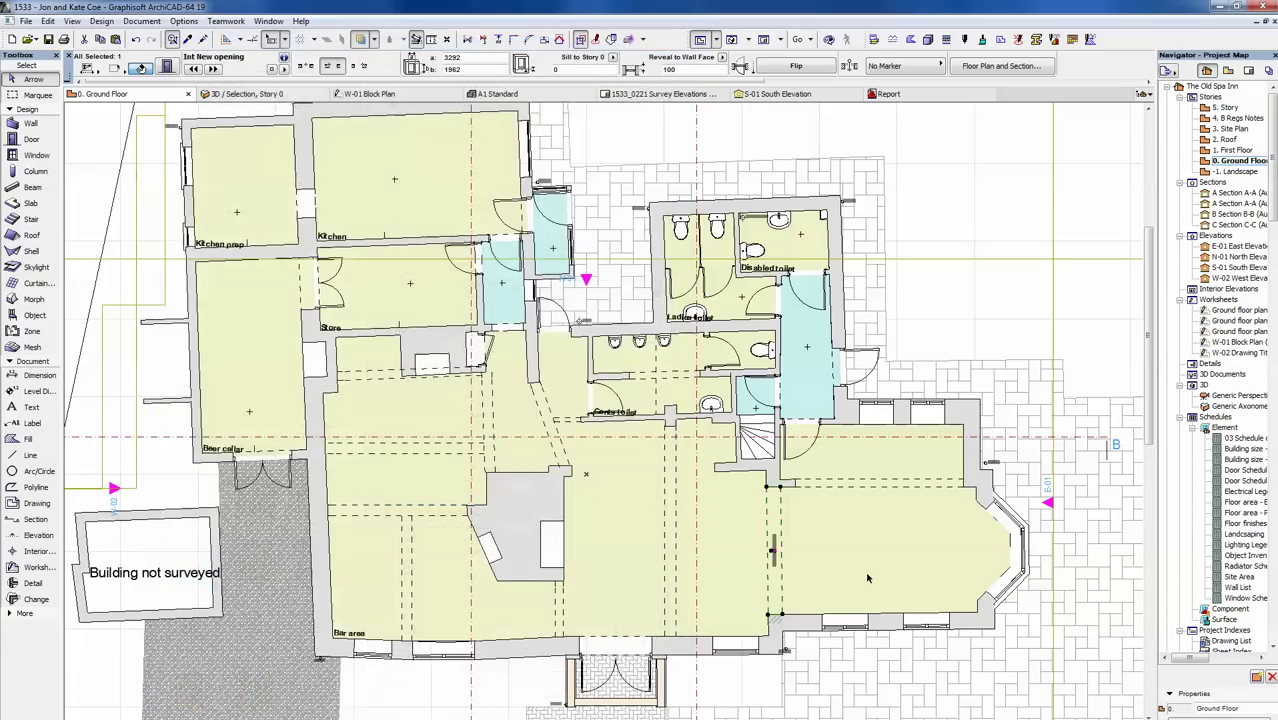
pyautogui.scroll(2, 823, 578)
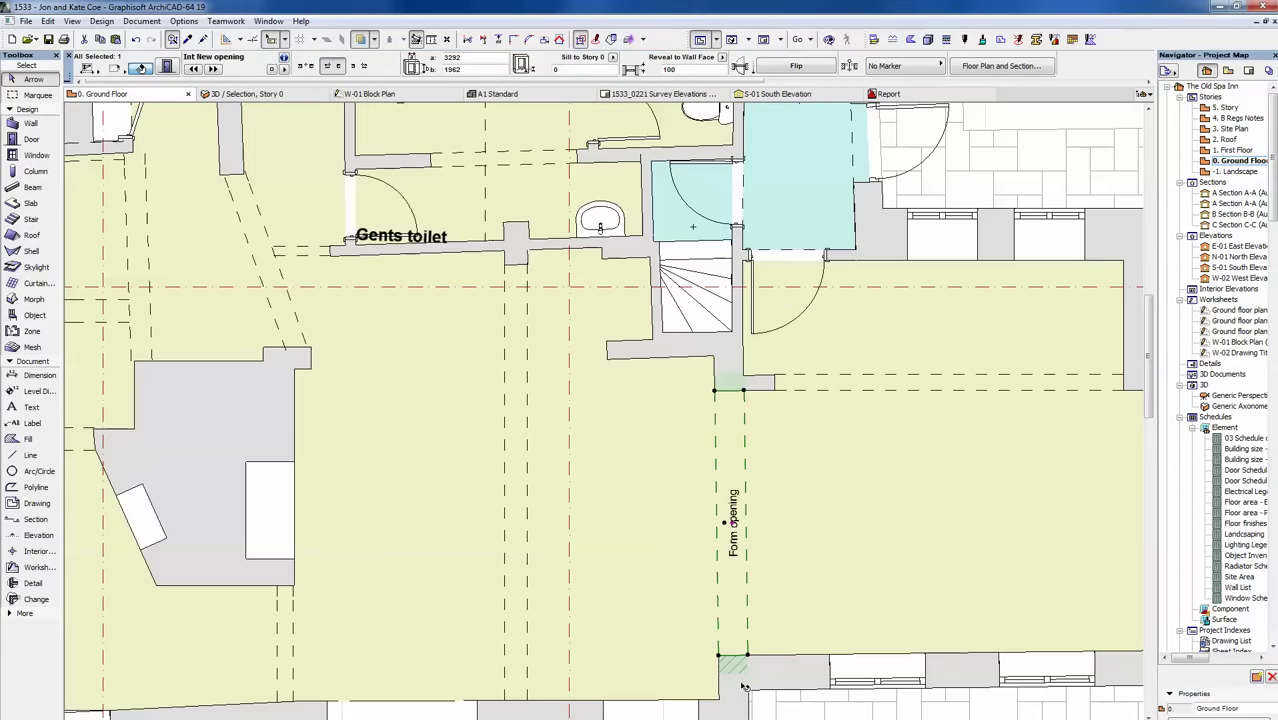
pyautogui.scroll(1, 755, 675)
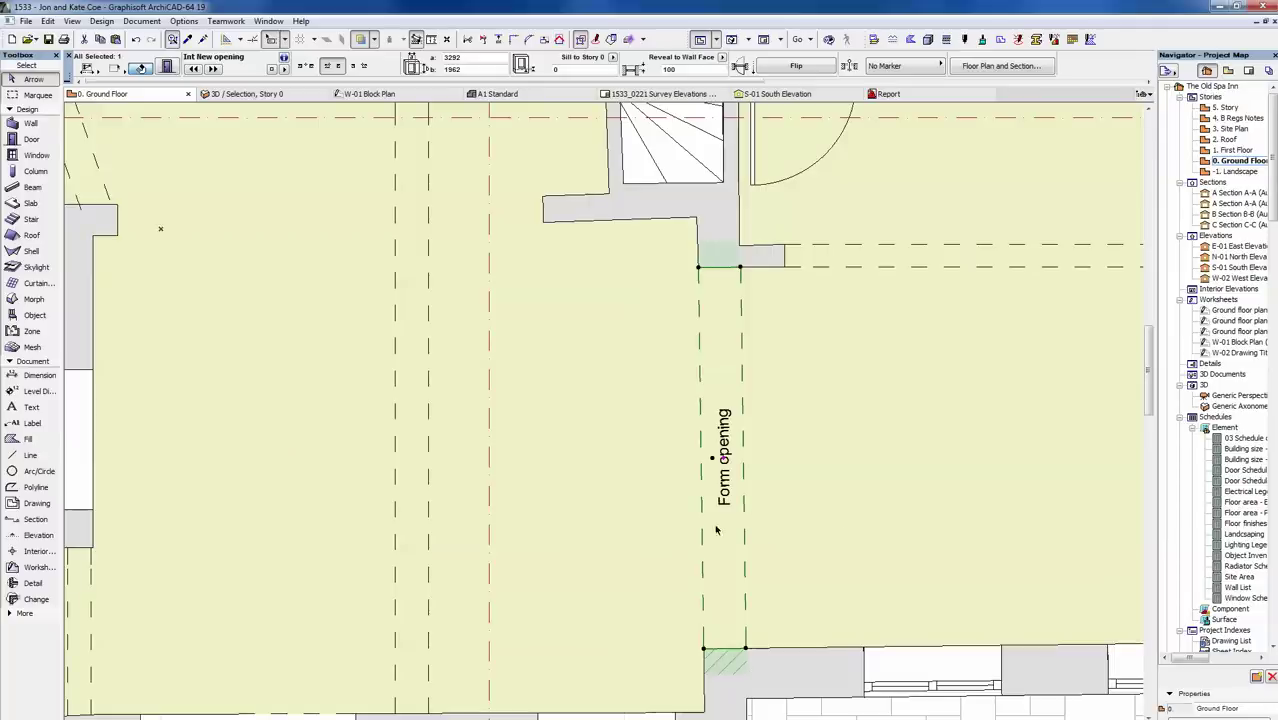
pyautogui.scroll(-3, 424, 436)
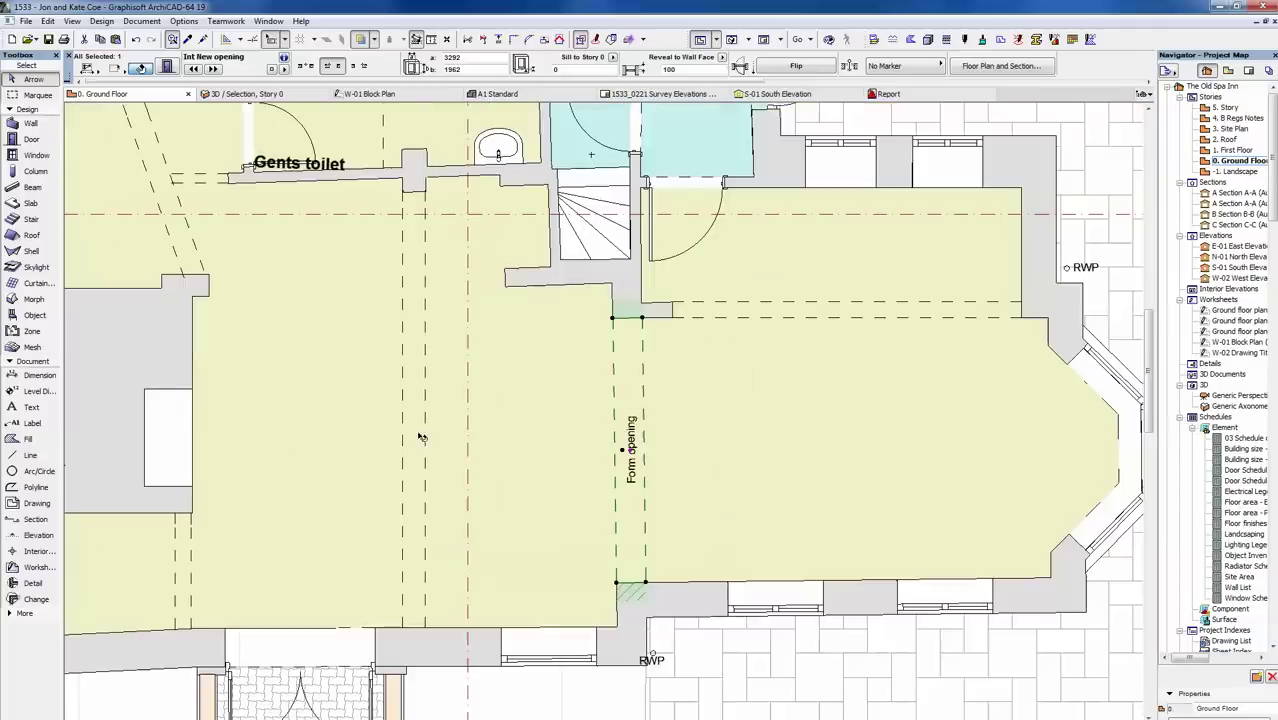
pyautogui.scroll(1, 425, 433)
pyautogui.scroll(-1, 425, 433)
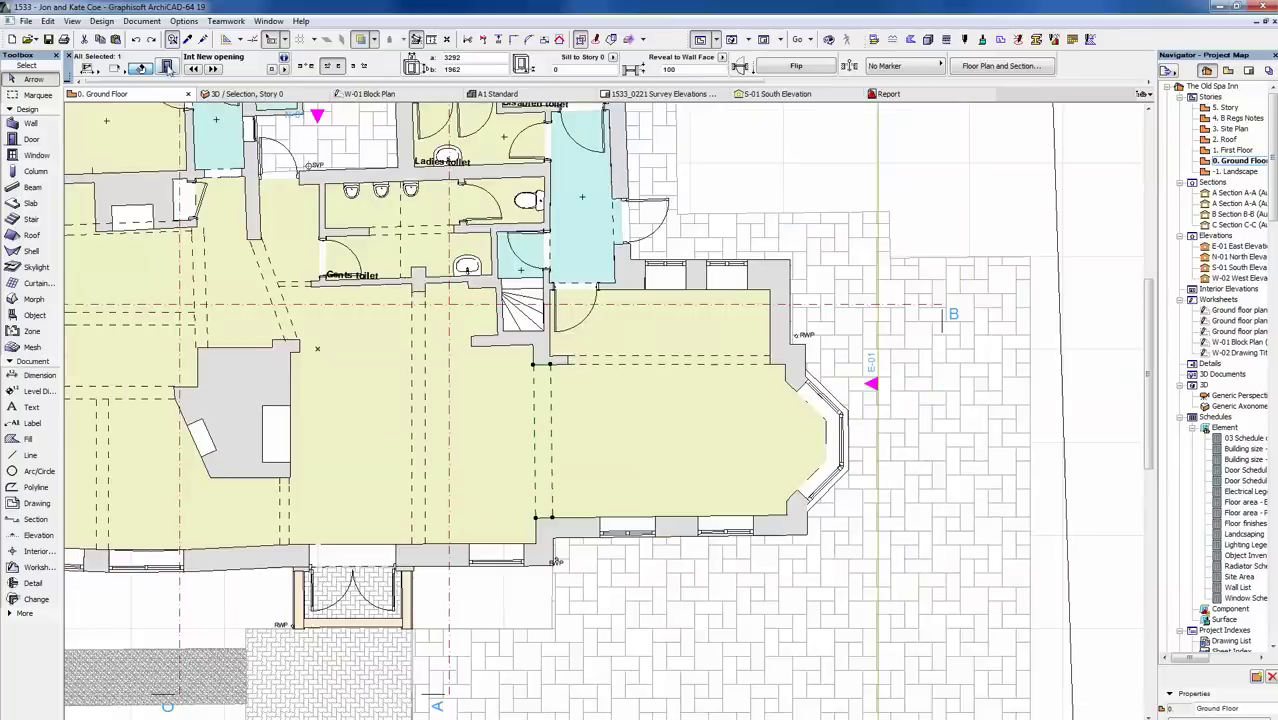
pyautogui.hotkey('ctrl', 't')
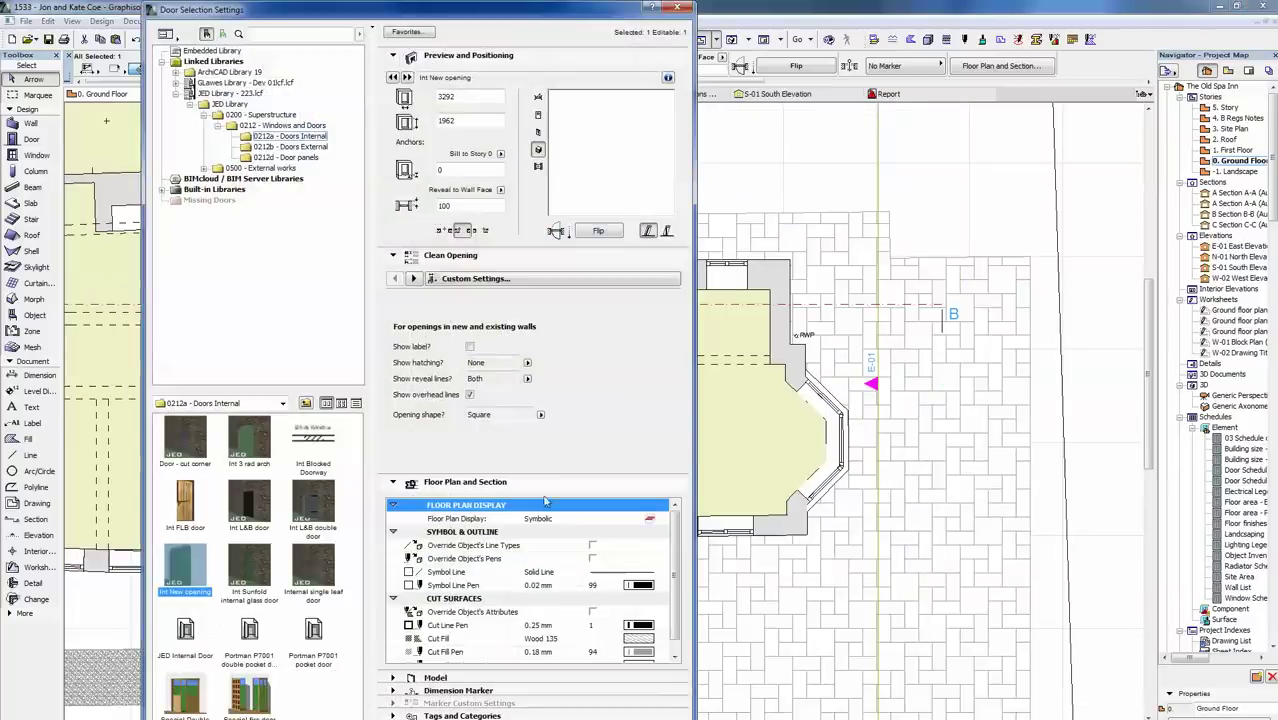
pyautogui.click(541, 415)
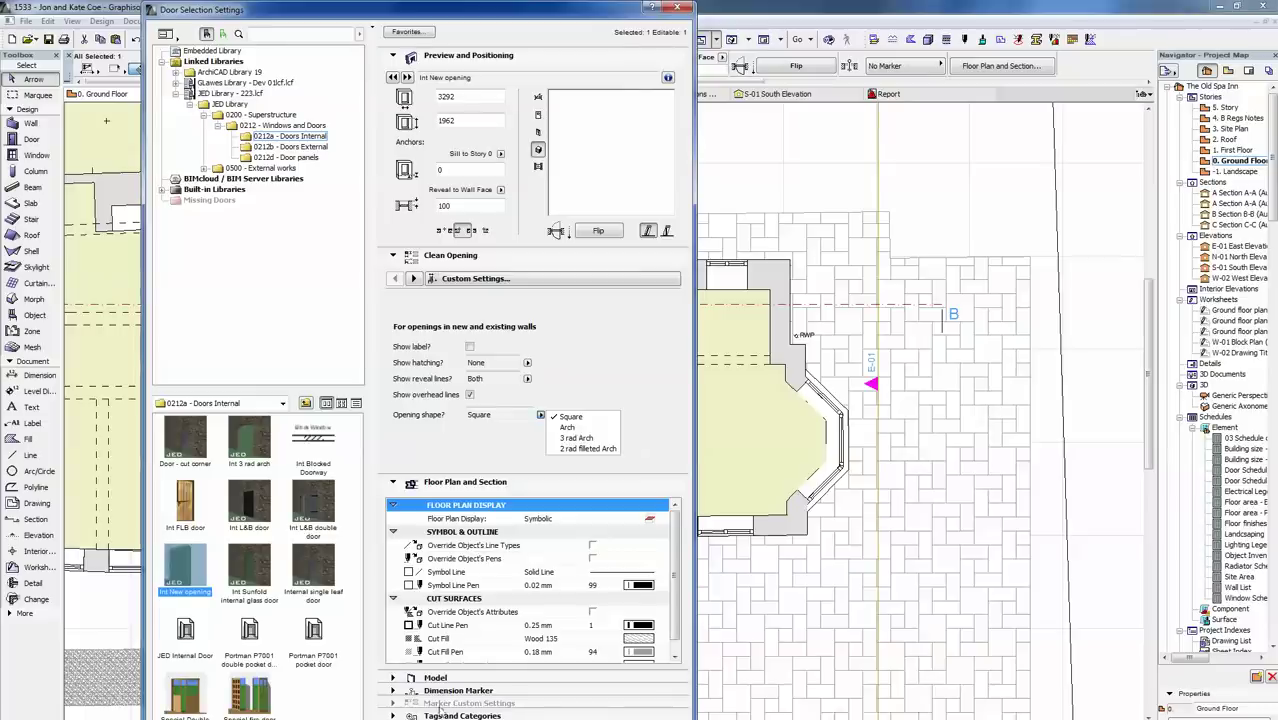
pyautogui.press('Escape')
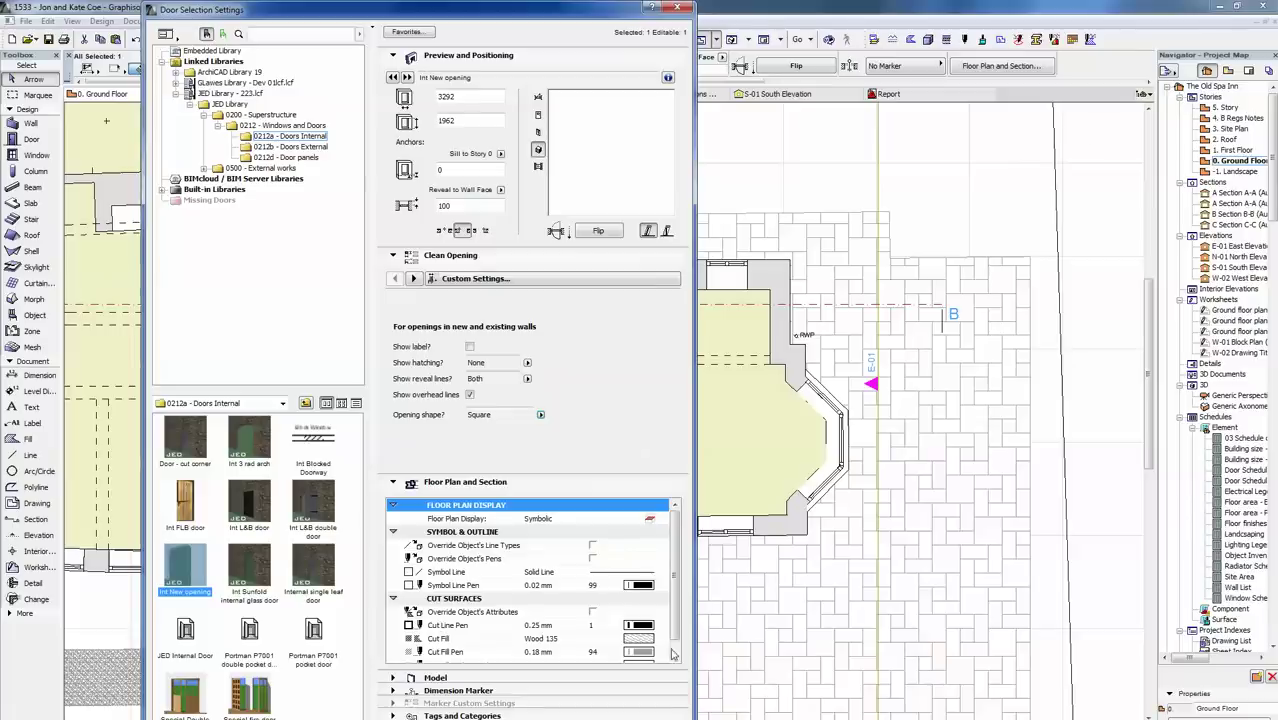
# - Zoom to the toilets and open the settings of the door above the Gents toilet
pyautogui.press('Return')
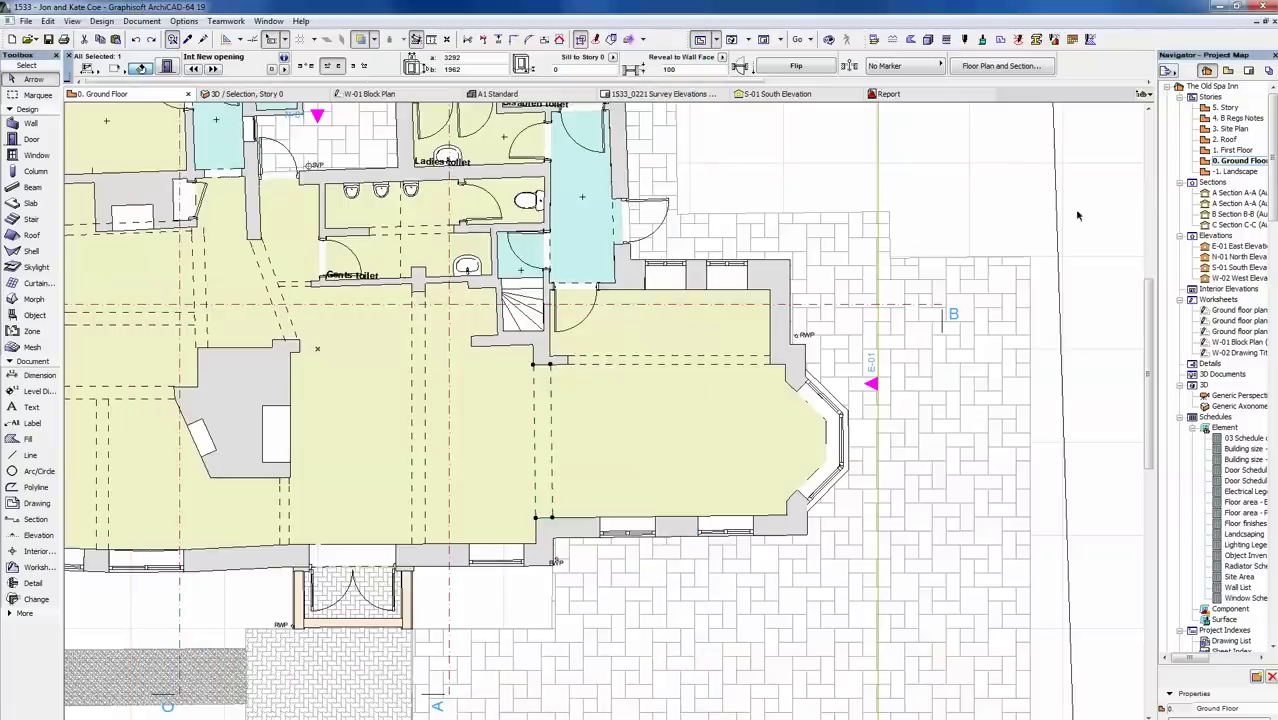
pyautogui.scroll(-3, 746, 462)
pyautogui.scroll(3, 575, 428)
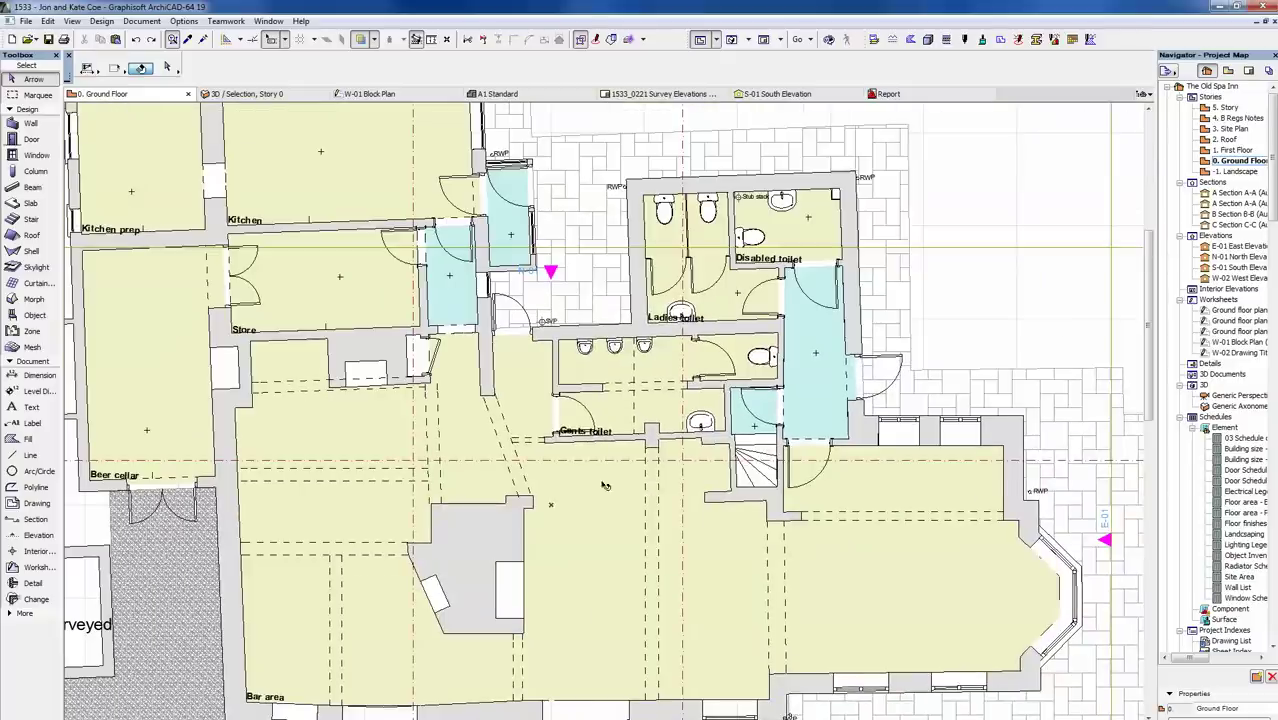
pyautogui.scroll(2, 574, 429)
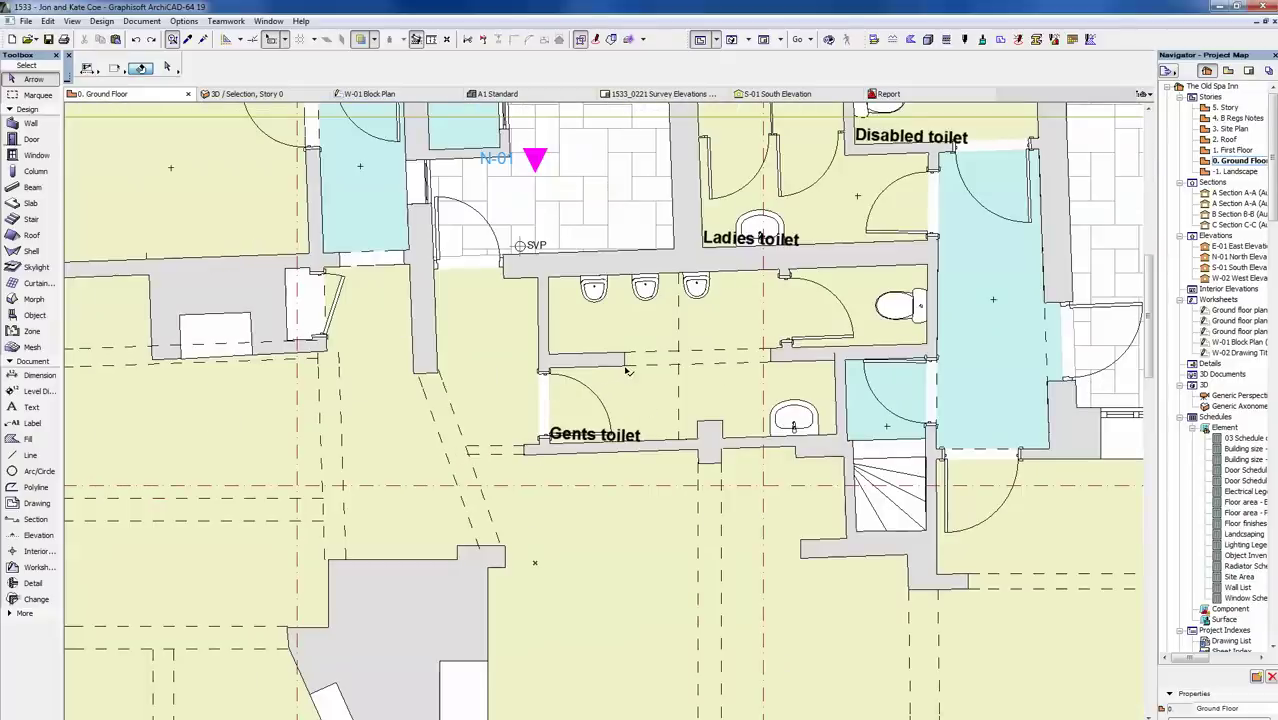
pyautogui.click(626, 371)
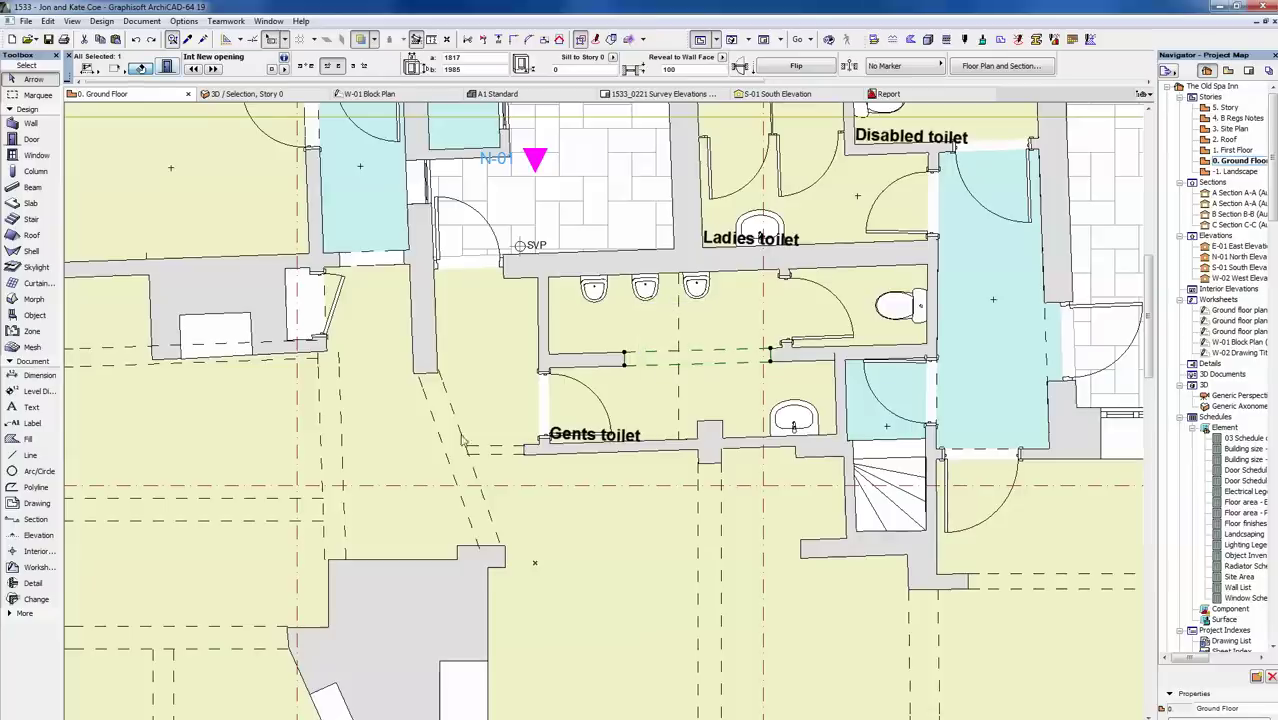
pyautogui.hotkey('ctrl', 't')
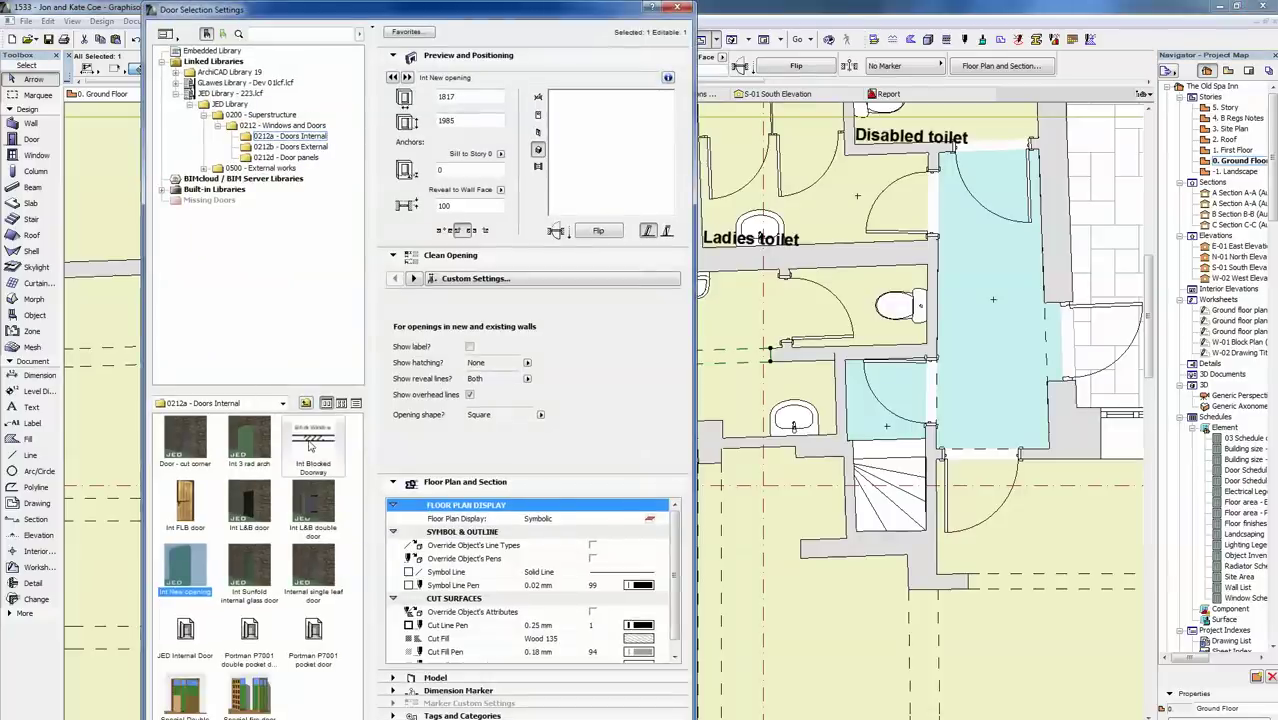
# - Replace the door with the Int Blocked Doorway object, labelled 'Block opening'
pyautogui.click(311, 445)
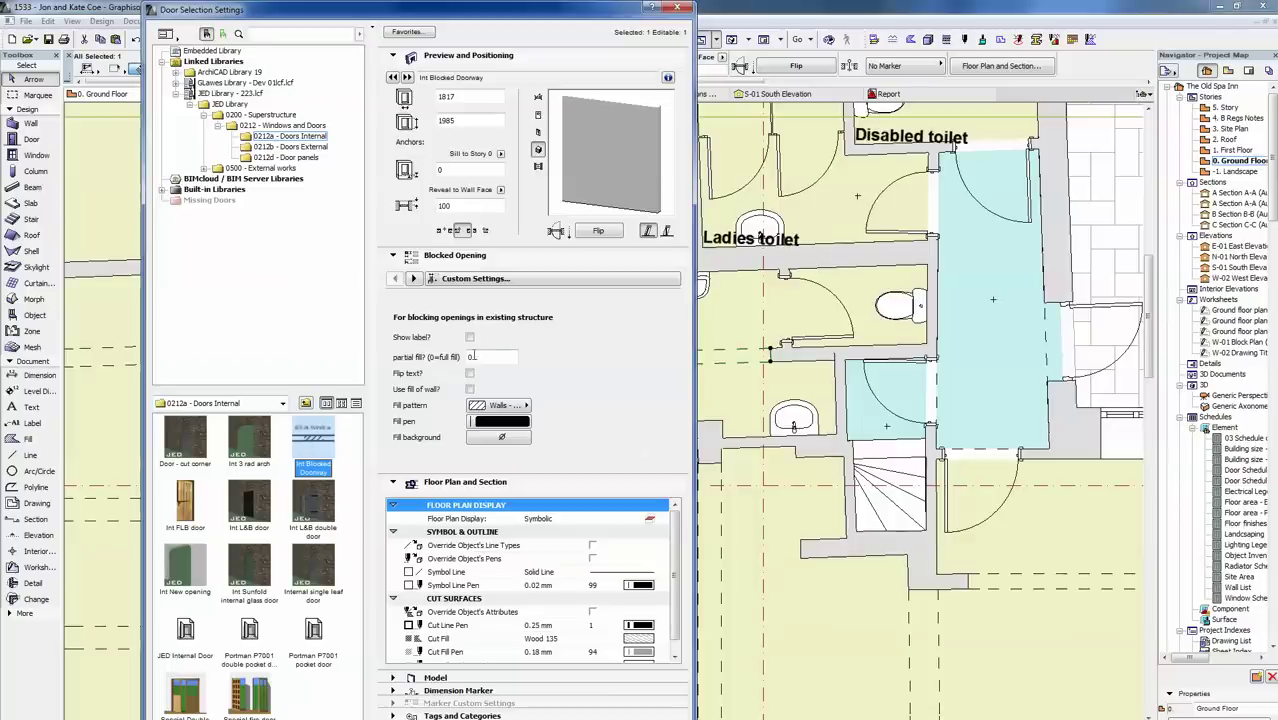
pyautogui.click(469, 338)
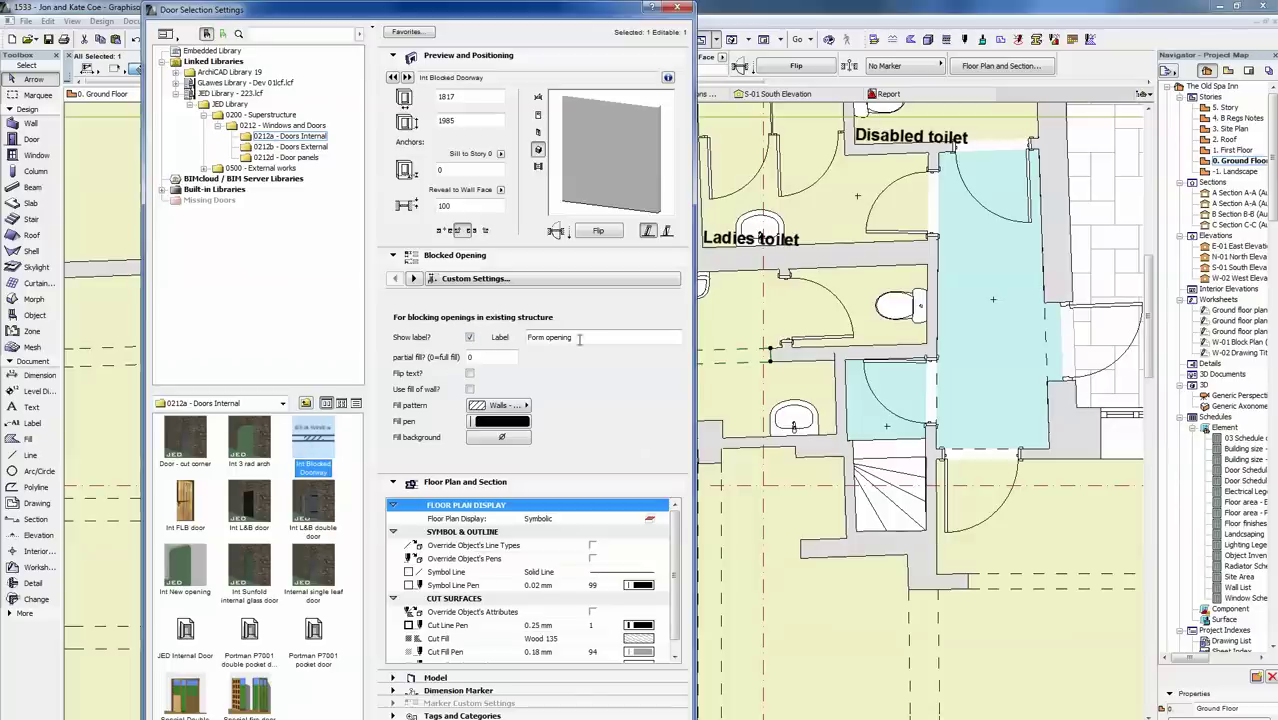
pyautogui.moveTo(579, 338); pyautogui.dragTo(529, 339)
pyautogui.write('Block open')
pyautogui.press('Return')
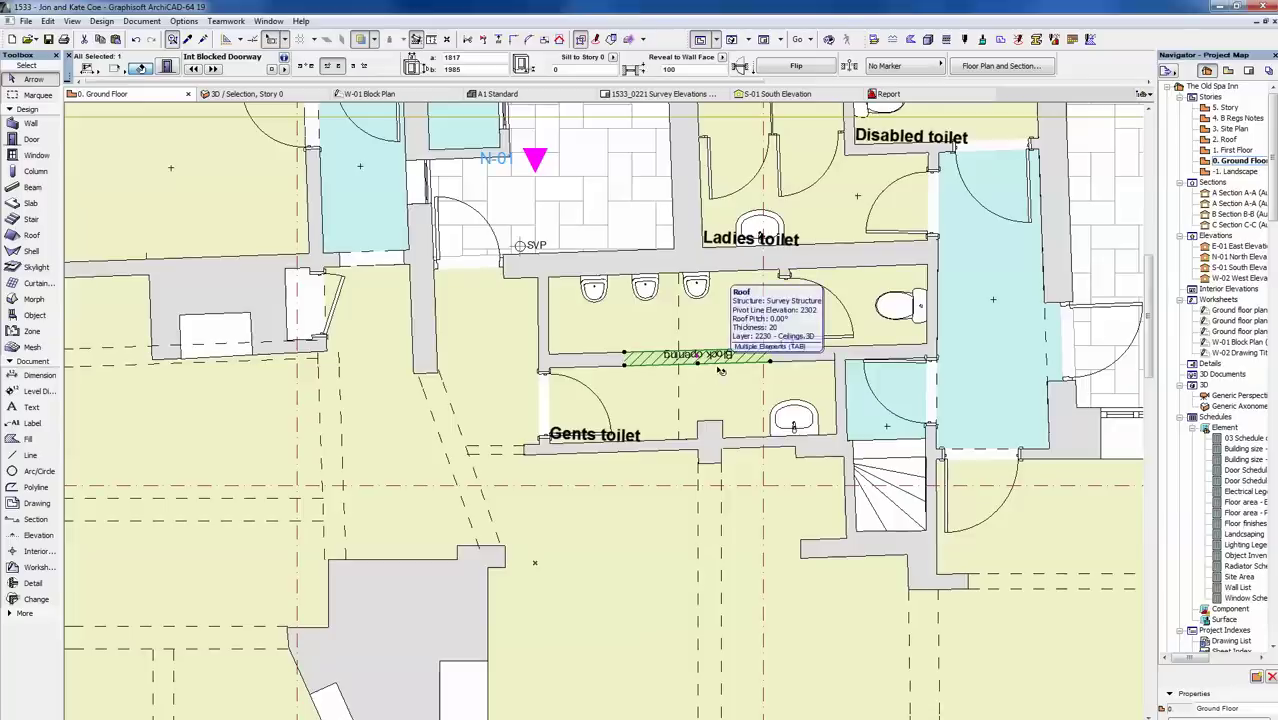
# - Zoom in and select the hatched Block opening in the wall between the toilets
pyautogui.scroll(1, 770, 375)
pyautogui.click(918, 381)
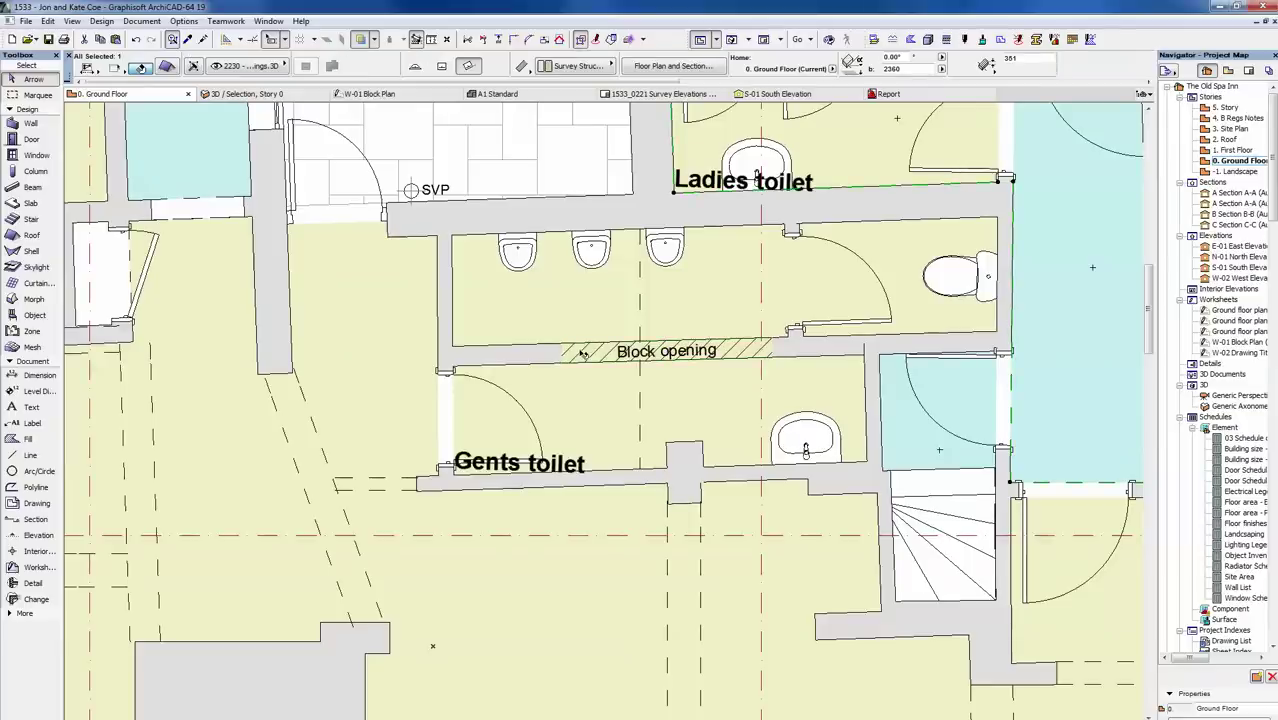
pyautogui.click(668, 355)
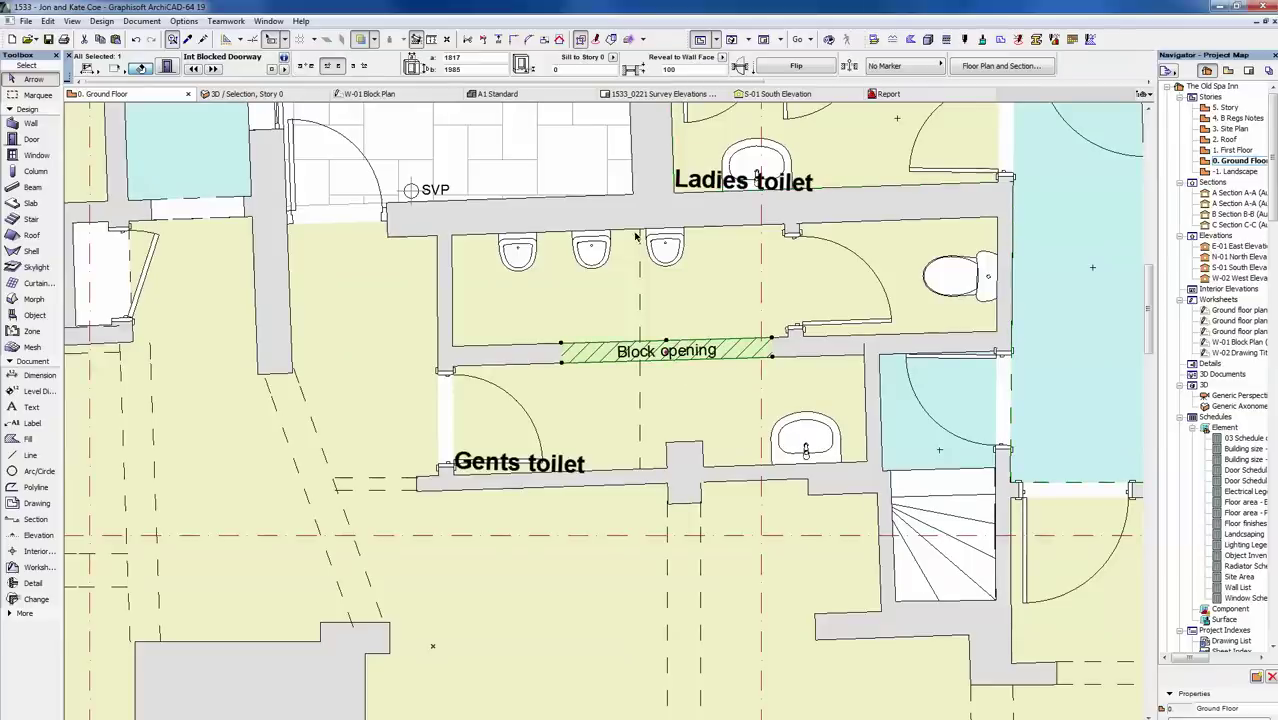
# - Change the Block opening's fill background pen to white
pyautogui.click(169, 69)
pyautogui.click(500, 437)
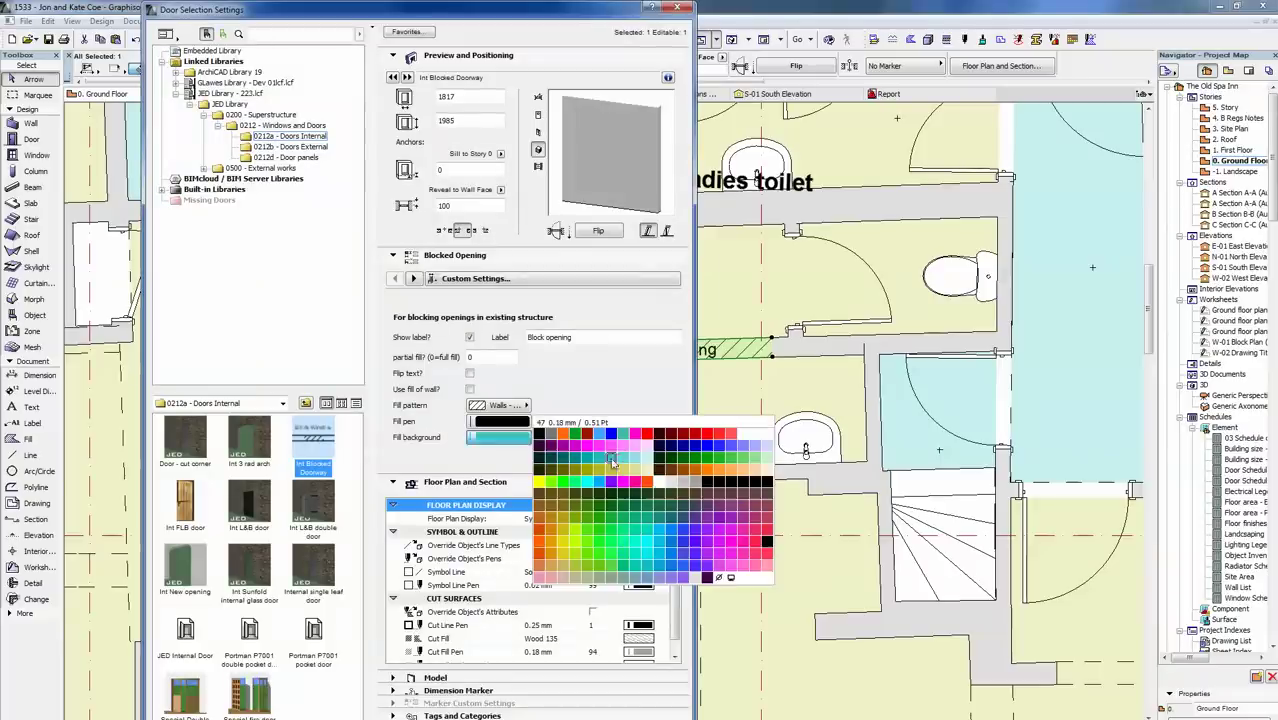
pyautogui.click(670, 487)
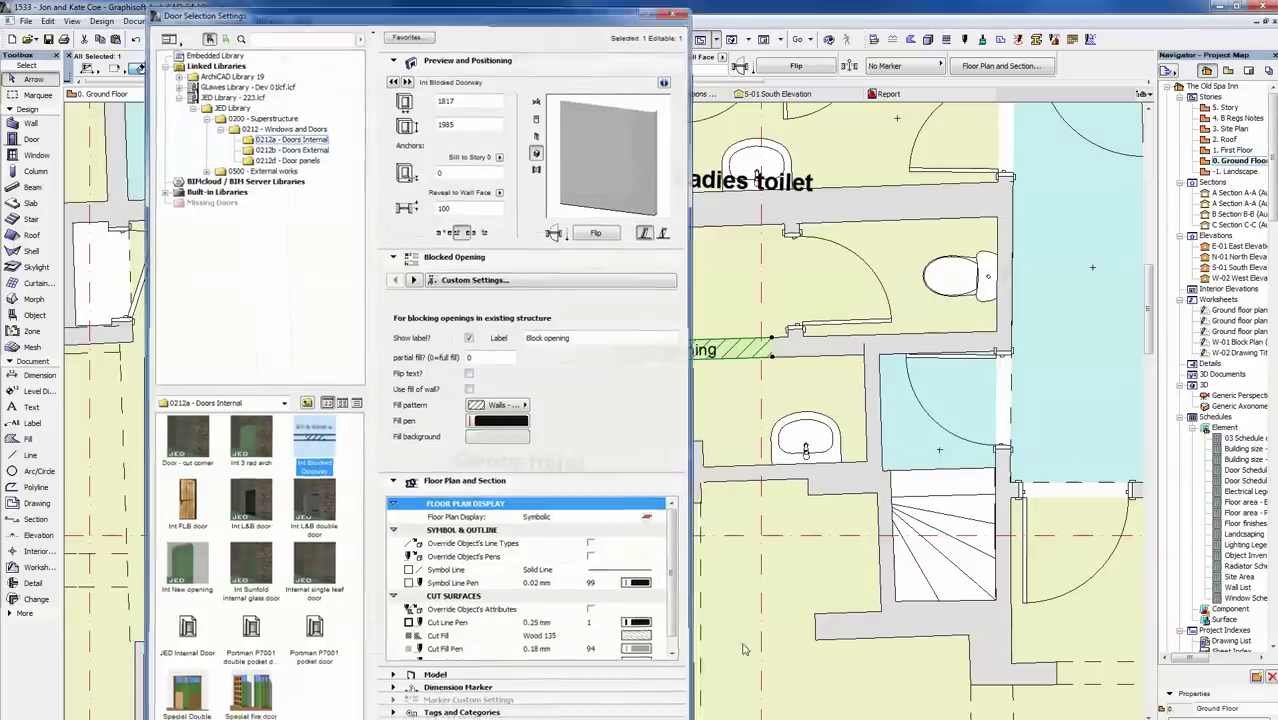
pyautogui.press('Return')
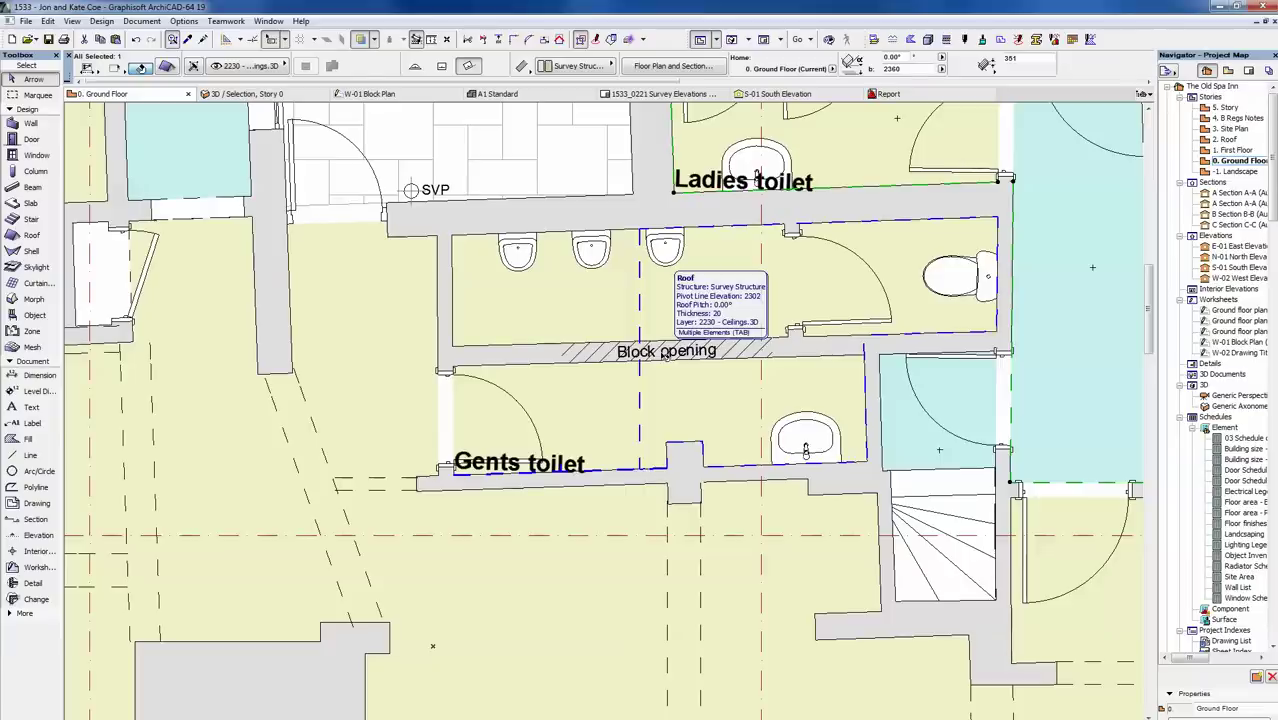
# - Delete the Block opening from the toilets' wall, then pan around the ground floor plan
pyautogui.click(665, 355)
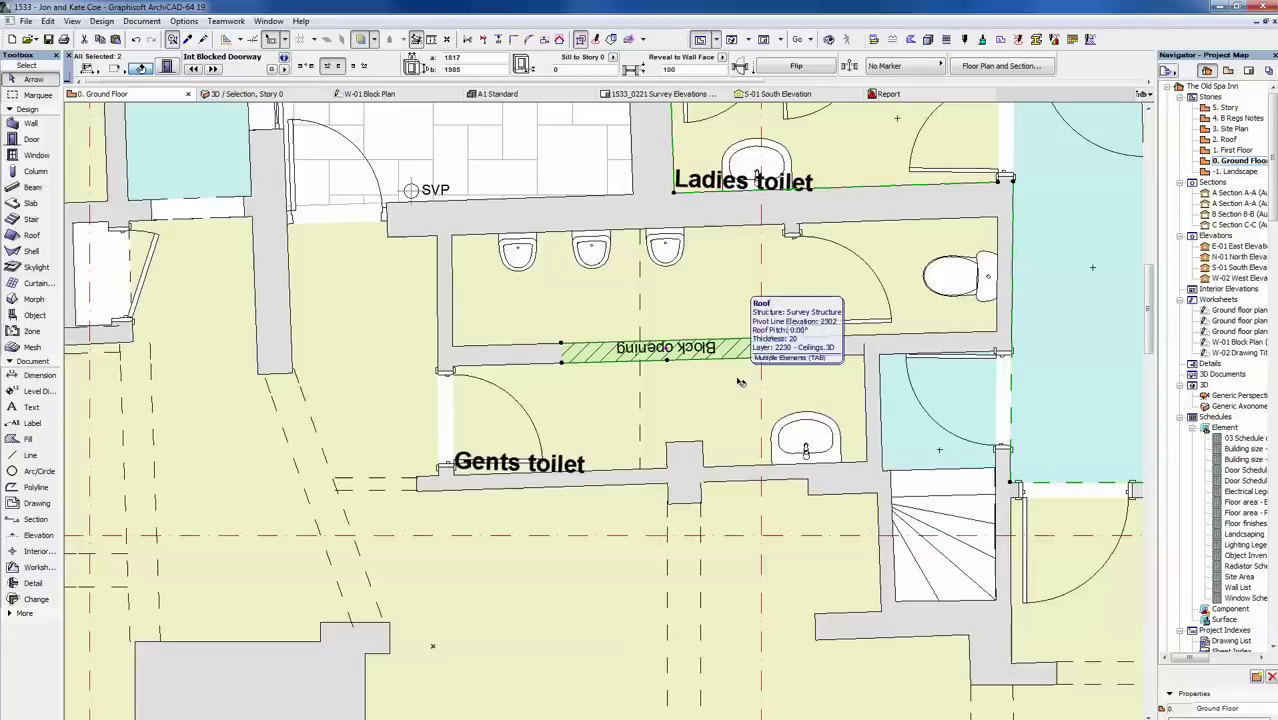
pyautogui.press('Delete')
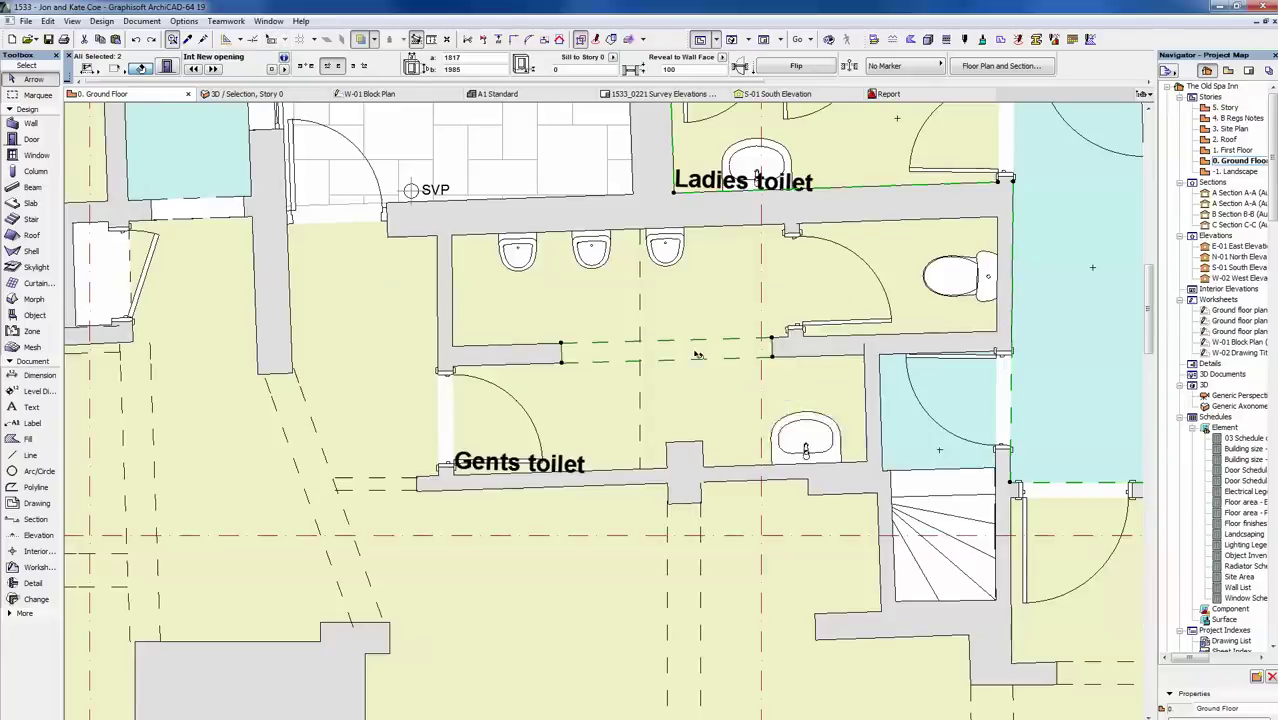
pyautogui.scroll(-2, 705, 350)
pyautogui.moveTo(623, 240); pyautogui.dragTo(862, 507, button='middle')
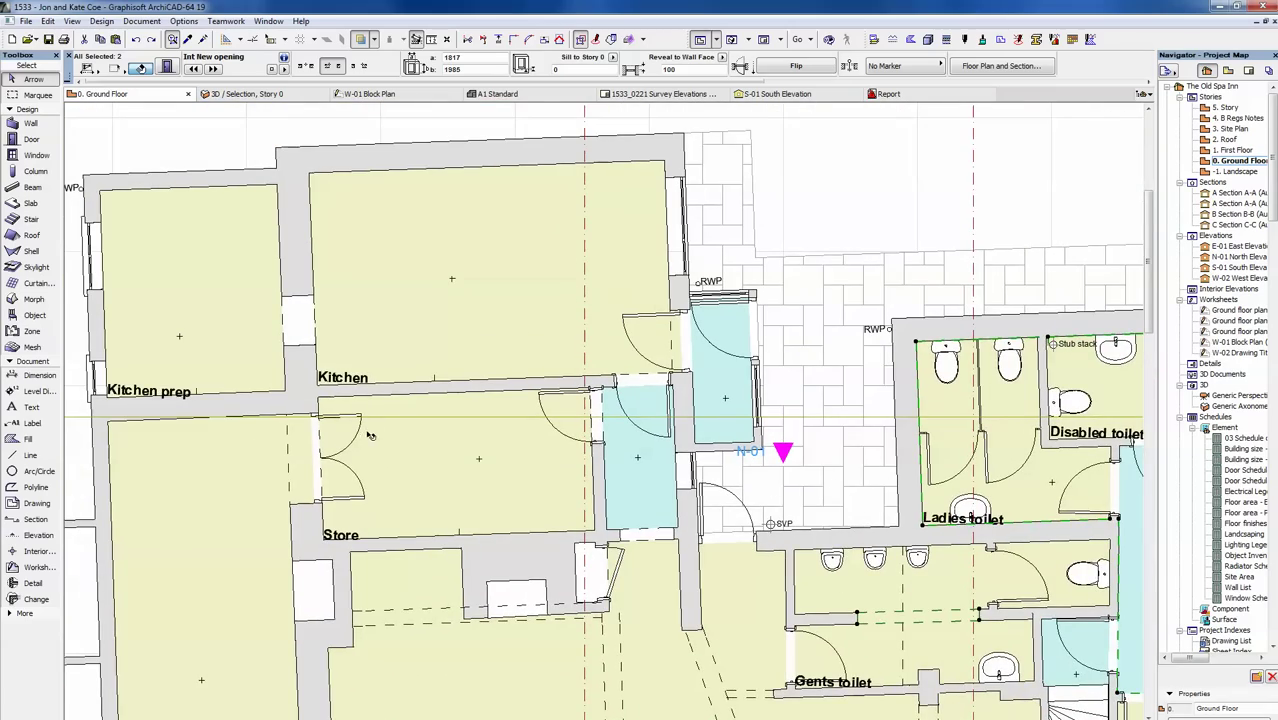
pyautogui.moveTo(368, 428); pyautogui.dragTo(733, 399, button='middle')
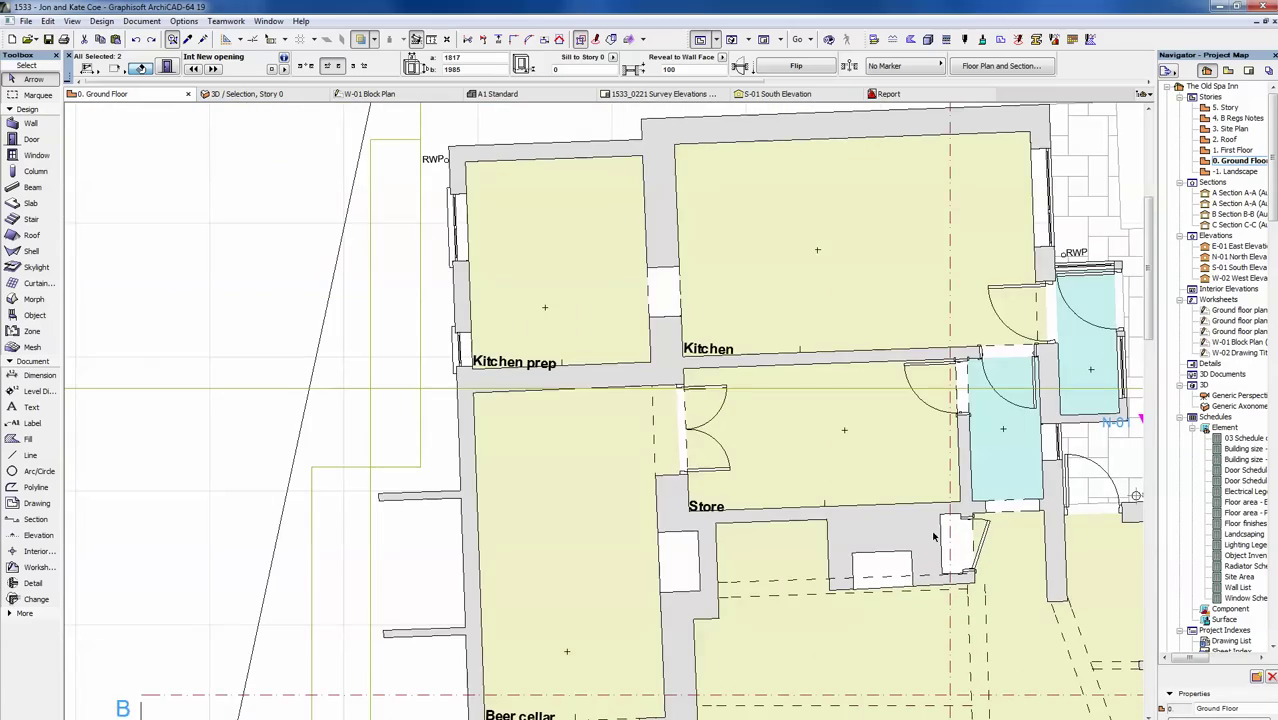
pyautogui.moveTo(933, 535); pyautogui.dragTo(389, 285, button='middle')
pyautogui.moveTo(726, 547); pyautogui.dragTo(611, 495, button='middle')
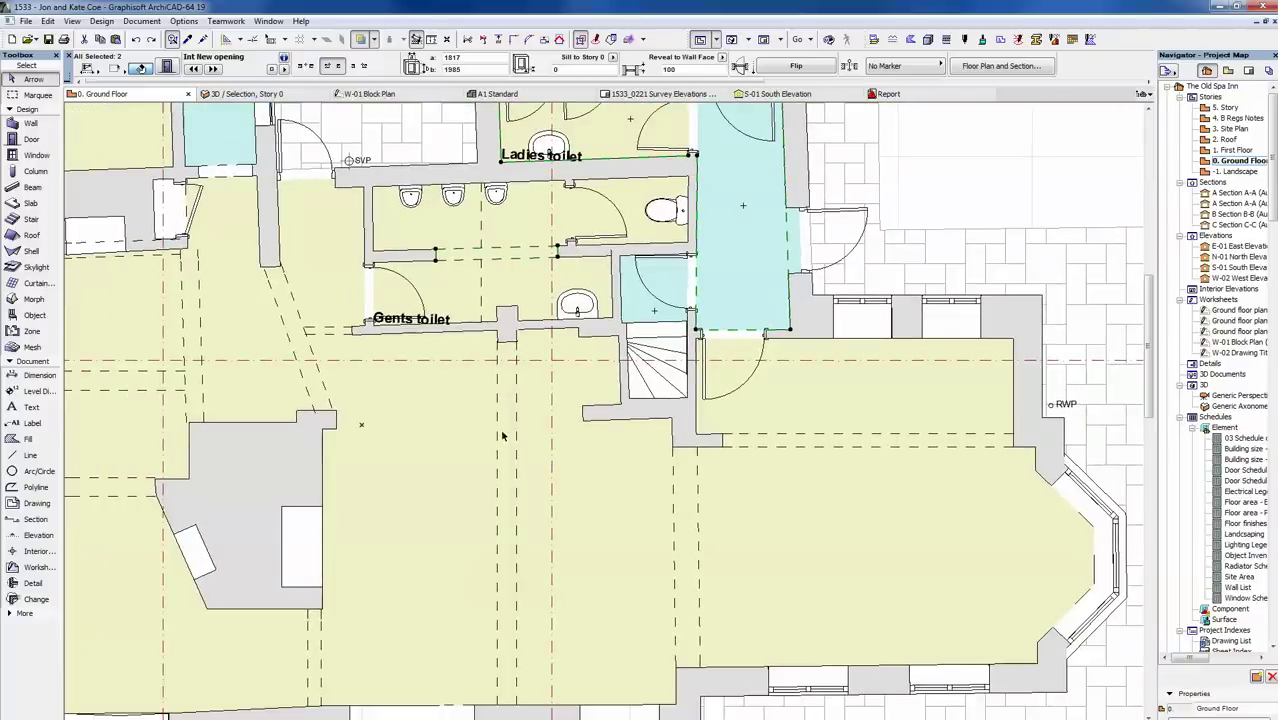
pyautogui.scroll(-2, 684, 541)
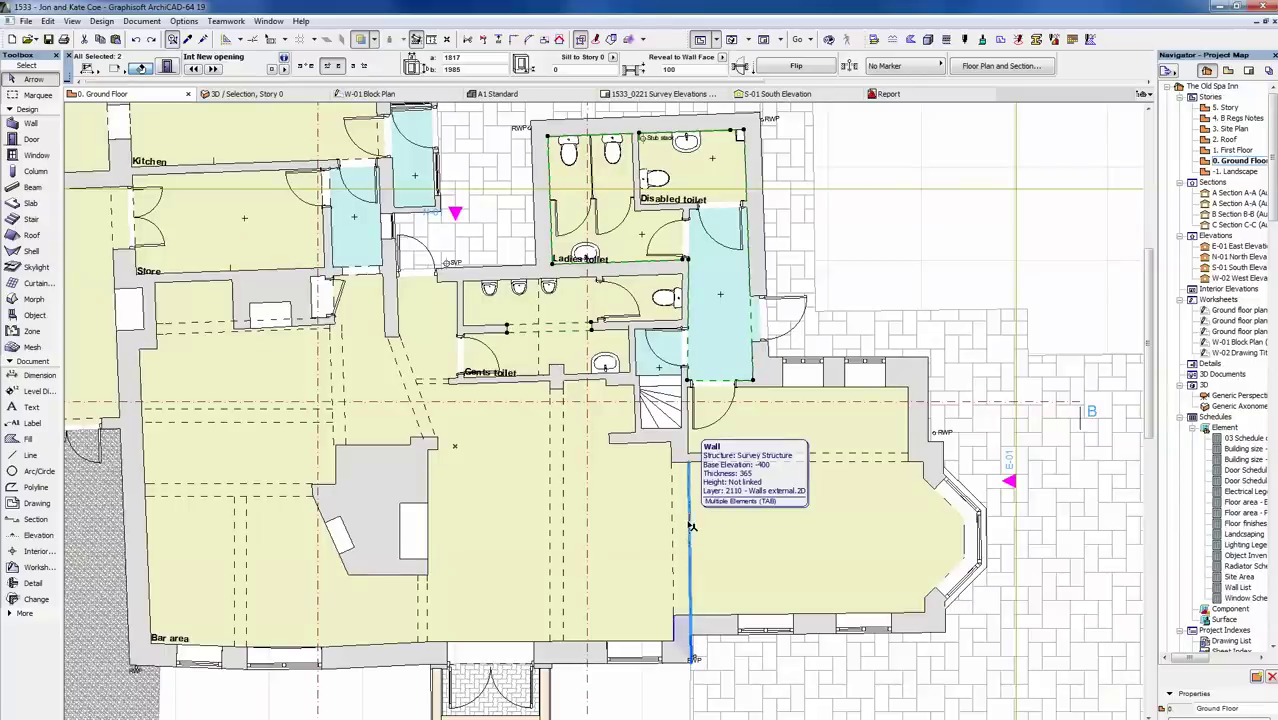
pyautogui.click(990, 230)
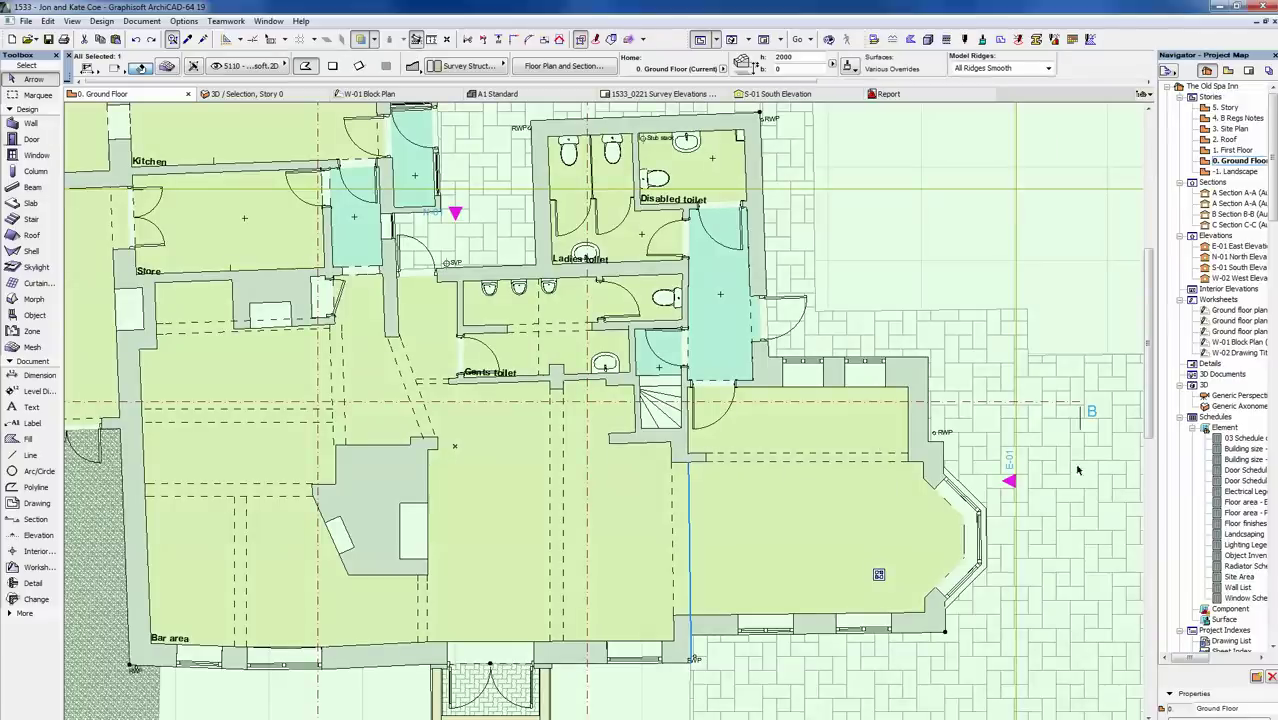
pyautogui.click(745, 664)
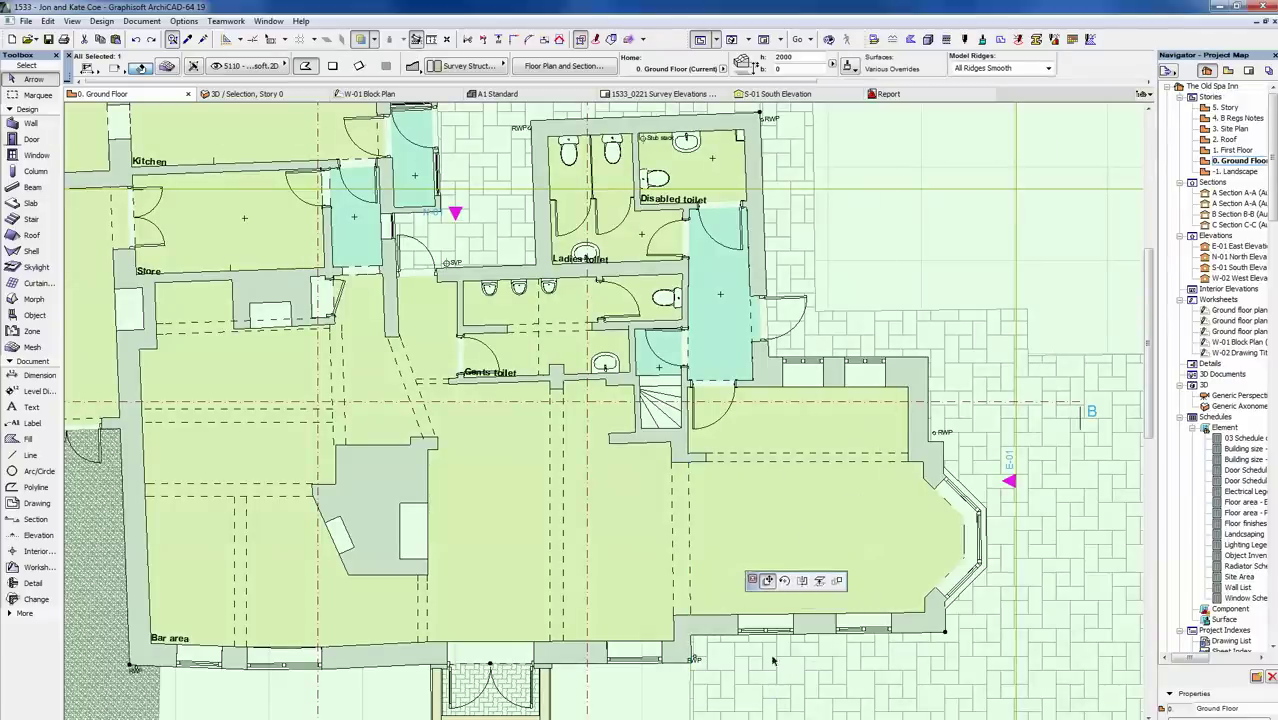
pyautogui.click(802, 580)
pyautogui.click(1055, 355)
pyautogui.click(598, 716)
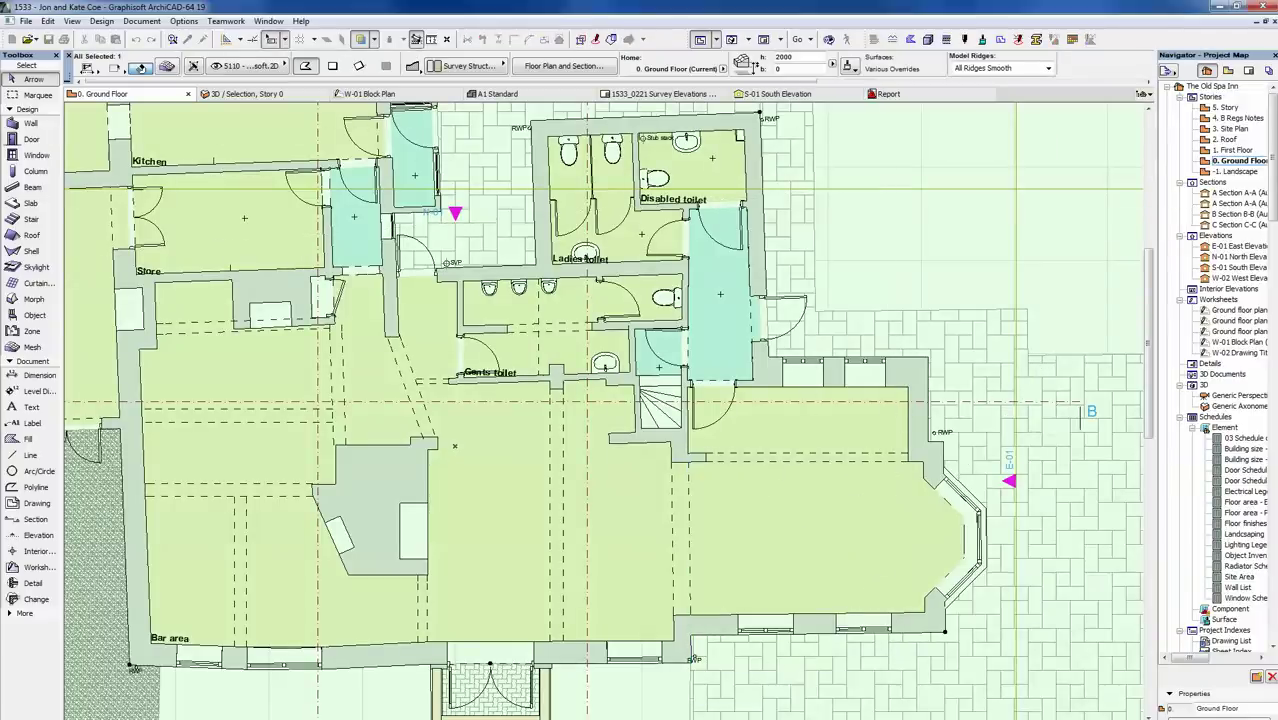
pyautogui.scroll(-3, 651, 585)
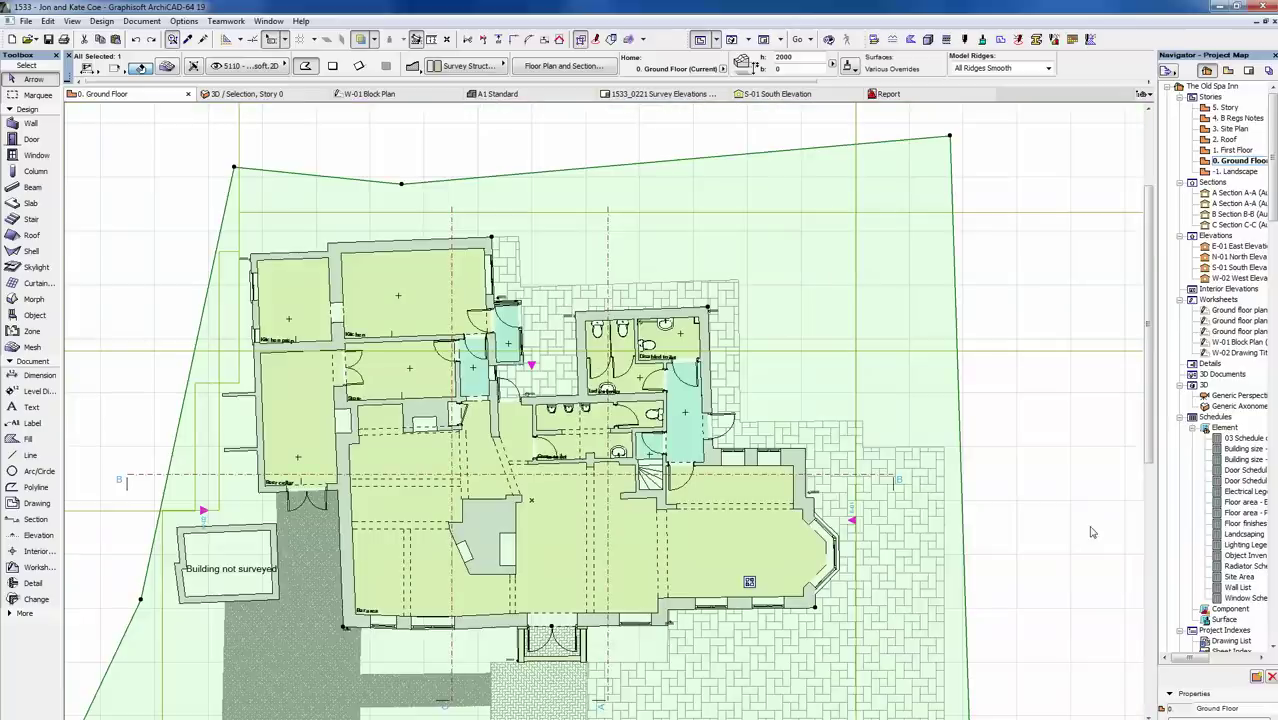
pyautogui.click(1010, 510)
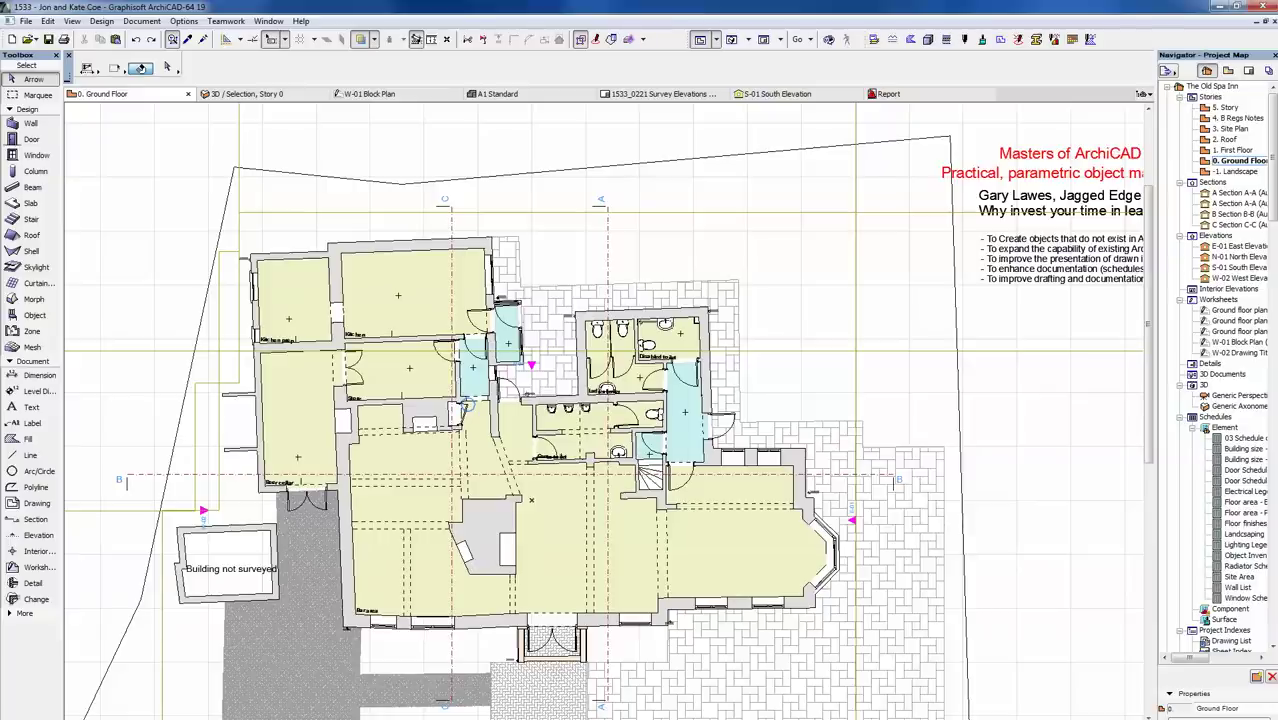
pyautogui.moveTo(432, 718)
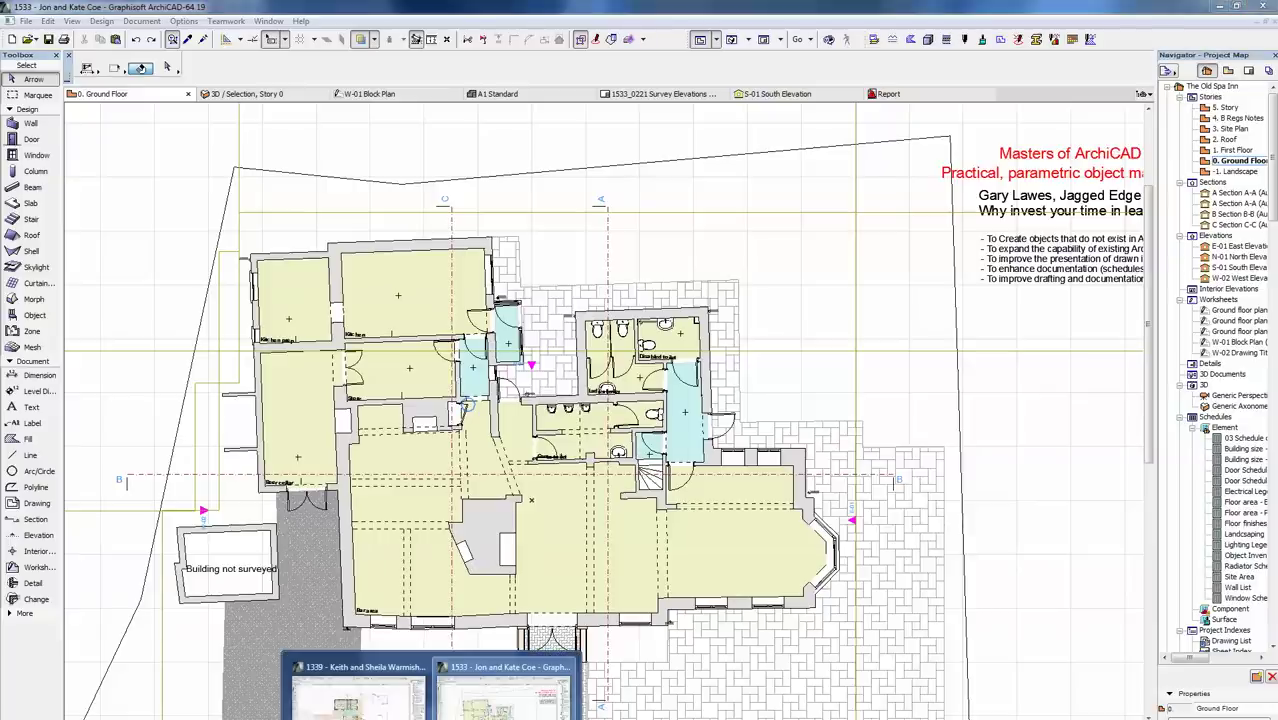
# - Switch to the other project and frame the inspection chambers along the top of the plan
pyautogui.click(358, 695)
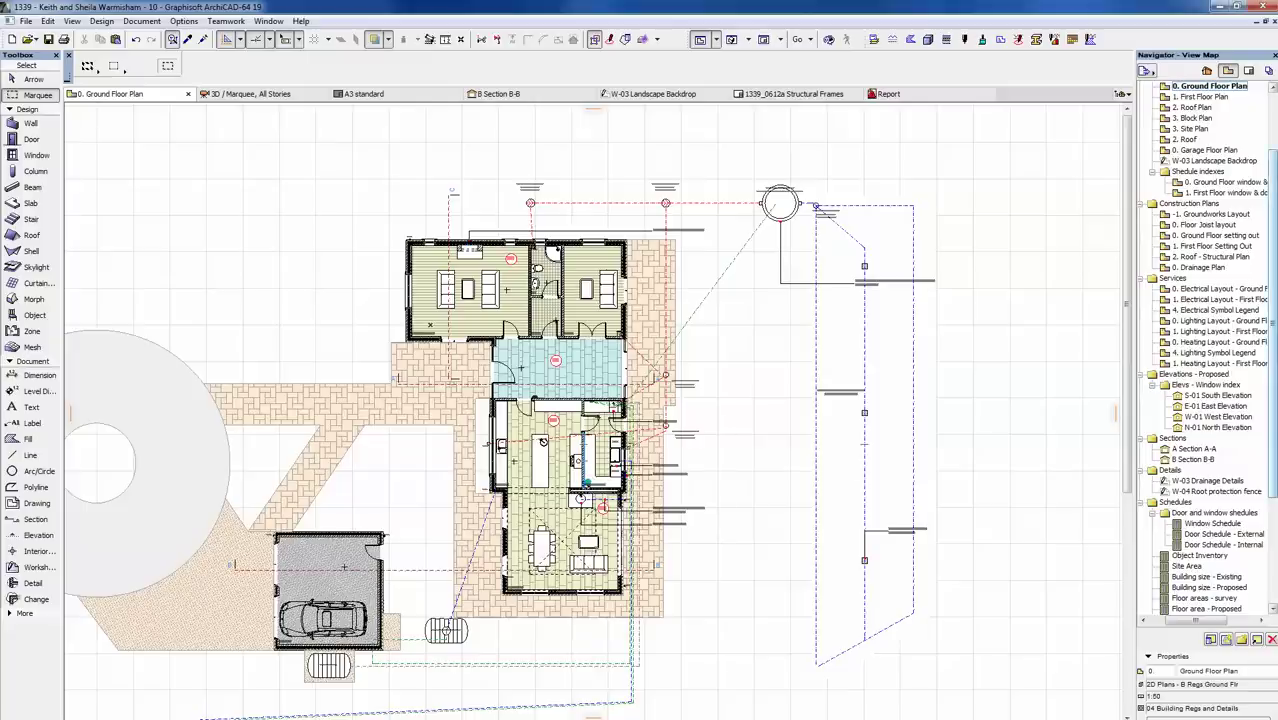
pyautogui.scroll(2, 1272, 190)
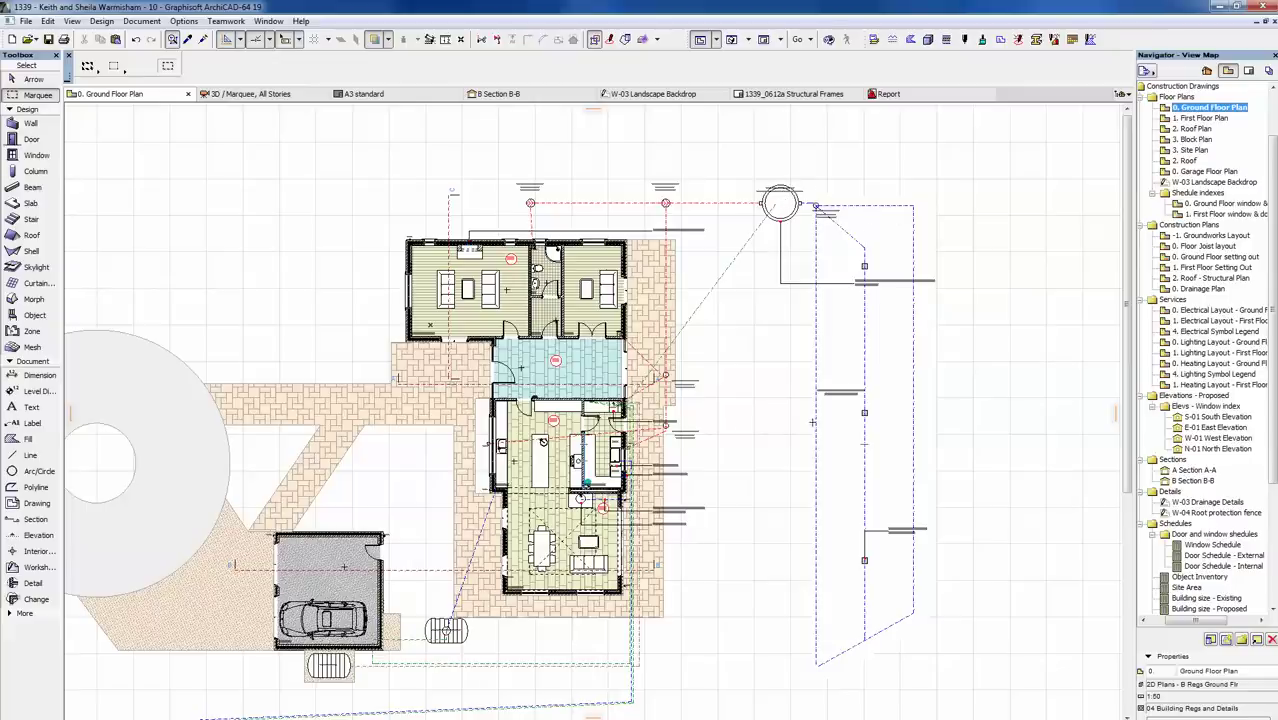
pyautogui.scroll(3, 857, 230)
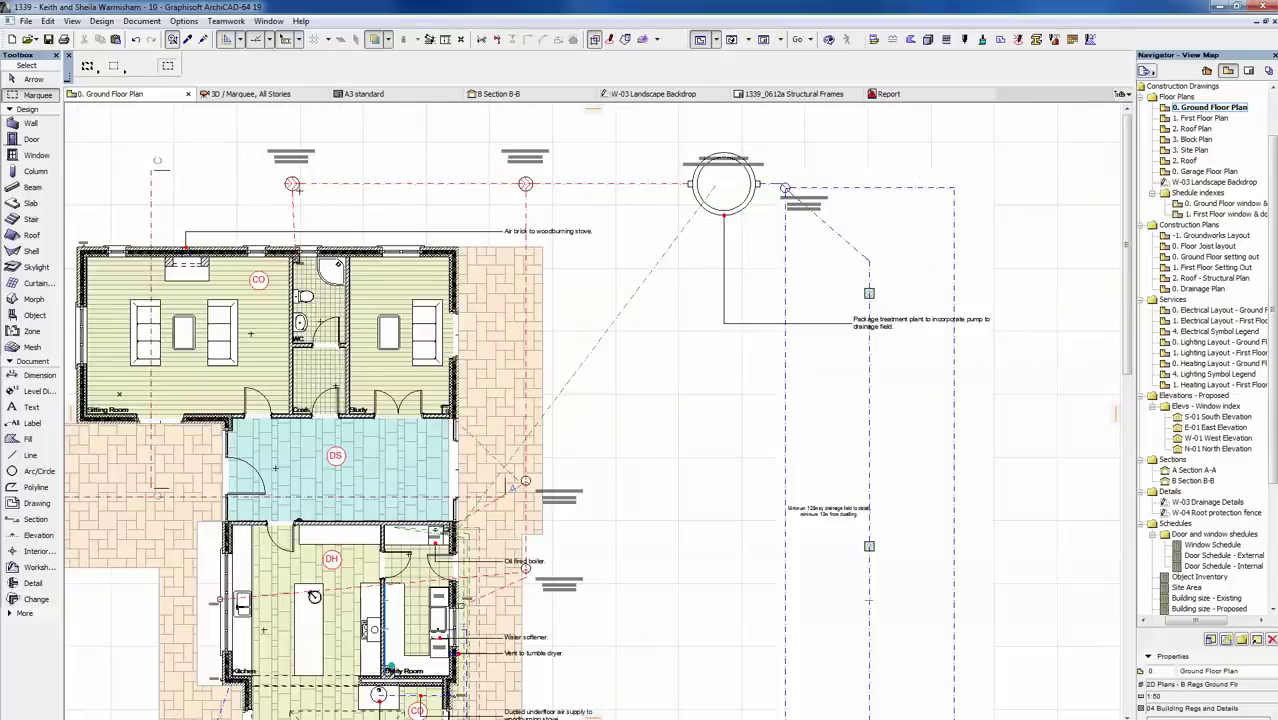
pyautogui.scroll(3, 517, 168)
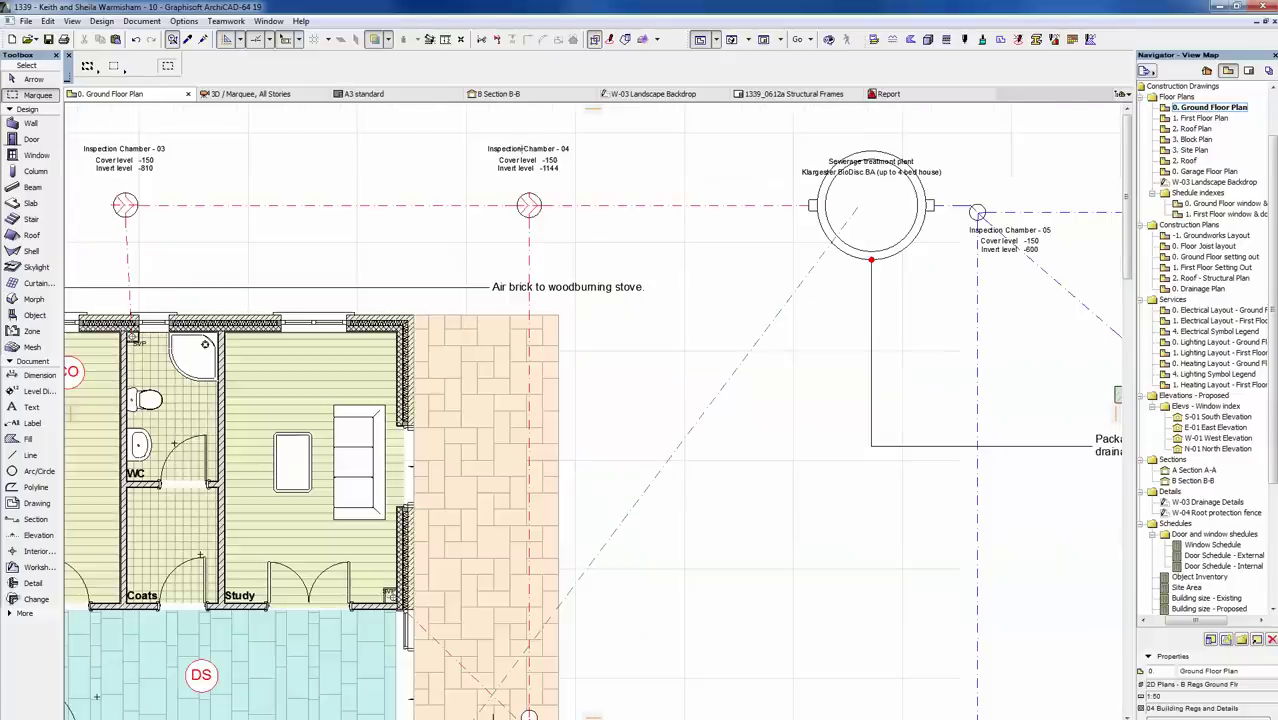
pyautogui.moveTo(456, 260); pyautogui.dragTo(614, 322, button='middle')
# - Select Inspection Chambers 03 and 04, their drain pipes and the treatment plant, and view them in 3D
pyautogui.click(32, 79)
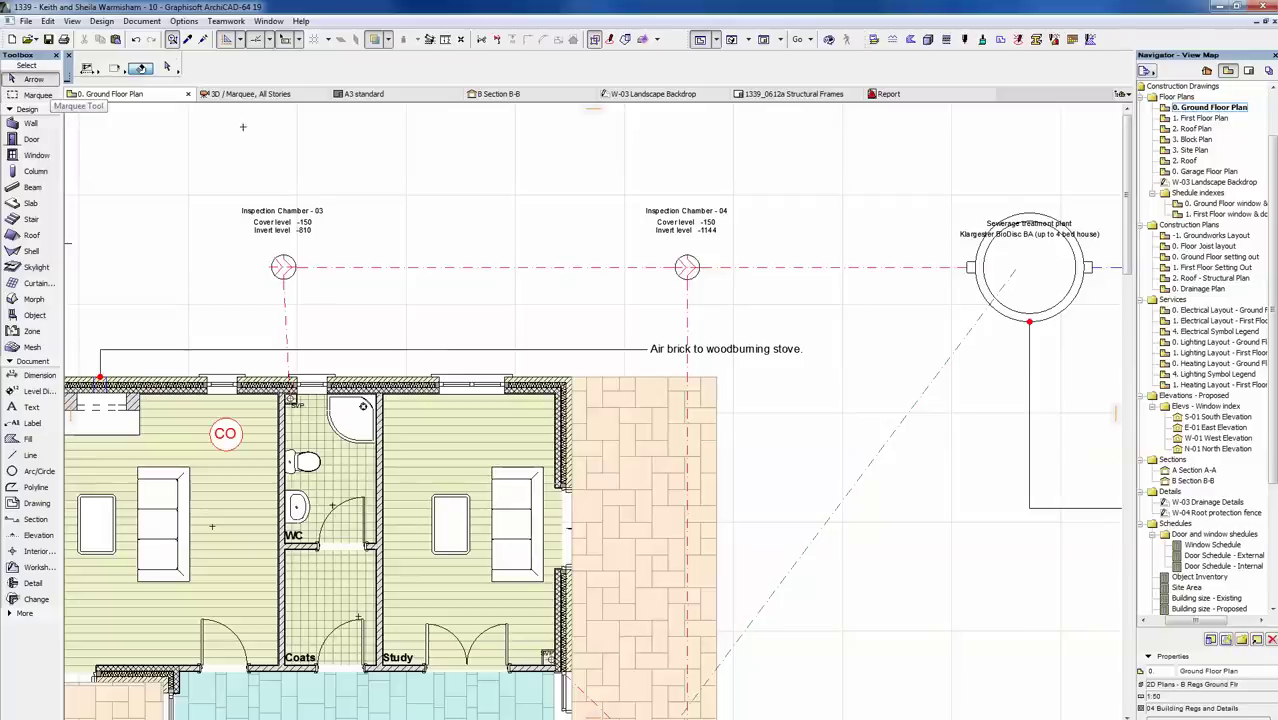
pyautogui.click(287, 339)
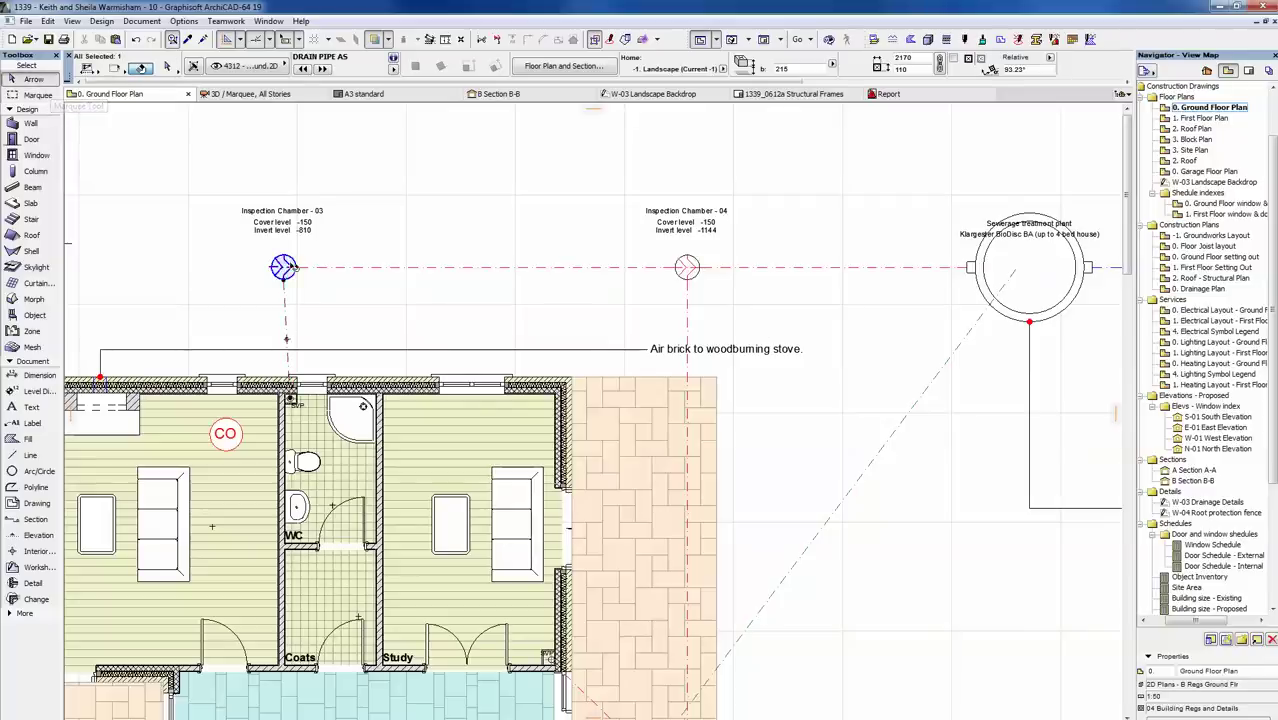
pyautogui.keyDown('shift'); pyautogui.click(468, 268); pyautogui.keyUp('shift')
pyautogui.keyDown('shift'); pyautogui.click(697, 274); pyautogui.keyUp('shift')
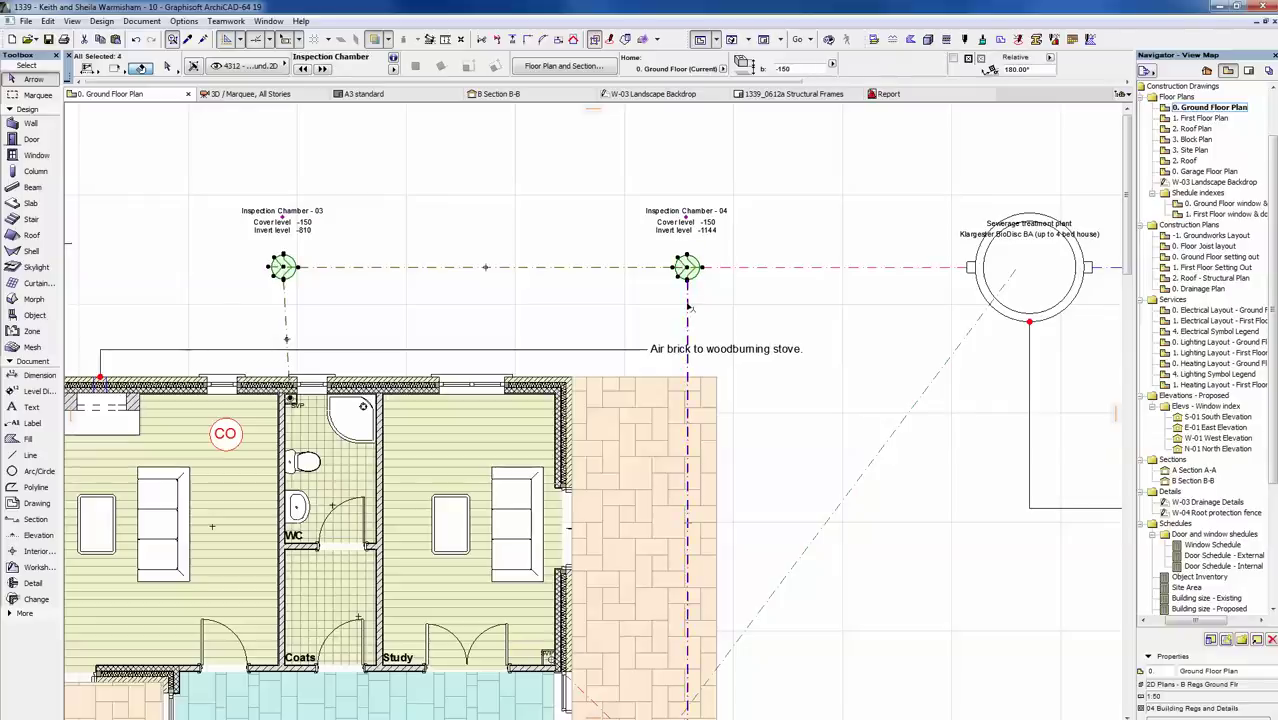
pyautogui.keyDown('shift'); pyautogui.click(692, 306); pyautogui.keyUp('shift')
pyautogui.keyDown('shift'); pyautogui.click(752, 268); pyautogui.keyUp('shift')
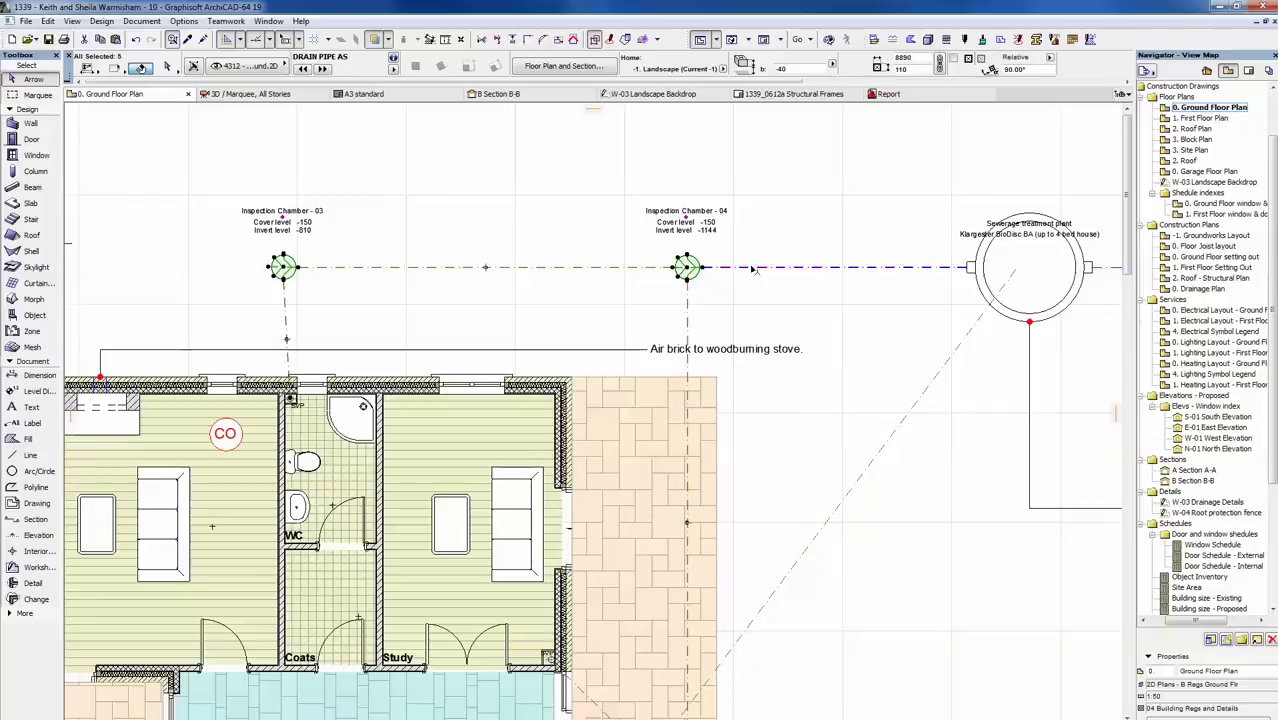
pyautogui.keyDown('shift'); pyautogui.click(1029, 269); pyautogui.keyUp('shift')
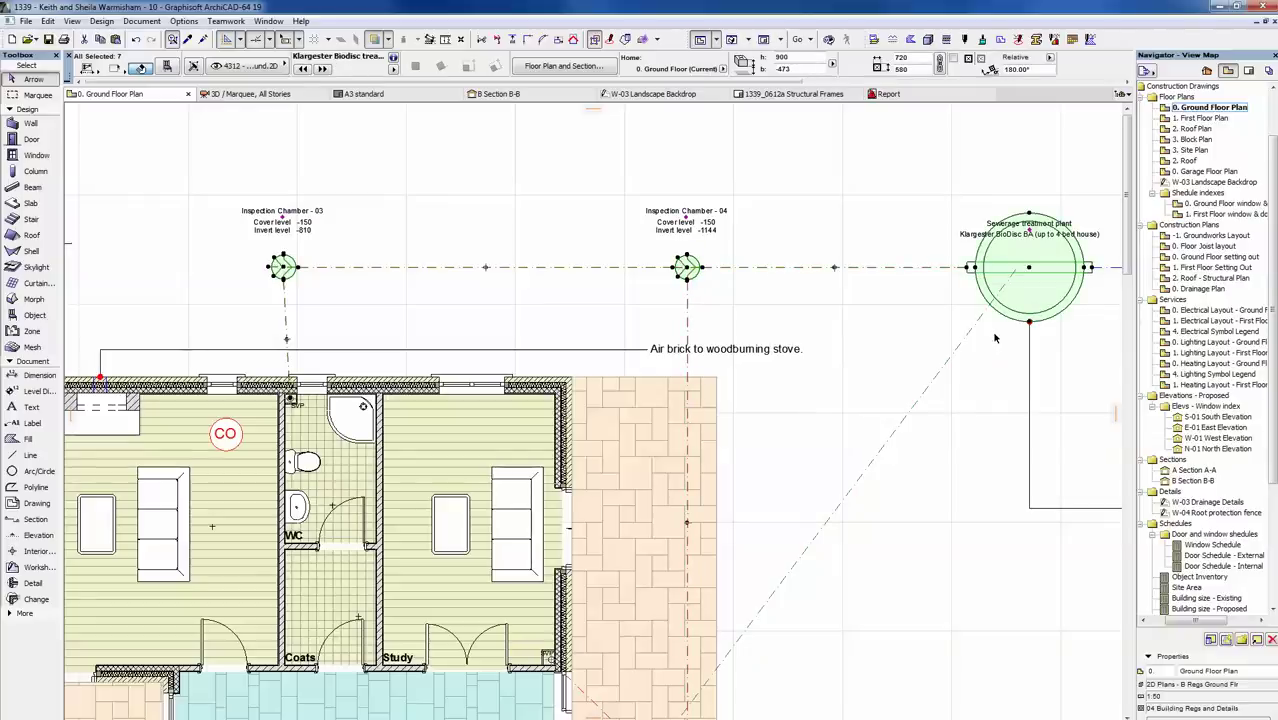
pyautogui.press('F5')
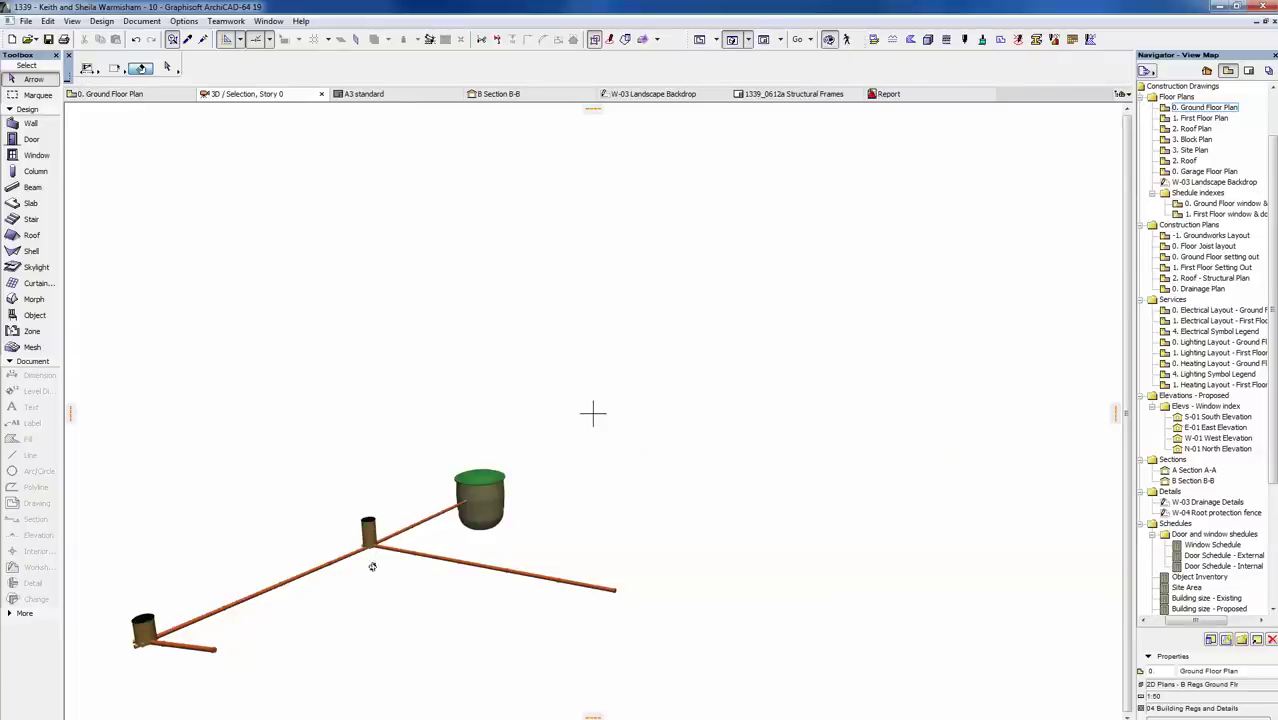
pyautogui.scroll(2, 365, 525)
pyautogui.scroll(4, 365, 525)
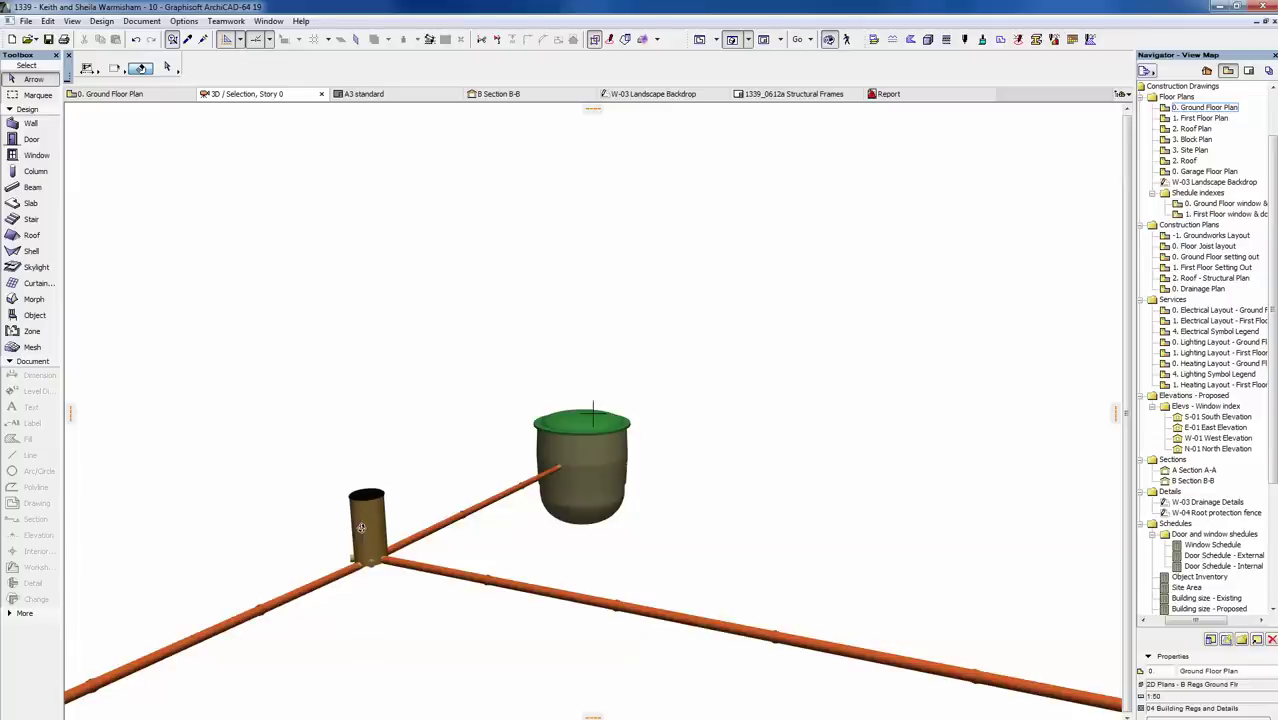
pyautogui.scroll(4, 380, 570)
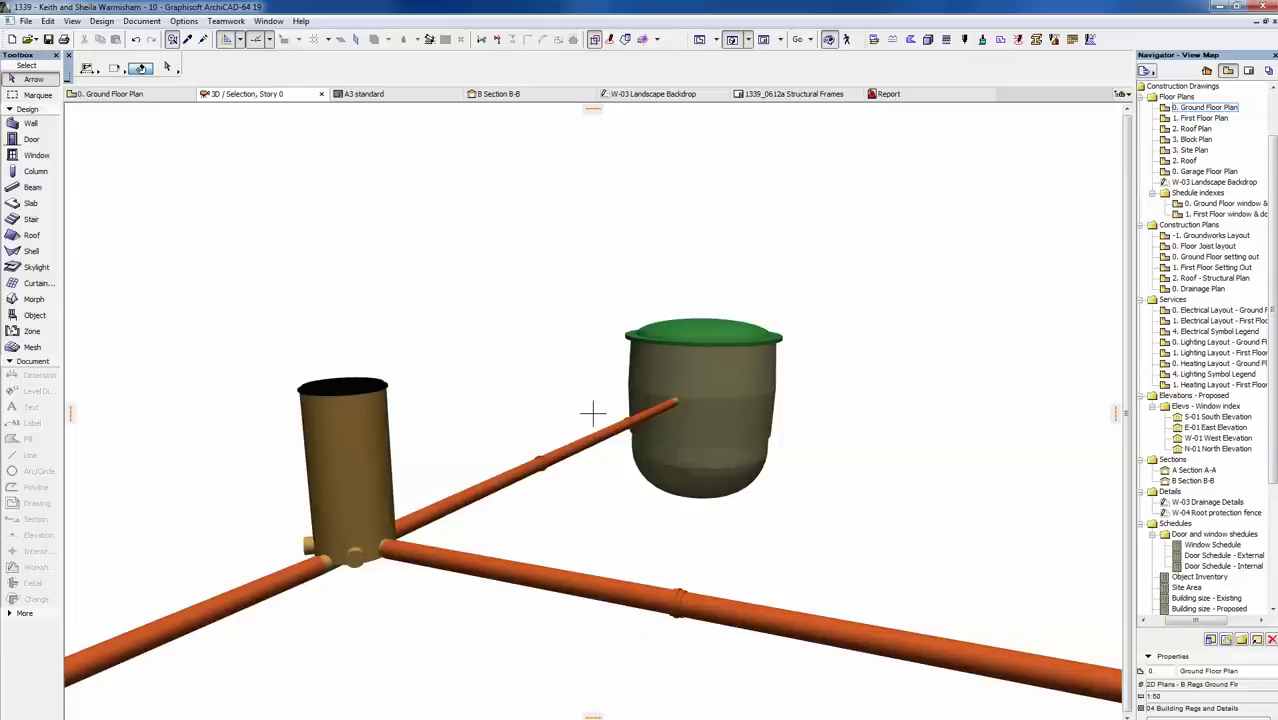
pyautogui.click(470, 574)
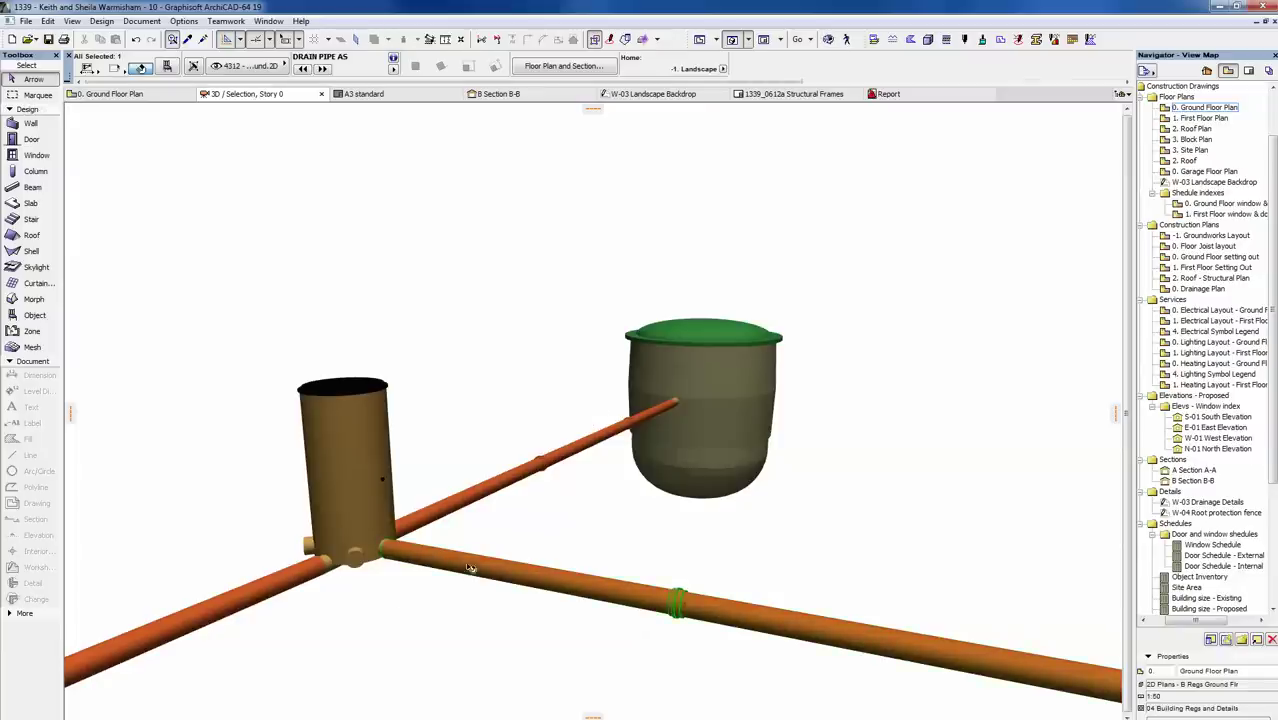
pyautogui.click(140, 67)
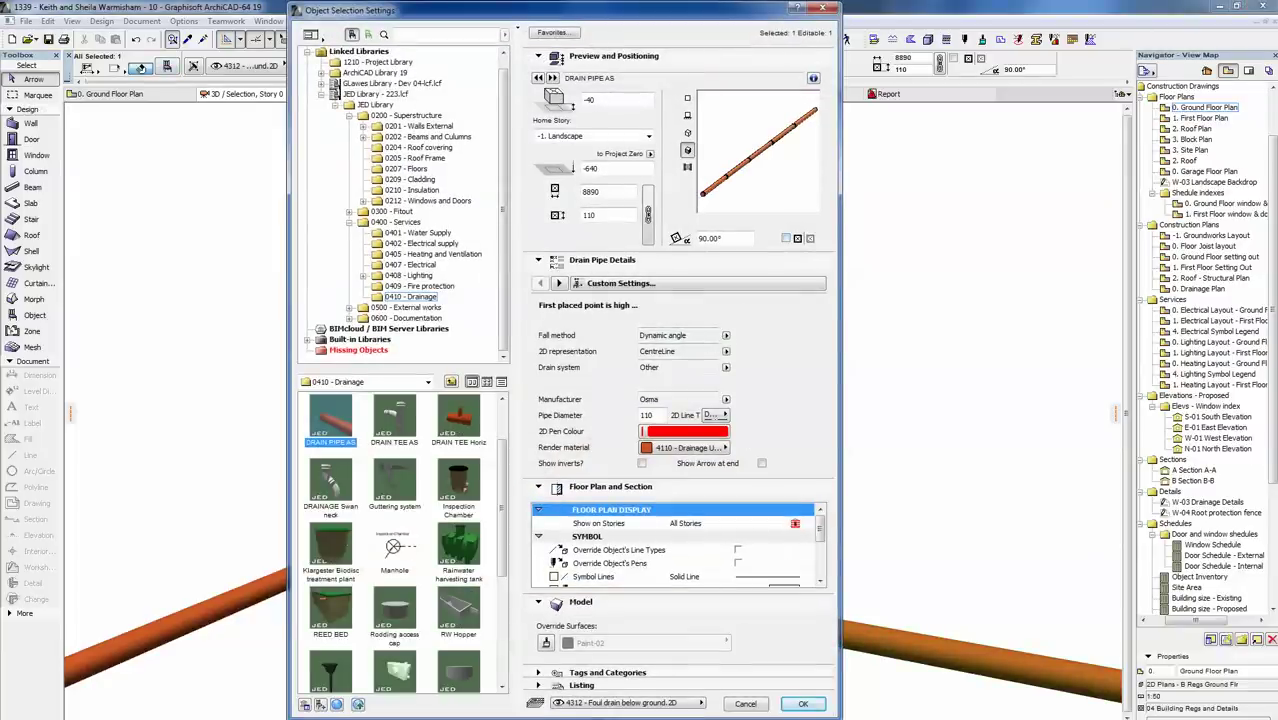
pyautogui.press('Return')
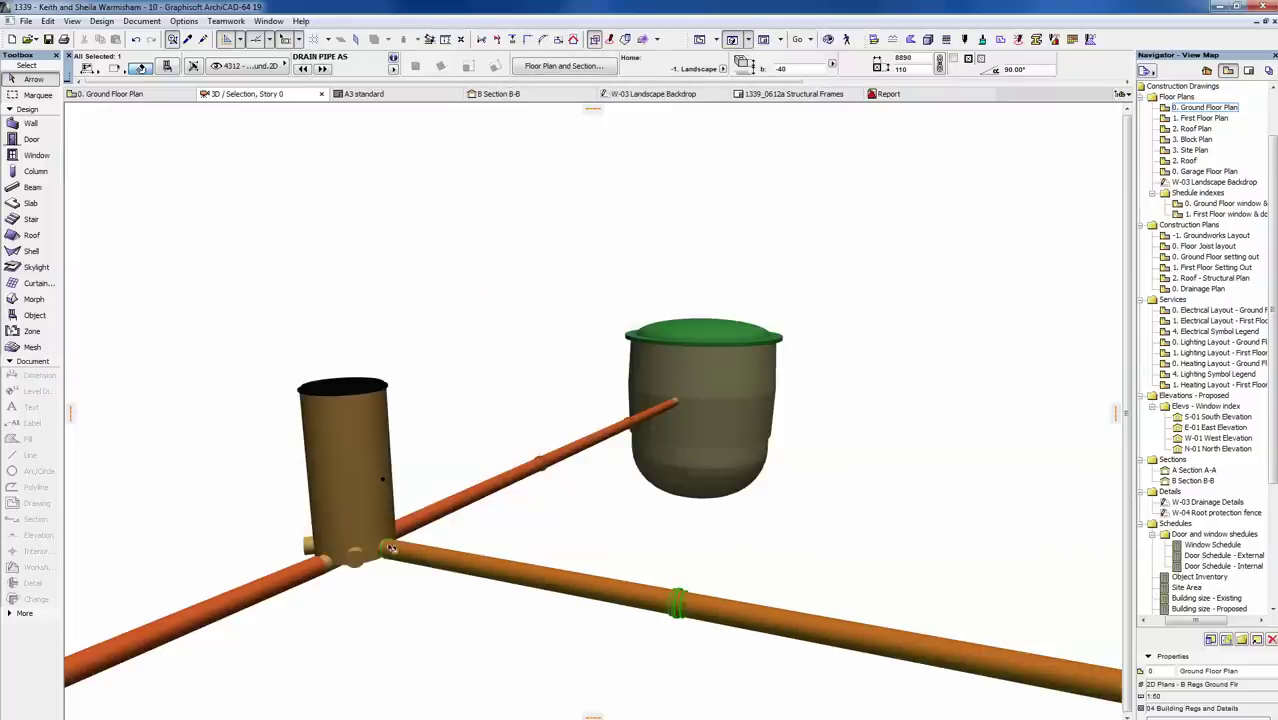
pyautogui.click(388, 553)
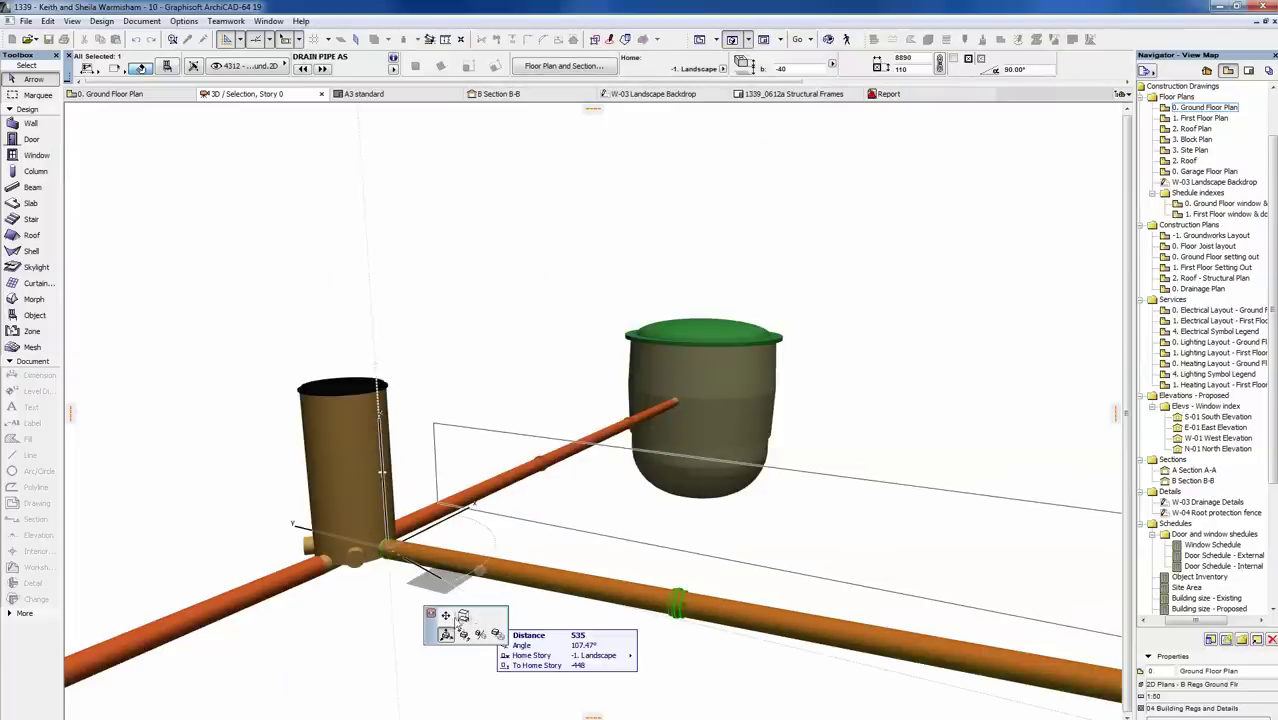
pyautogui.click(444, 614)
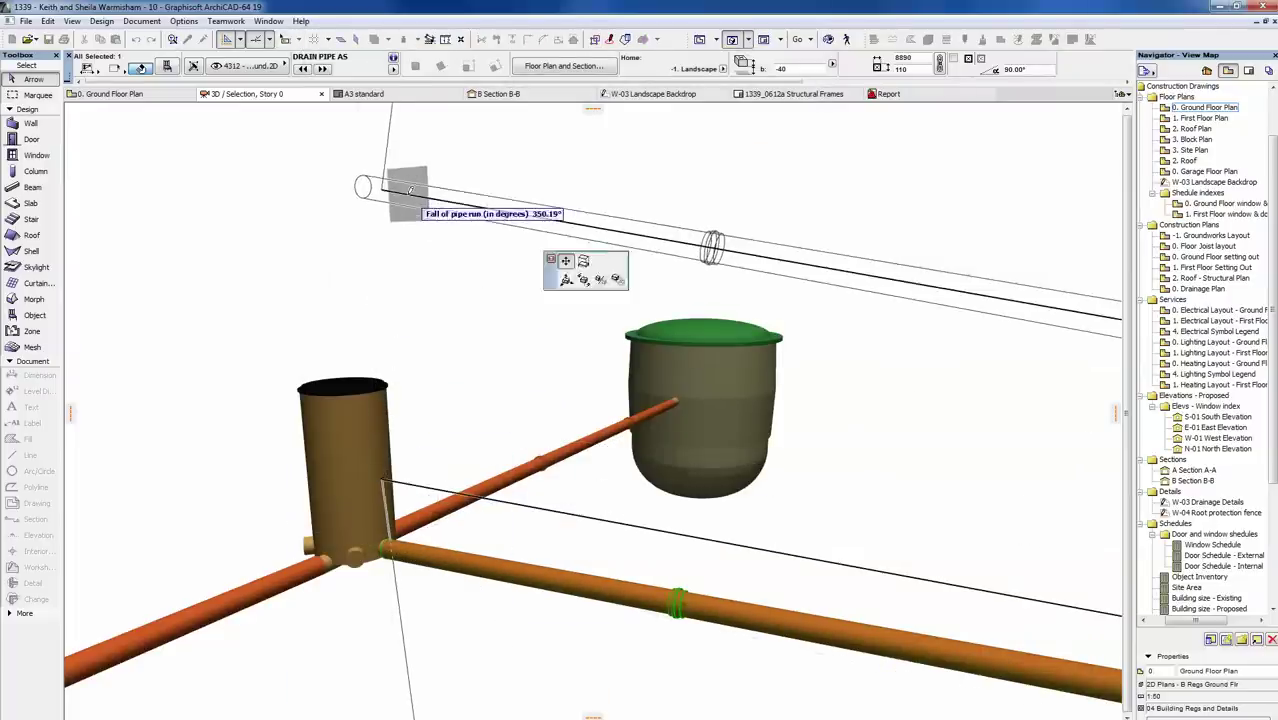
pyautogui.click(409, 190)
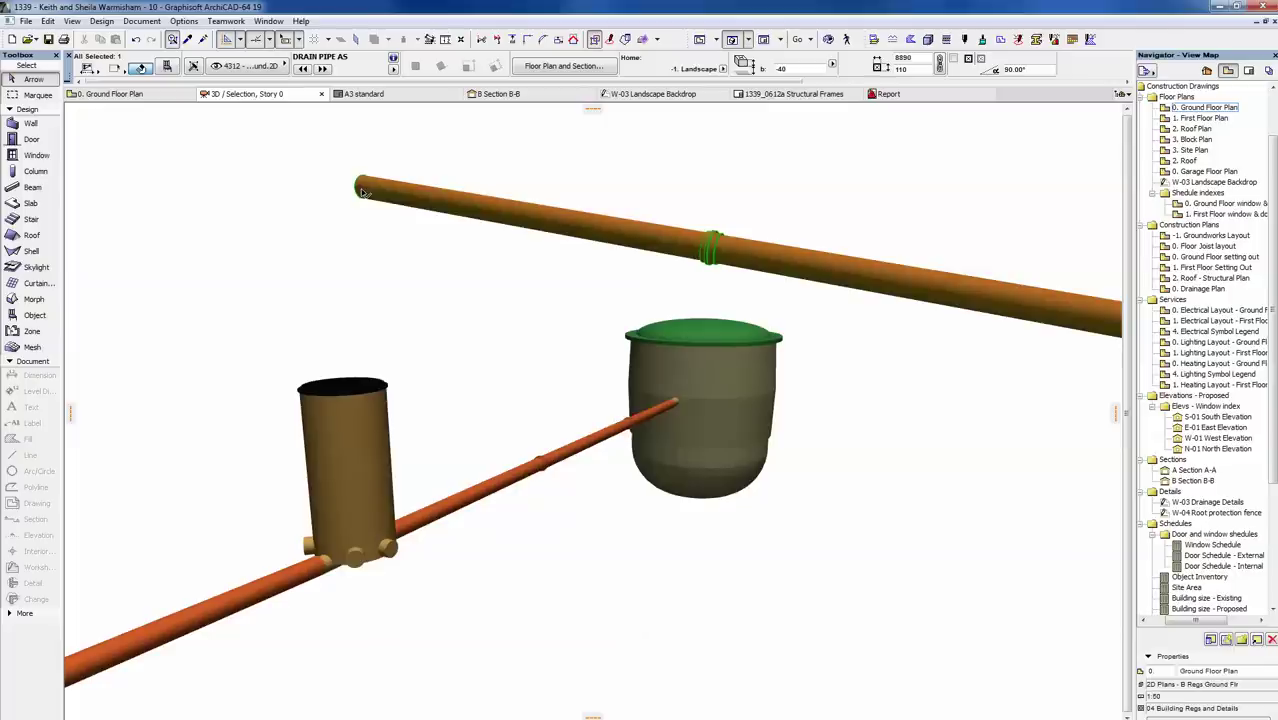
pyautogui.click(363, 190)
pyautogui.click(418, 283)
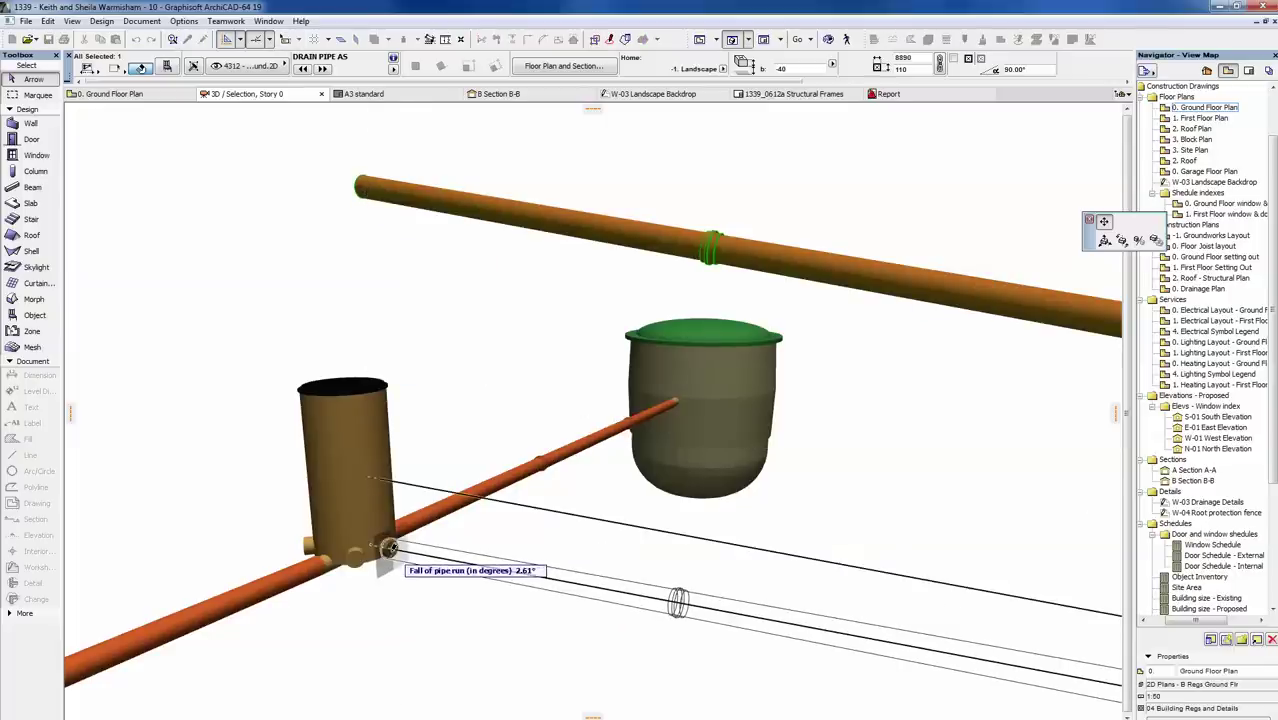
pyautogui.click(388, 548)
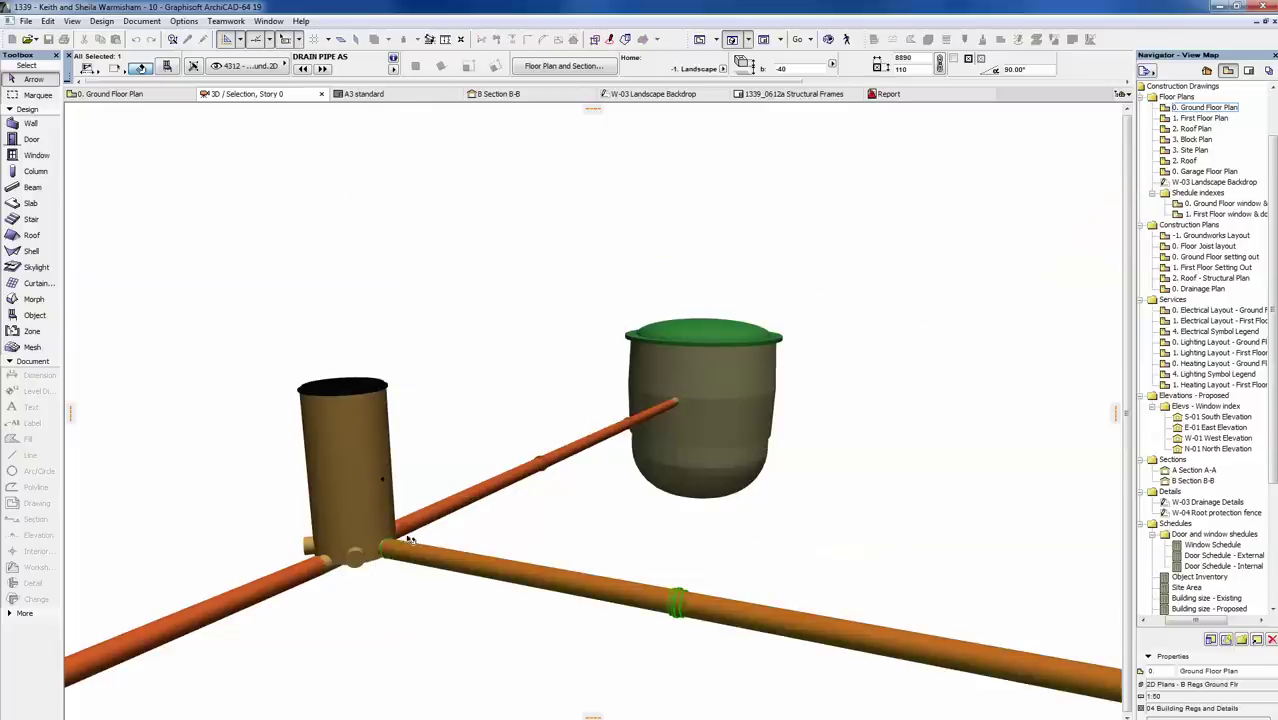
pyautogui.click(364, 469)
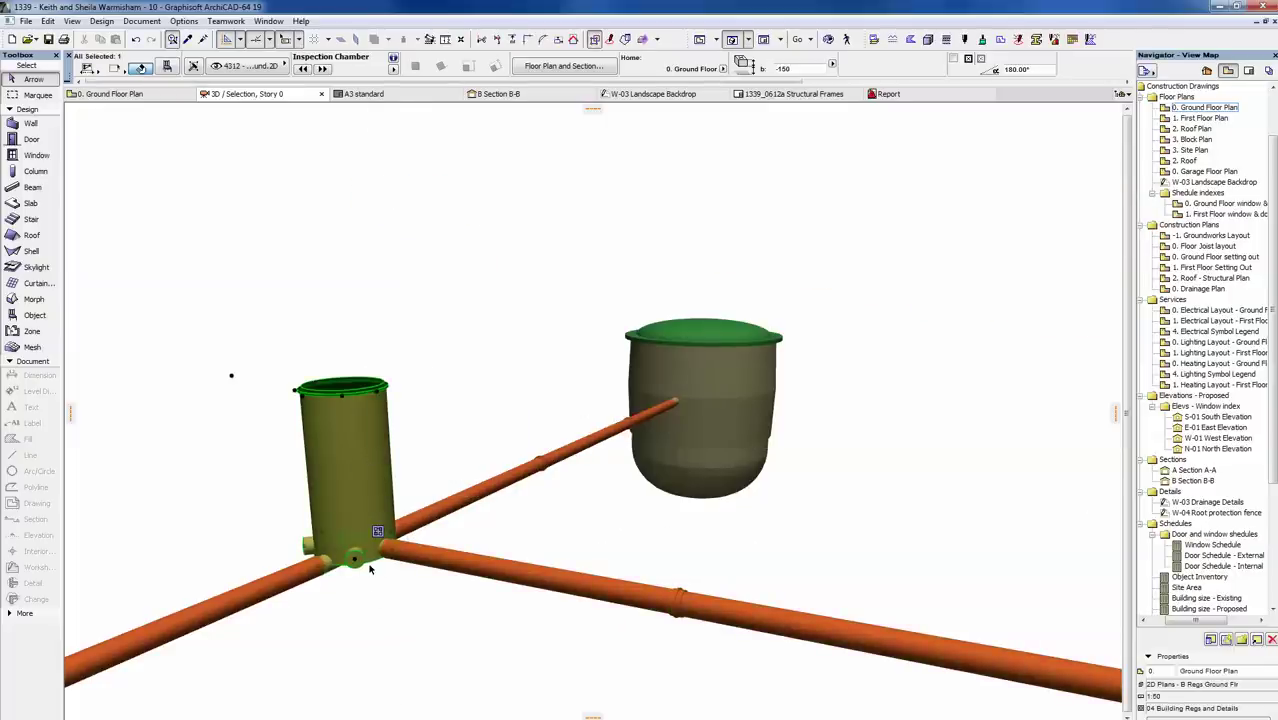
pyautogui.click(419, 341)
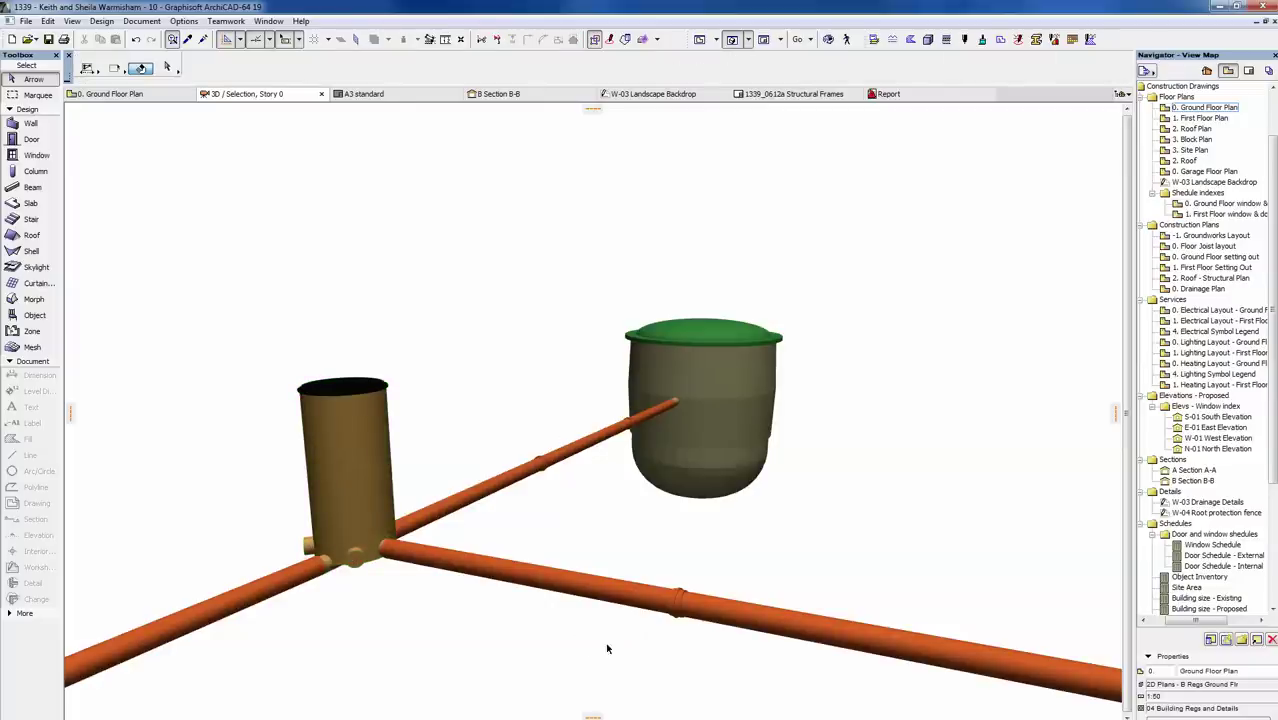
pyautogui.scroll(-1, 335, 530)
pyautogui.scroll(-3, 345, 525)
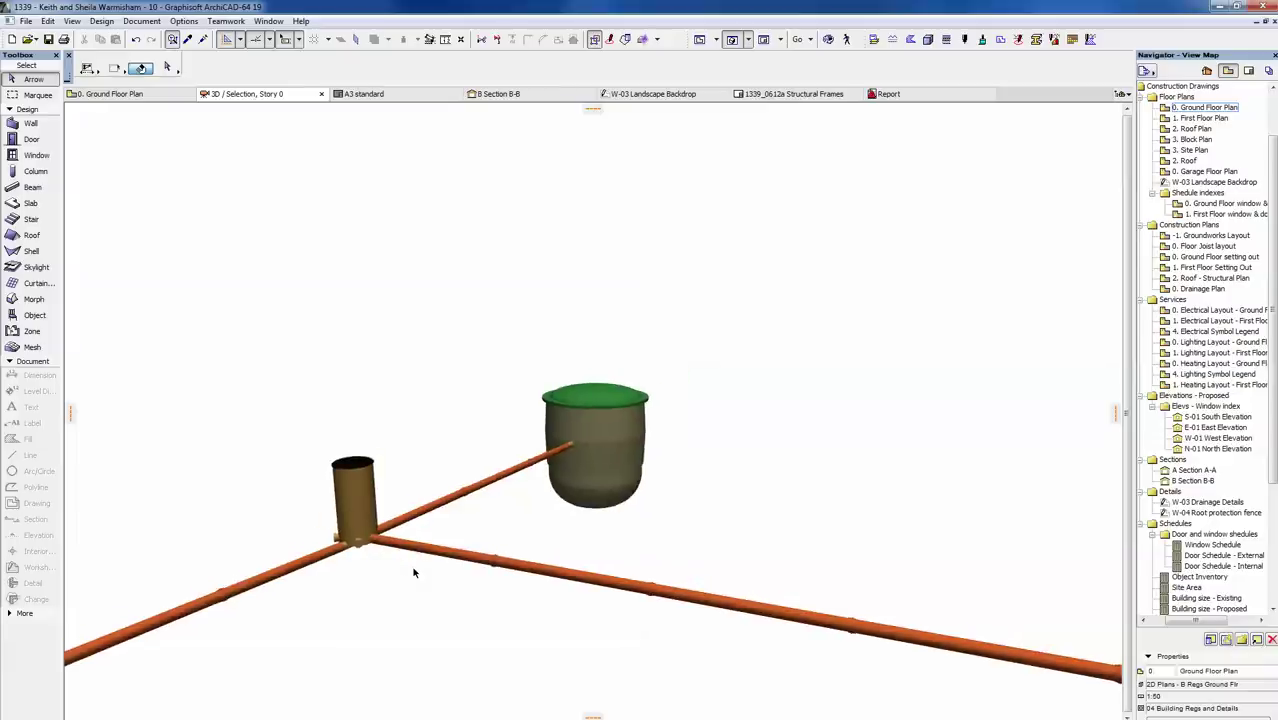
pyautogui.click(730, 614)
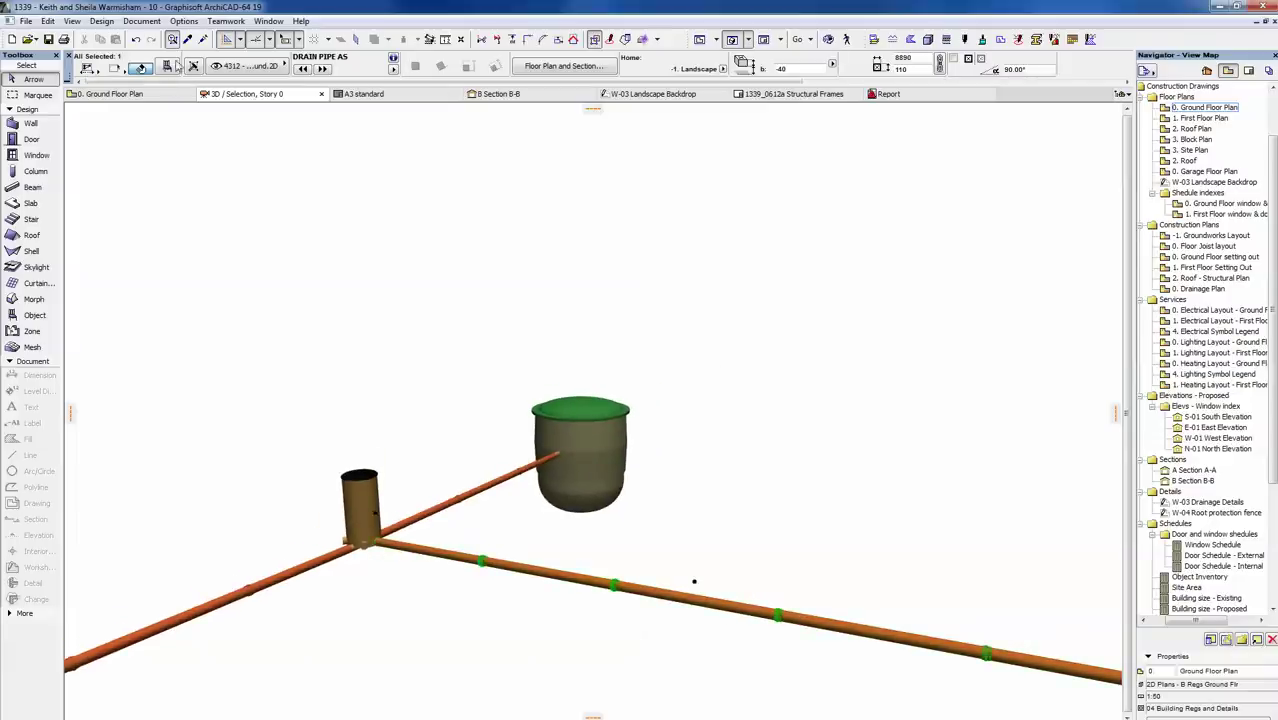
# - Set the selected drain pipe's fall method to Defined fall
pyautogui.hotkey('ctrl', 't')
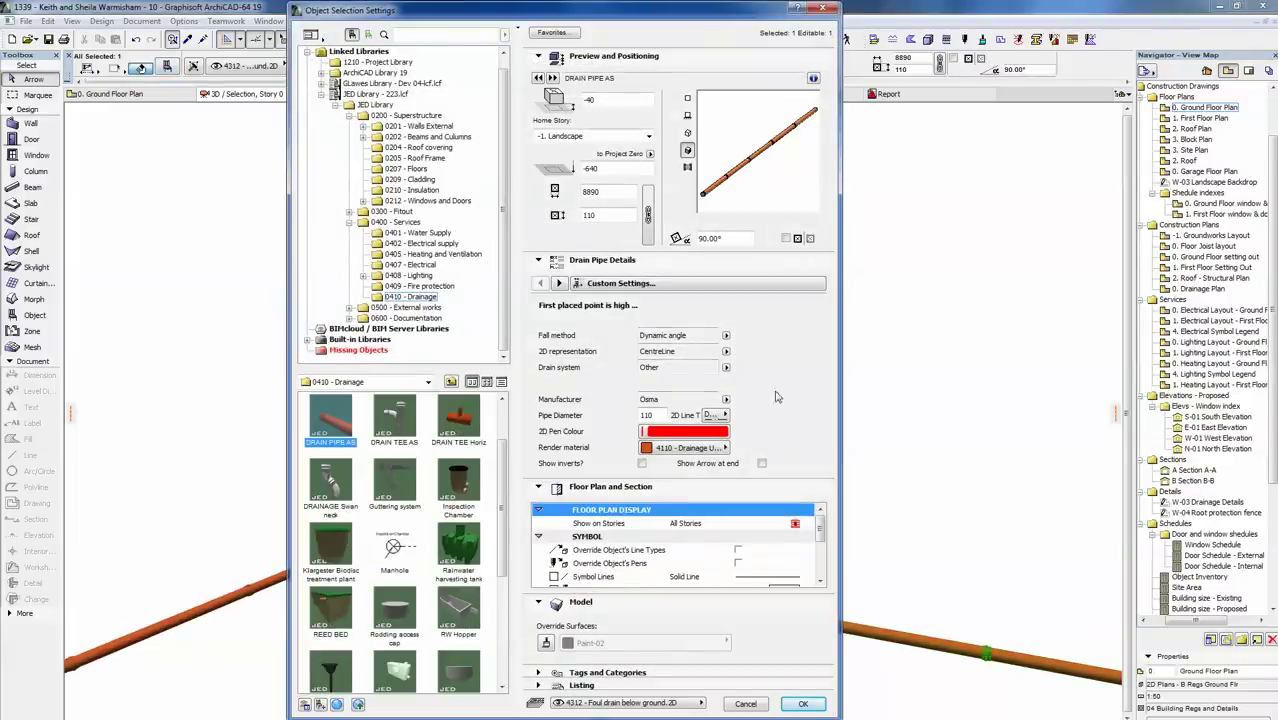
pyautogui.click(726, 336)
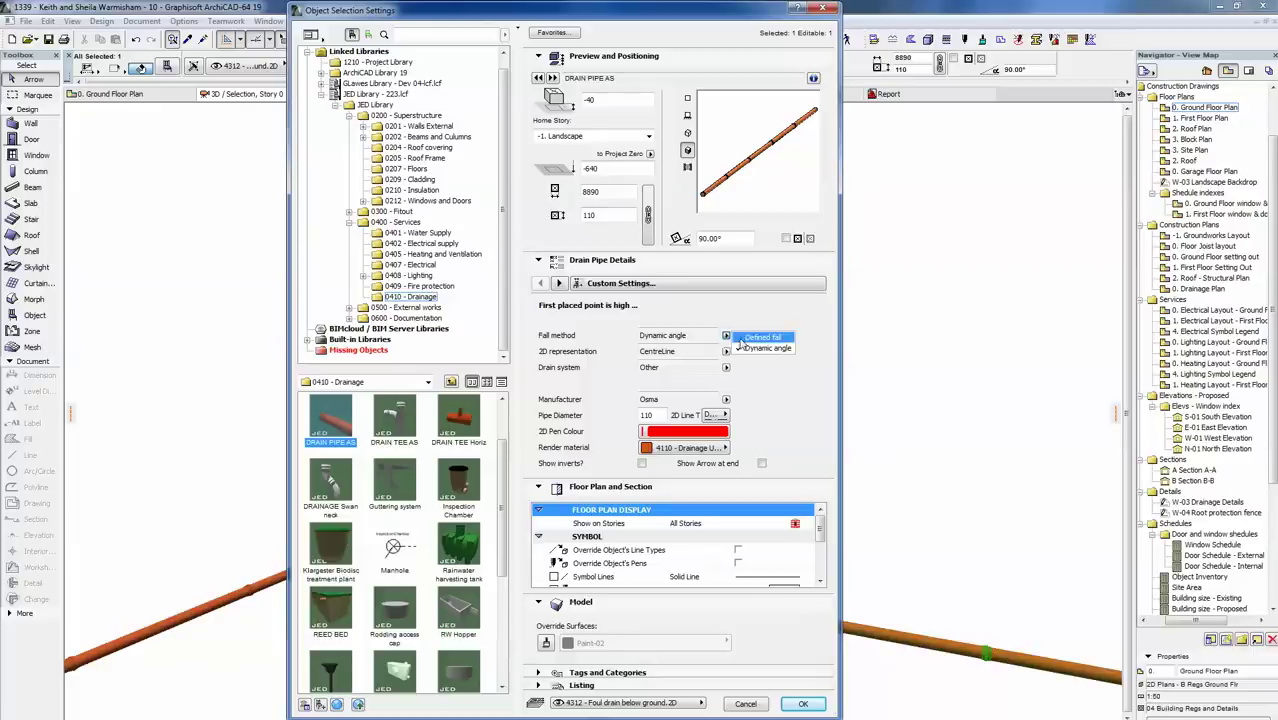
pyautogui.click(745, 337)
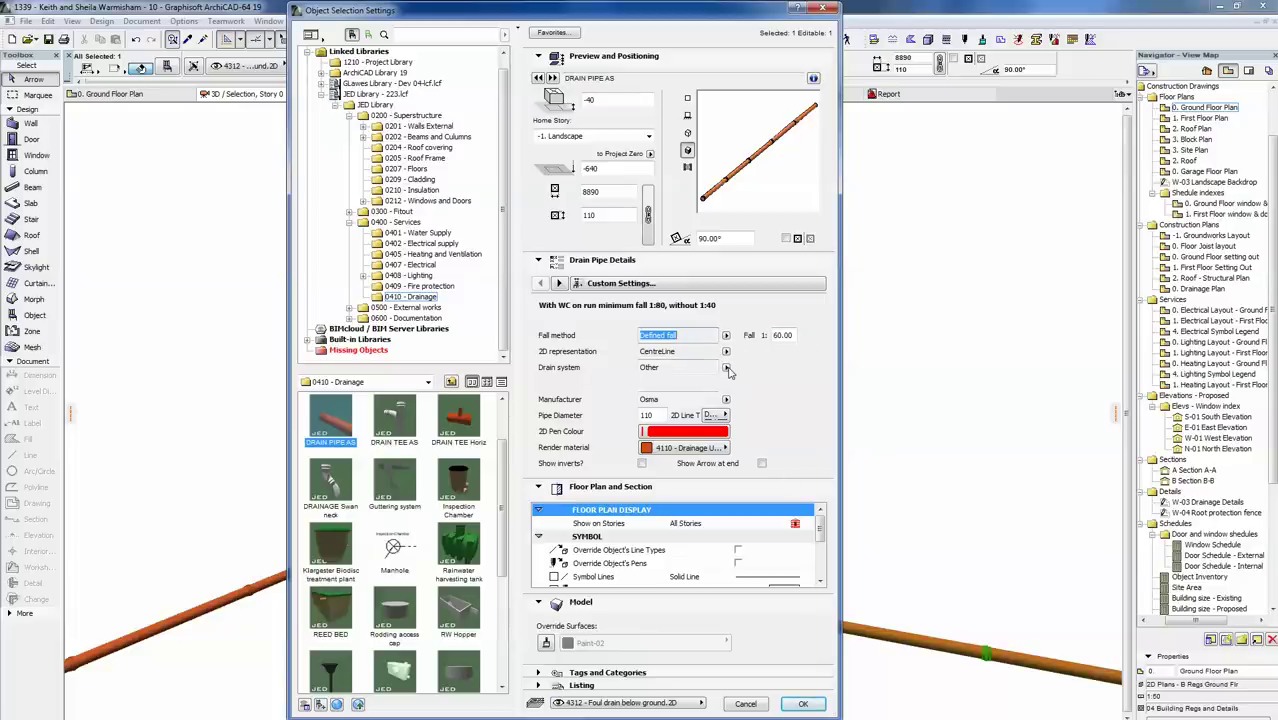
# - Try the 110mm SW, 110mm SVP and 32mm waste drain systems, then settle on 110mm foul drain
pyautogui.click(726, 368)
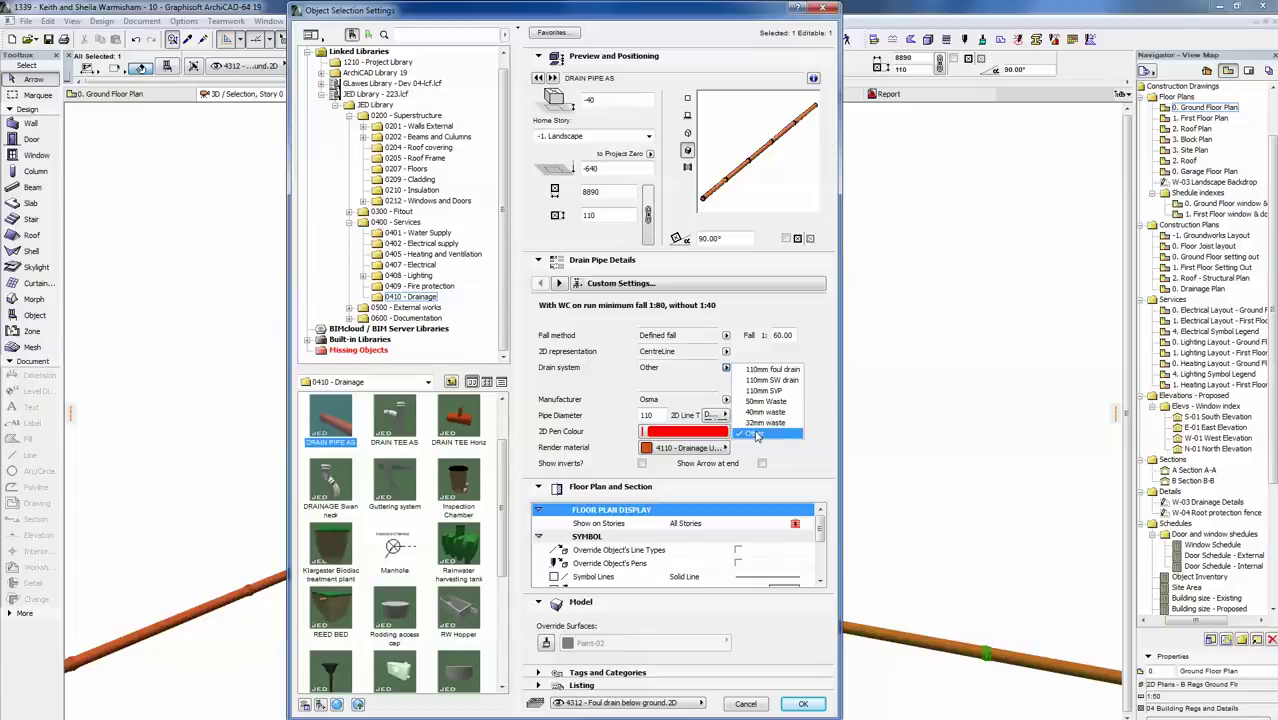
pyautogui.click(772, 380)
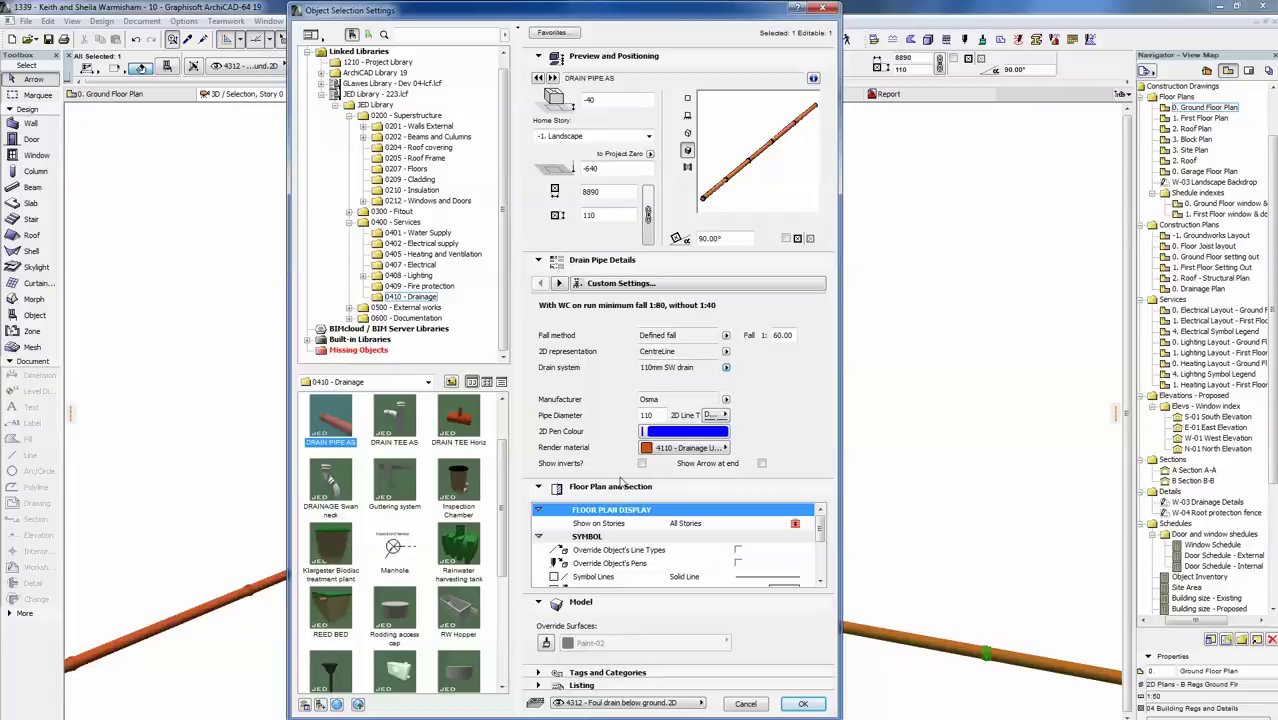
pyautogui.click(726, 367)
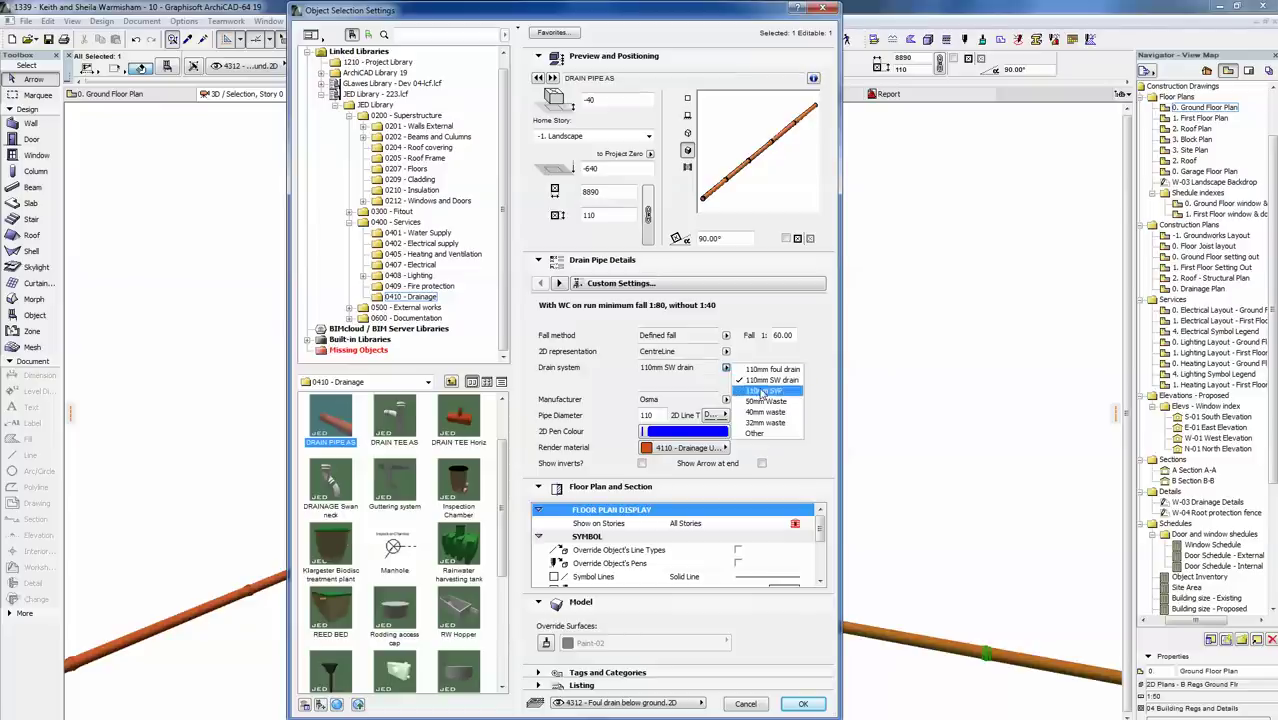
pyautogui.click(757, 390)
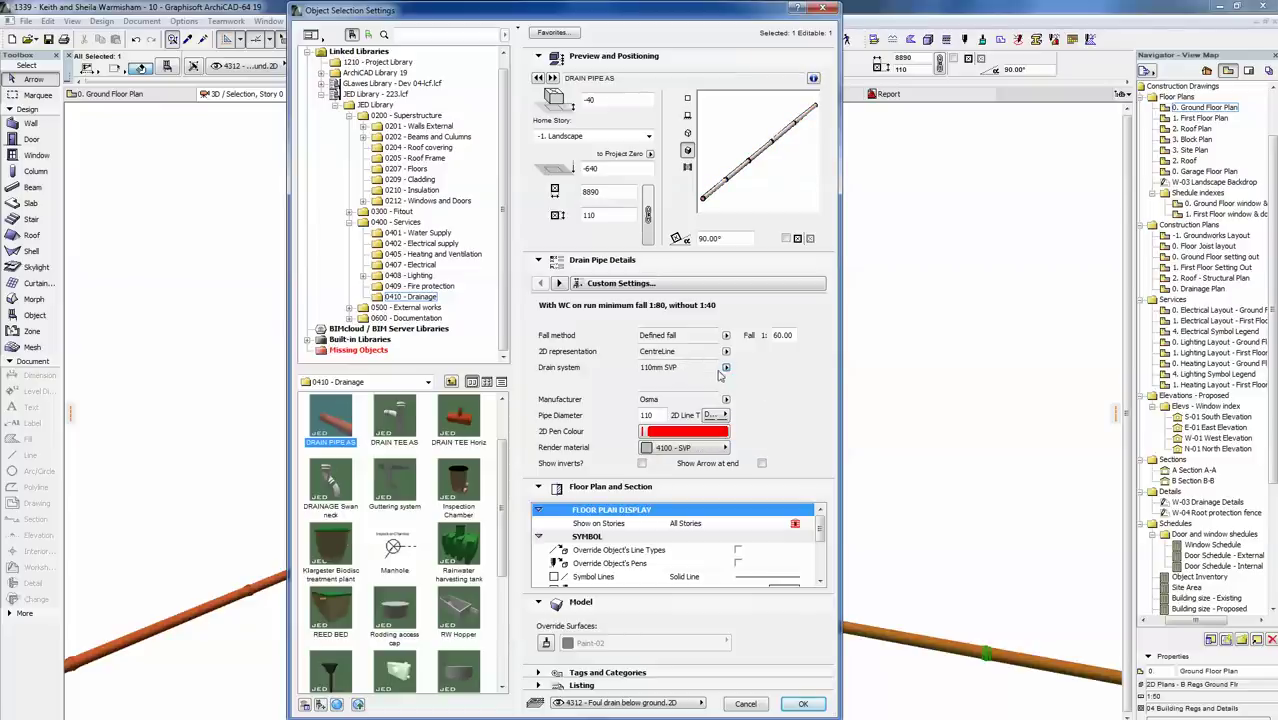
pyautogui.click(726, 367)
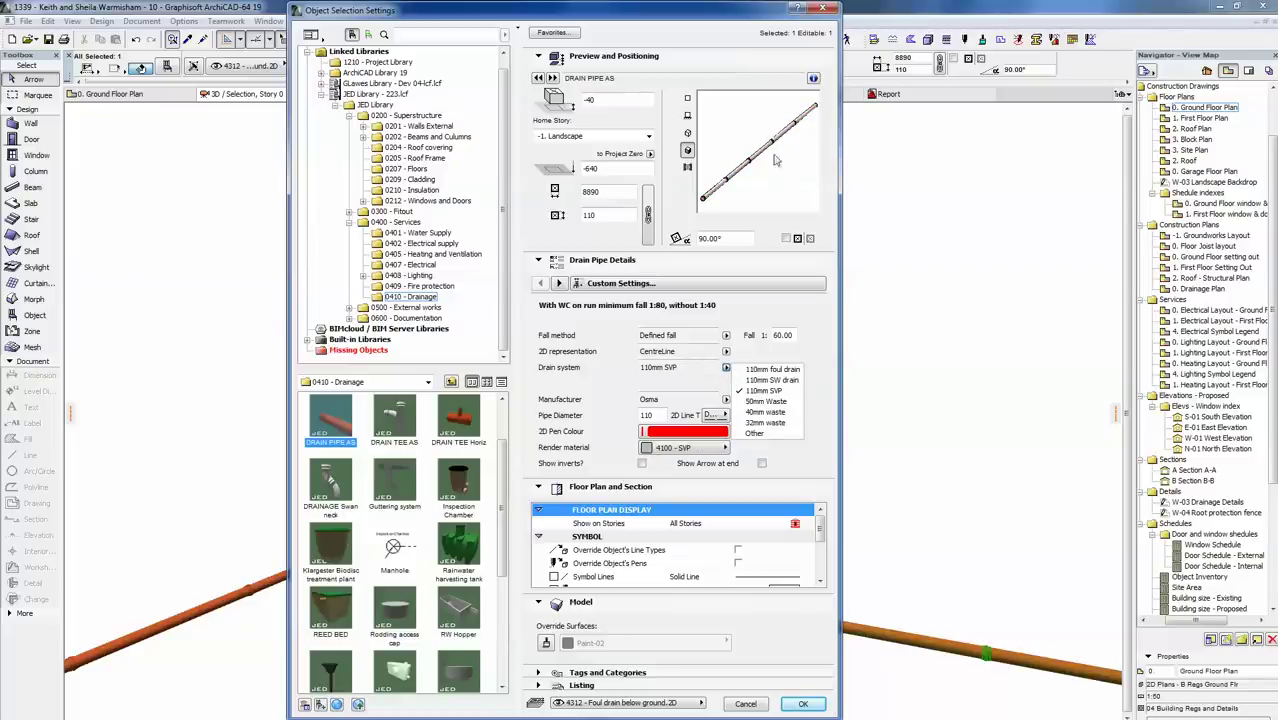
pyautogui.click(765, 422)
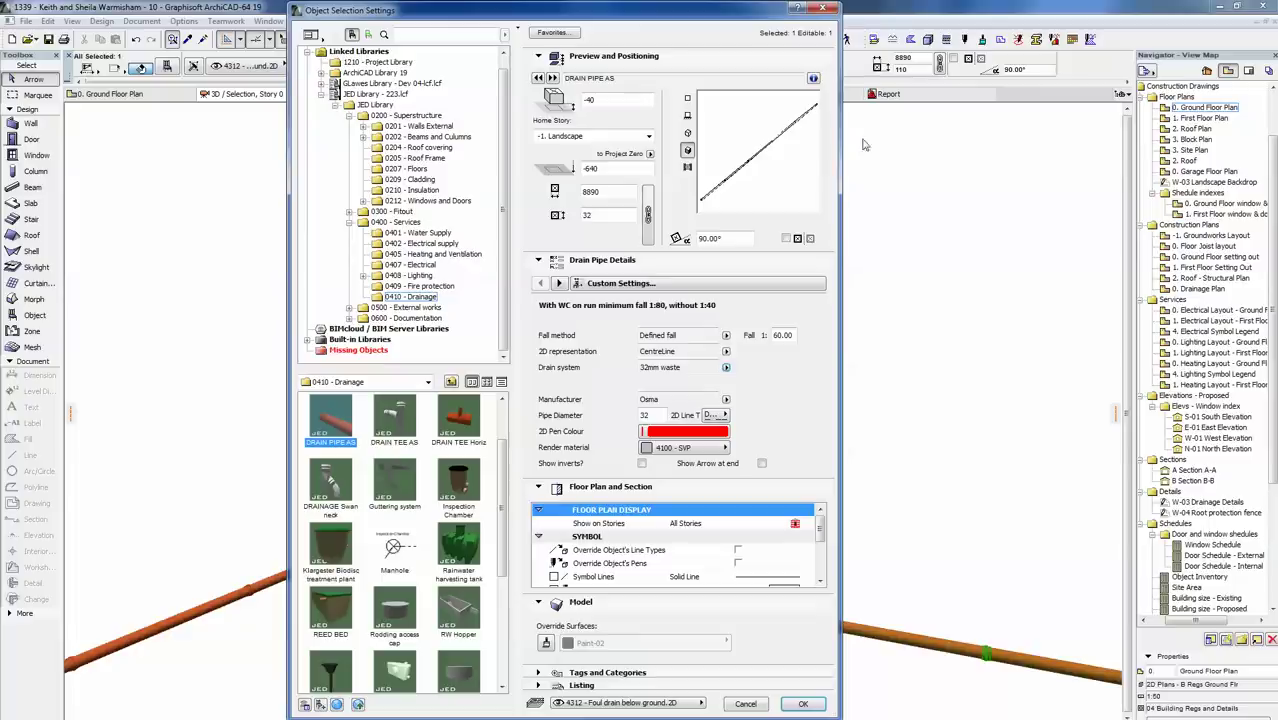
pyautogui.click(726, 367)
pyautogui.click(767, 370)
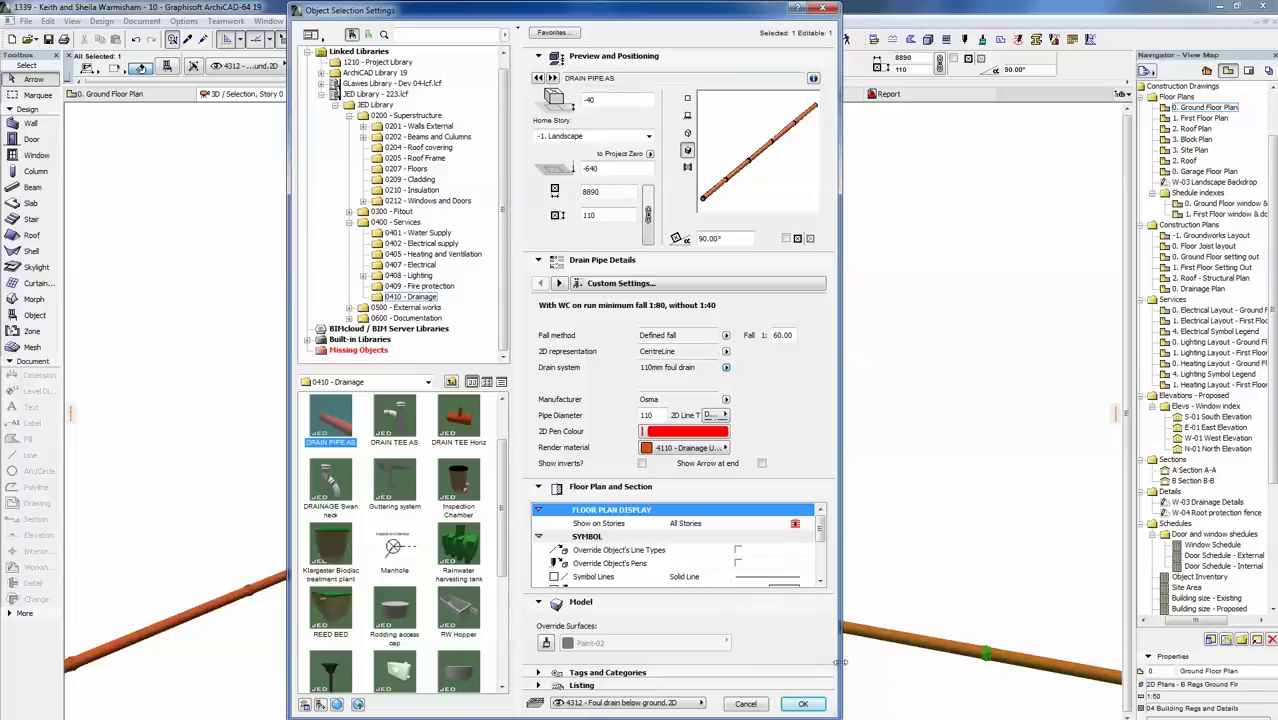
pyautogui.click(802, 703)
# - Orbit the 3D drainage view to see the pipework from another angle and reselect the drain pipe
pyautogui.click(826, 526)
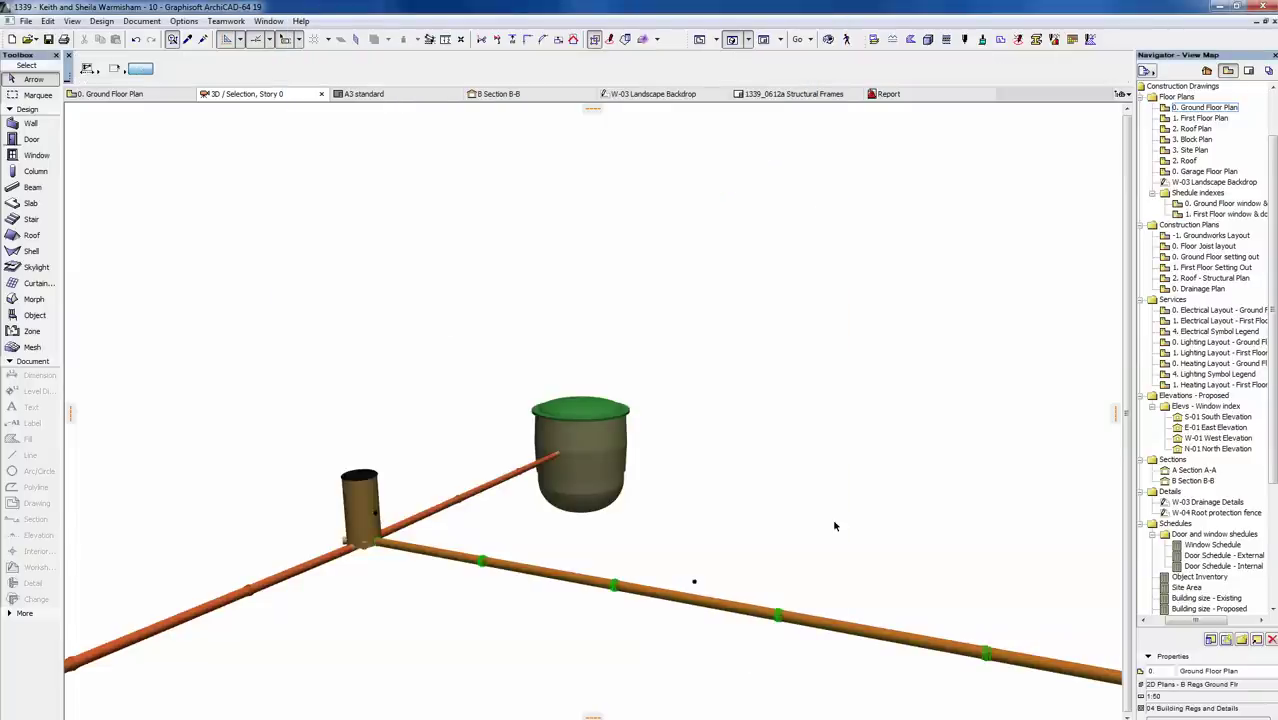
pyautogui.scroll(-3, 835, 522)
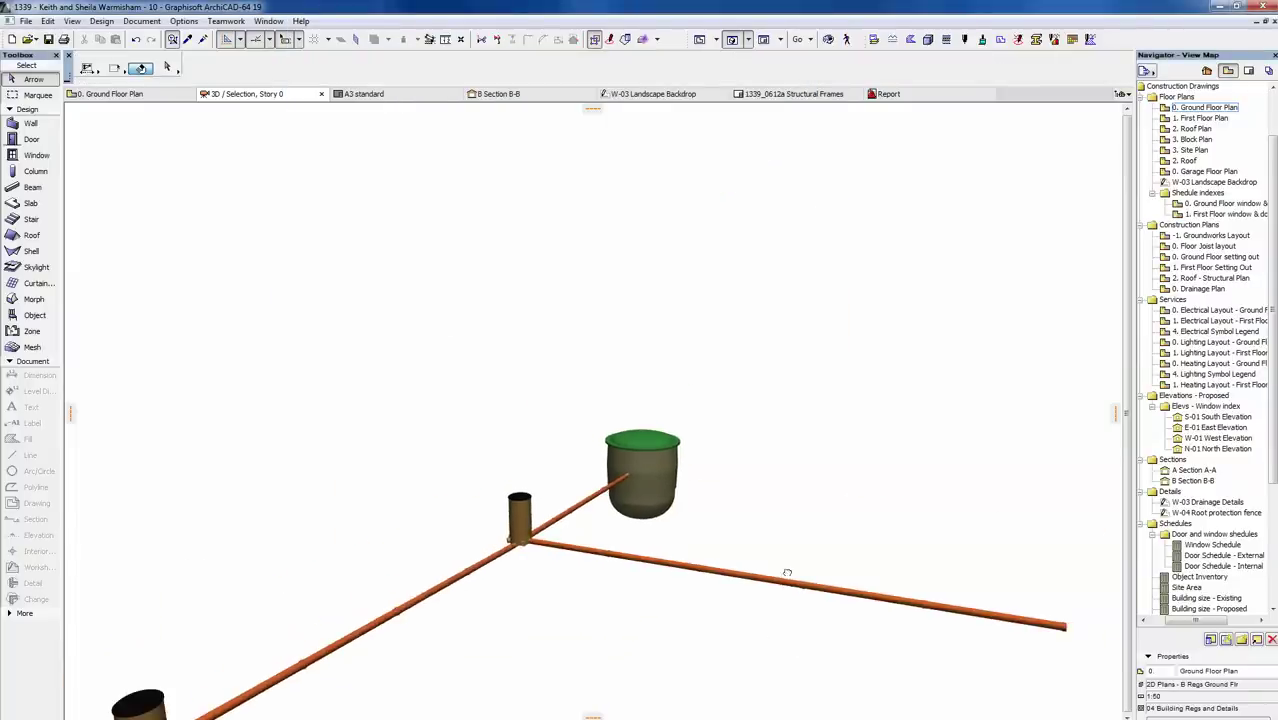
pyautogui.keyDown('shift'); pyautogui.moveTo(787, 572); pyautogui.dragTo(886, 460, button='middle'); pyautogui.keyUp('shift')
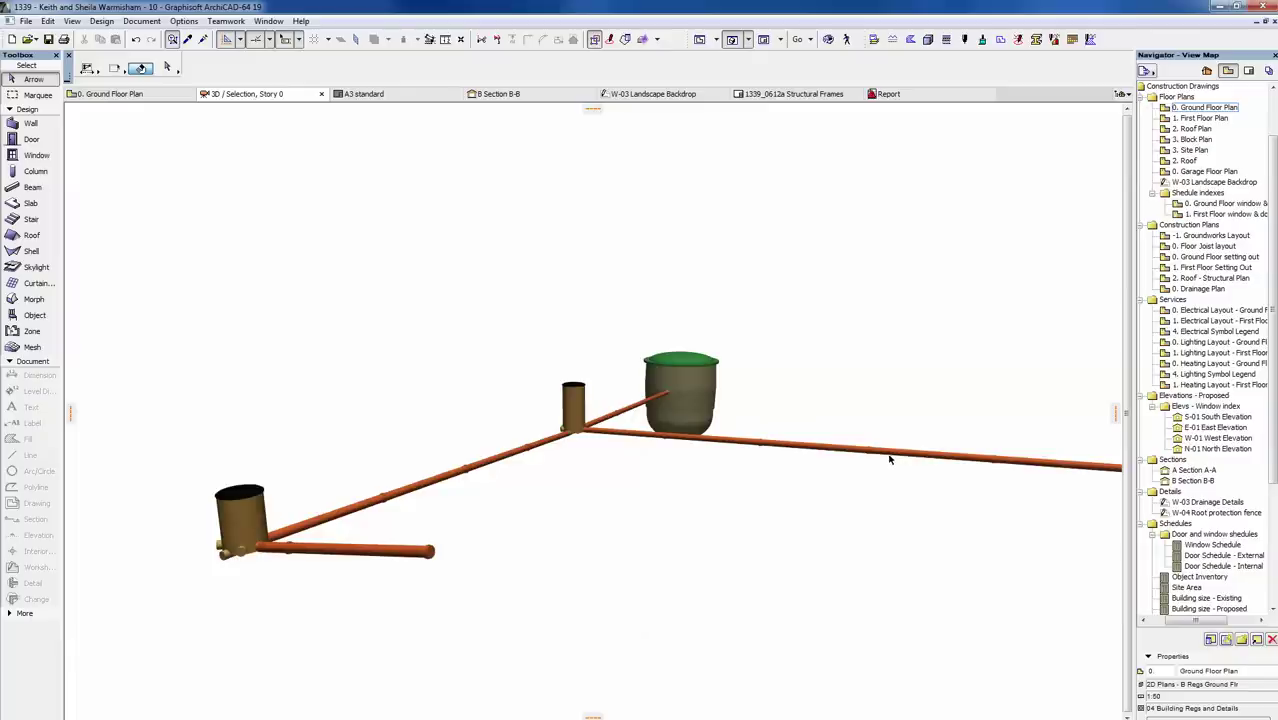
pyautogui.click(860, 449)
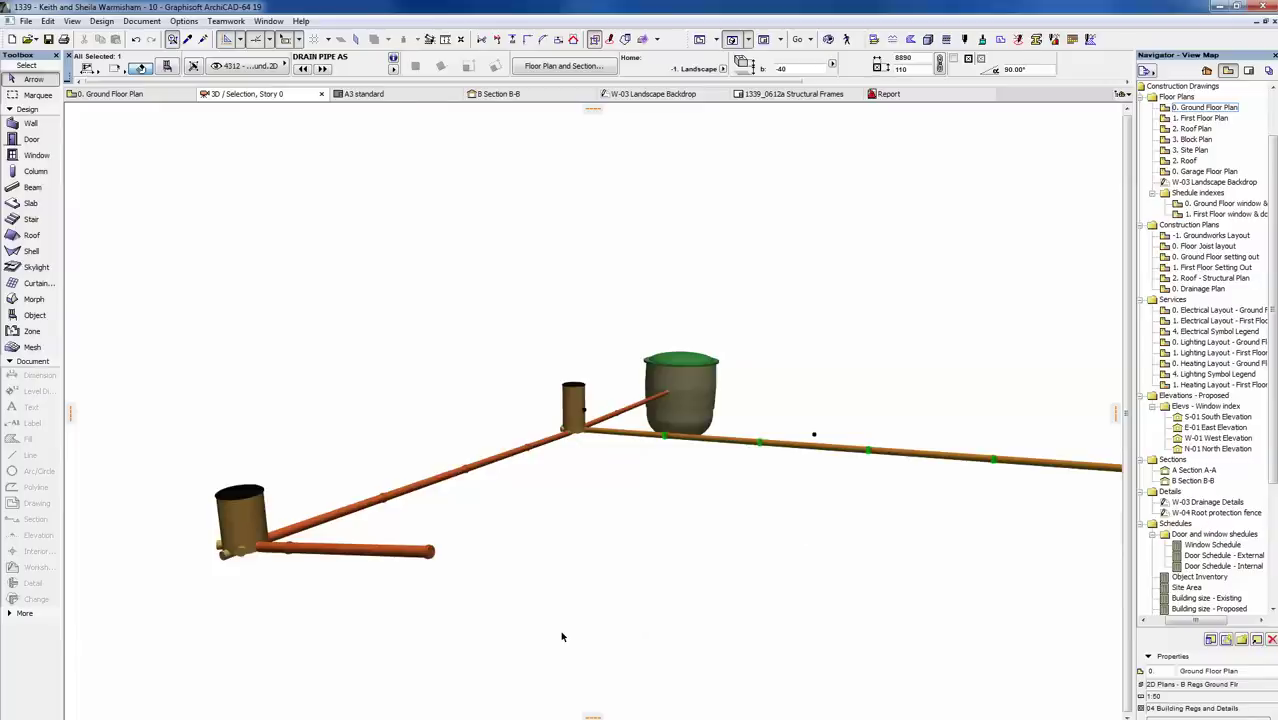
# - Switch to the Ground Floor Plan and zoom out to the whole house
pyautogui.press('F2')
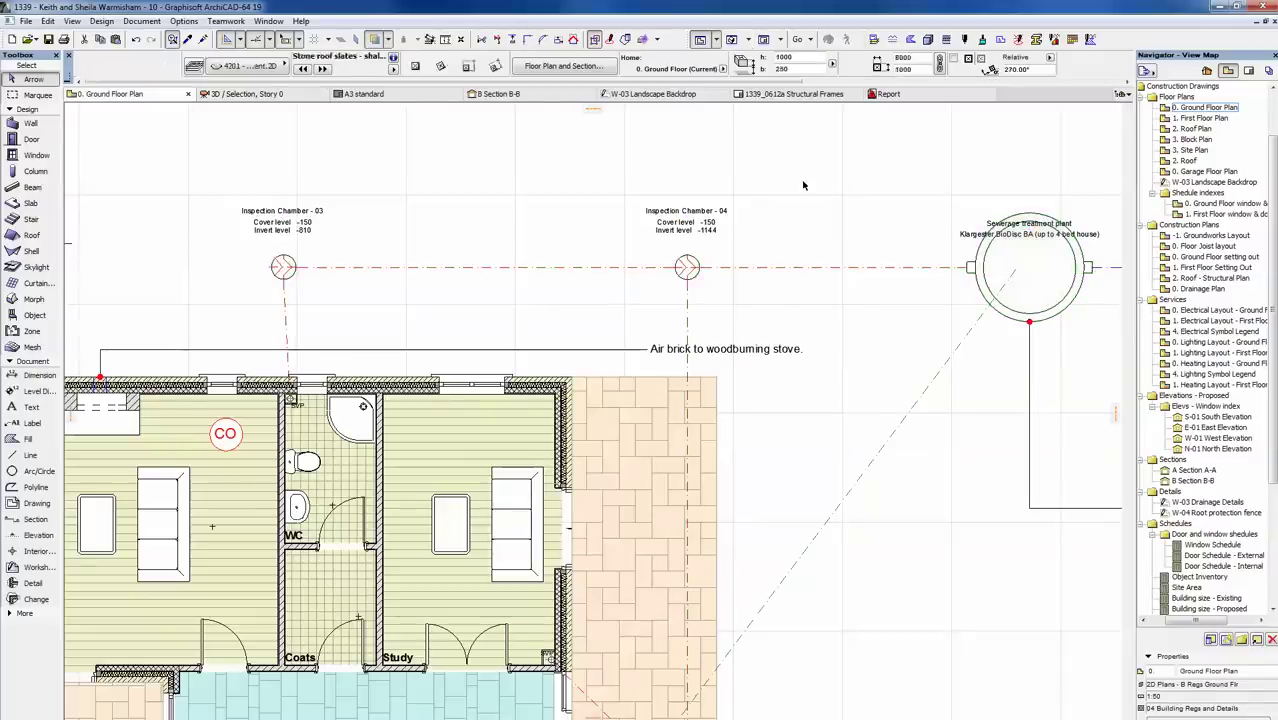
pyautogui.scroll(-3, 750, 464)
pyautogui.scroll(-2, 617, 577)
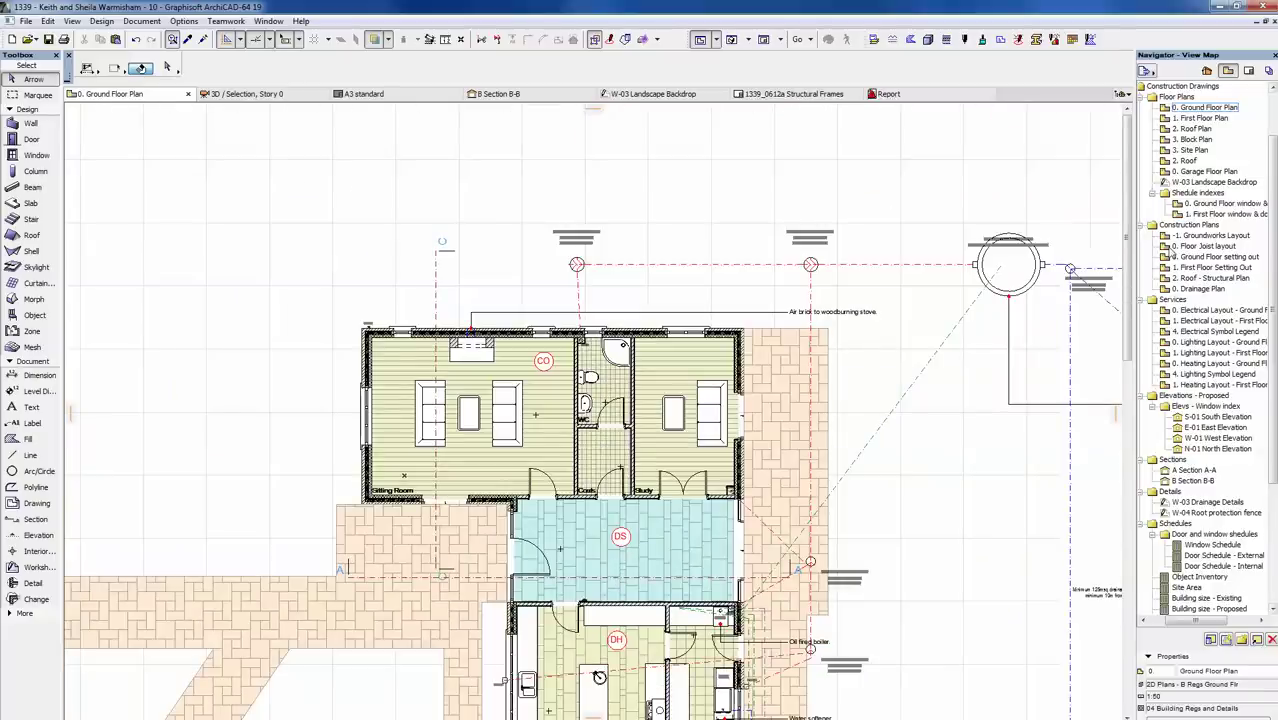
# - Open 0. Electrical Layout - Ground Floor, zoom in, and select the Consumer Unit spur and kitchen socket
pyautogui.doubleClick(1210, 314)
pyautogui.scroll(4, 597, 537)
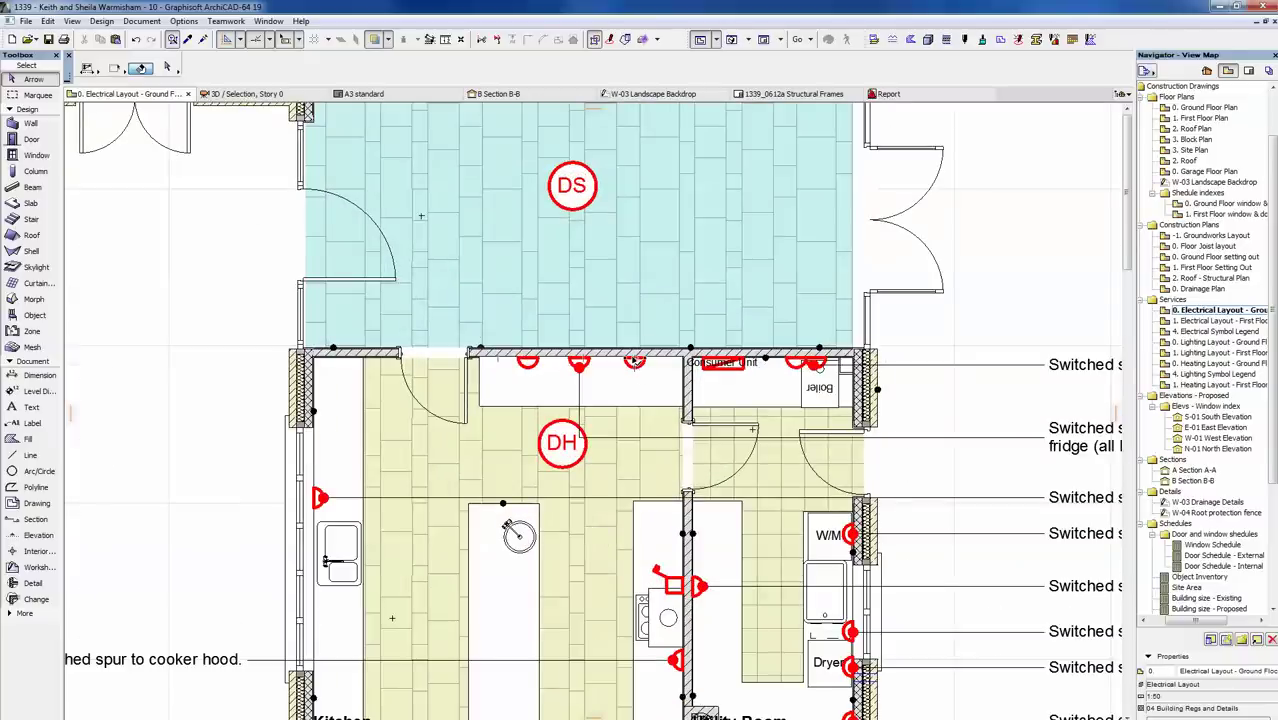
pyautogui.click(636, 366)
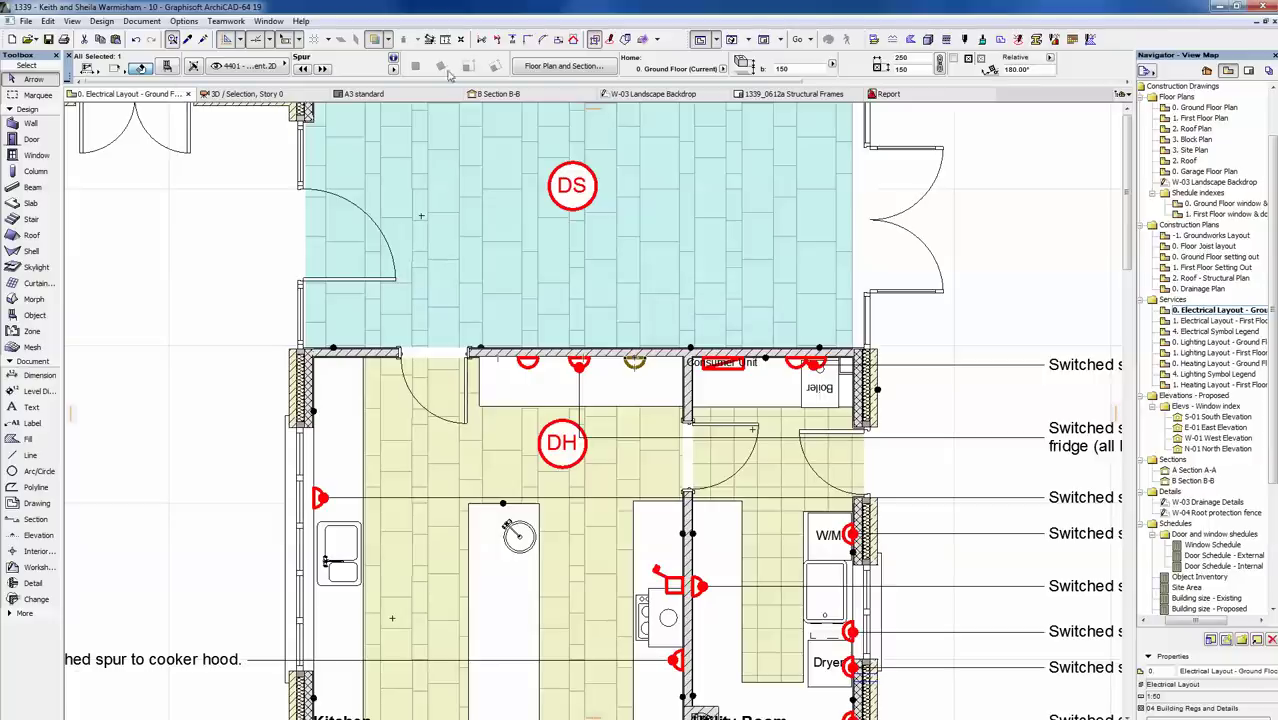
pyautogui.click(528, 362)
# - Pan the electrical plan across the Utility Room and down to the Orangery
pyautogui.moveTo(955, 605); pyautogui.dragTo(789, 456, button='middle')
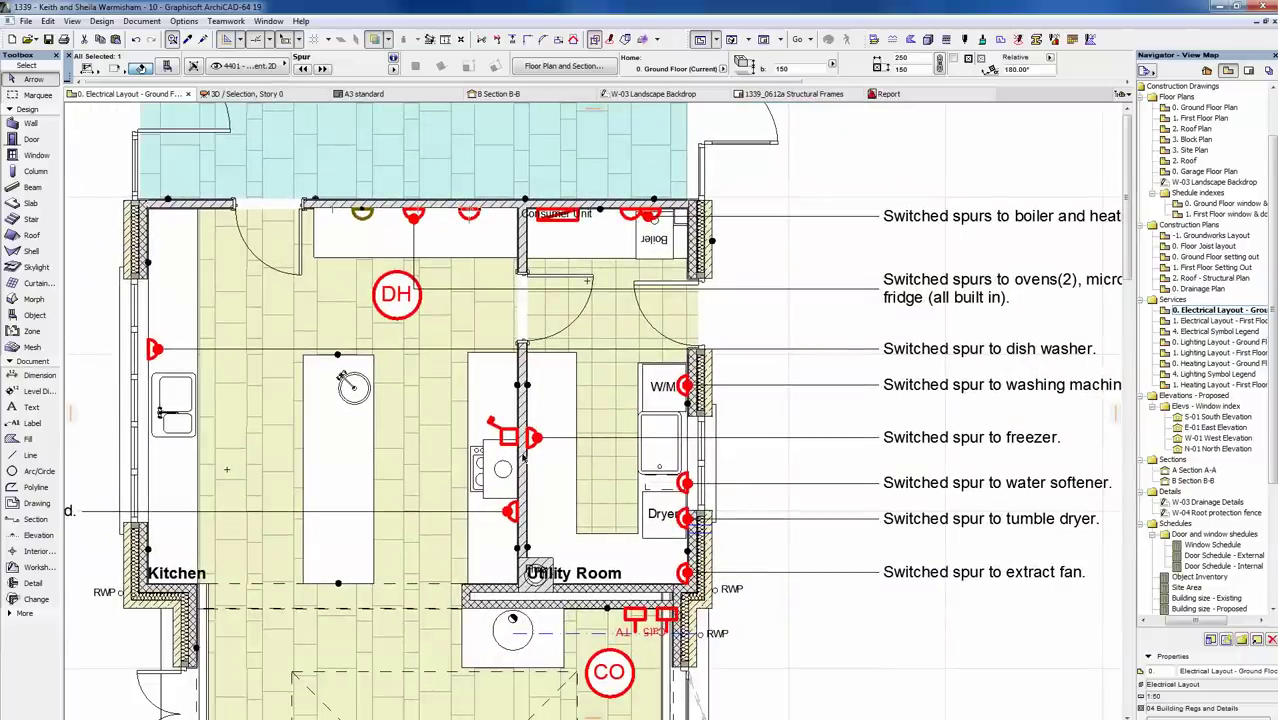
pyautogui.scroll(-3, 786, 562)
pyautogui.moveTo(757, 522); pyautogui.dragTo(757, 322, button='middle')
pyautogui.scroll(2, 436, 503)
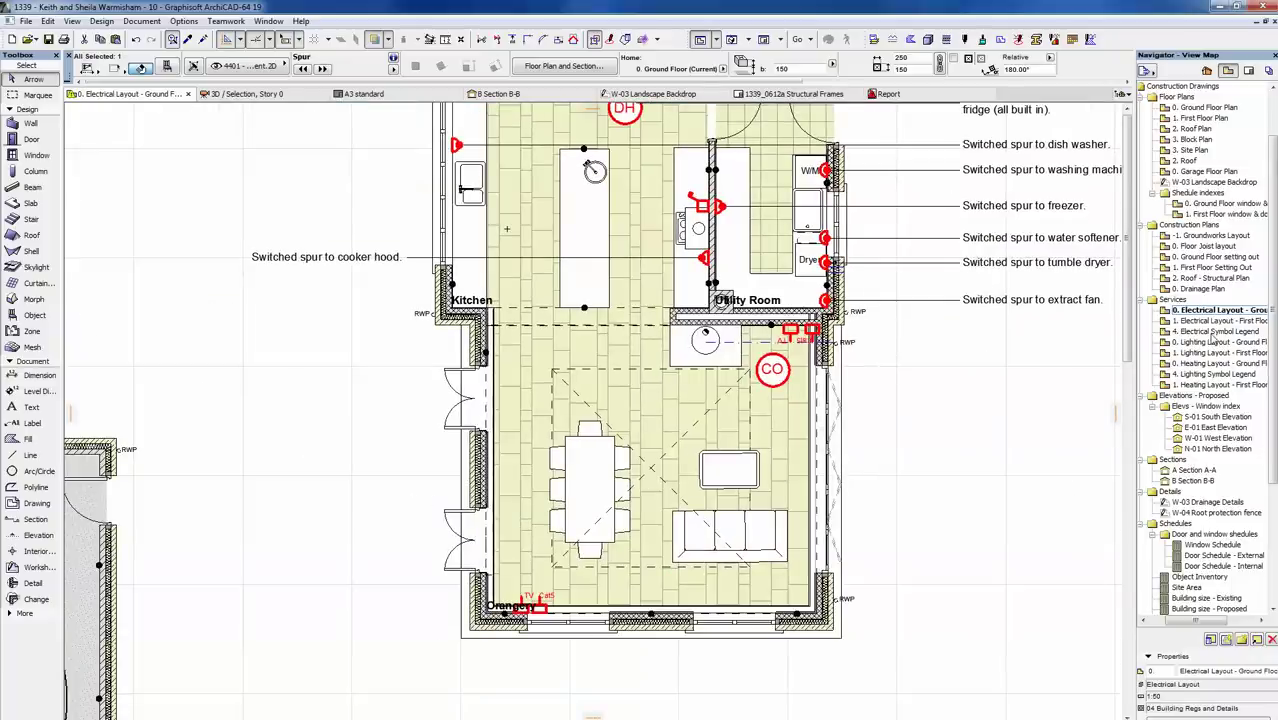
# - Open Heating Layout - Ground Floor and bring up the utility room underfloor heating's settings
pyautogui.doubleClick(1215, 365)
pyautogui.moveTo(975, 391); pyautogui.dragTo(819, 618, button='middle')
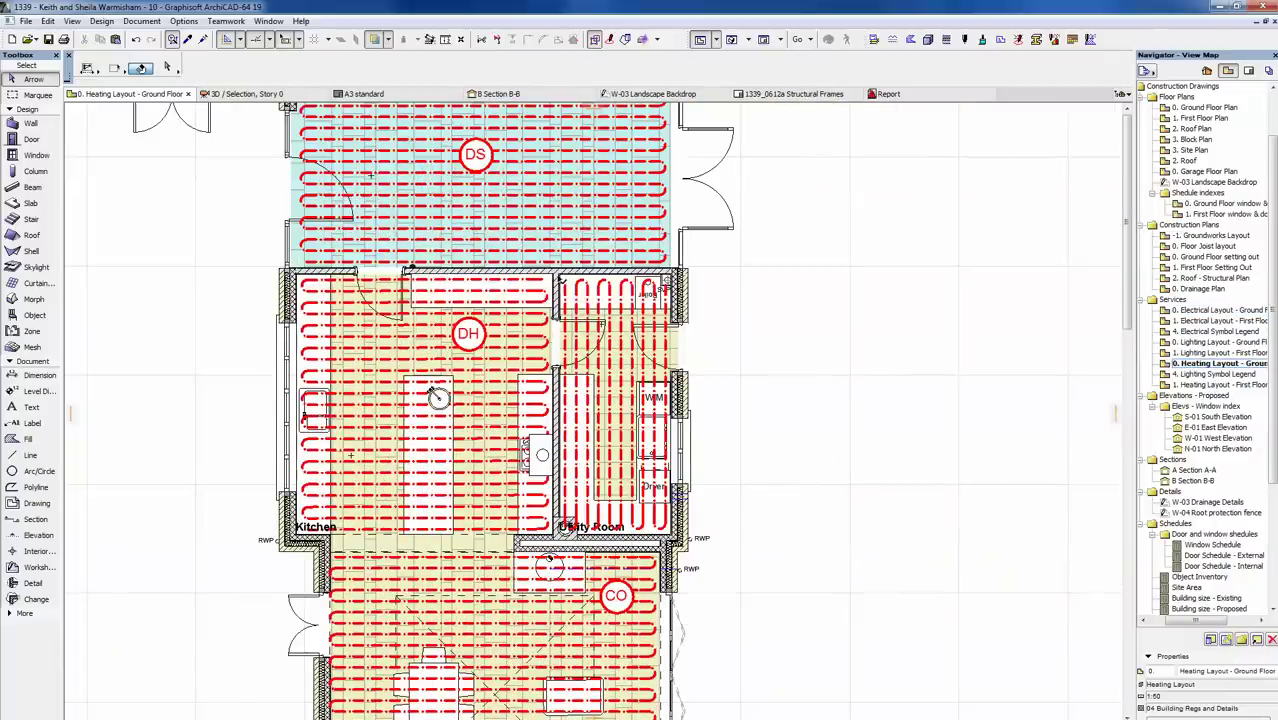
pyautogui.click(570, 290)
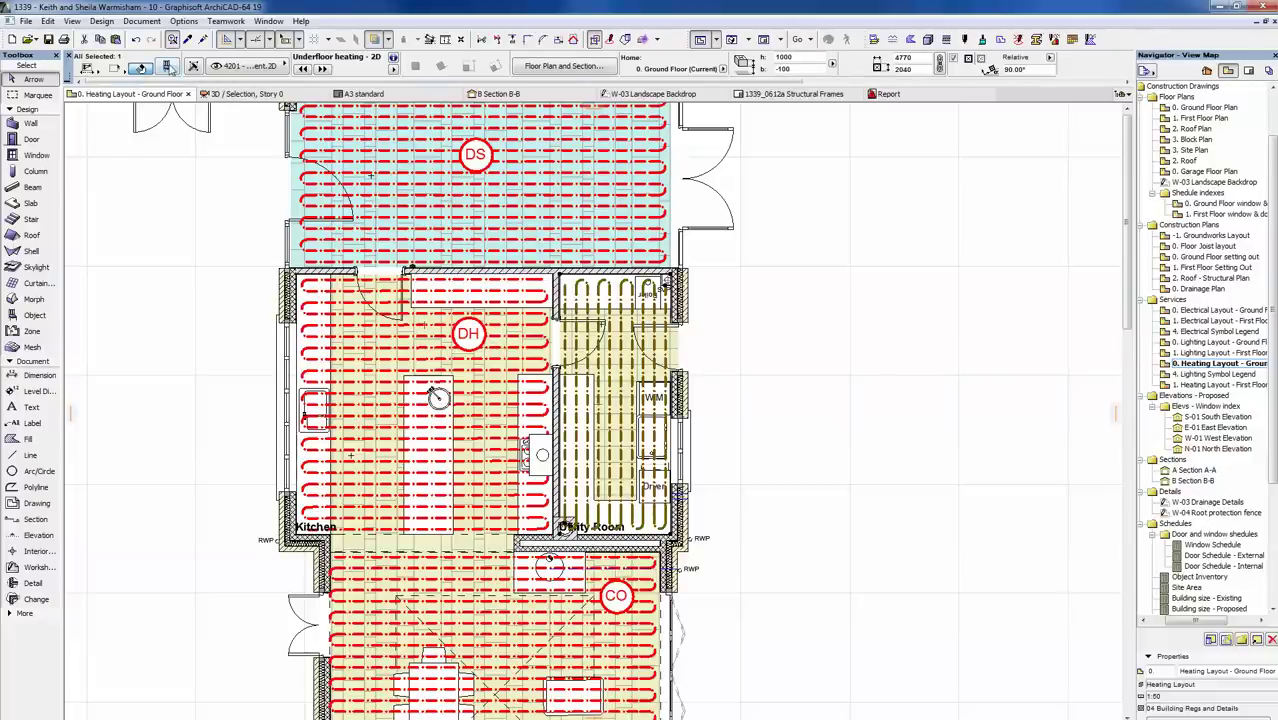
pyautogui.click(168, 67)
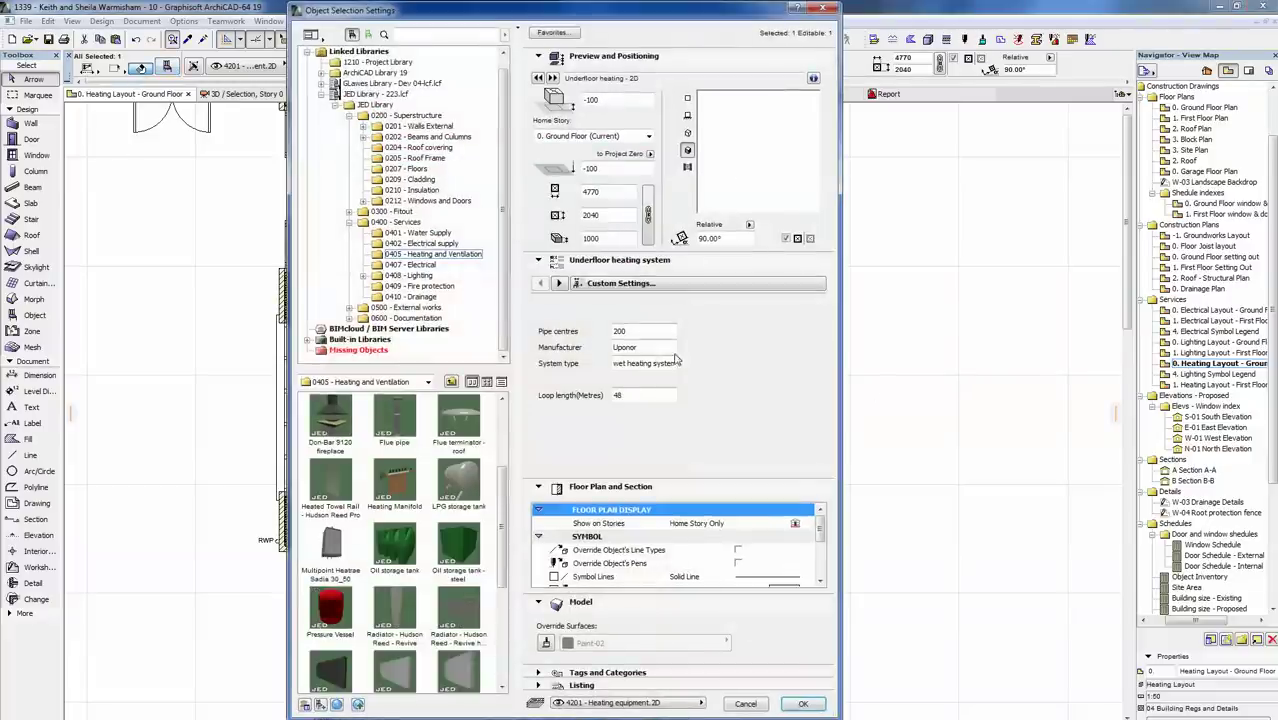
# - Review the underfloor heating's 200 pipe centres, wet system type and 48 m loop length
pyautogui.click(657, 330)
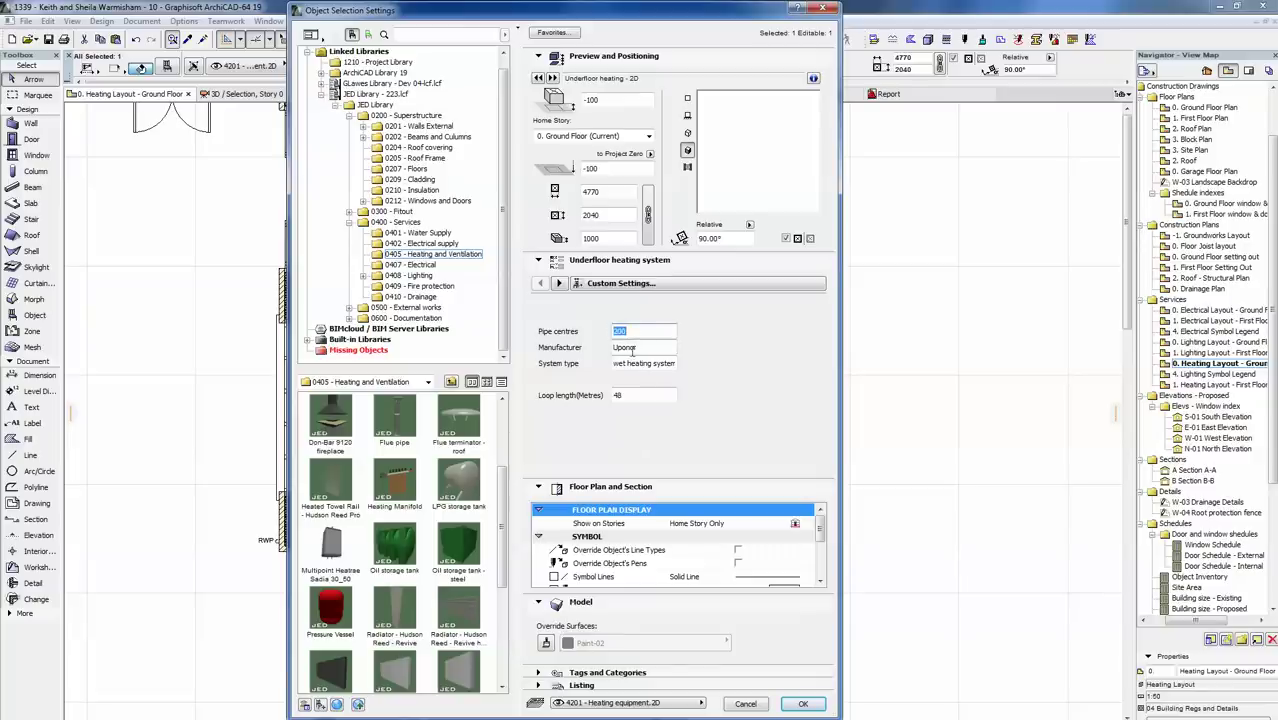
pyautogui.doubleClick(640, 364)
pyautogui.click(671, 363)
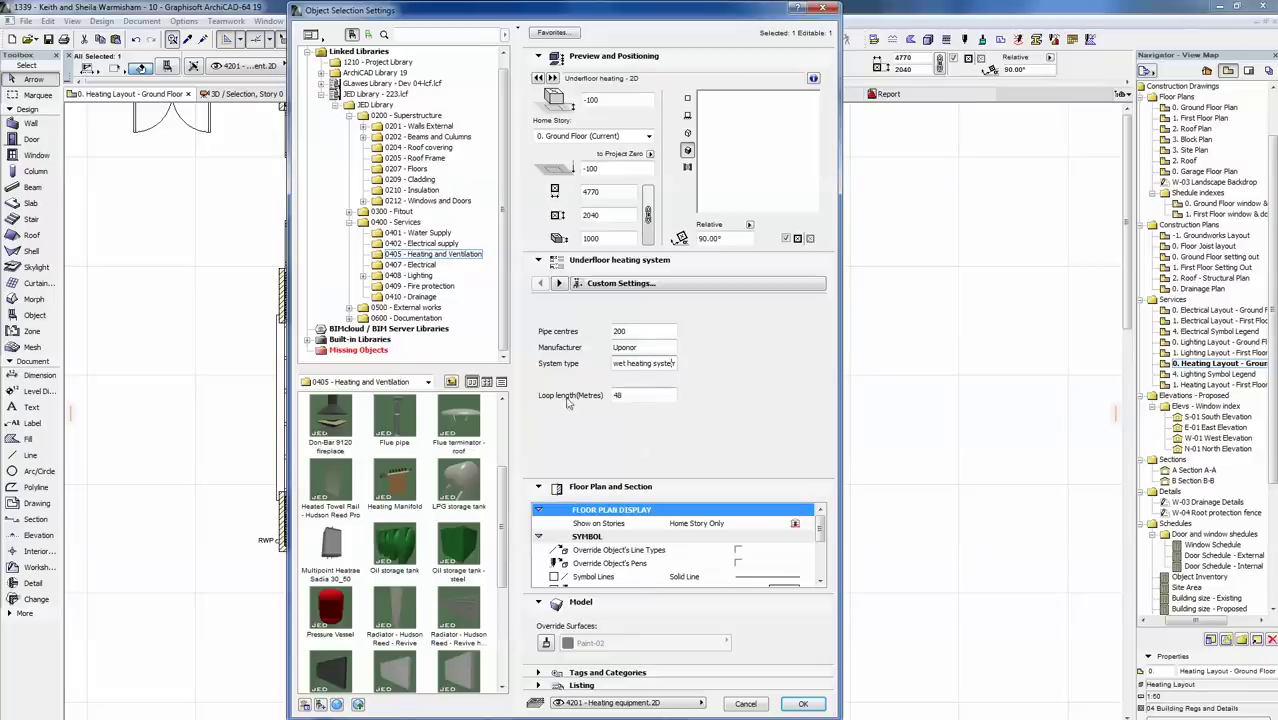
pyautogui.doubleClick(634, 396)
# - Move the settings aside to show the heating plan, recheck pipe centres, then close the dialog
pyautogui.moveTo(605, 18); pyautogui.dragTo(1020, 53)
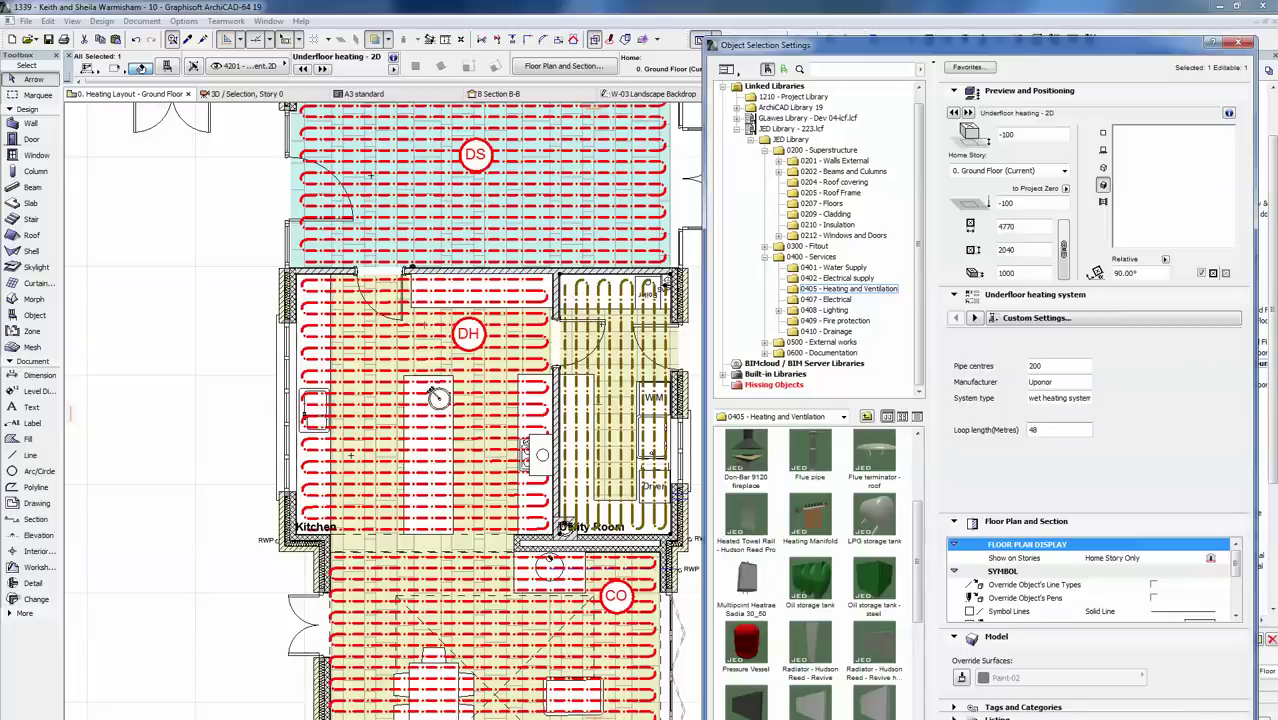
pyautogui.click(1050, 366)
pyautogui.press('Return')
pyautogui.press('Escape')
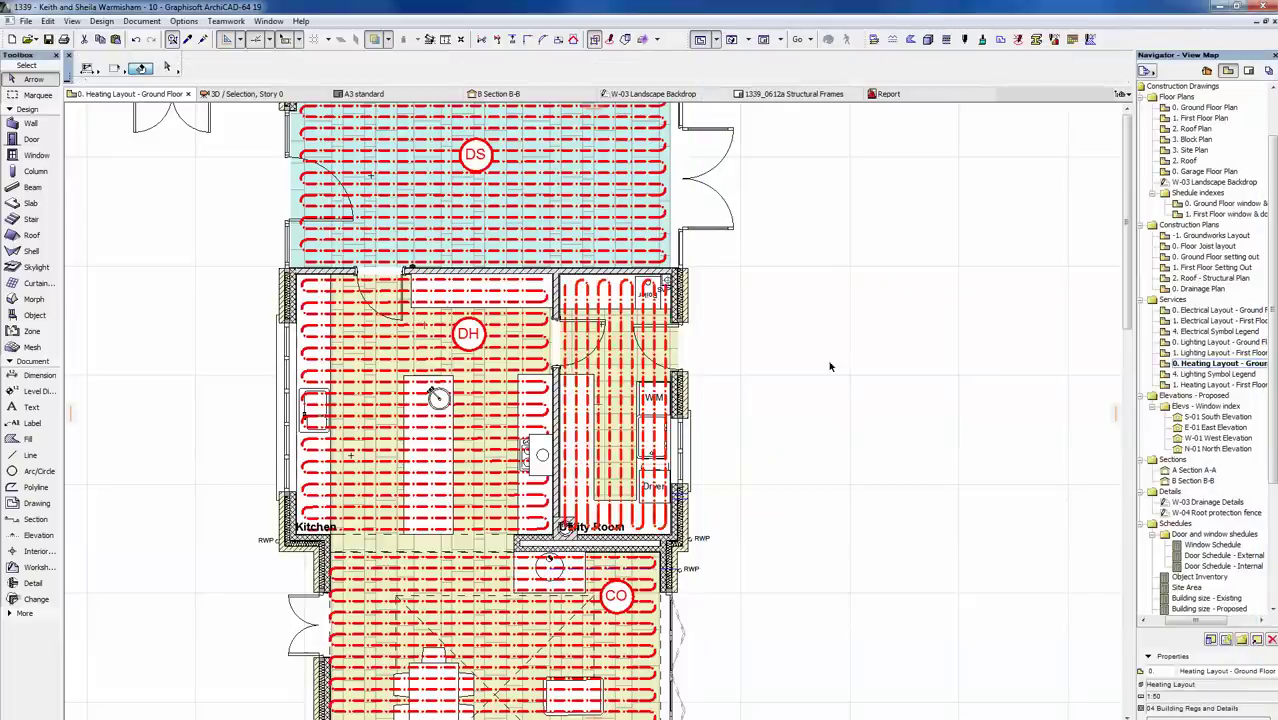
pyautogui.scroll(-2, 820, 331)
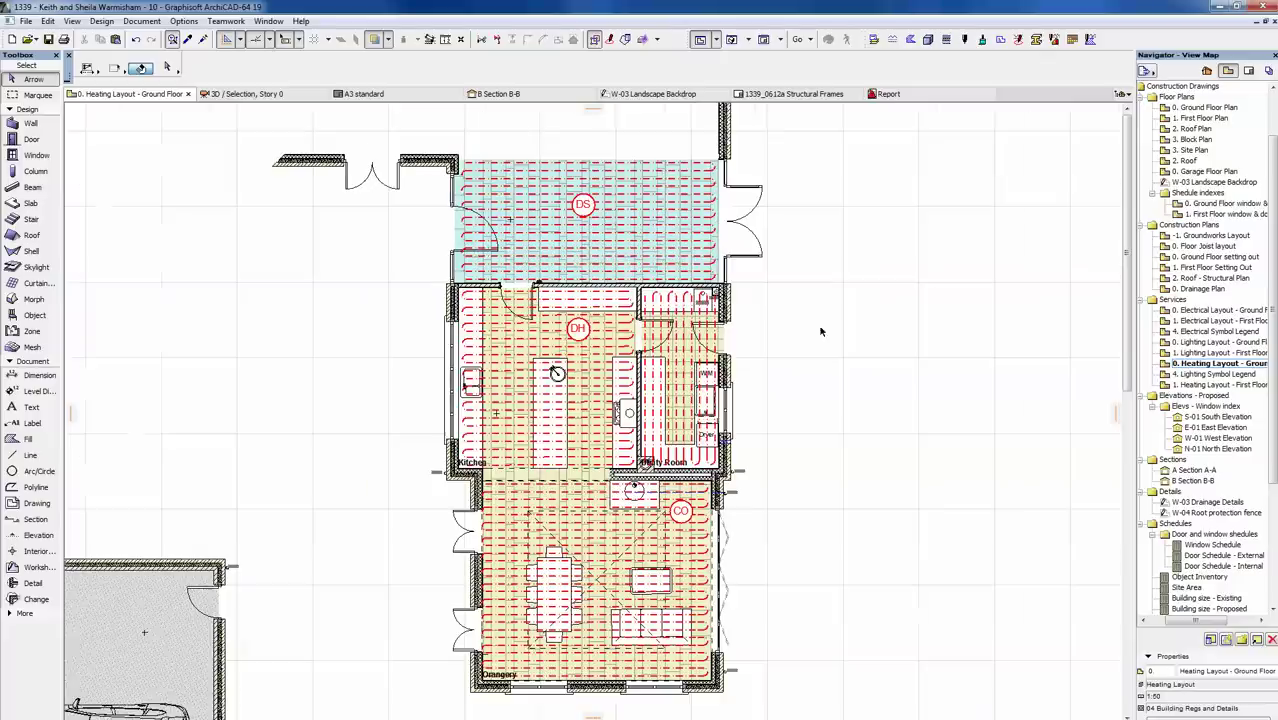
pyautogui.click(584, 206)
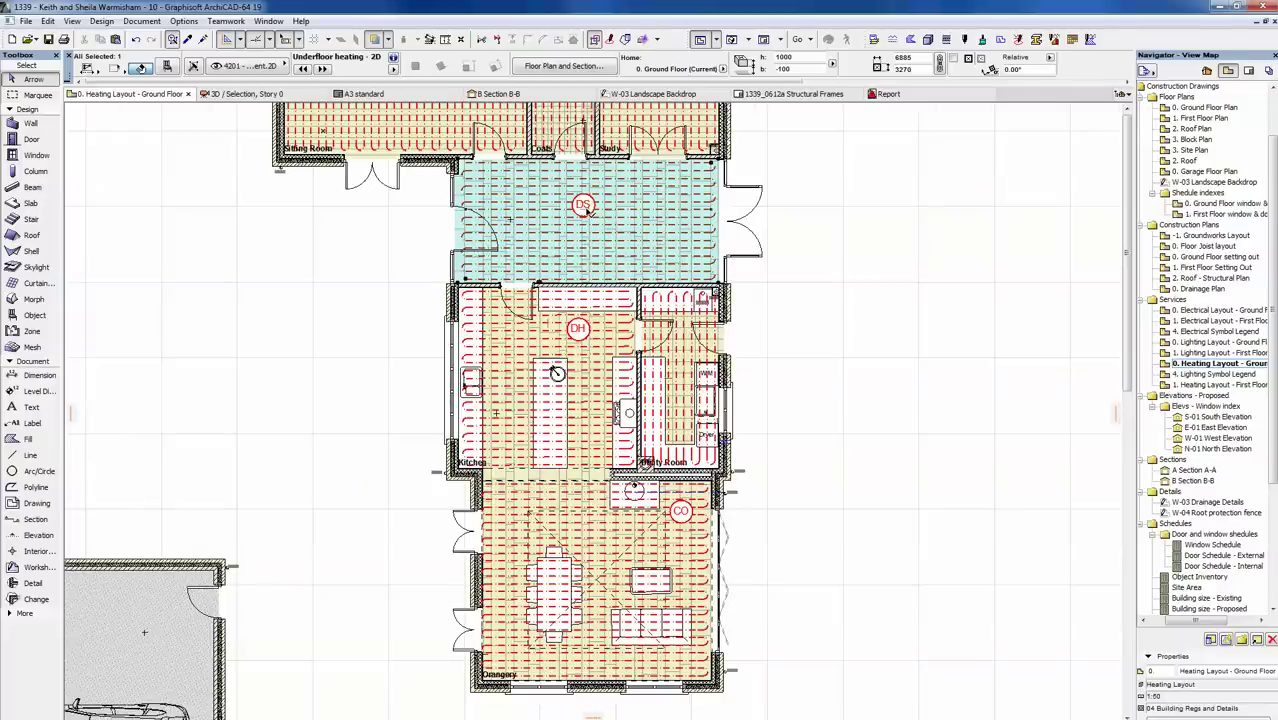
pyautogui.click(578, 330)
pyautogui.scroll(-1, 812, 353)
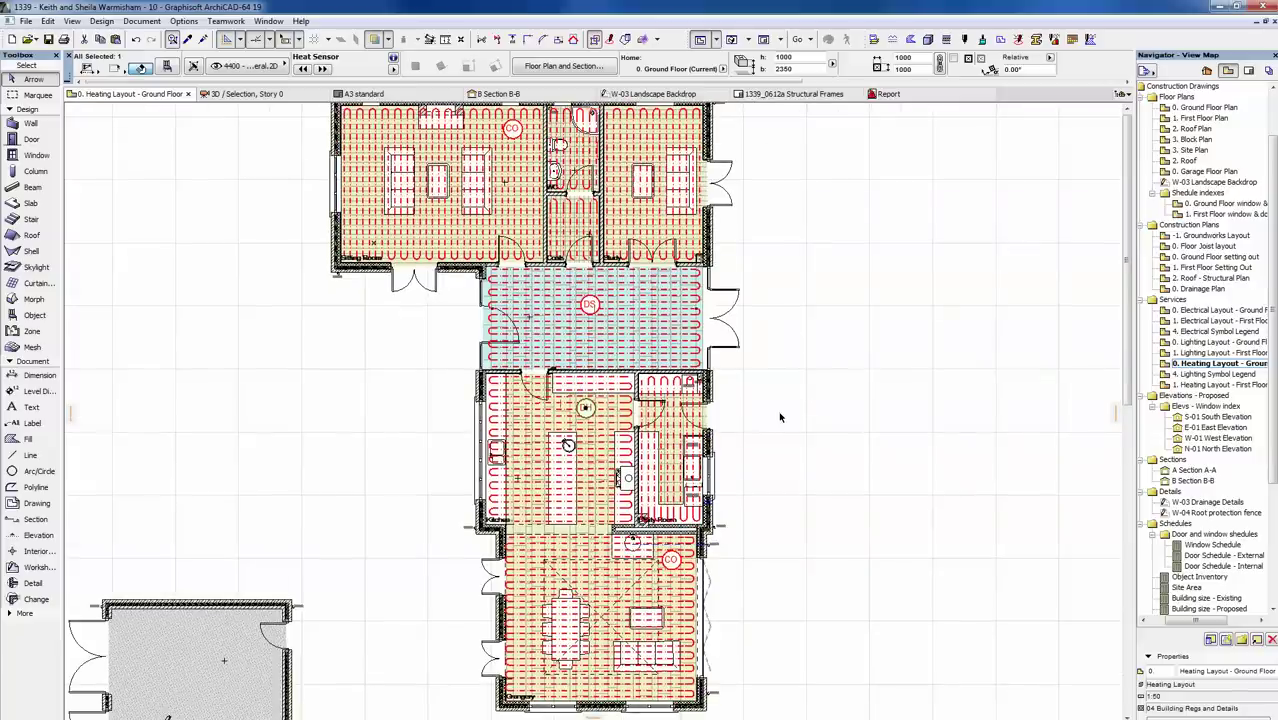
pyautogui.press('Escape')
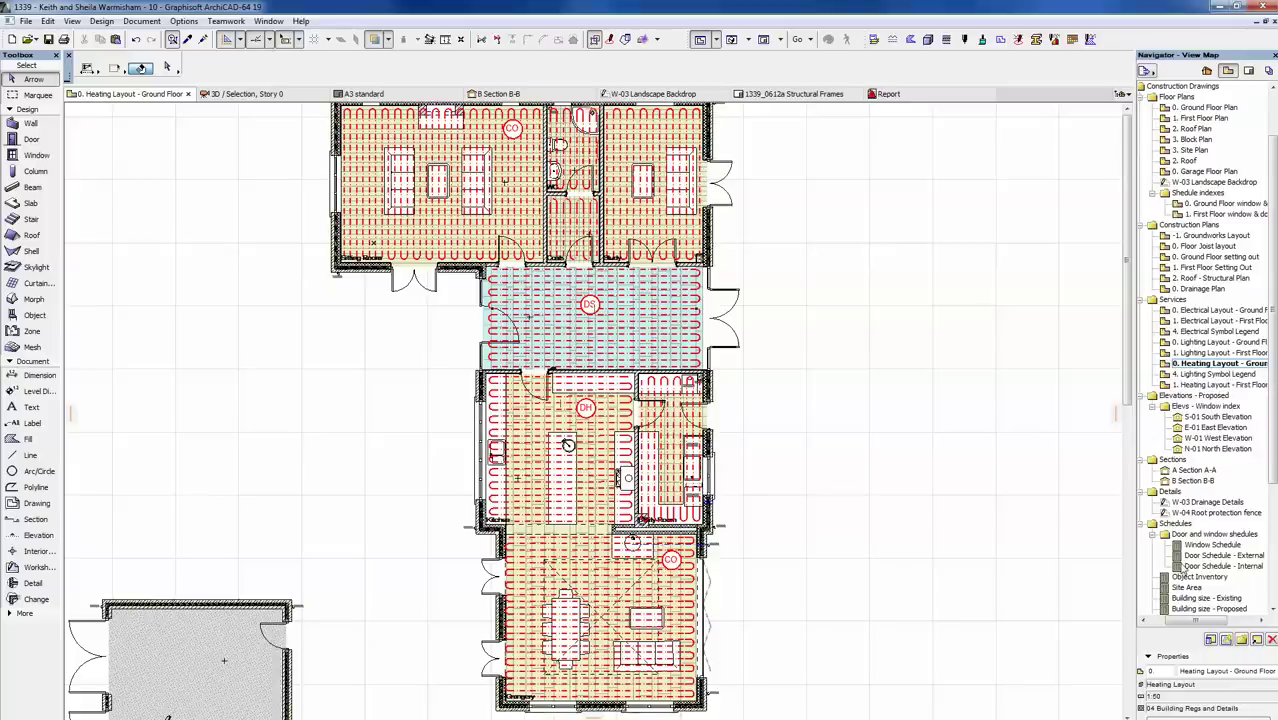
pyautogui.scroll(-2, 1273, 460)
pyautogui.scroll(3, 1272, 470)
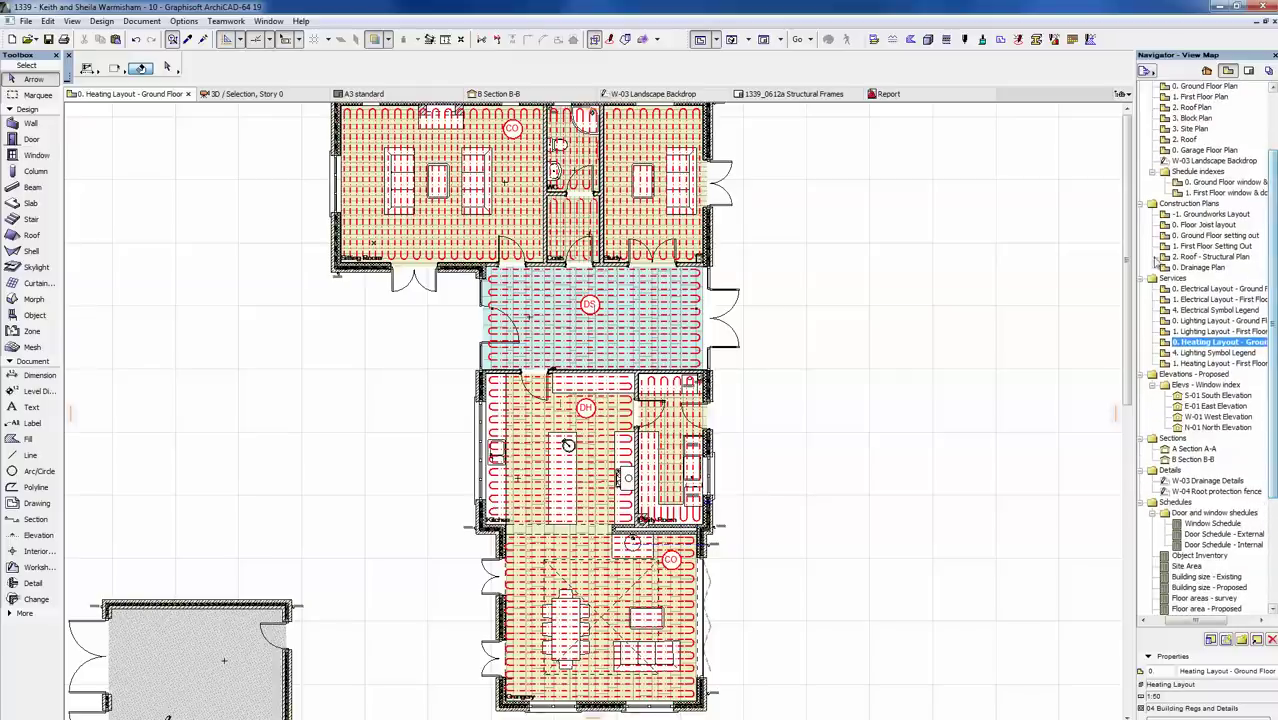
# - Open the -1. Groundworks Layout, select a drain pipe, and pan down to select the oil storage tank
pyautogui.doubleClick(1217, 214)
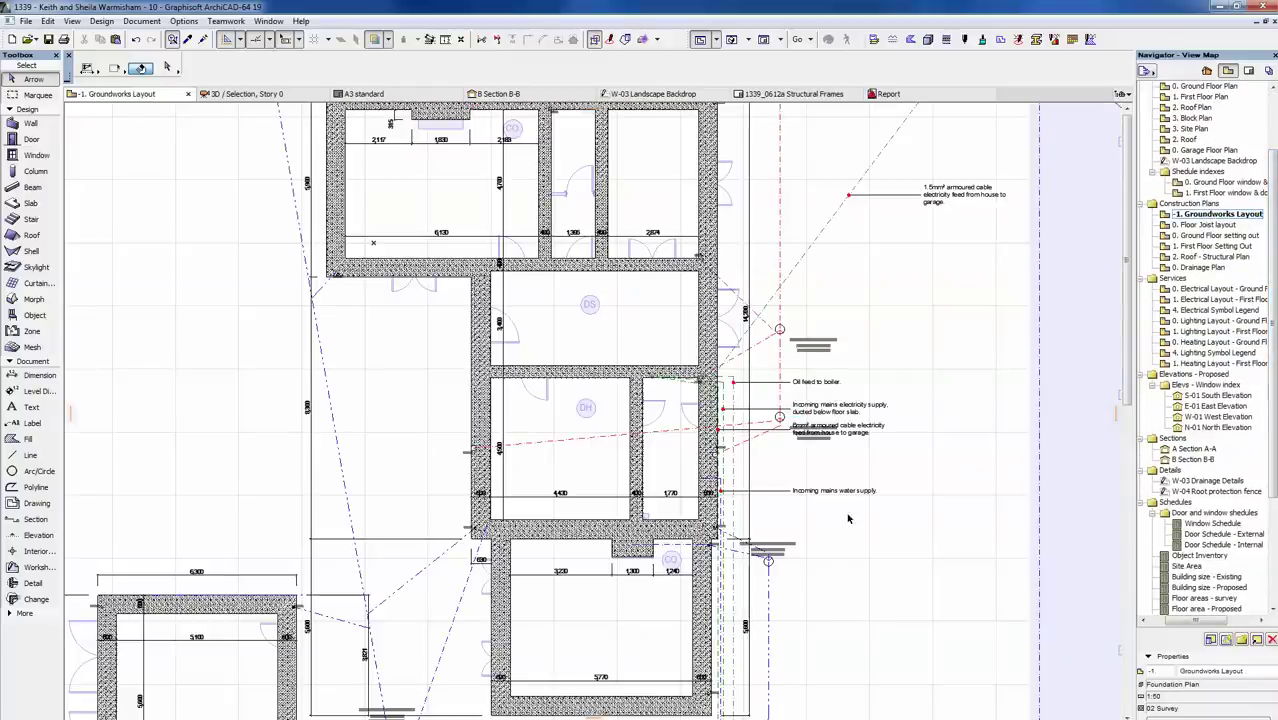
pyautogui.click(731, 517)
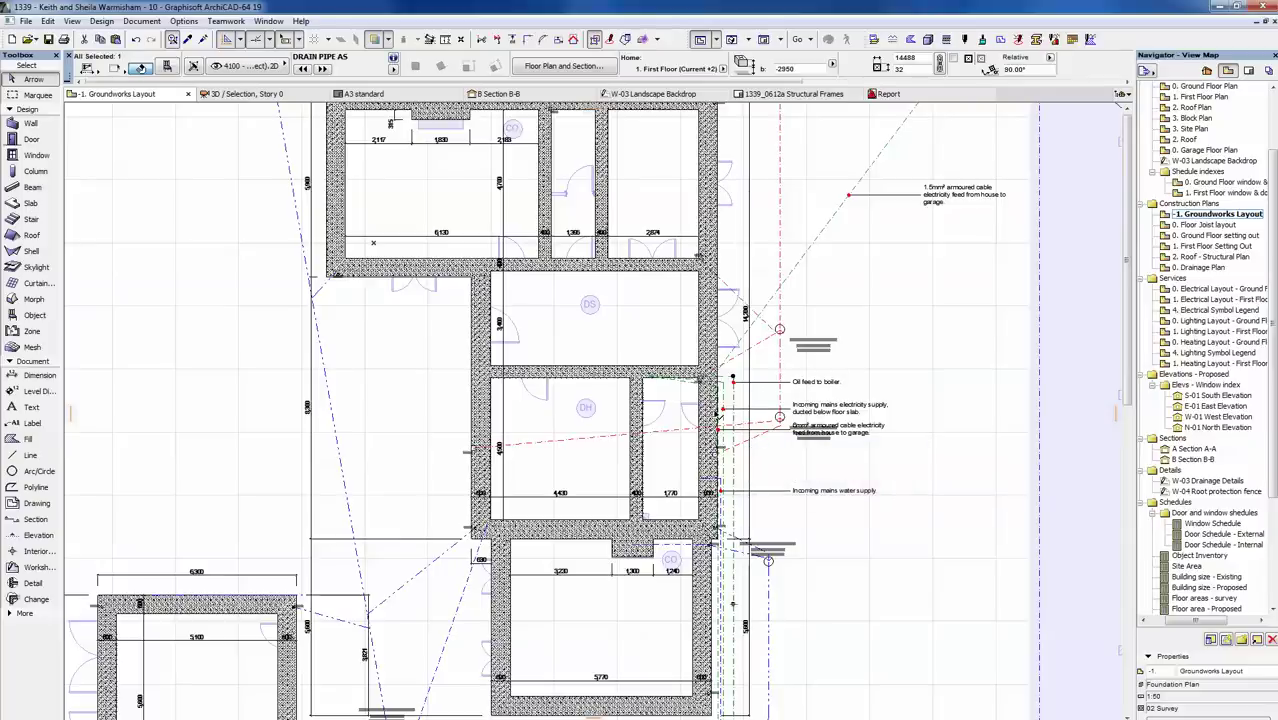
pyautogui.moveTo(859, 648); pyautogui.dragTo(876, 395, button='middle')
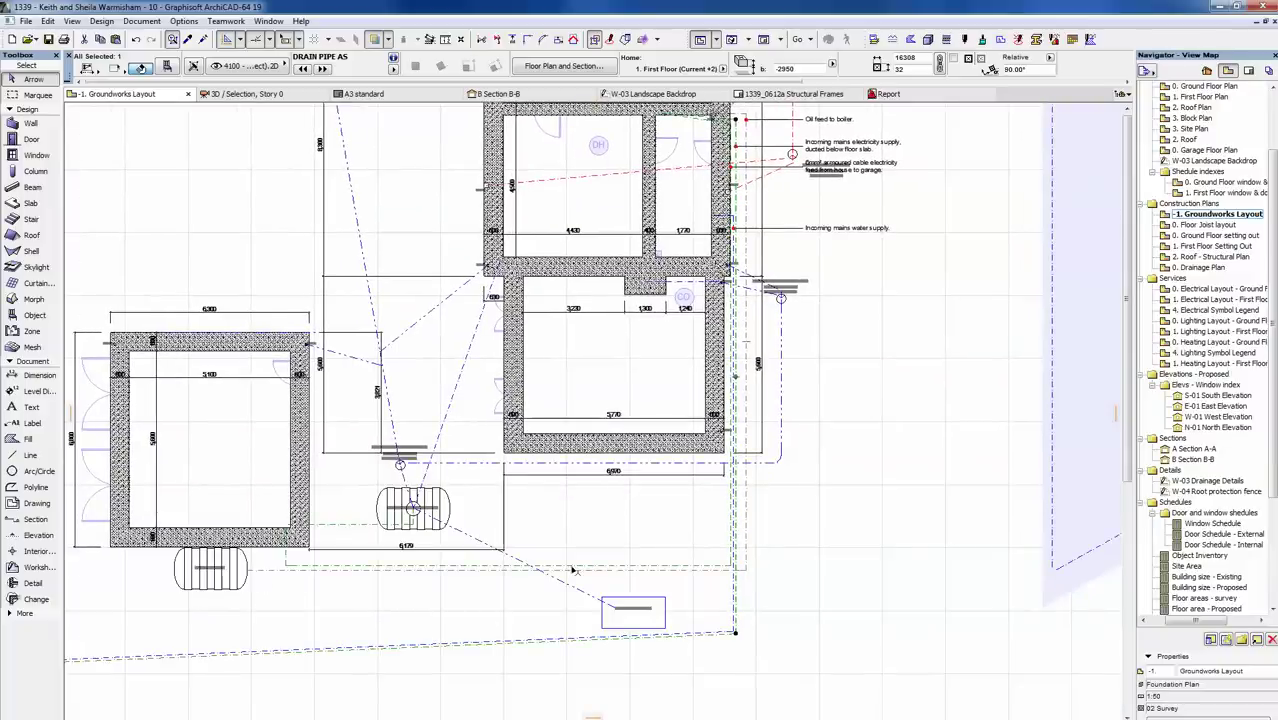
pyautogui.click(205, 585)
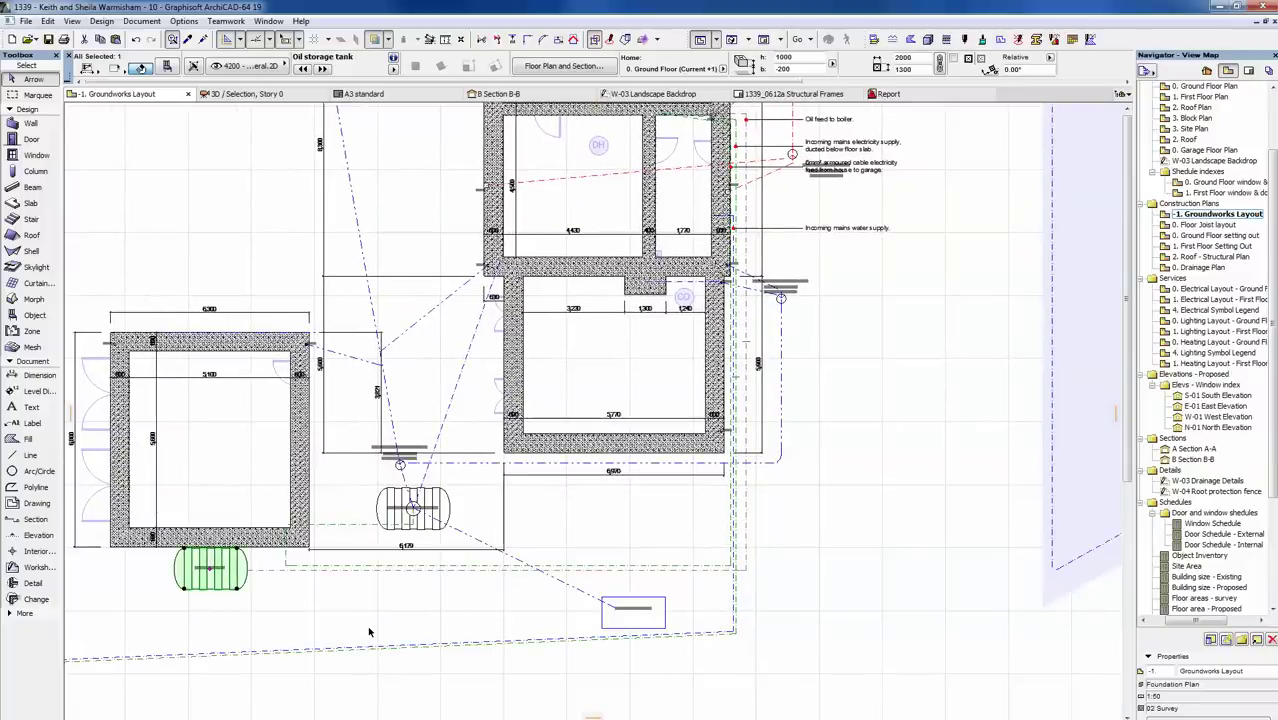
pyautogui.press('F5')
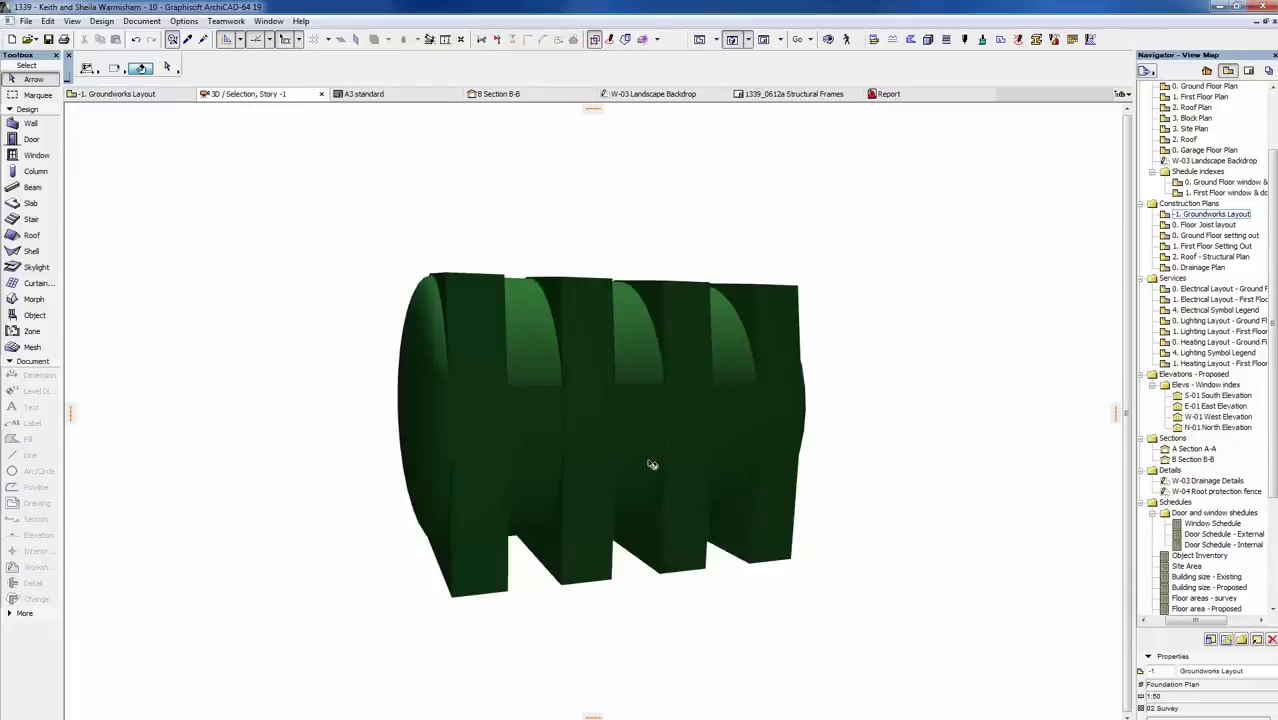
pyautogui.press('F2')
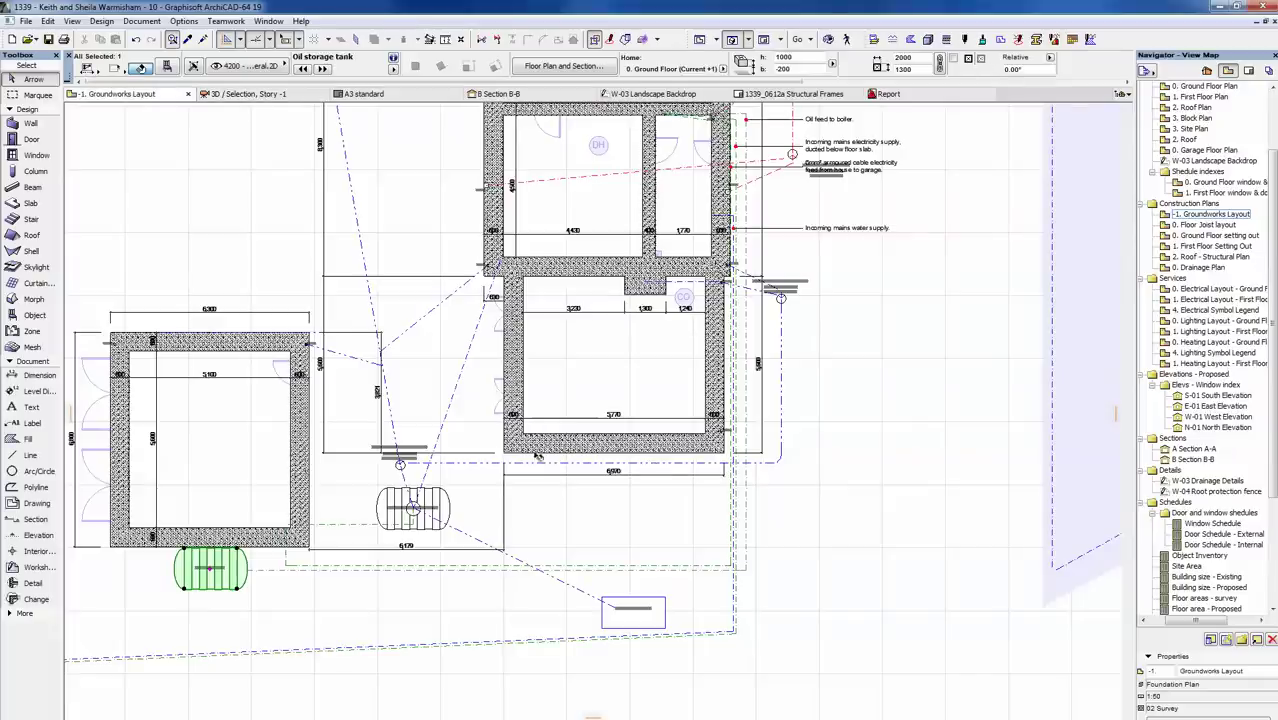
pyautogui.click(415, 508)
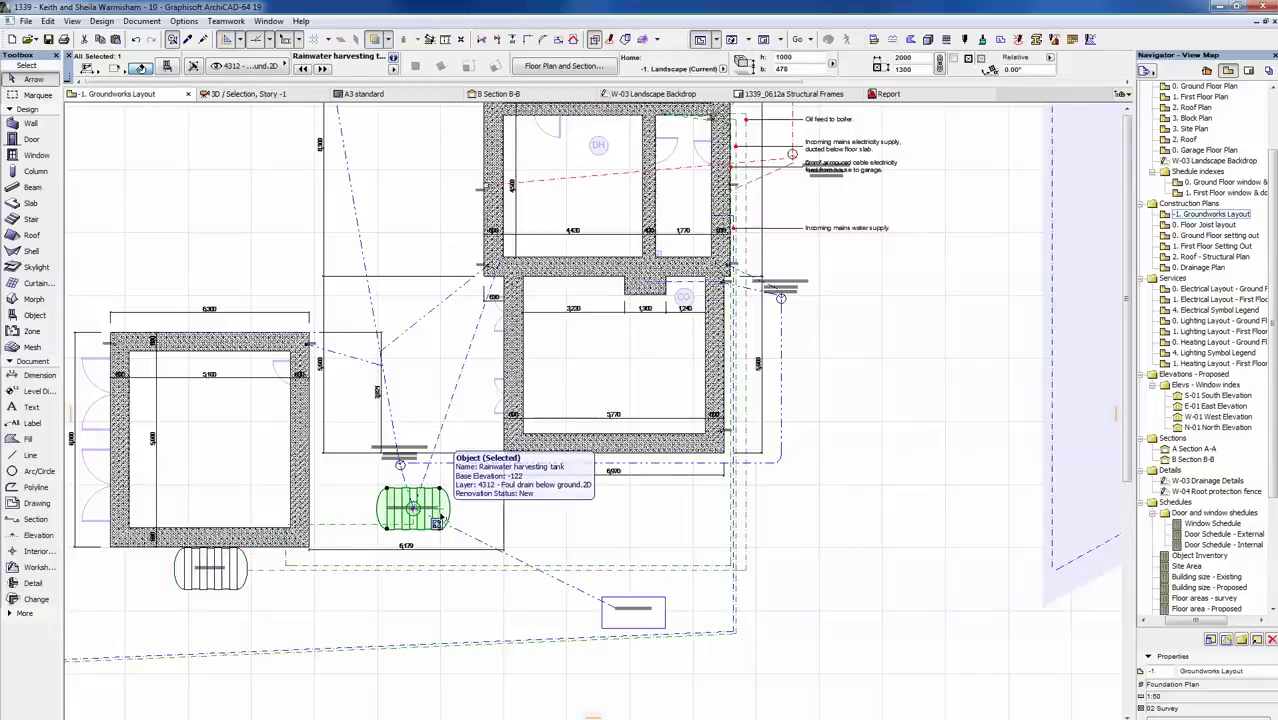
pyautogui.press('F5')
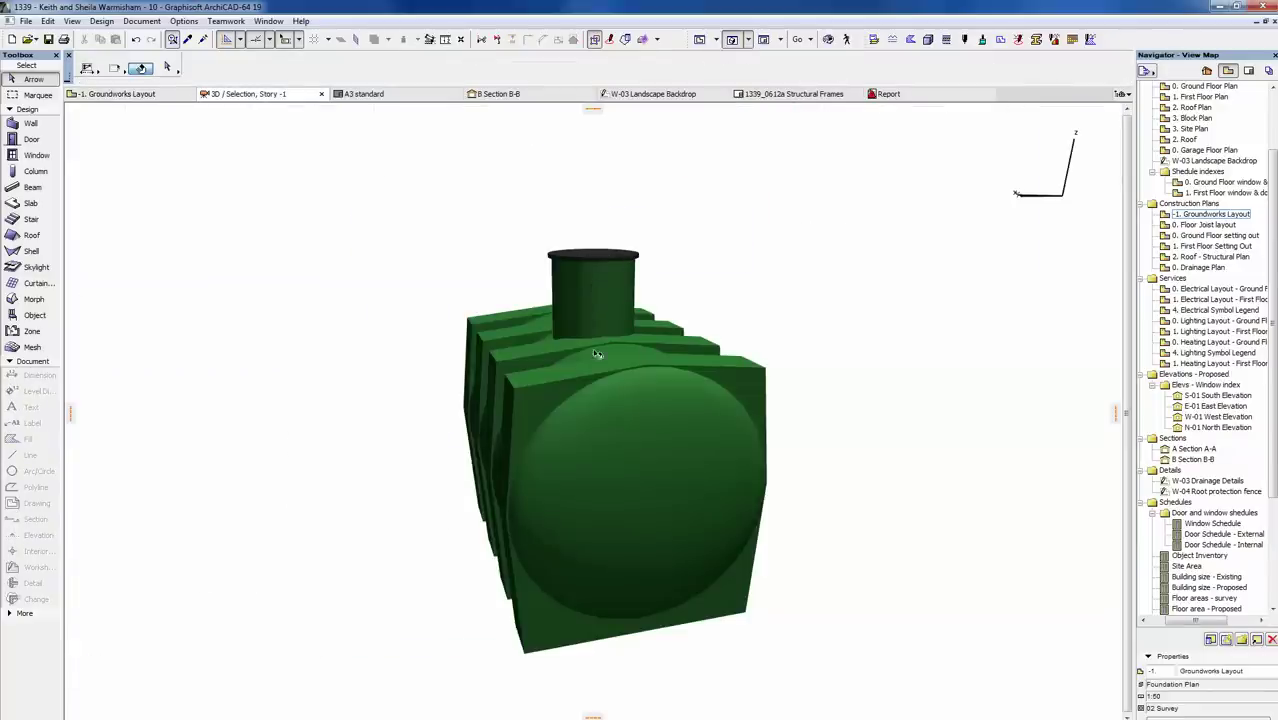
pyautogui.moveTo(723, 491)
pyautogui.press('F2')
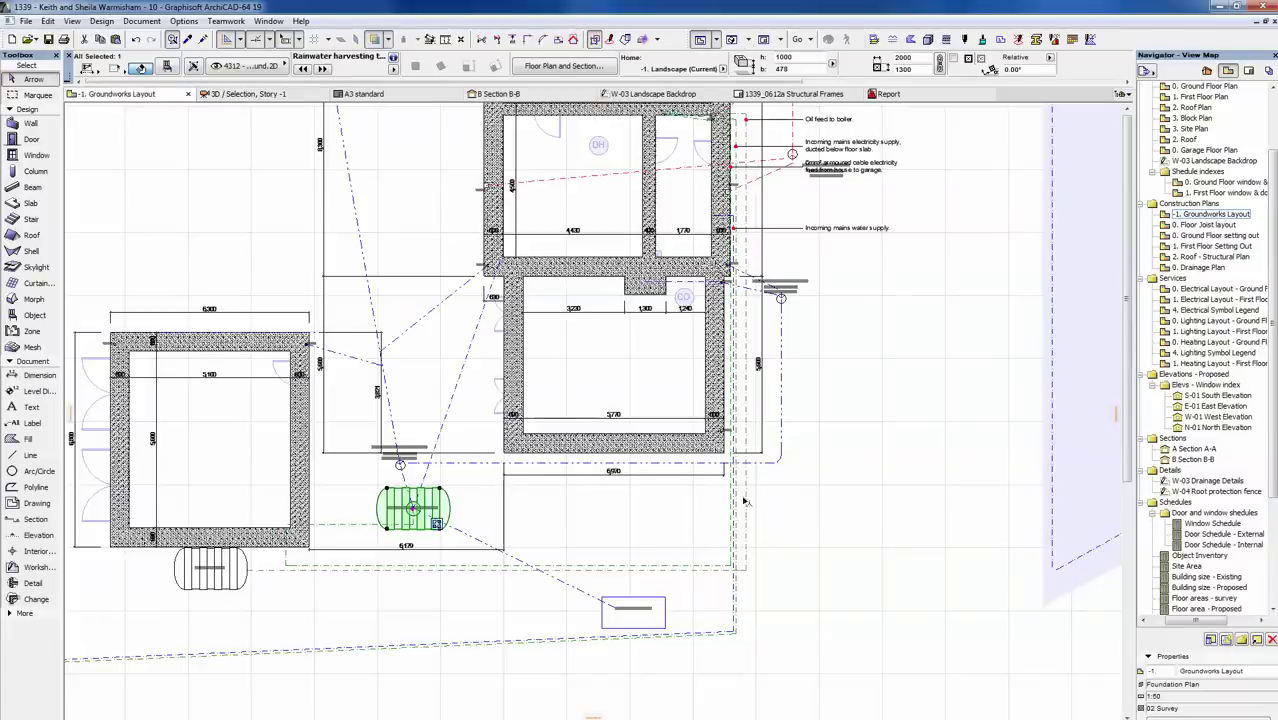
pyautogui.press('Escape')
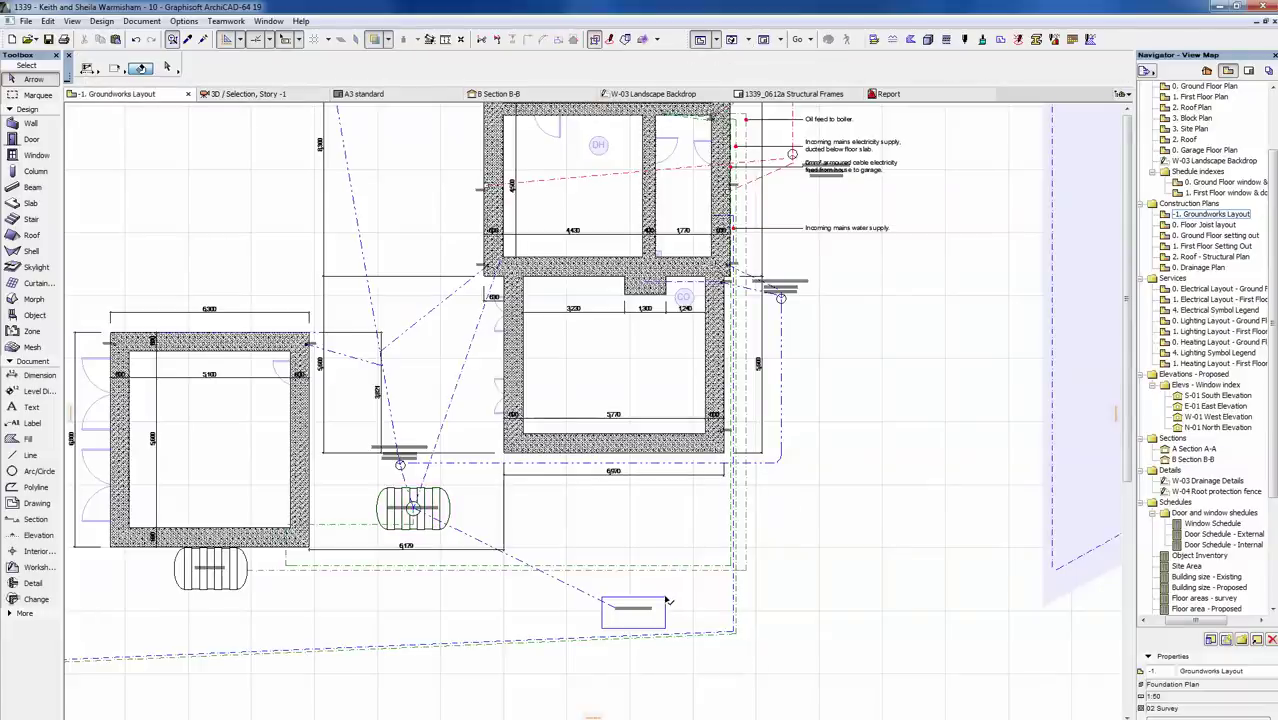
# - Select and zoom in on the 2.0mCu soakaway, then open its object settings
pyautogui.click(666, 601)
pyautogui.scroll(5, 668, 601)
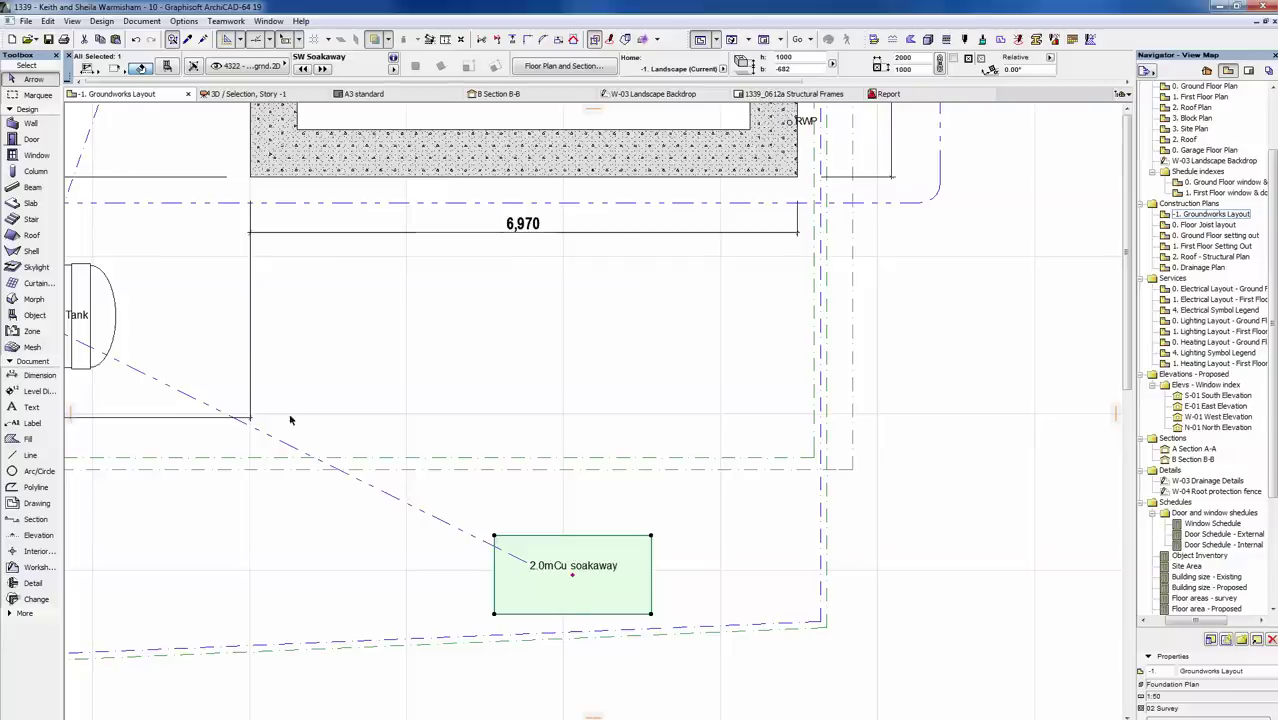
pyautogui.hscroll(-3, 270, 345)
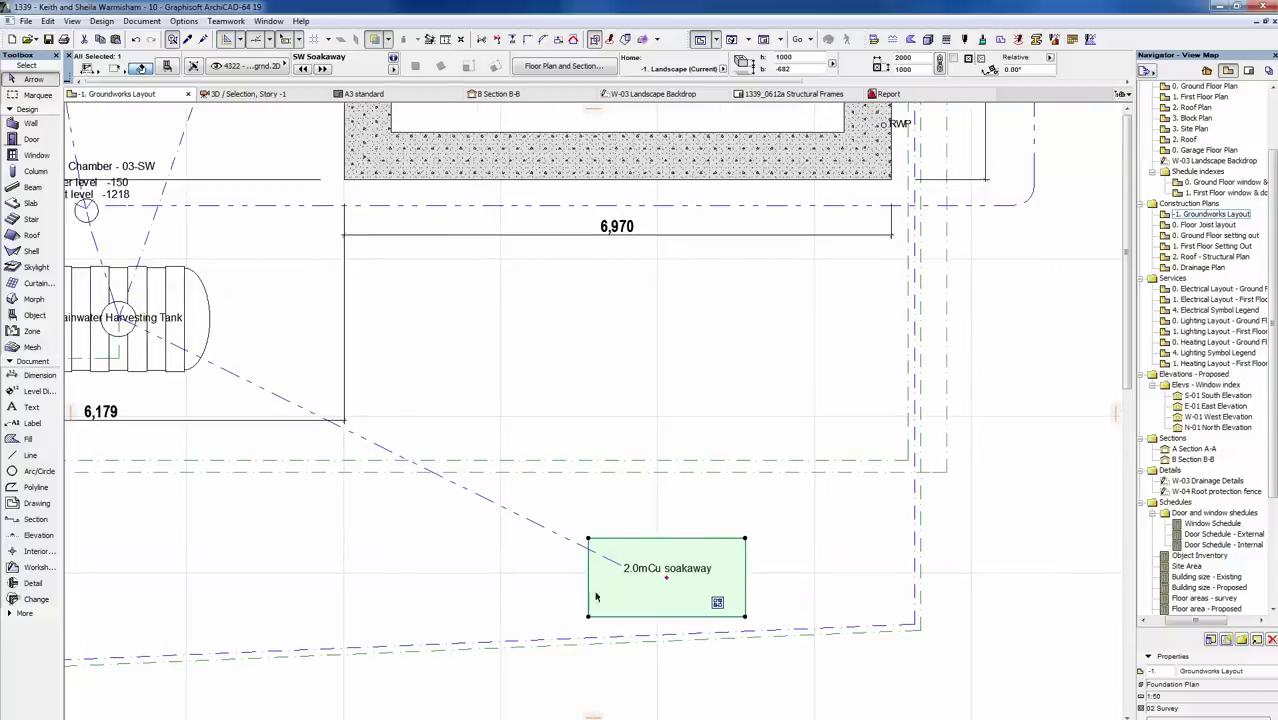
pyautogui.click(166, 67)
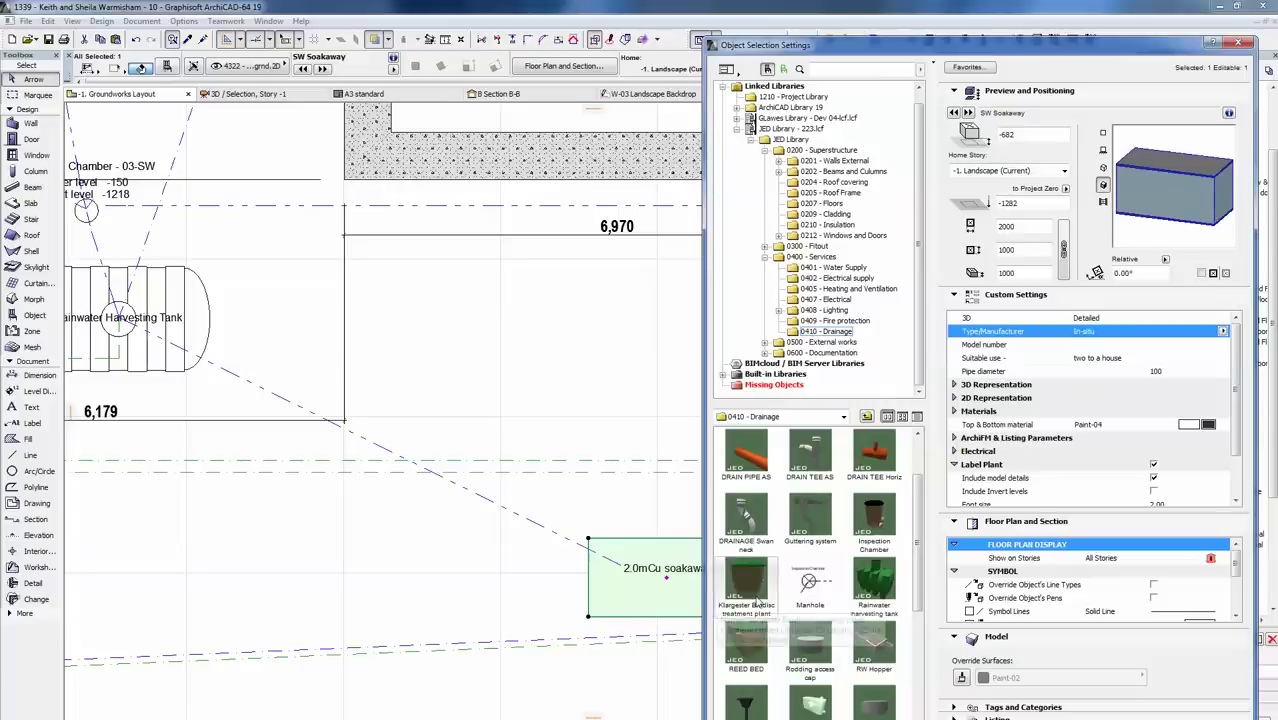
# - Try the 1m3 and Marley soakaway types, preview the 2D symbol, then close the settings
pyautogui.click(1222, 331)
pyautogui.click(1246, 345)
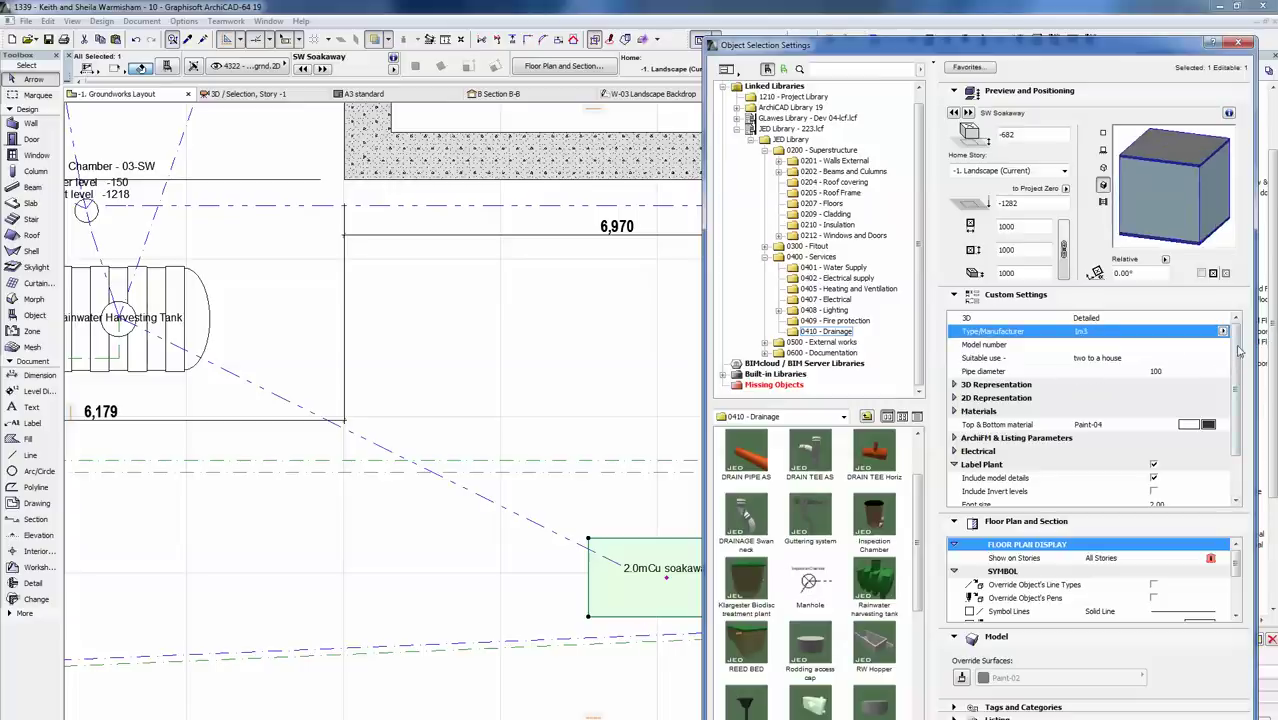
pyautogui.click(1249, 358)
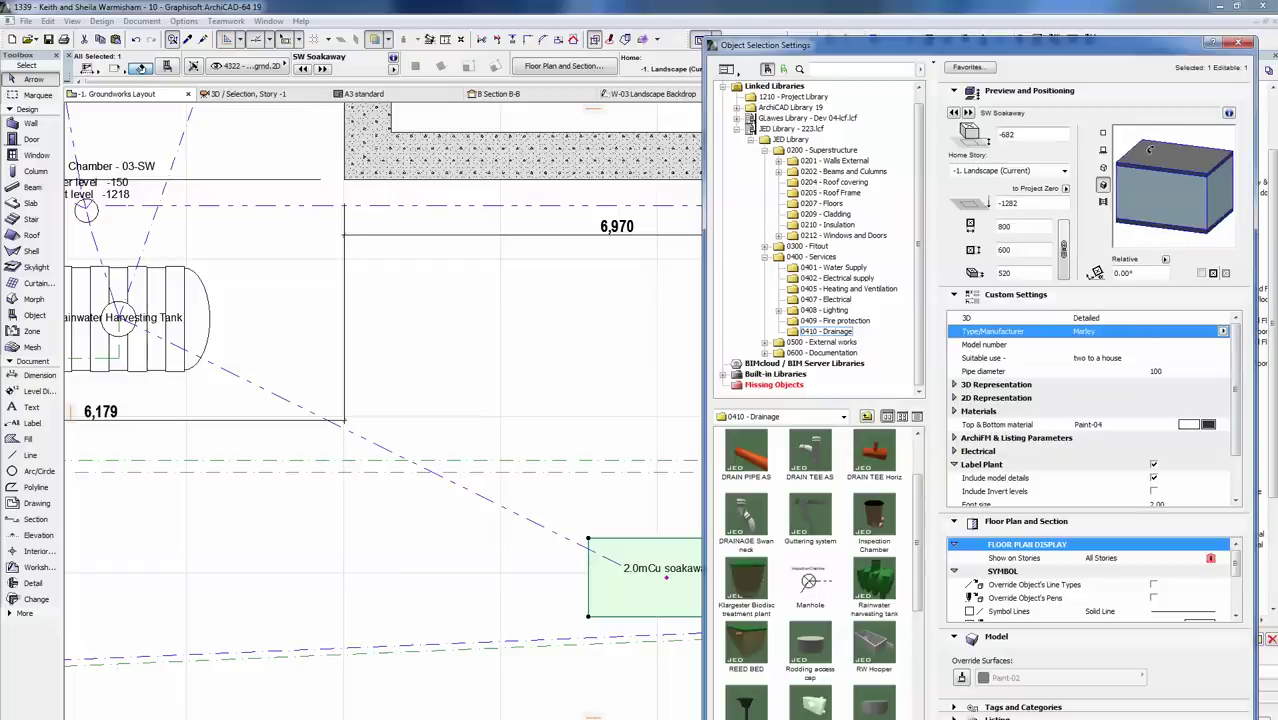
pyautogui.click(1103, 133)
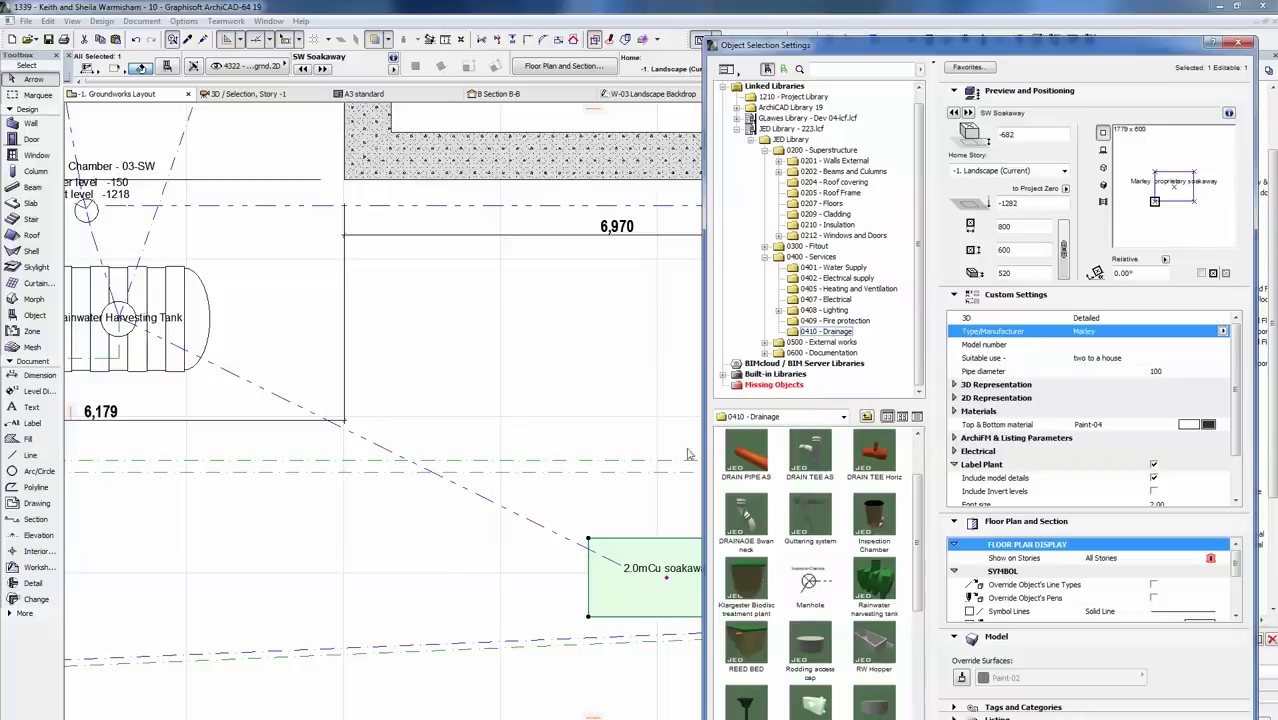
pyautogui.click(1222, 333)
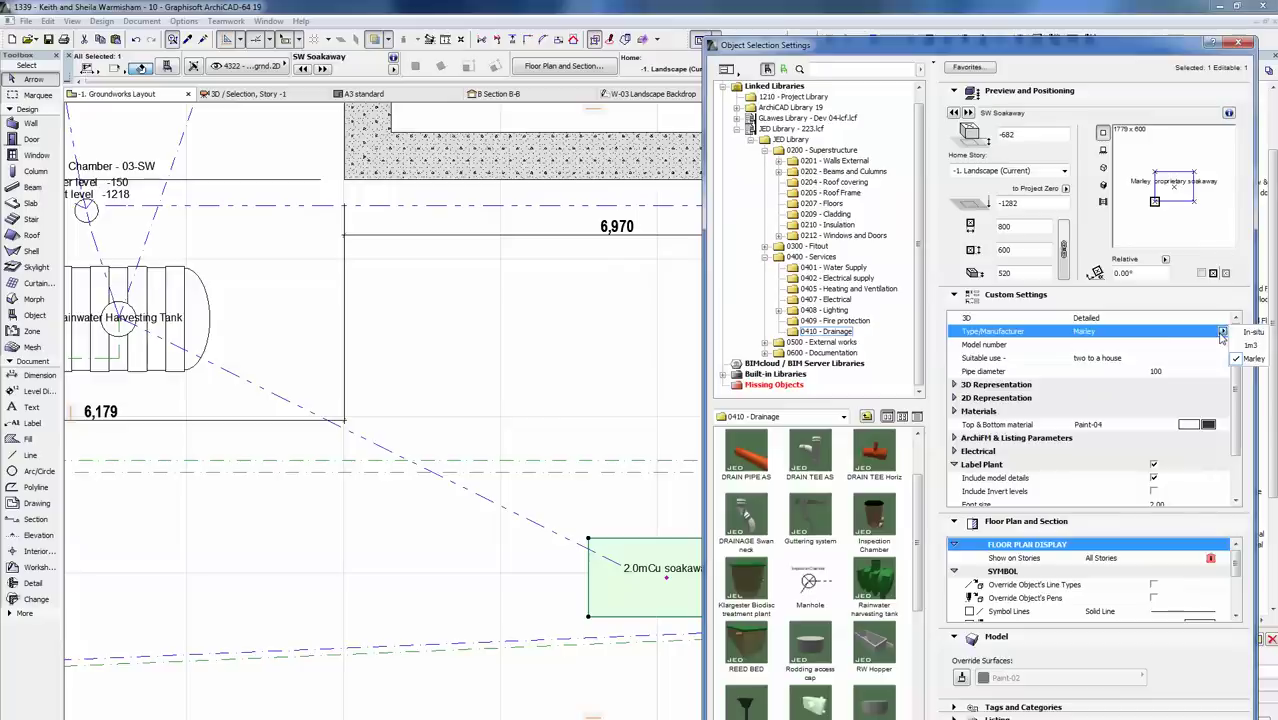
pyautogui.click(1222, 336)
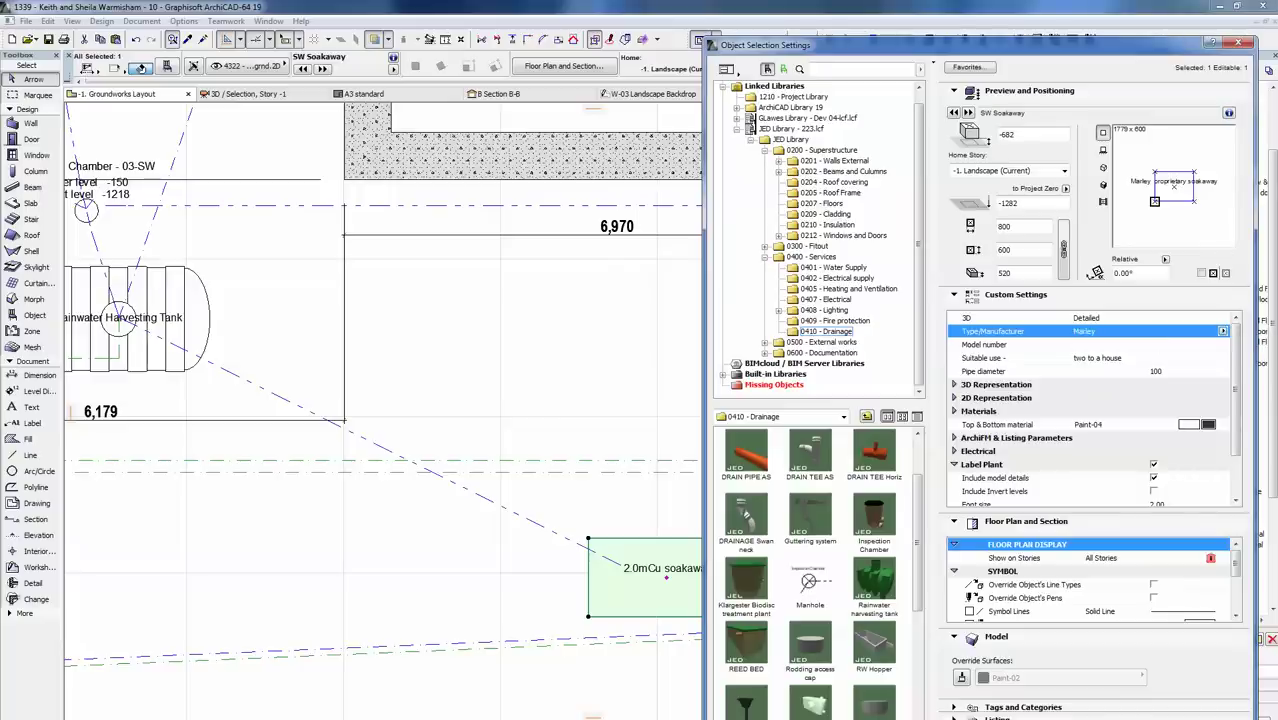
pyautogui.press('Return')
# - Deselect the soakaway, pan over the main house, and open the 0. Floor Joist layout plan
pyautogui.click(813, 403)
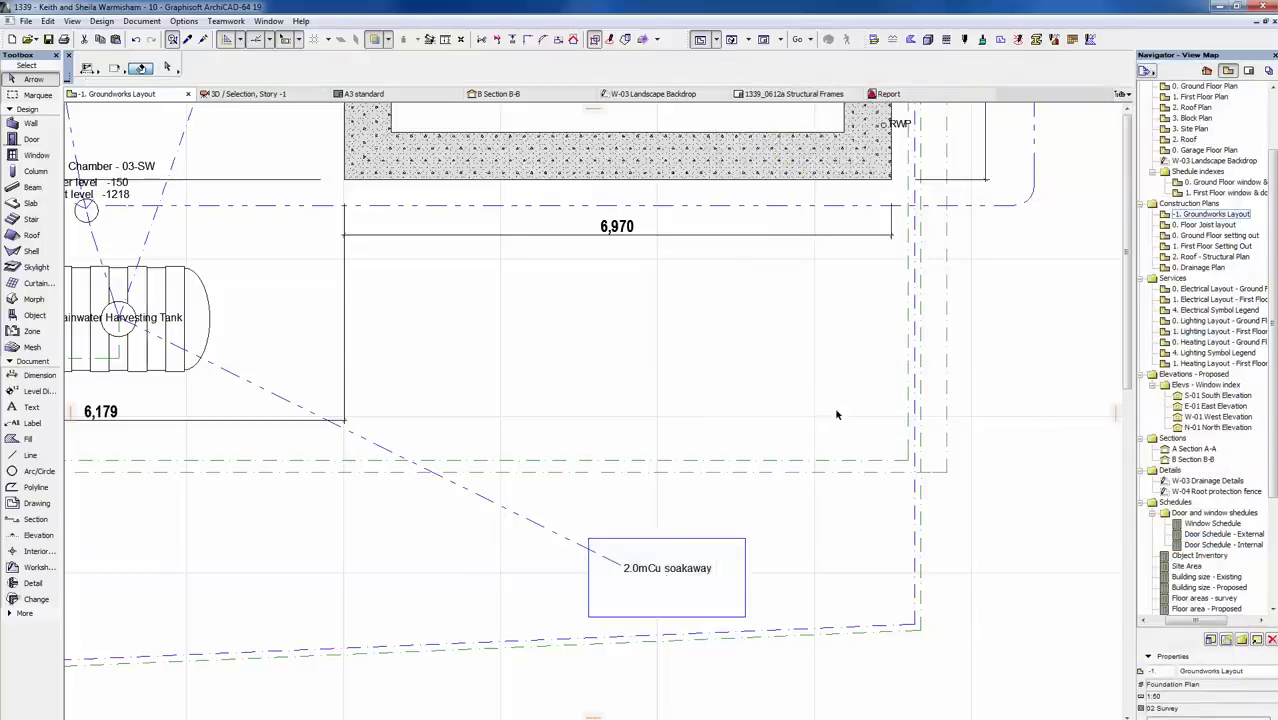
pyautogui.scroll(-4, 832, 417)
pyautogui.moveTo(832, 417); pyautogui.dragTo(765, 573, button='middle')
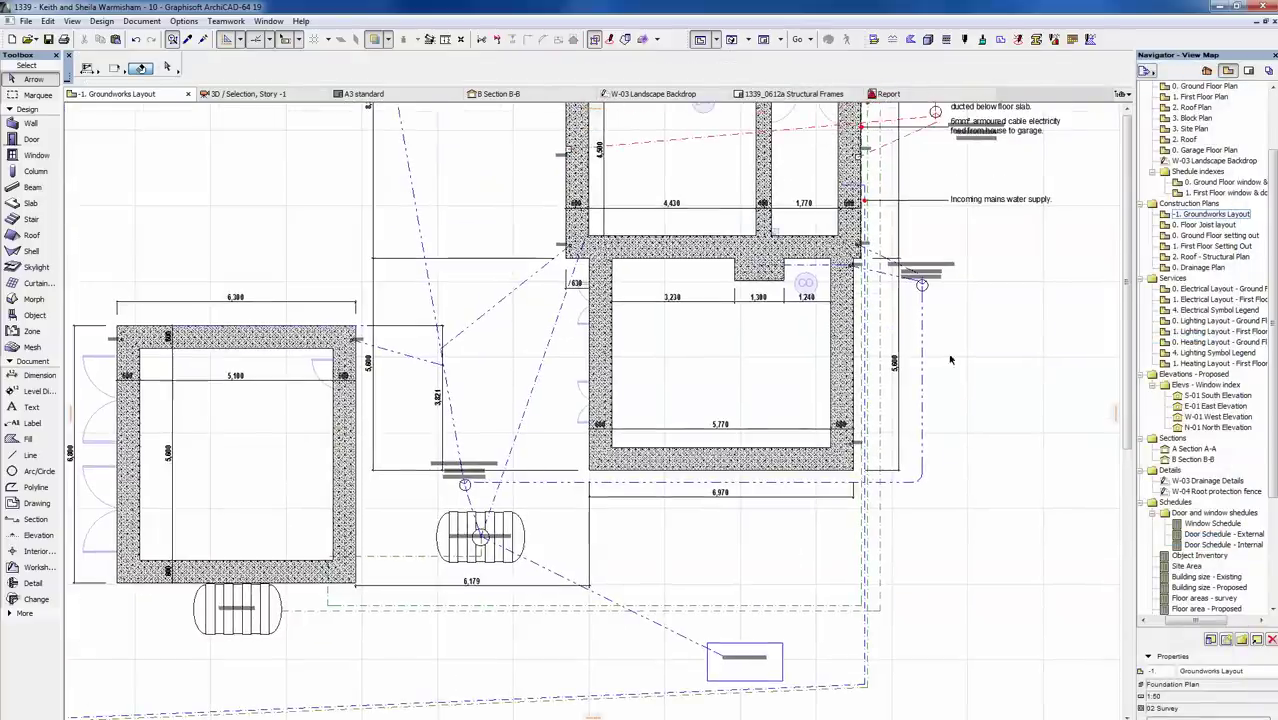
pyautogui.moveTo(1020, 255); pyautogui.dragTo(950, 417, button='middle')
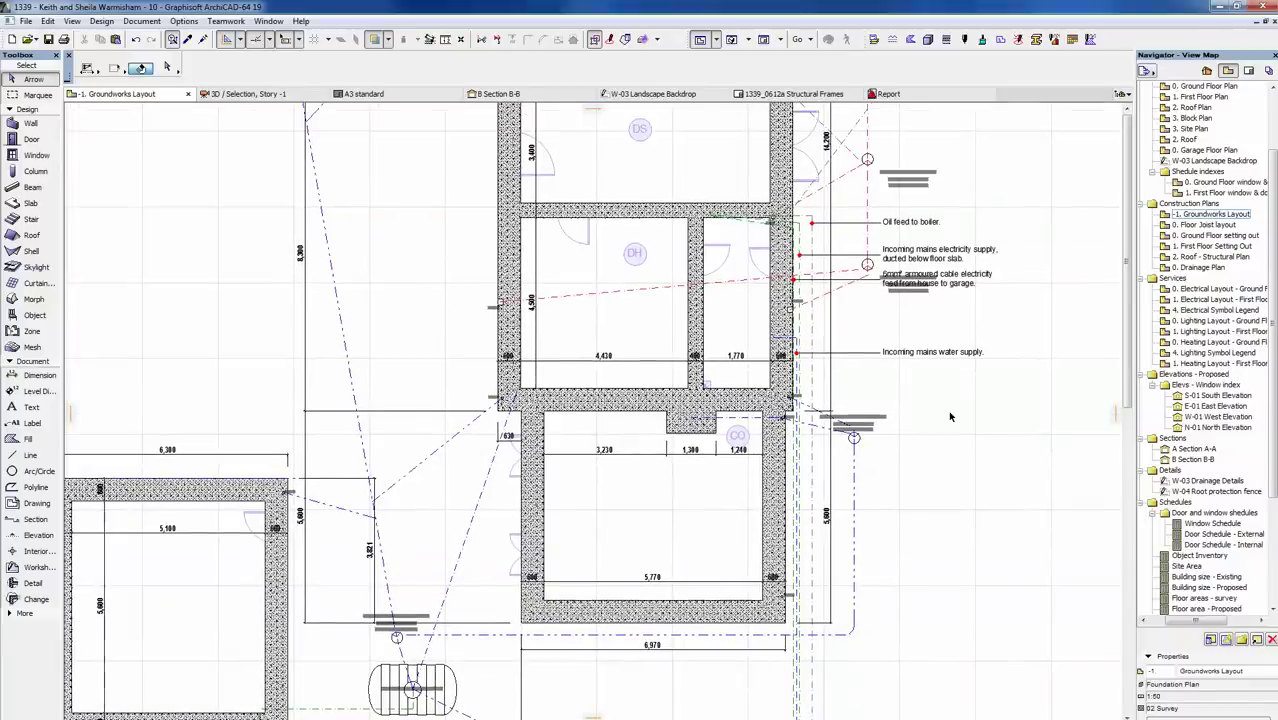
pyautogui.moveTo(815, 437); pyautogui.dragTo(930, 346, button='middle')
pyautogui.moveTo(578, 479); pyautogui.dragTo(631, 462, button='middle')
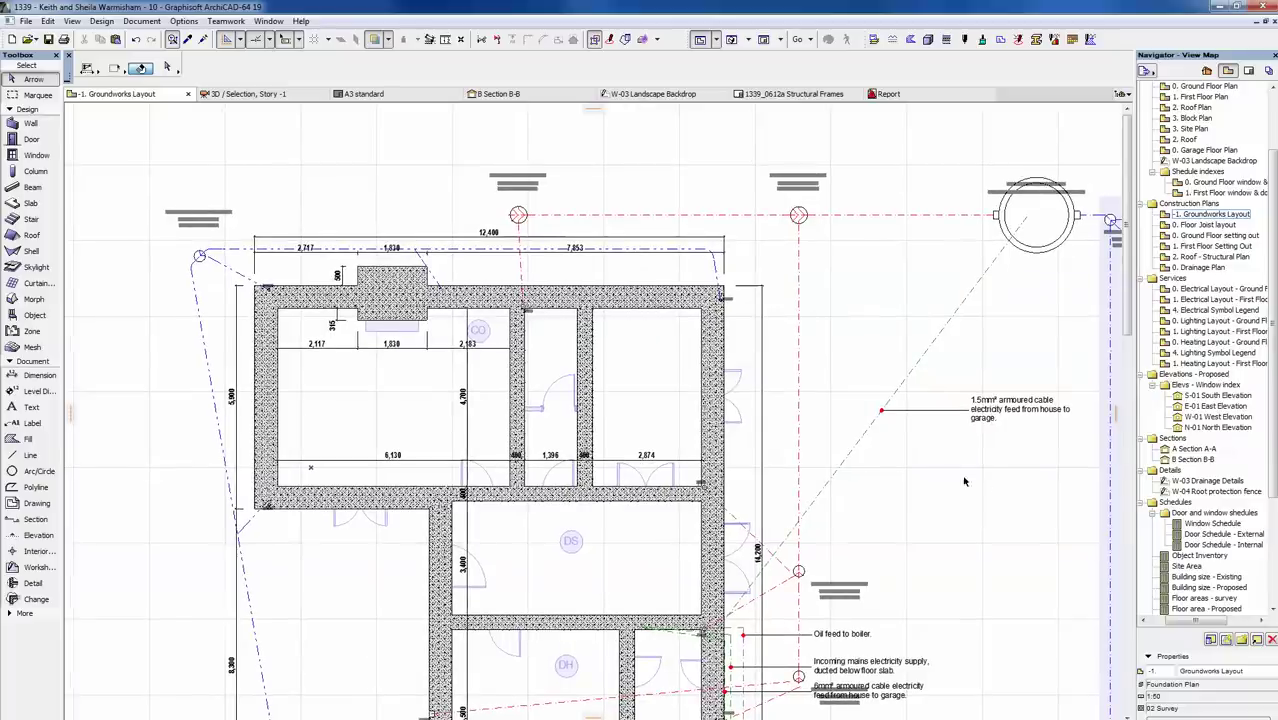
pyautogui.moveTo(984, 484); pyautogui.dragTo(912, 429, button='middle')
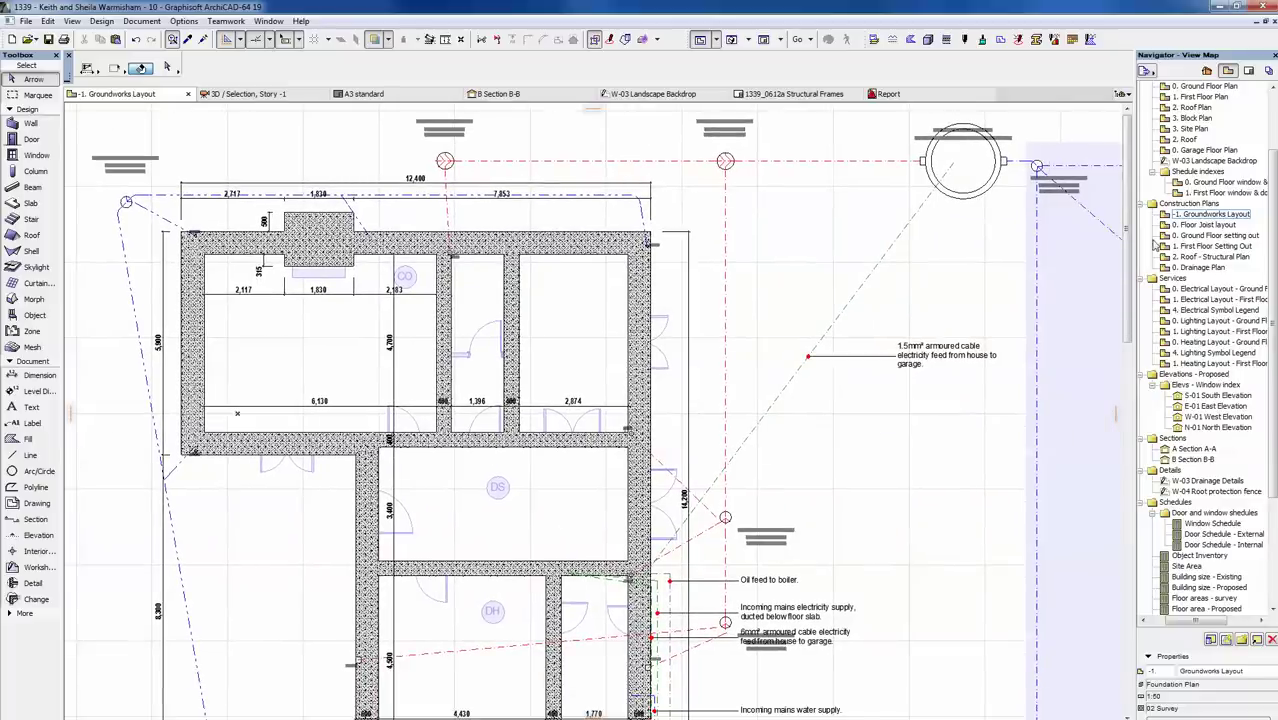
pyautogui.doubleClick(1212, 225)
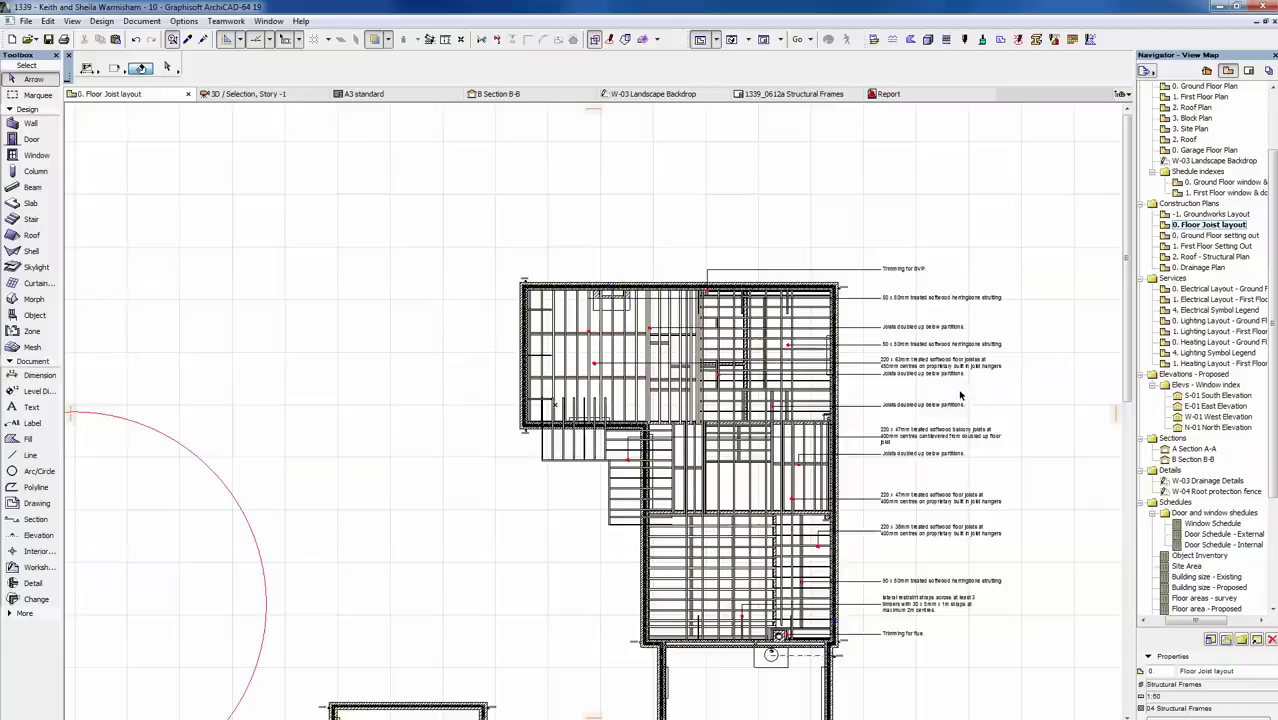
# - Select the top-left room's joist group, checking the 220 x 63mm label, and show it alone in 3D with F5
pyautogui.moveTo(1047, 668); pyautogui.dragTo(998, 508, button='middle')
pyautogui.scroll(5, 800, 295)
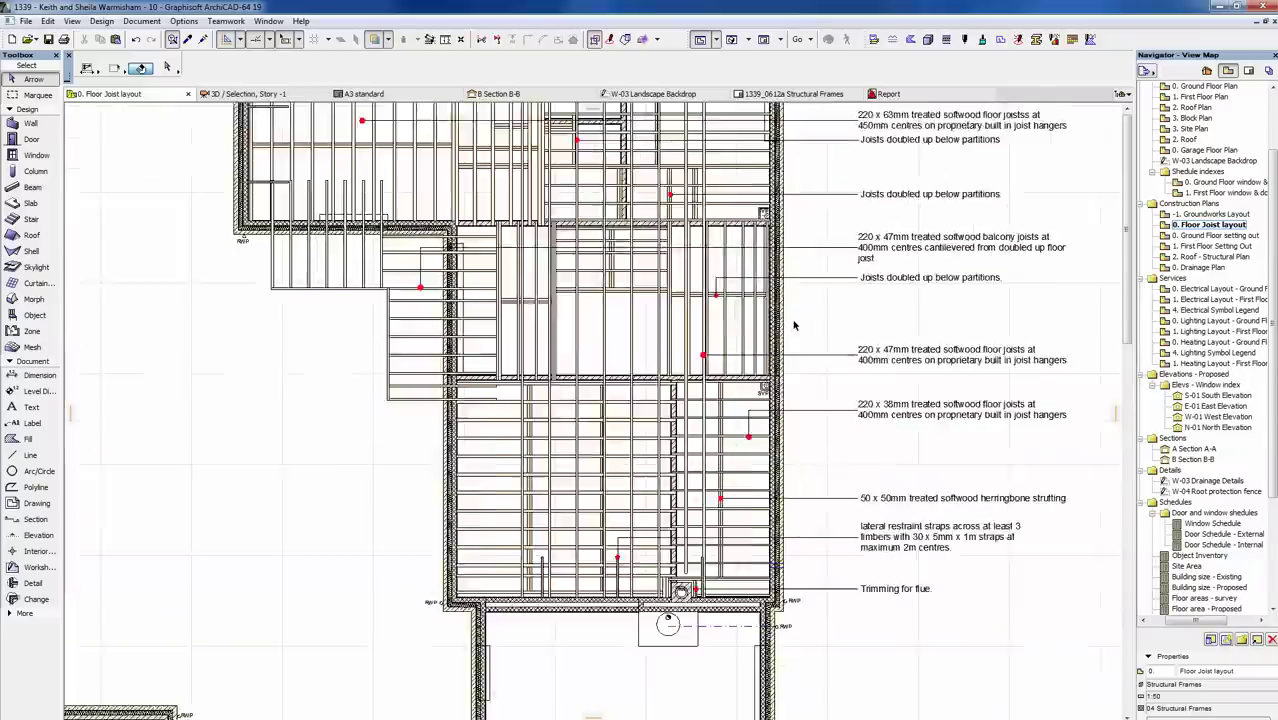
pyautogui.moveTo(838, 313); pyautogui.dragTo(784, 458, button='middle')
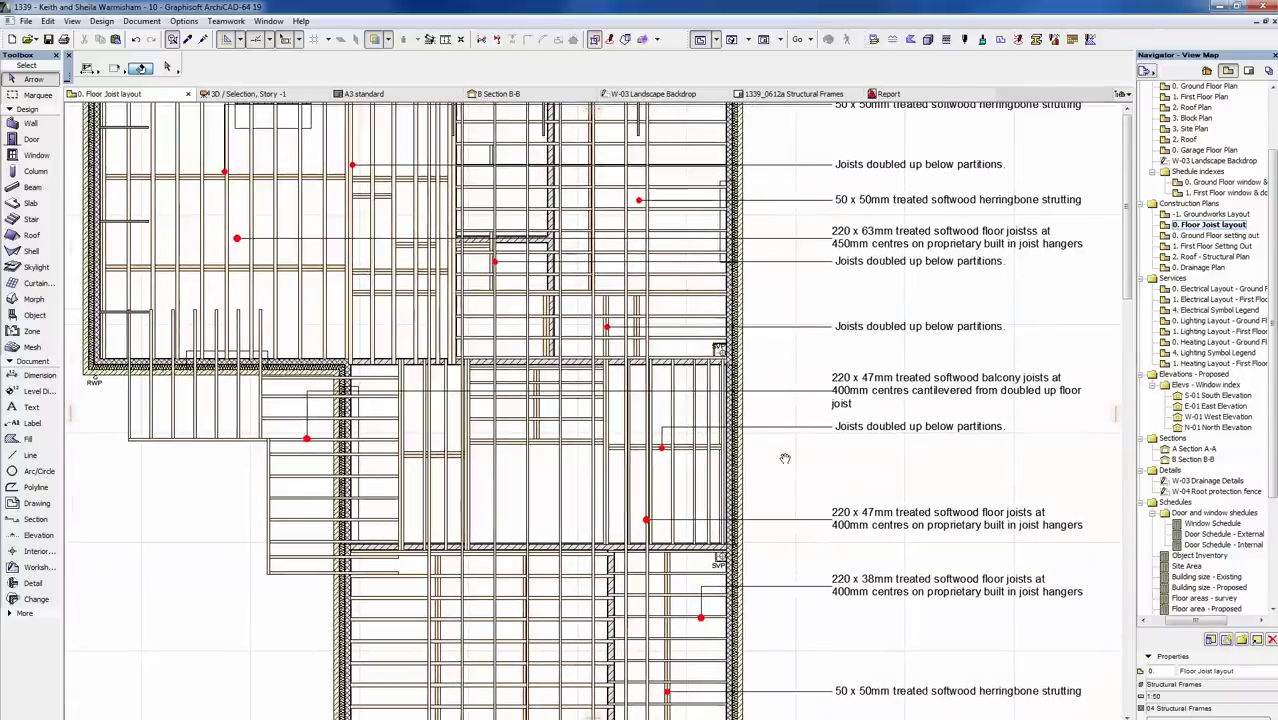
pyautogui.click(277, 299)
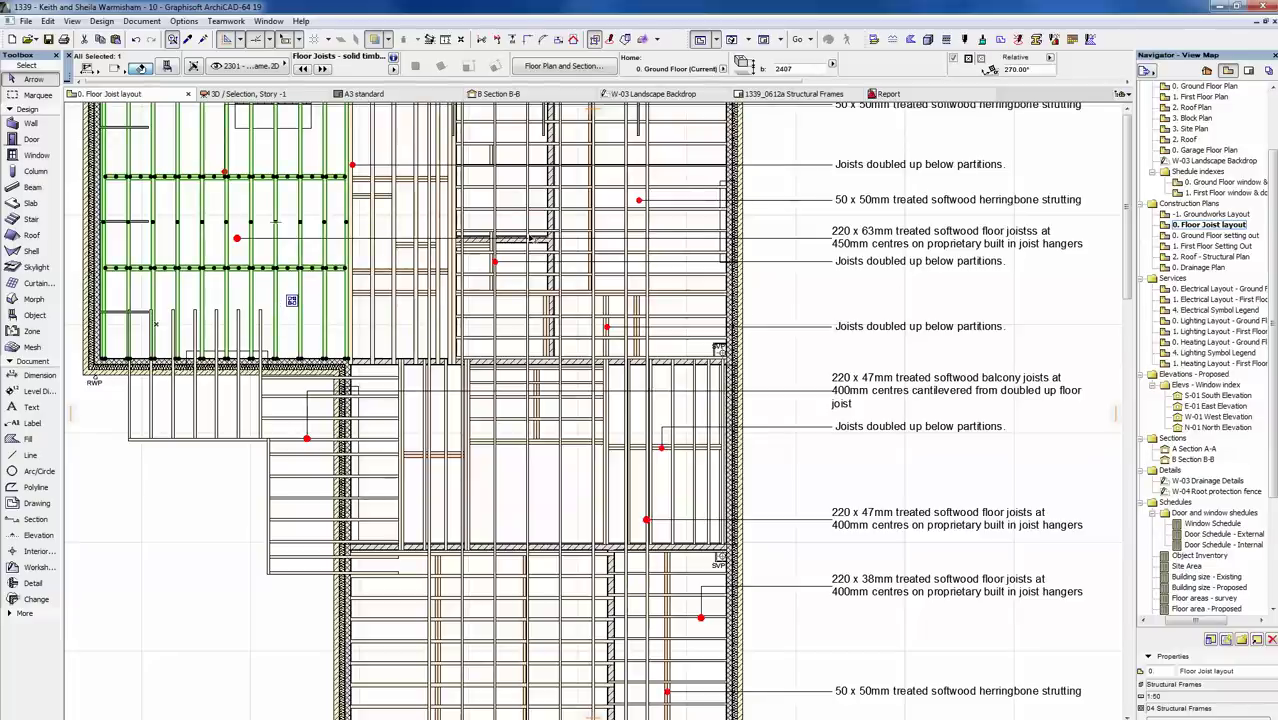
pyautogui.click(830, 241)
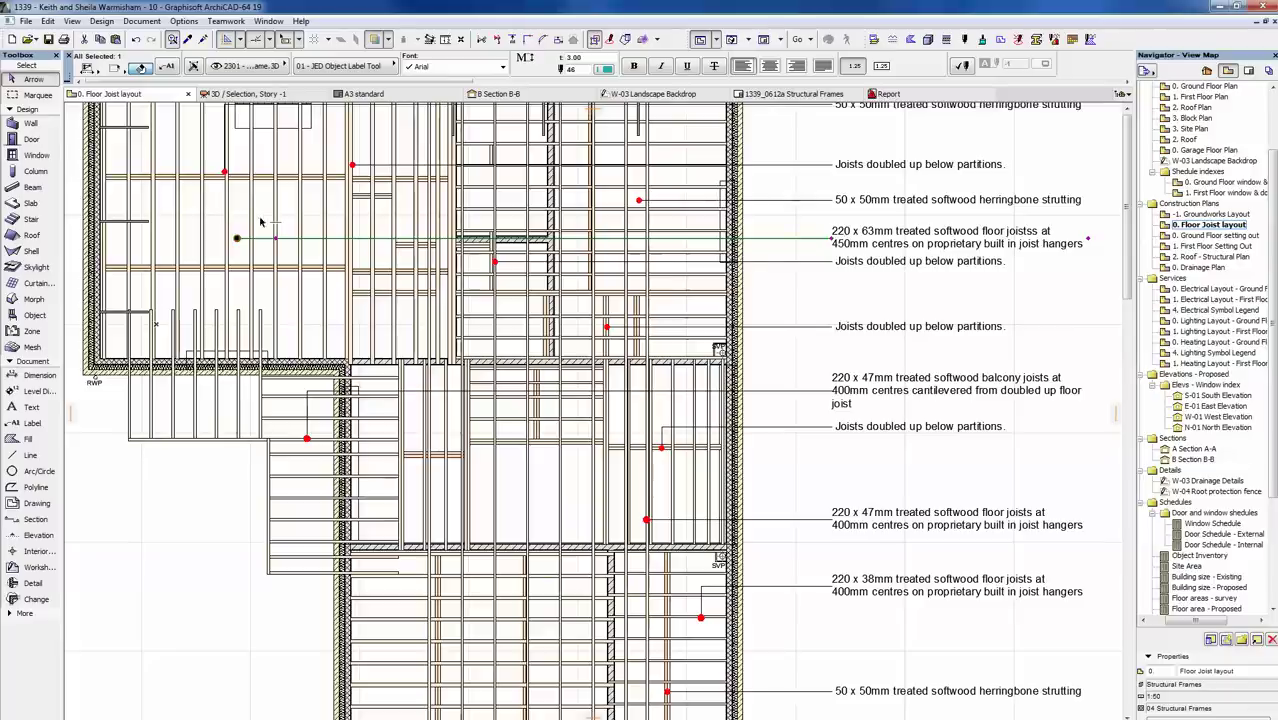
pyautogui.click(268, 215)
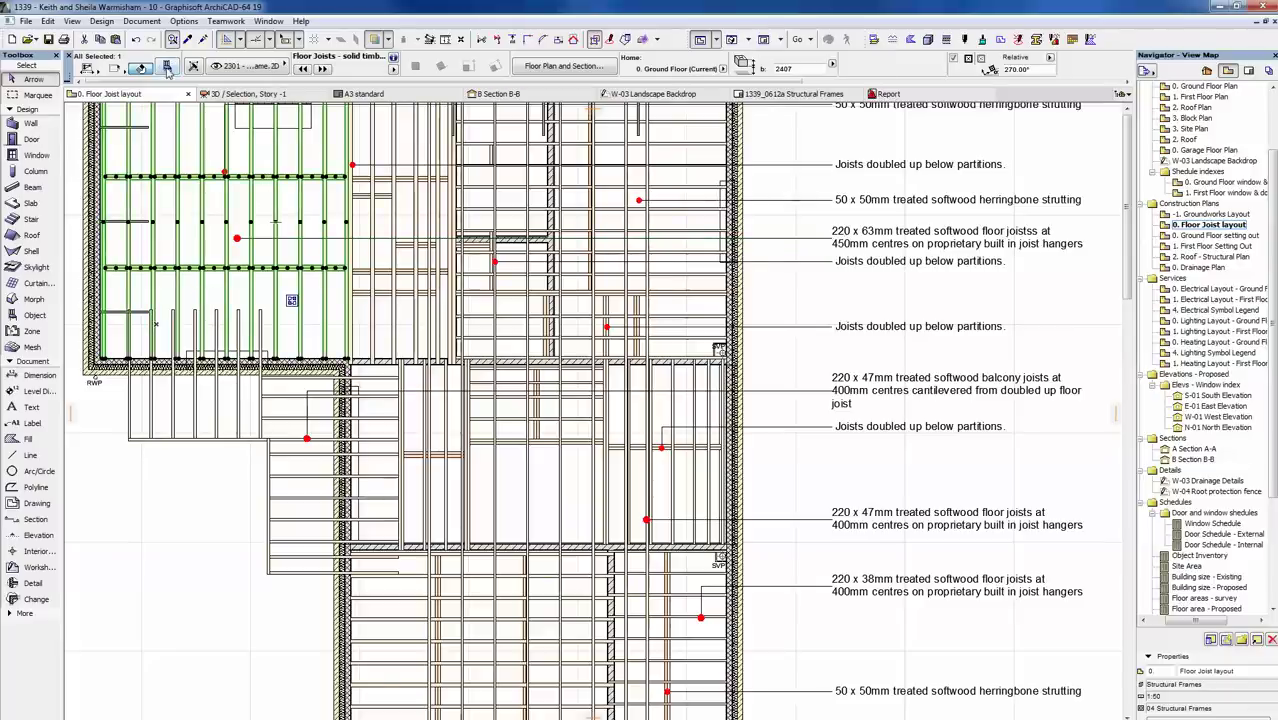
pyautogui.press('F5')
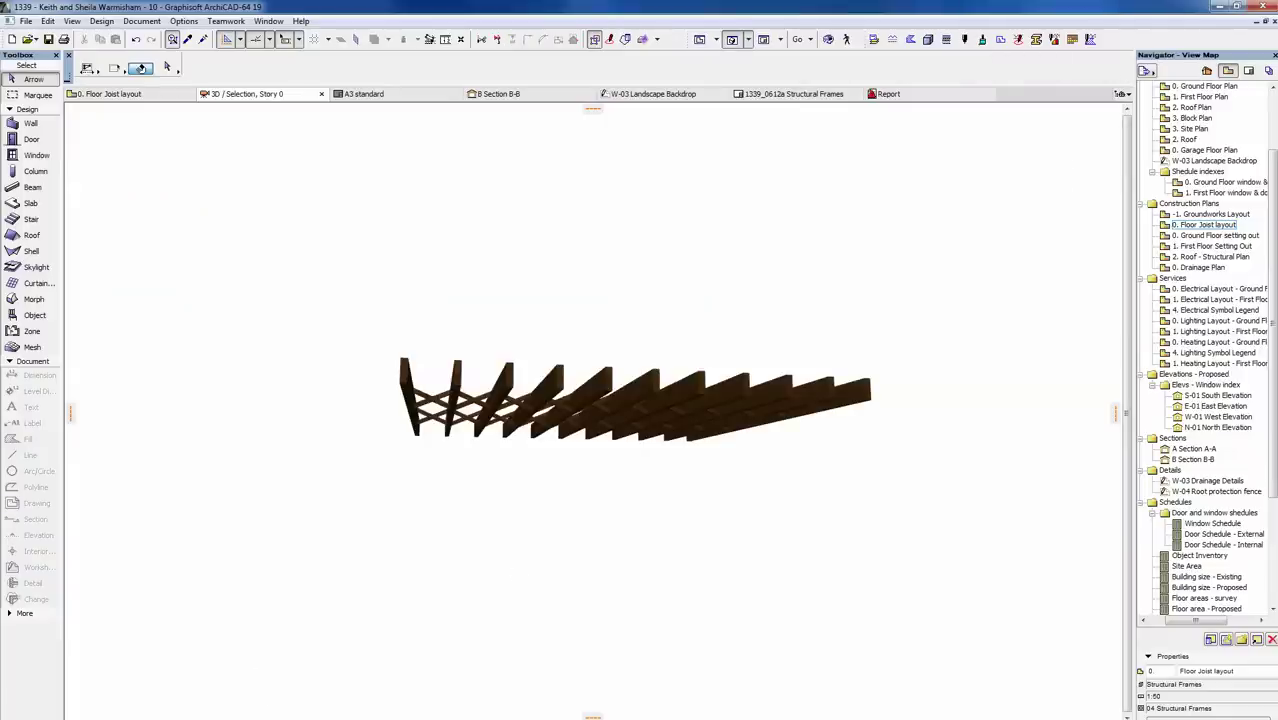
# - Orbit the joists to an oblique top-down view, marquee-select them all, and open their settings
pyautogui.press('o')
pyautogui.moveTo(314, 520); pyautogui.dragTo(633, 527)
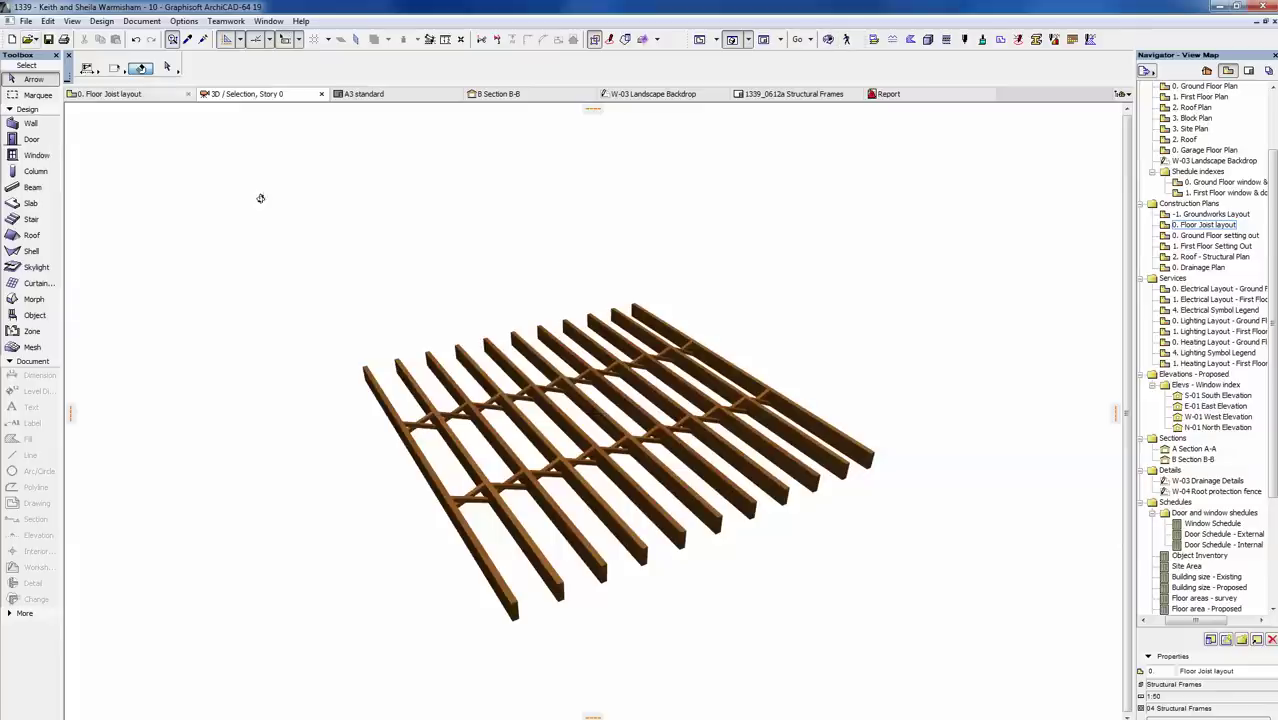
pyautogui.moveTo(468, 316); pyautogui.dragTo(299, 448)
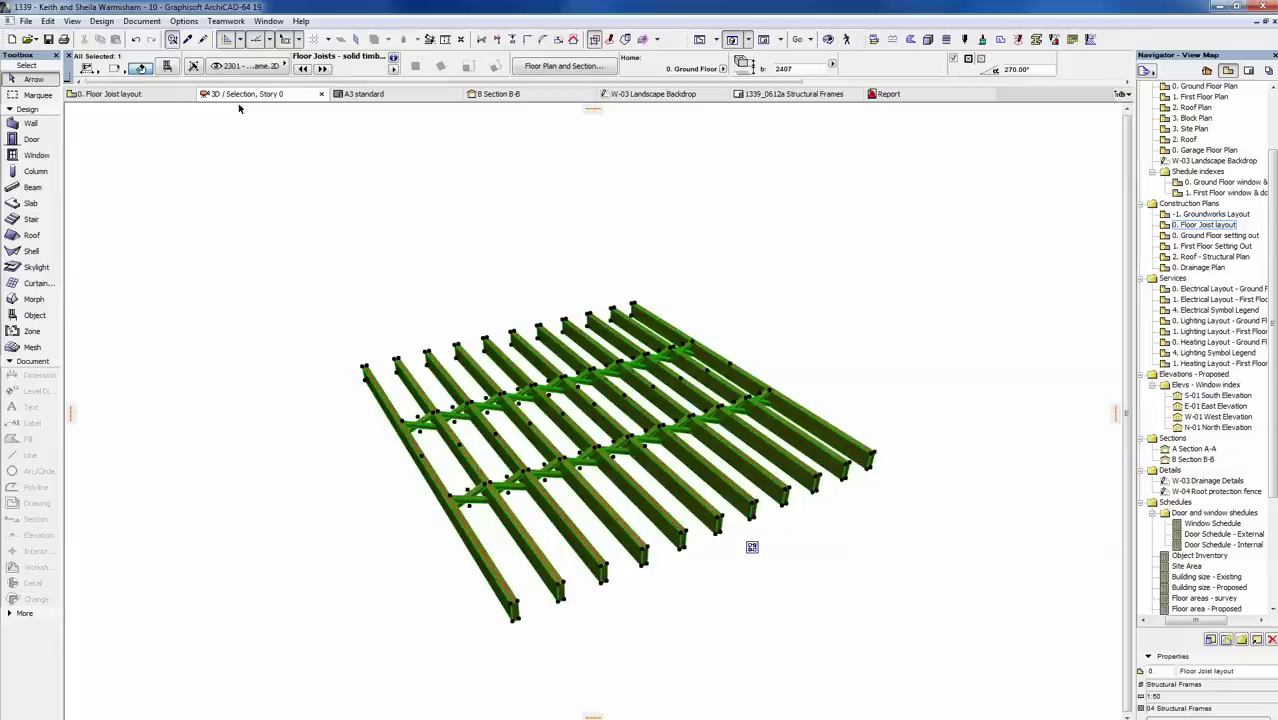
pyautogui.click(168, 70)
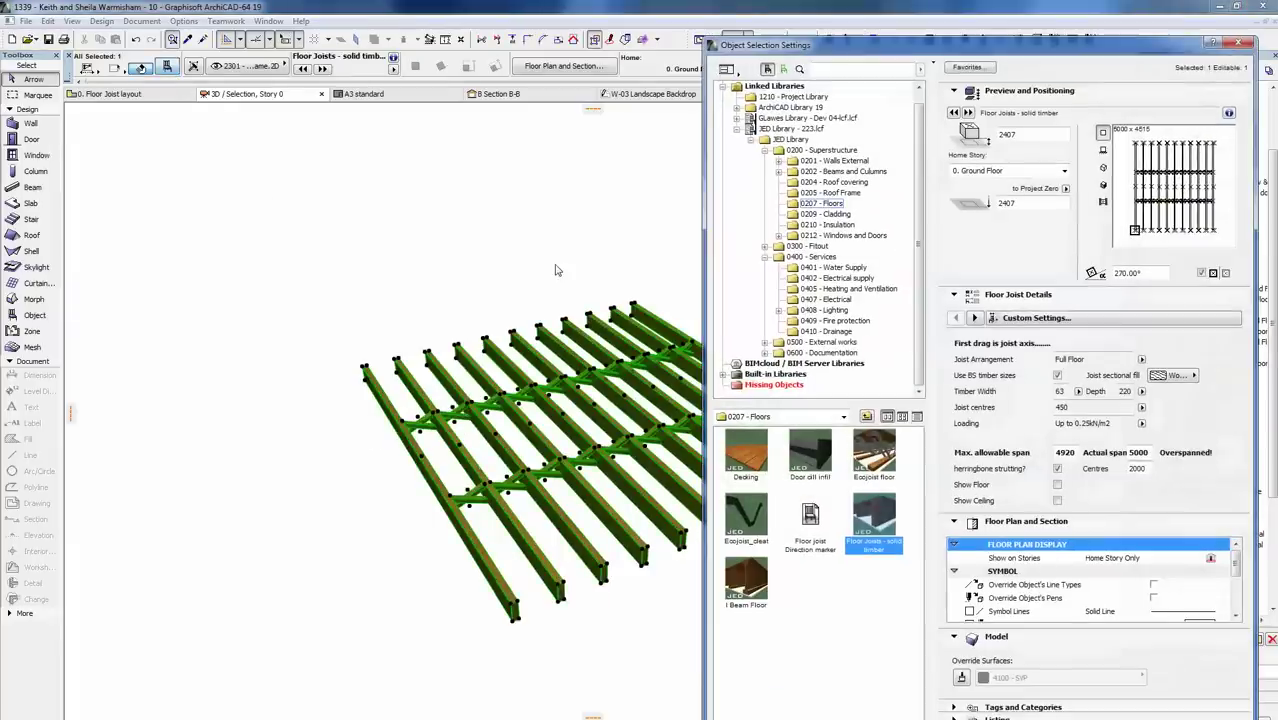
# - Move the joist settings beside the 3D model and confirm the Full Floor joist arrangement
pyautogui.moveTo(1133, 46); pyautogui.dragTo(250, 56)
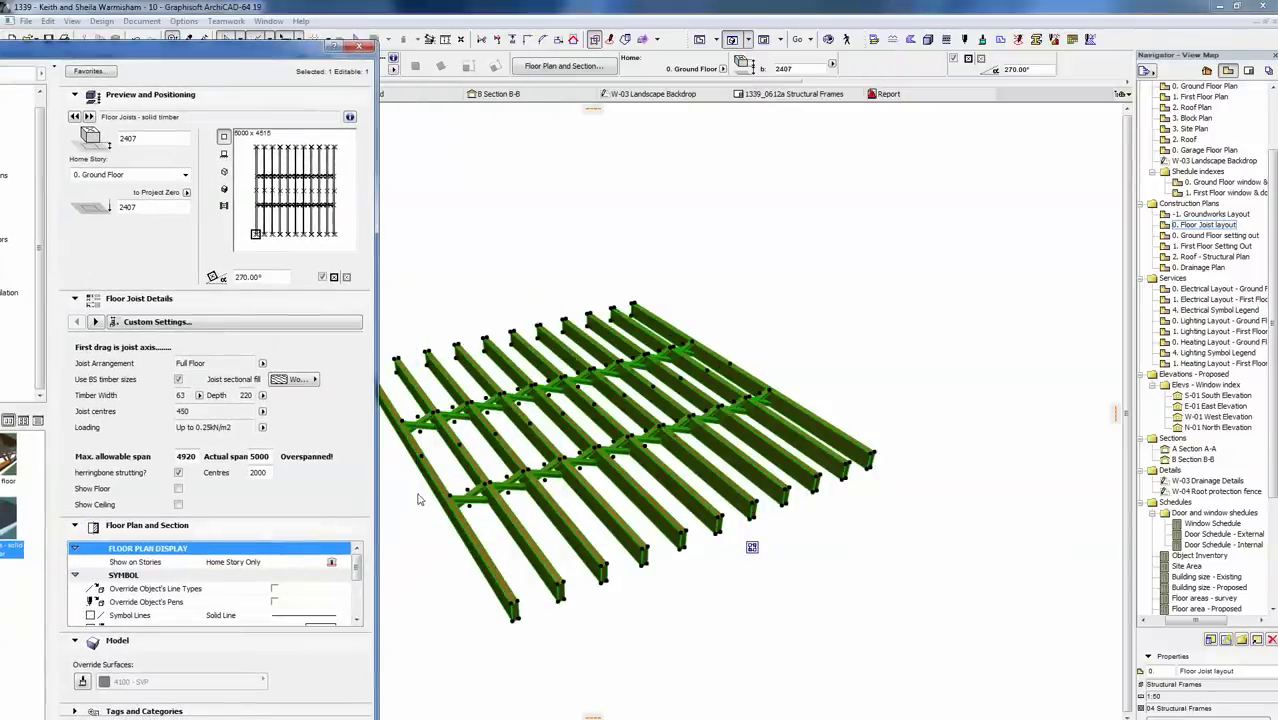
pyautogui.click(263, 364)
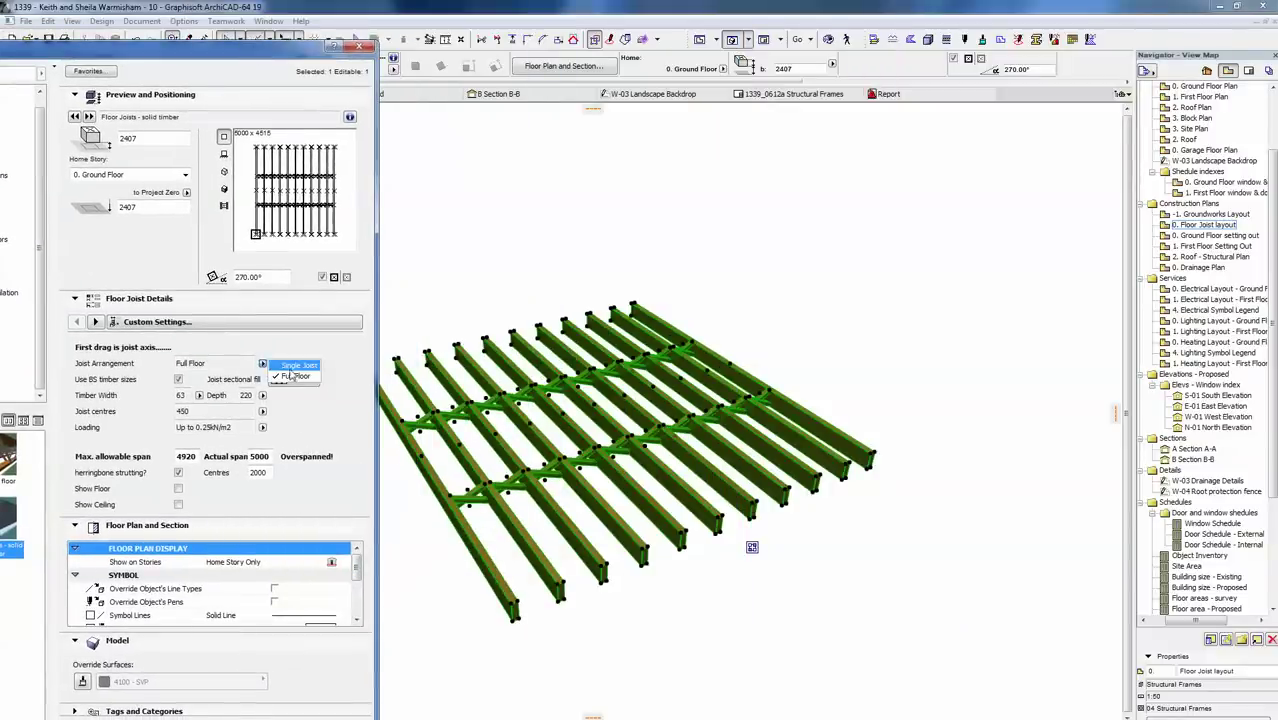
pyautogui.click(263, 365)
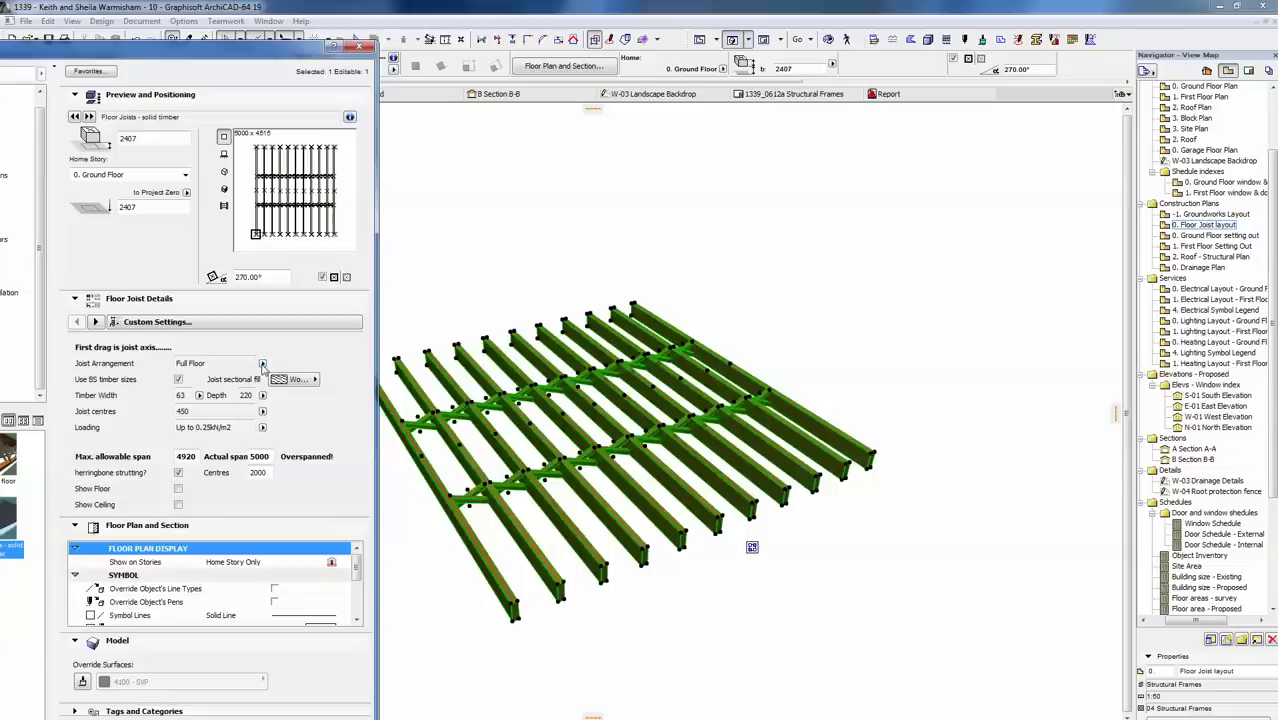
pyautogui.click(263, 365)
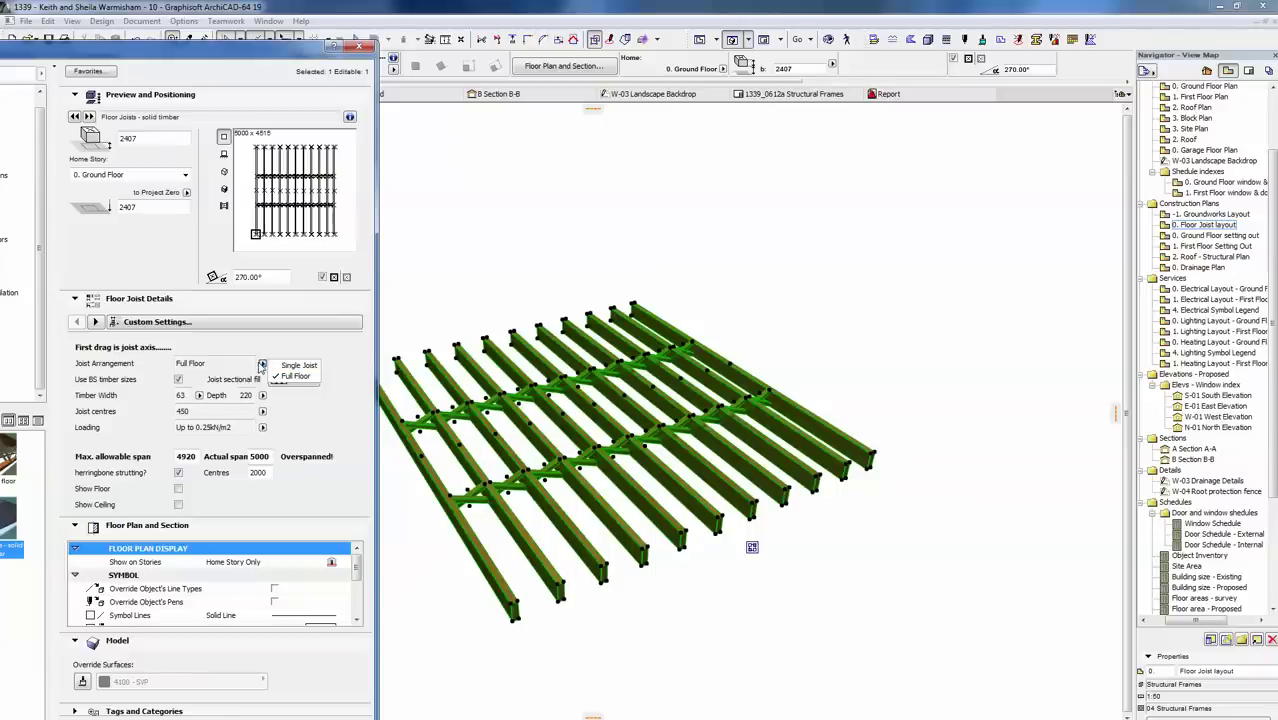
pyautogui.click(262, 366)
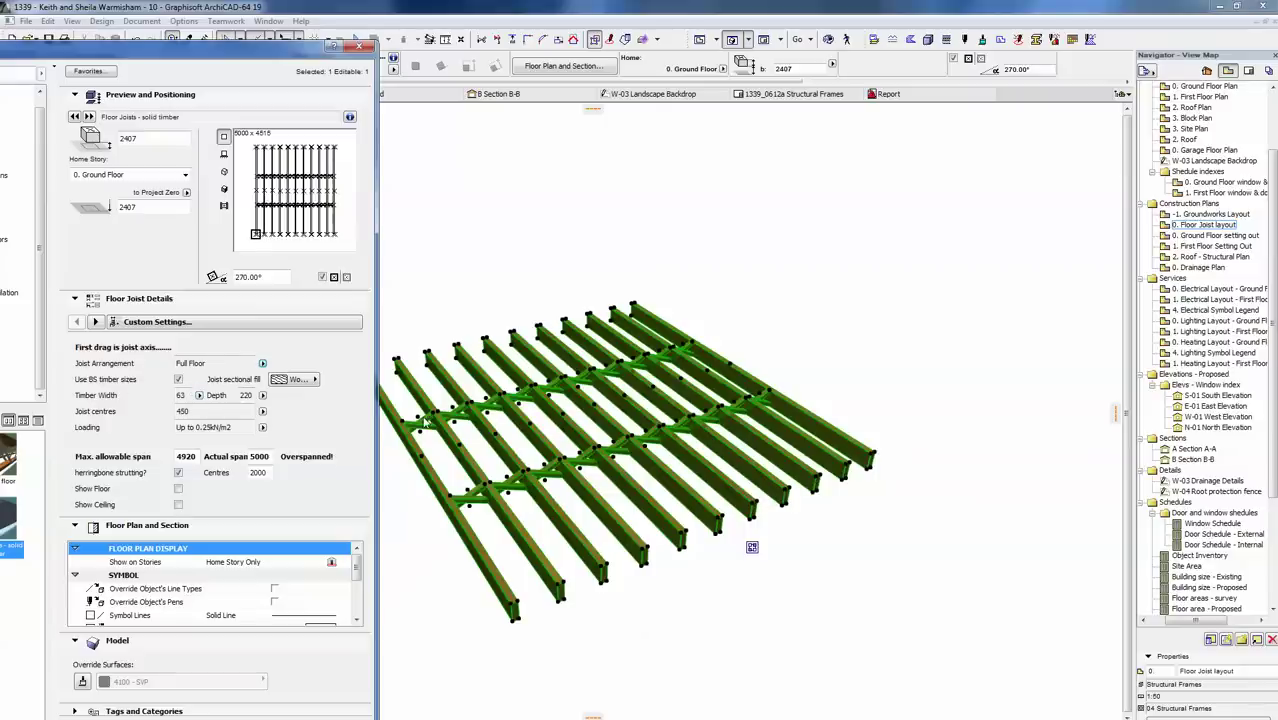
# - Check timber width 63 and depth 220, then turn off Use BS timber sizes
pyautogui.click(199, 396)
pyautogui.click(200, 397)
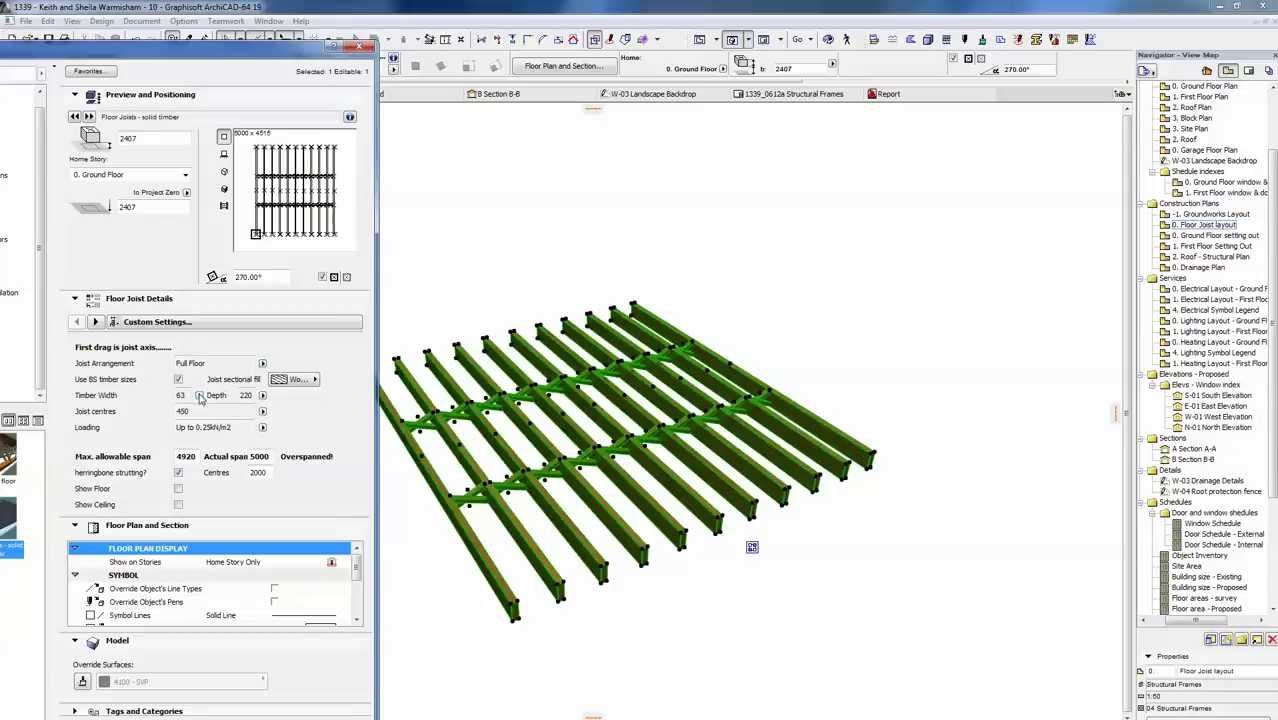
pyautogui.click(263, 396)
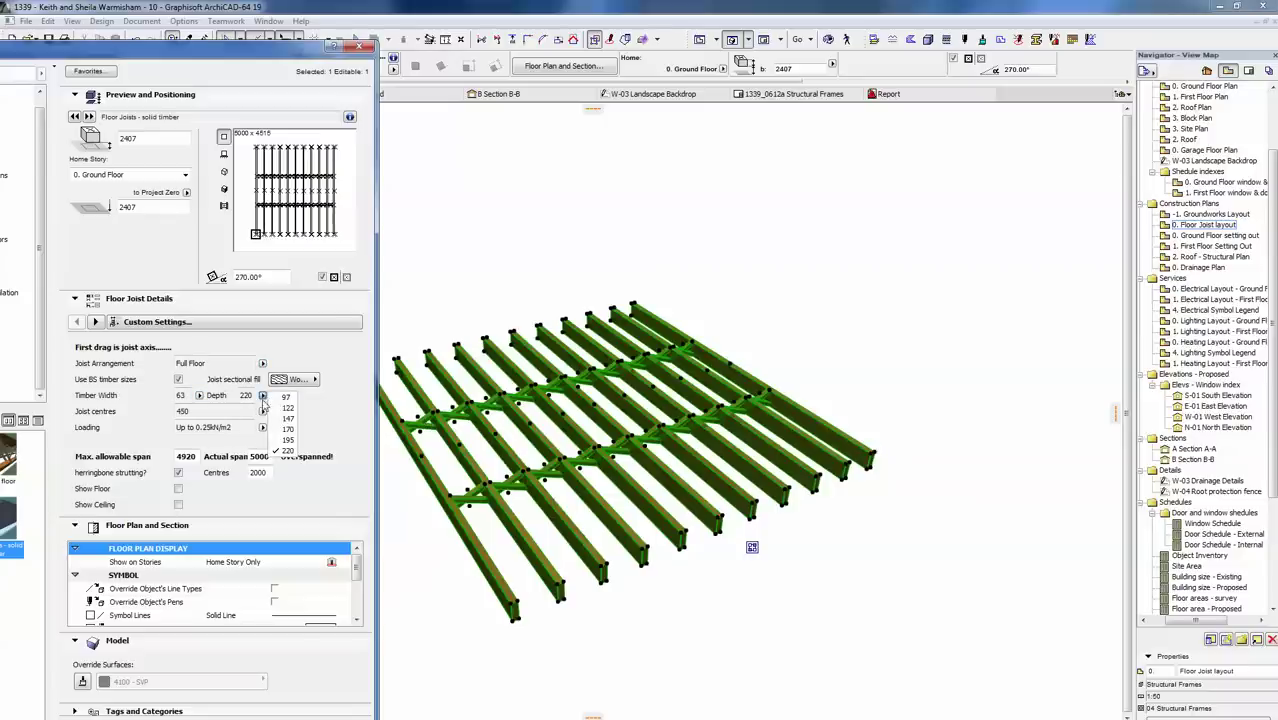
pyautogui.click(263, 396)
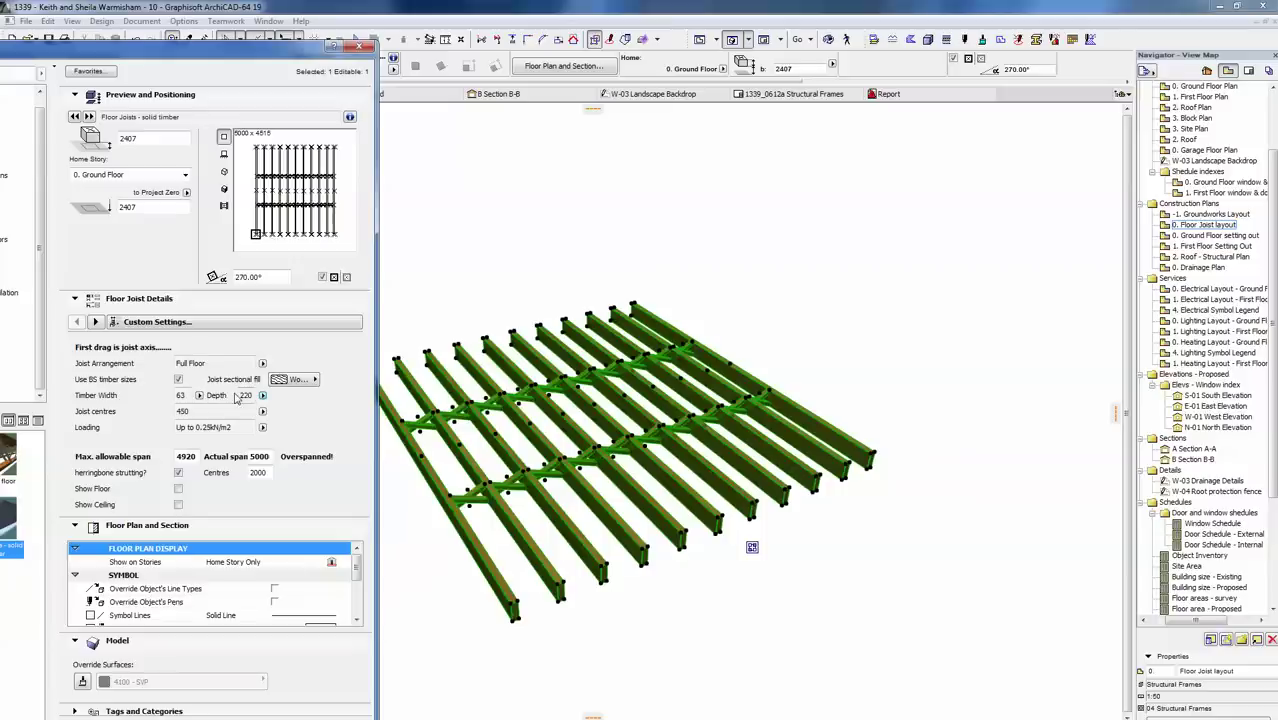
pyautogui.click(179, 380)
# - Turn BS timber sizes back on for the joists, keeping joist centres at 450
pyautogui.doubleClick(197, 394)
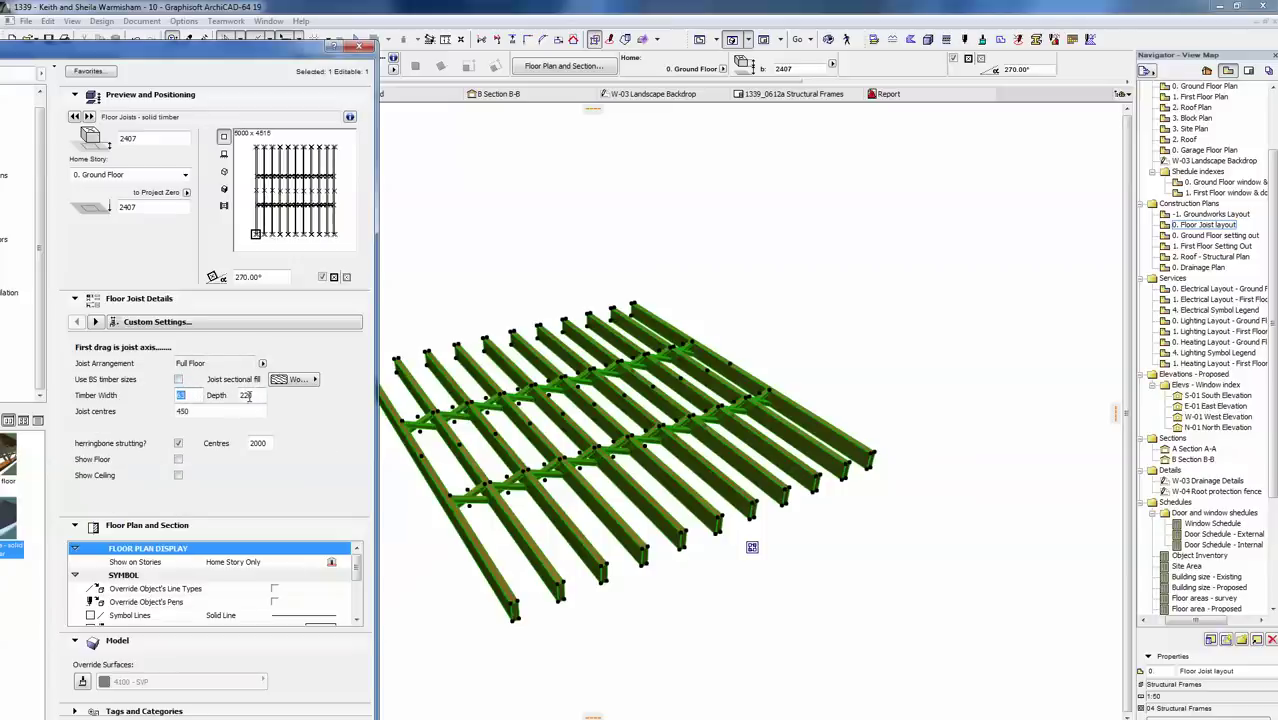
pyautogui.doubleClick(246, 395)
pyautogui.click(181, 381)
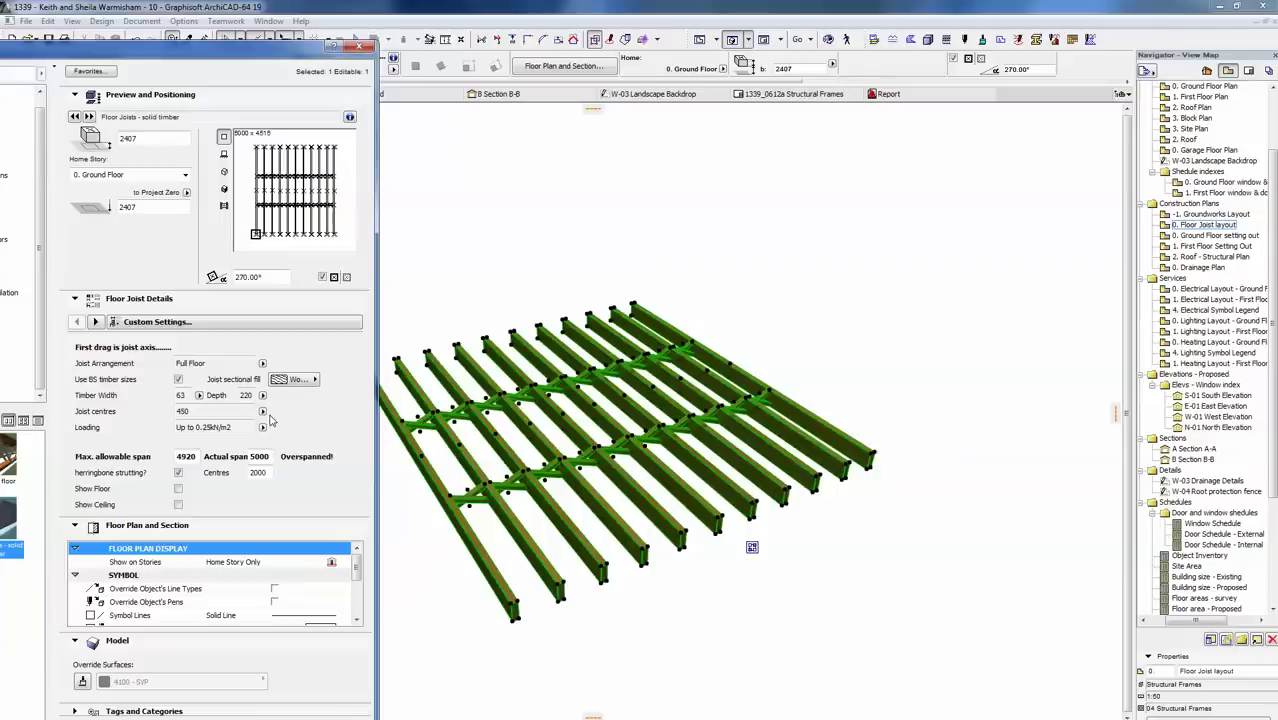
pyautogui.click(263, 411)
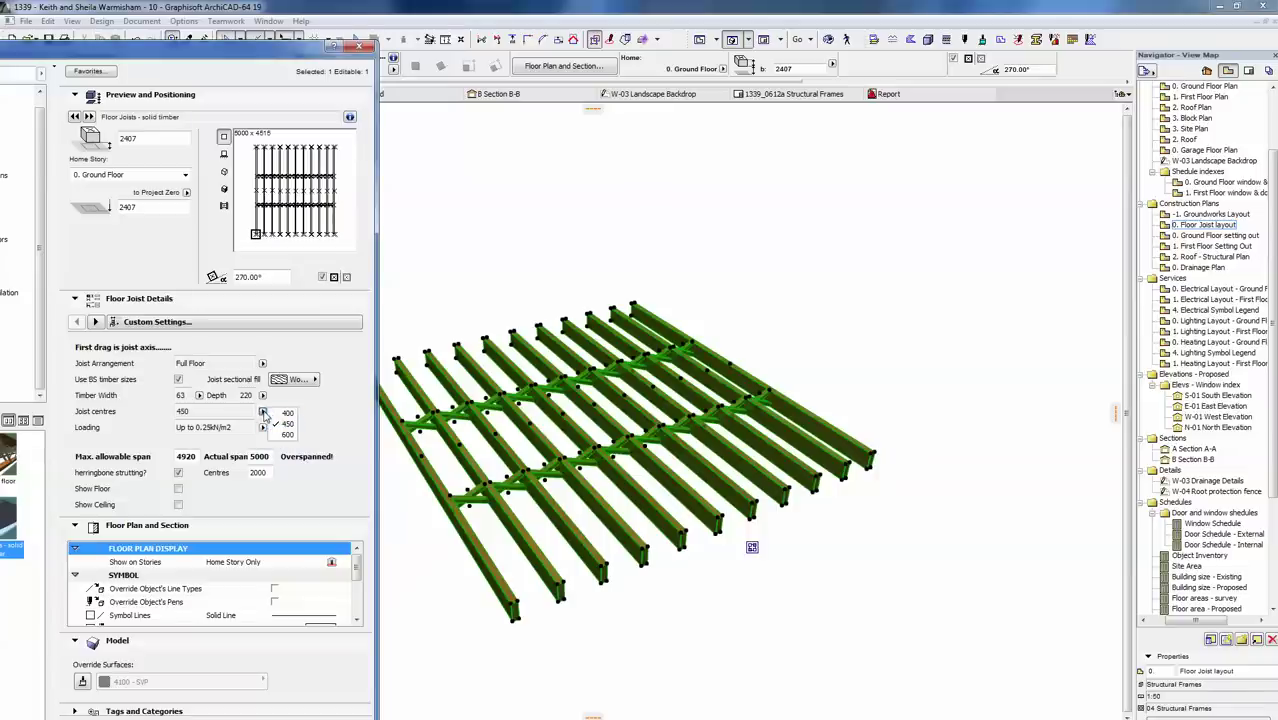
pyautogui.click(264, 413)
pyautogui.click(178, 379)
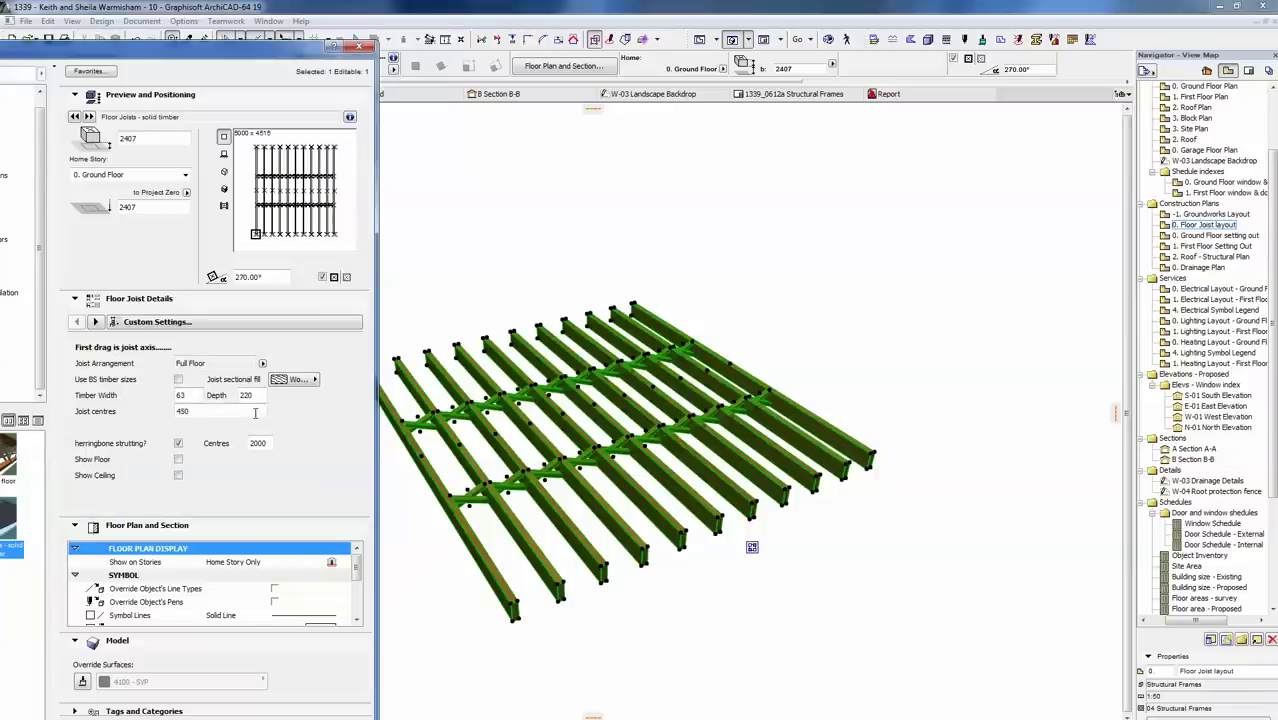
pyautogui.click(178, 379)
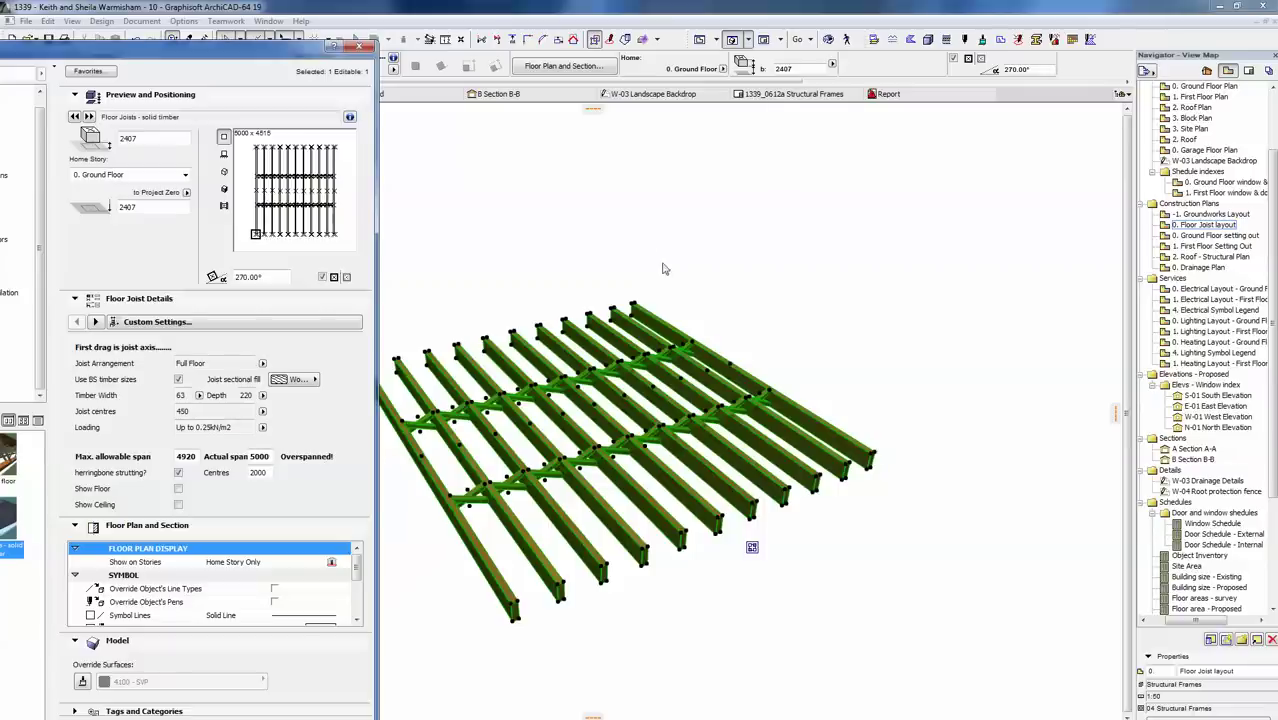
# - Keep loading at up to 0.25kN/m2 and widen the joist timbers to 75
pyautogui.click(261, 428)
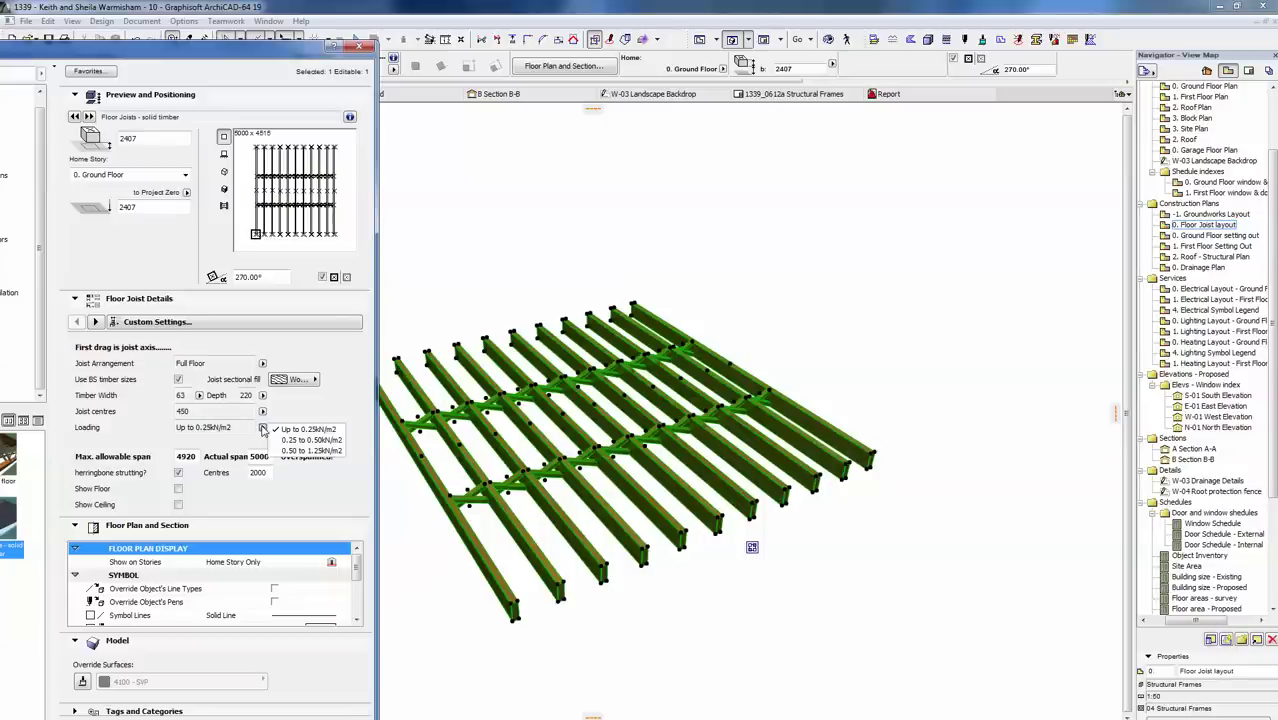
pyautogui.click(262, 428)
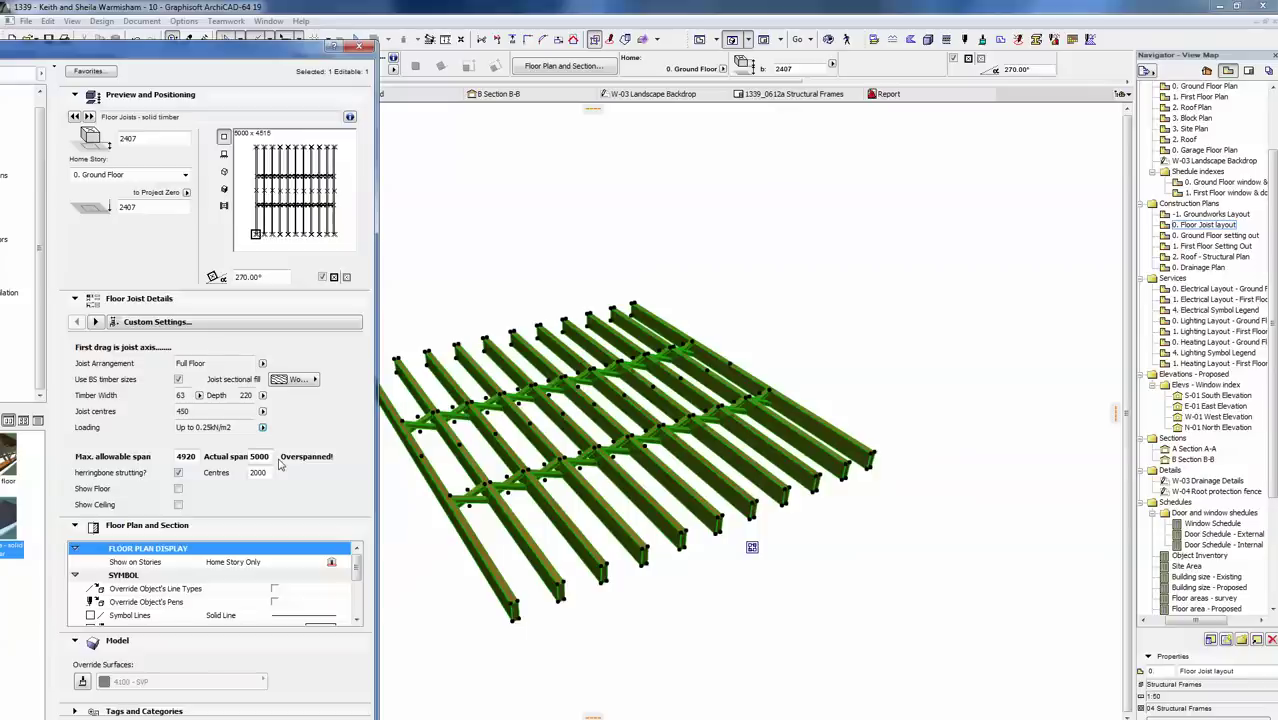
pyautogui.click(199, 395)
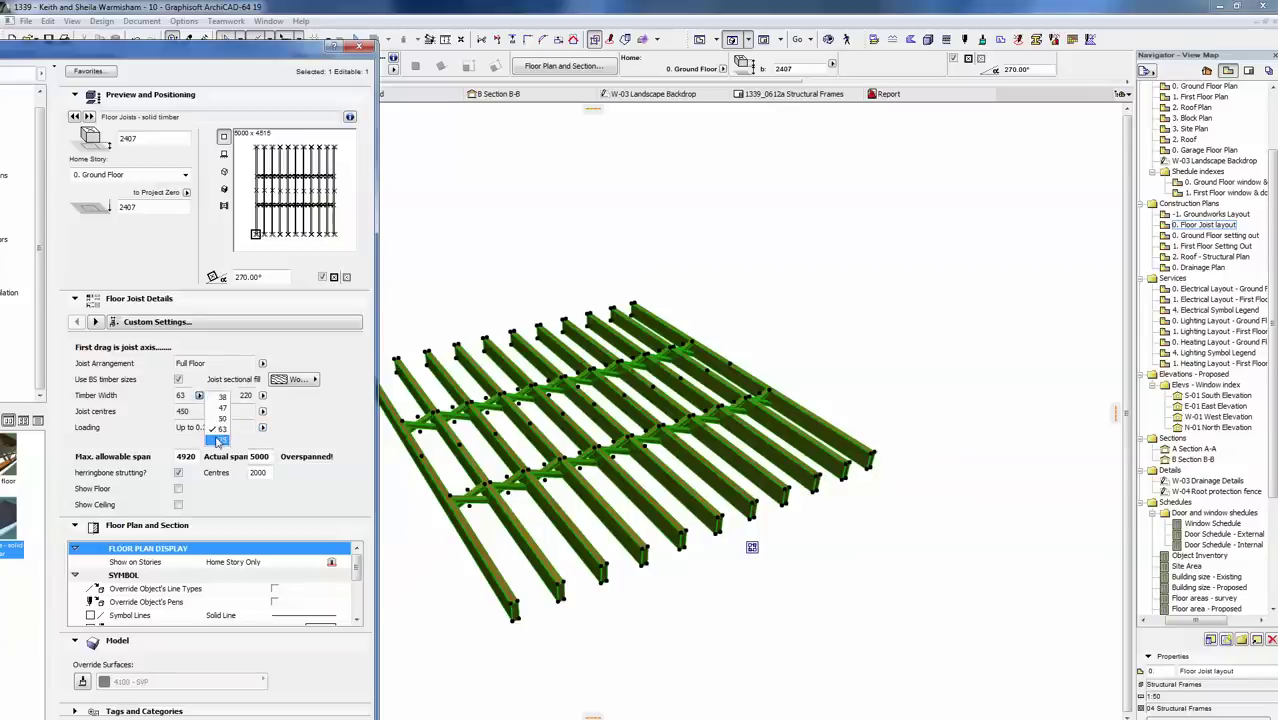
pyautogui.click(216, 444)
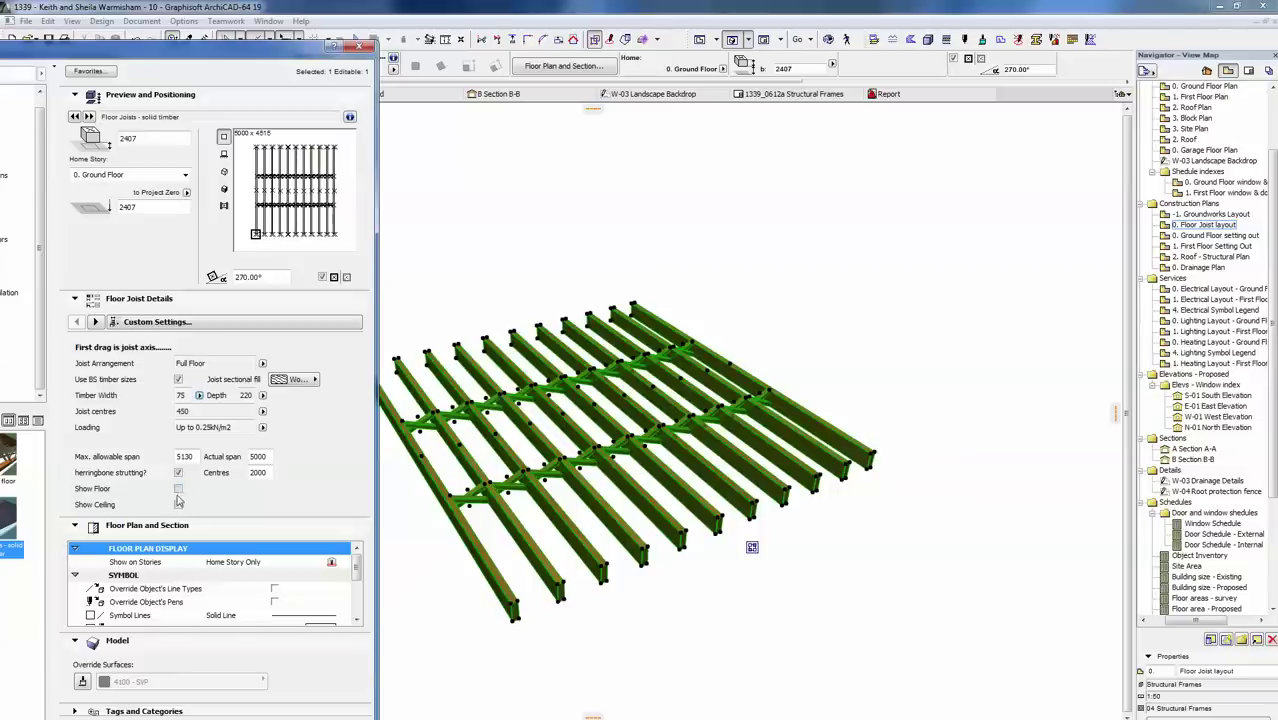
# - Preview the bare joists in 3D without floor or ceiling, then show All Parameters
pyautogui.click(179, 489)
pyautogui.click(179, 505)
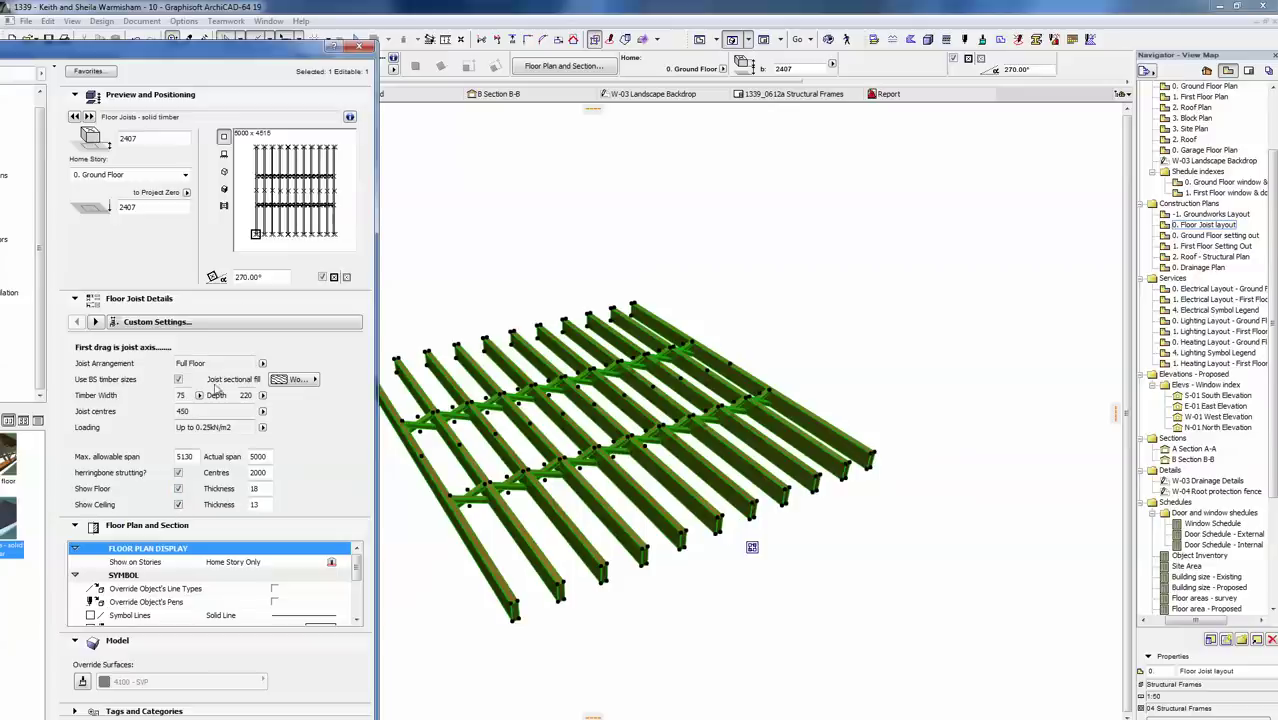
pyautogui.click(224, 189)
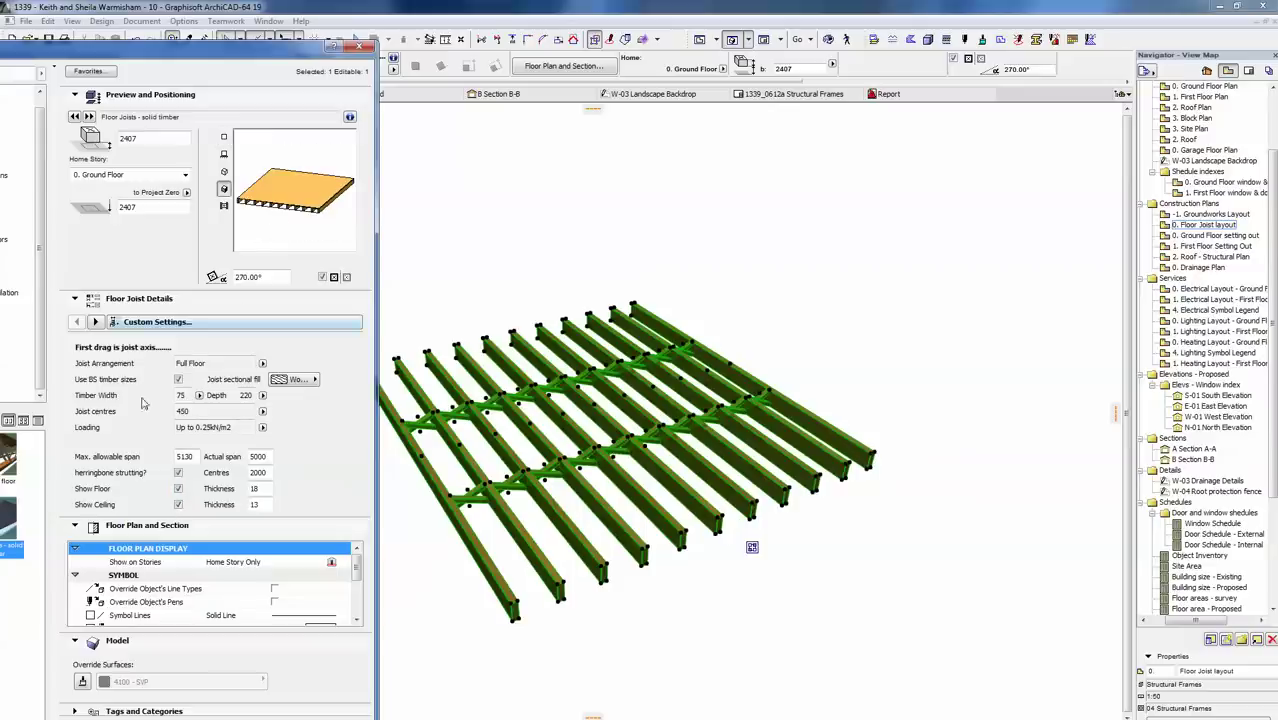
pyautogui.click(179, 489)
pyautogui.click(179, 505)
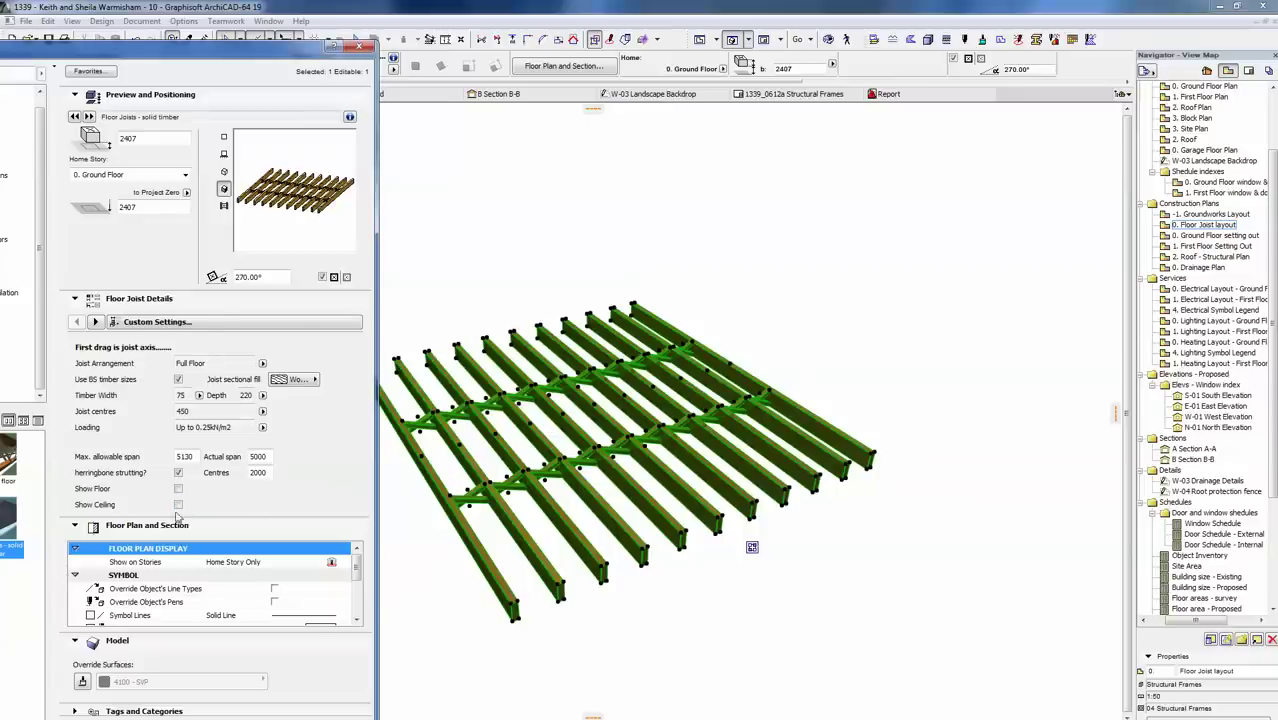
pyautogui.click(338, 330)
pyautogui.click(420, 335)
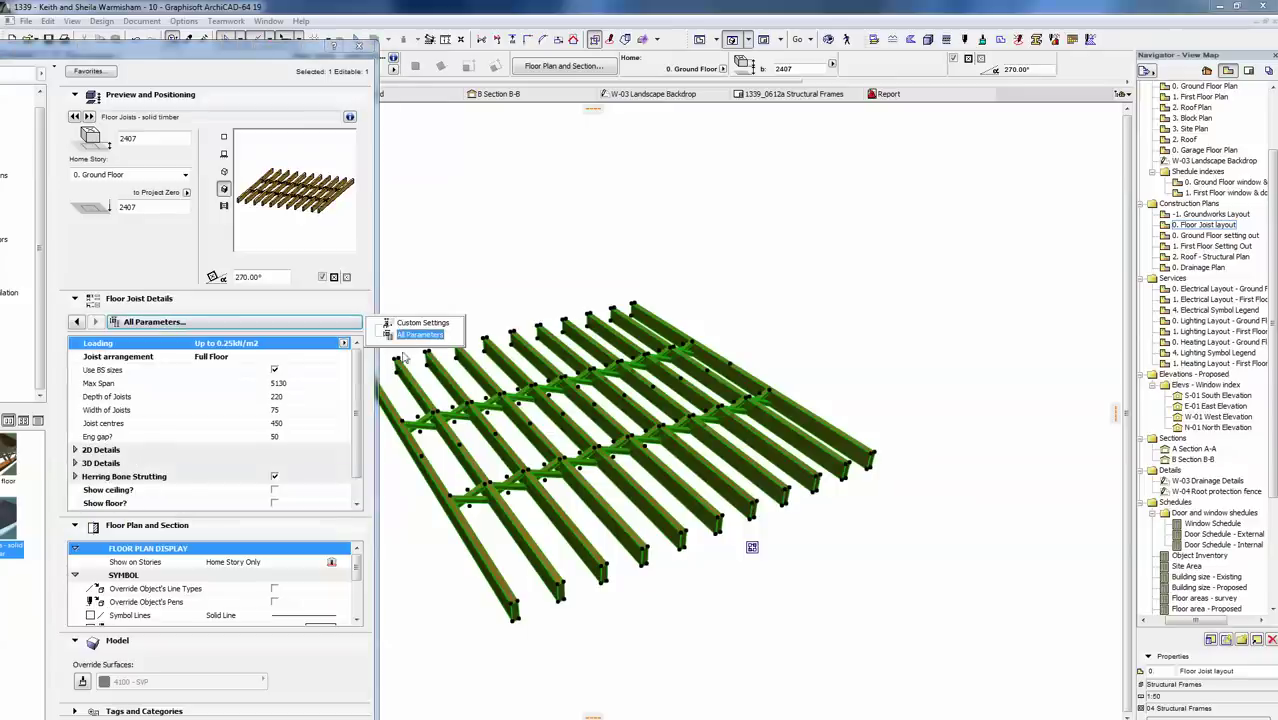
# - Expand the 2D Details, 3D Details and Herring Bone Strutting parameter groups
pyautogui.click(75, 450)
pyautogui.moveTo(356, 365); pyautogui.dragTo(351, 449)
pyautogui.click(75, 437)
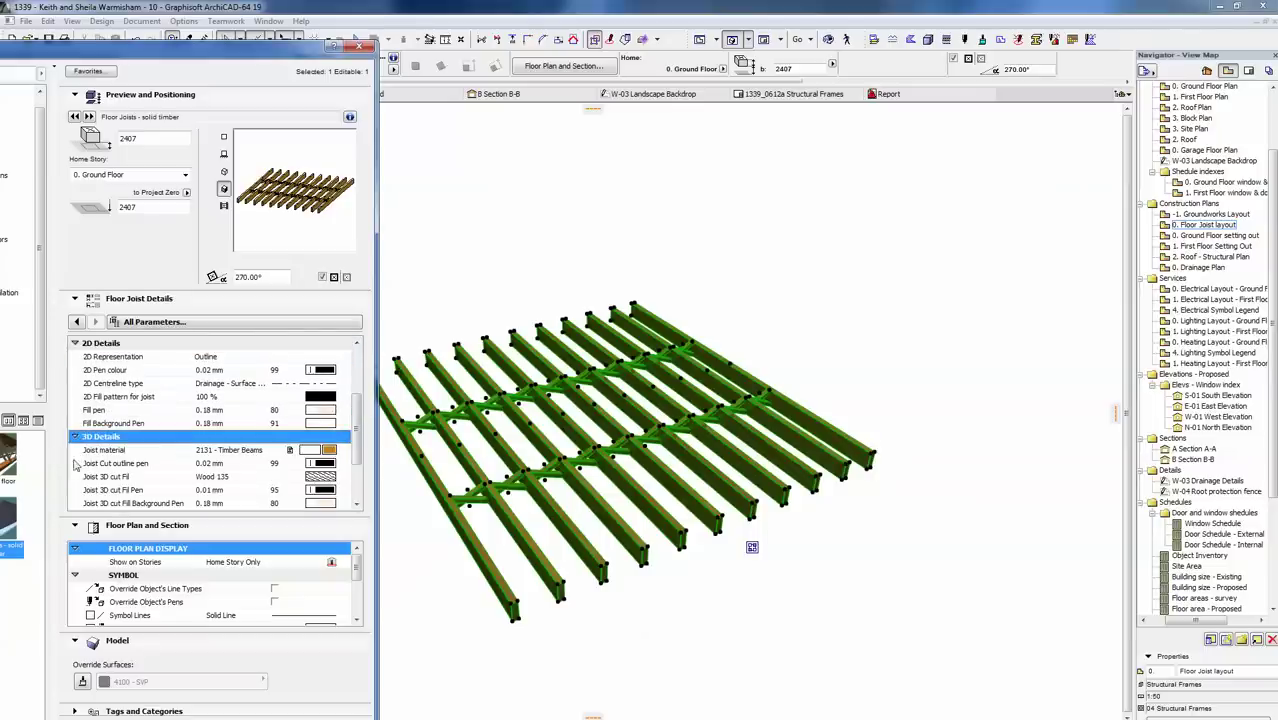
pyautogui.scroll(-2, 355, 425)
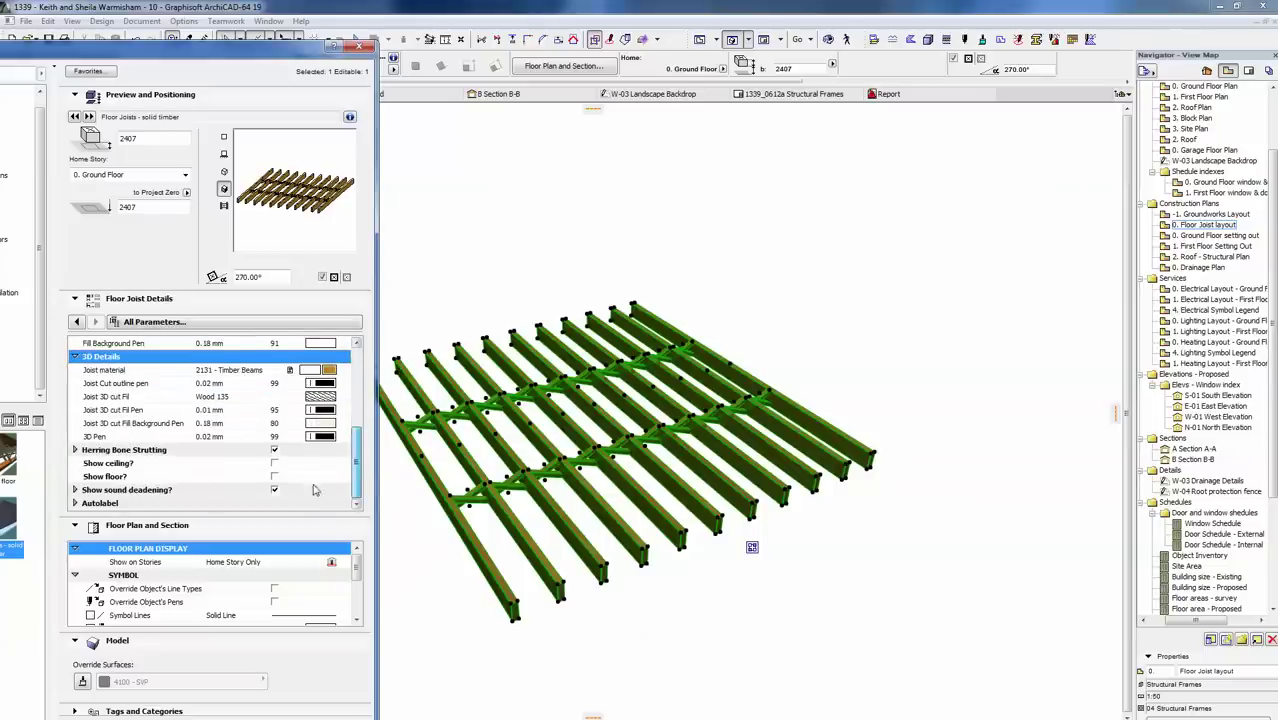
pyautogui.click(75, 450)
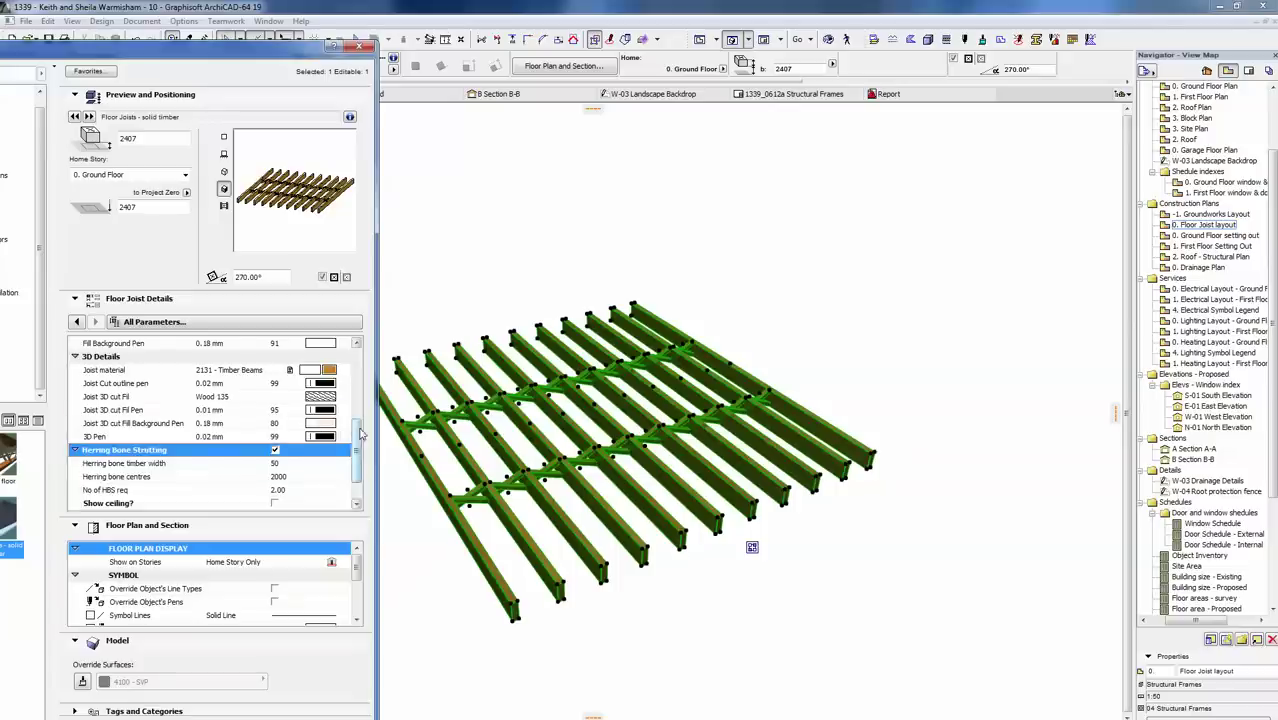
pyautogui.scroll(-1, 356, 440)
pyautogui.click(75, 490)
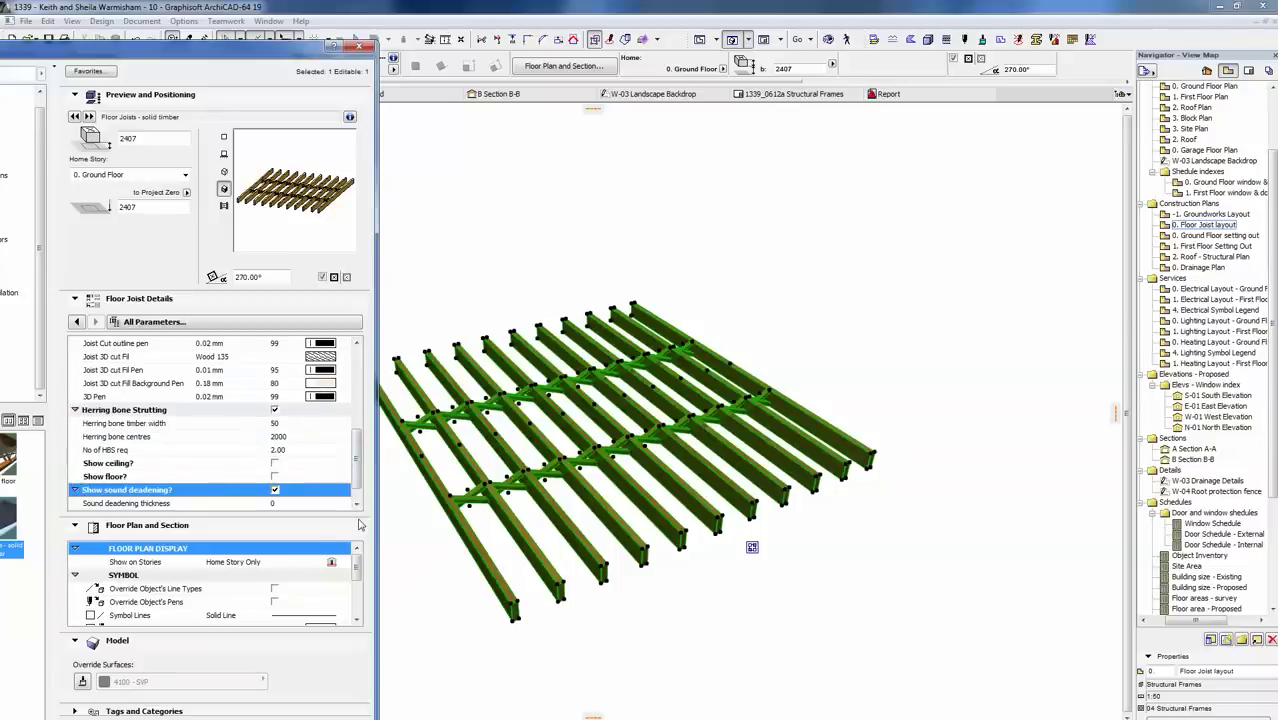
# - Return to the Custom Settings joist page and close the page list
pyautogui.click(305, 322)
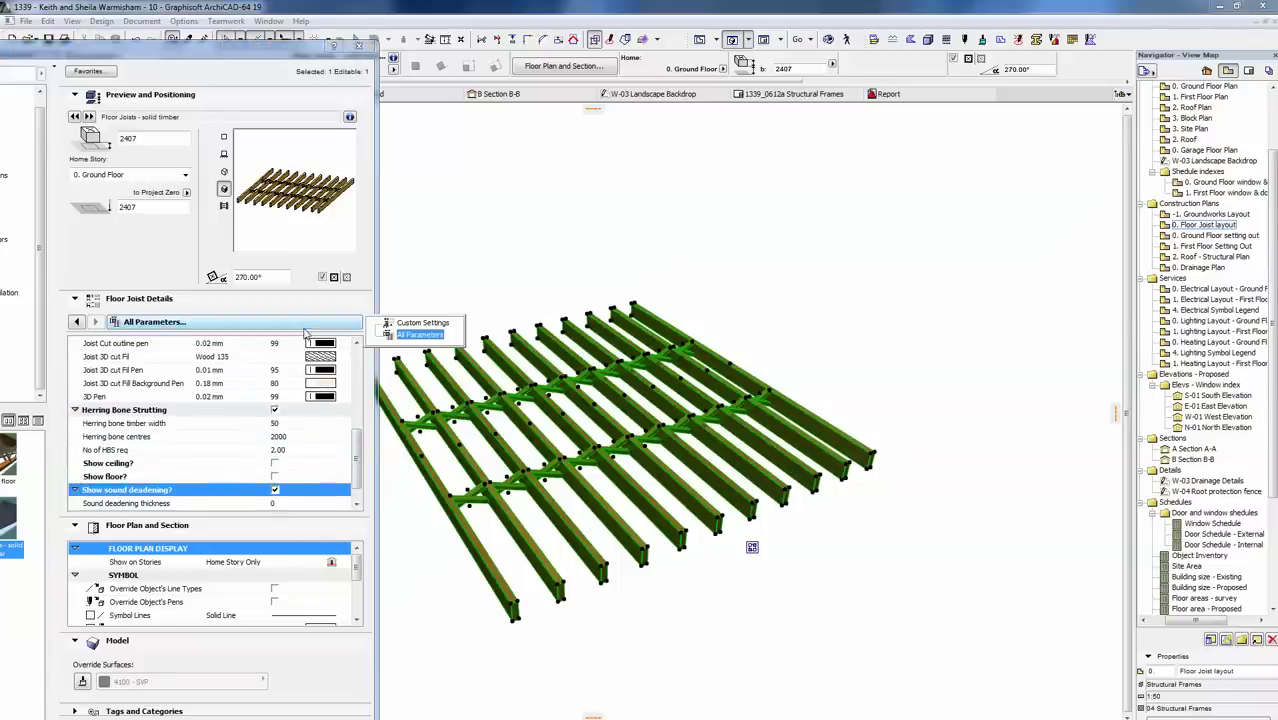
pyautogui.click(412, 323)
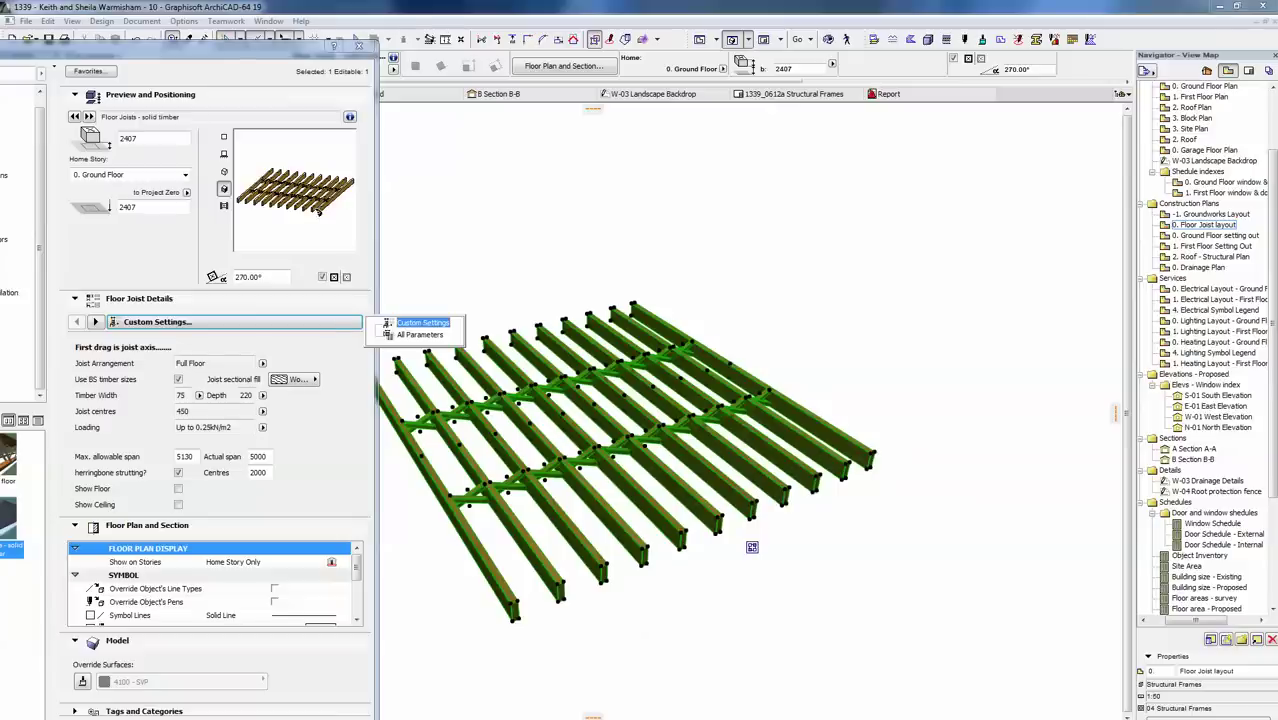
pyautogui.click(268, 59)
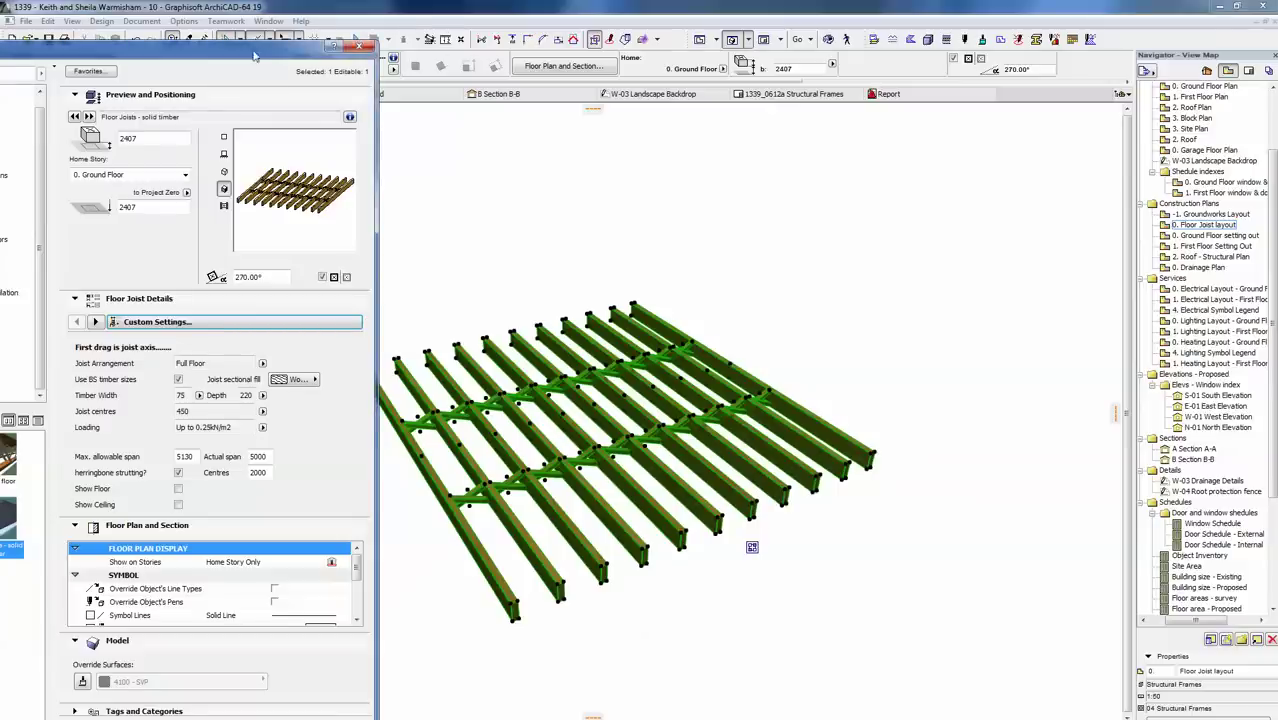
# - Preview the Ecojoist and I Beam Floor objects with floor deck and ceiling hidden
pyautogui.moveTo(257, 56); pyautogui.dragTo(530, 47)
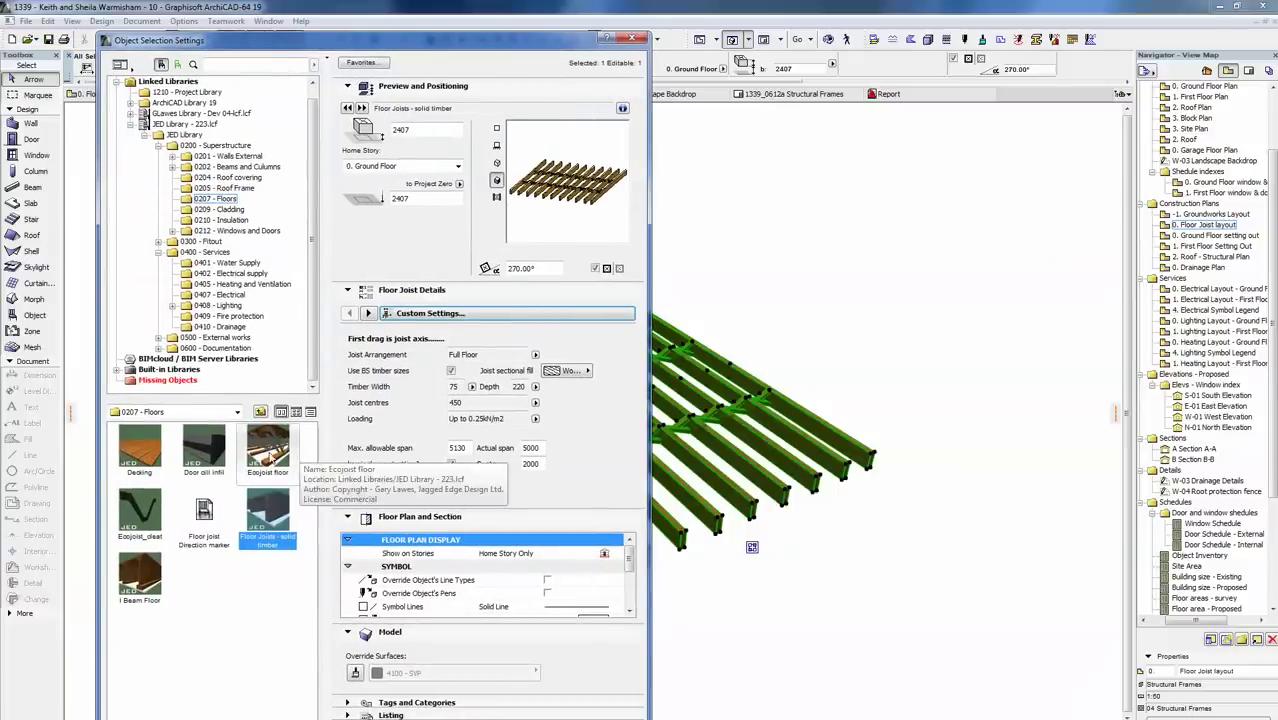
pyautogui.click(268, 452)
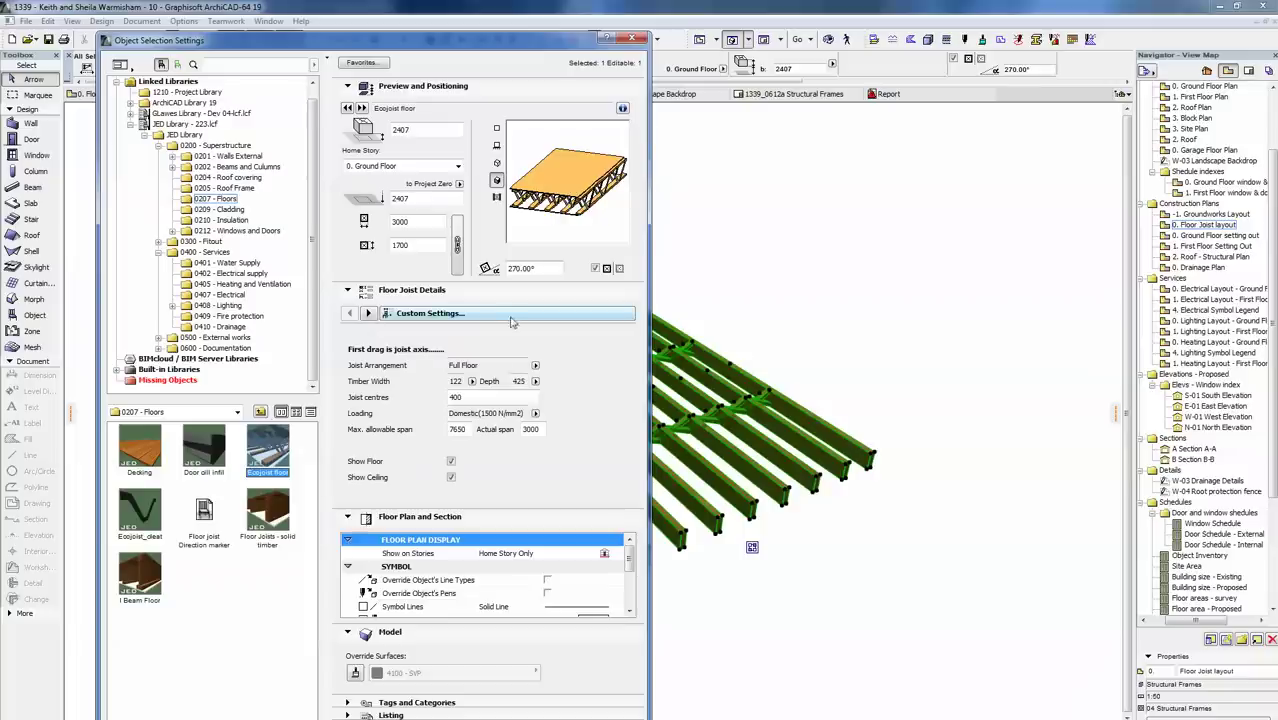
pyautogui.click(451, 461)
pyautogui.click(451, 477)
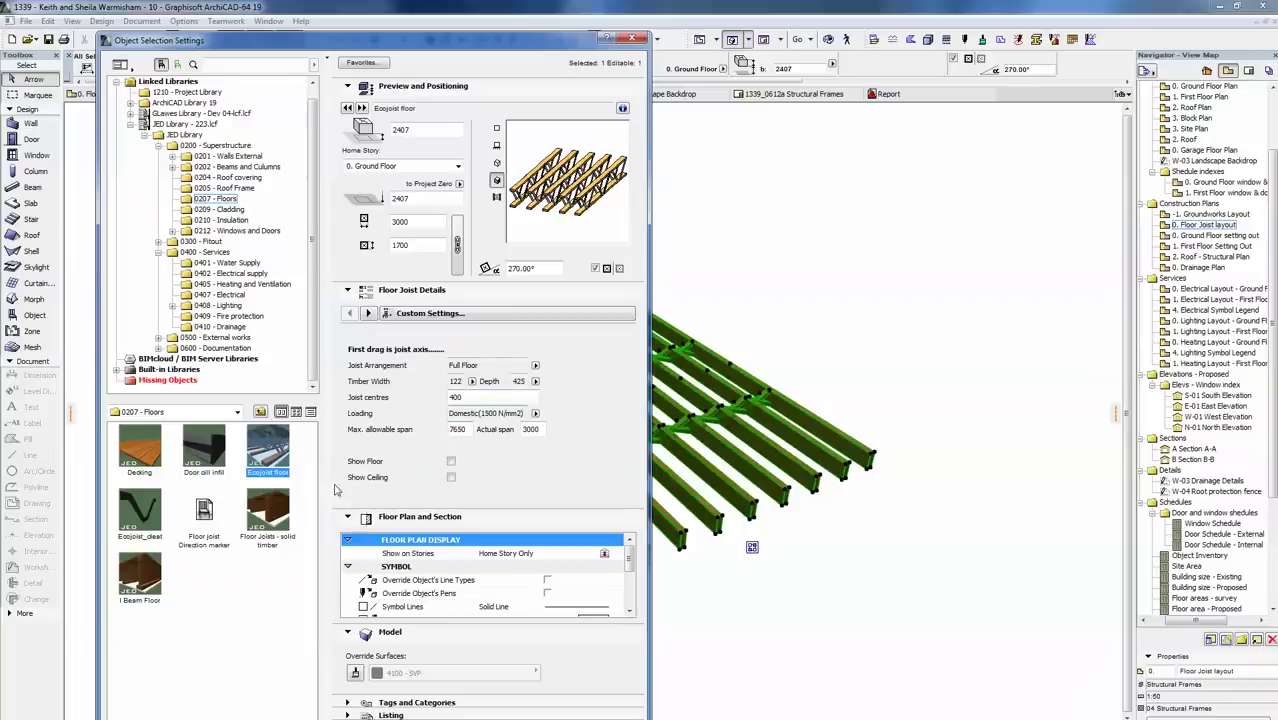
pyautogui.click(152, 574)
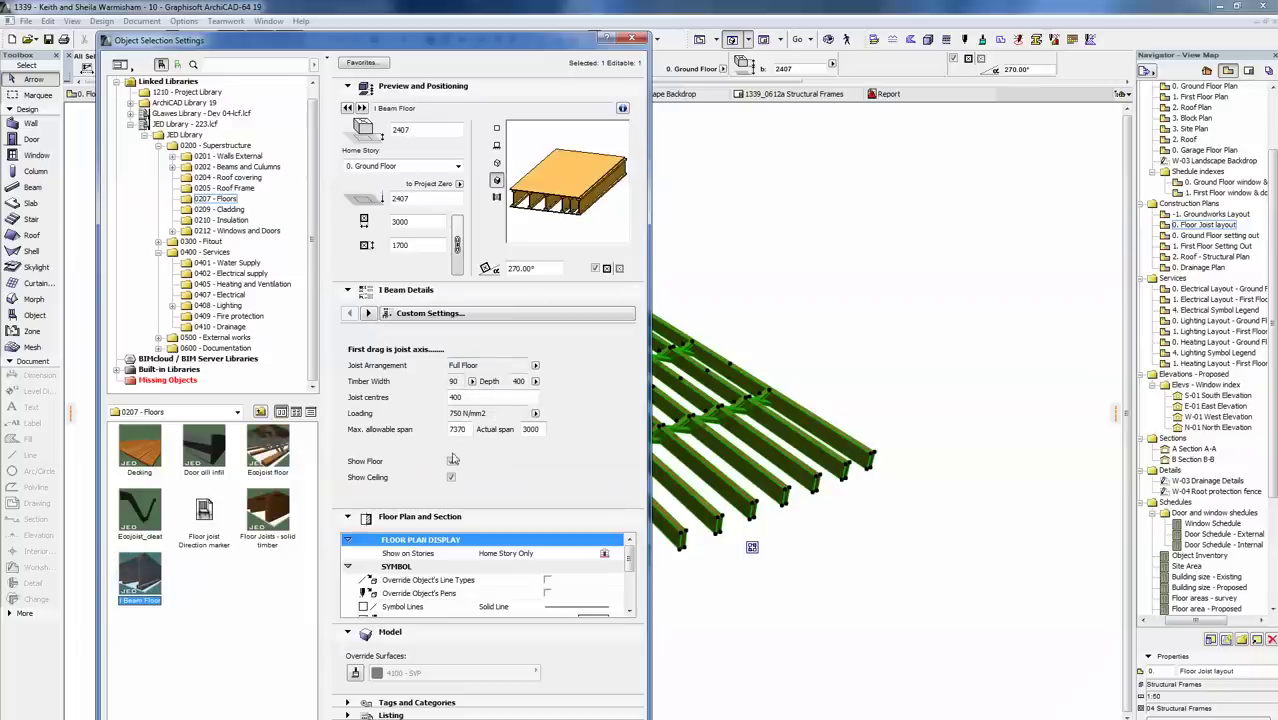
pyautogui.click(451, 461)
pyautogui.click(451, 477)
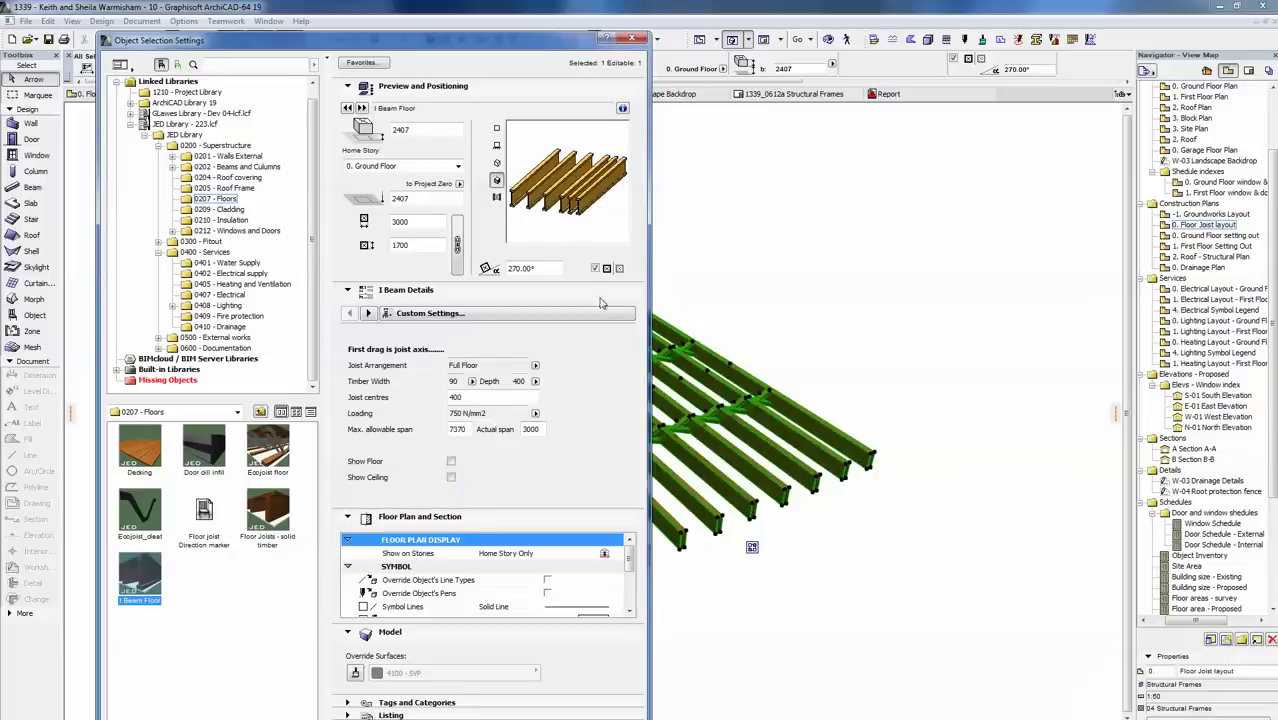
# - Keep the Full Floor arrangement and set the I-beam joists to 45 wide by 240 deep
pyautogui.click(535, 366)
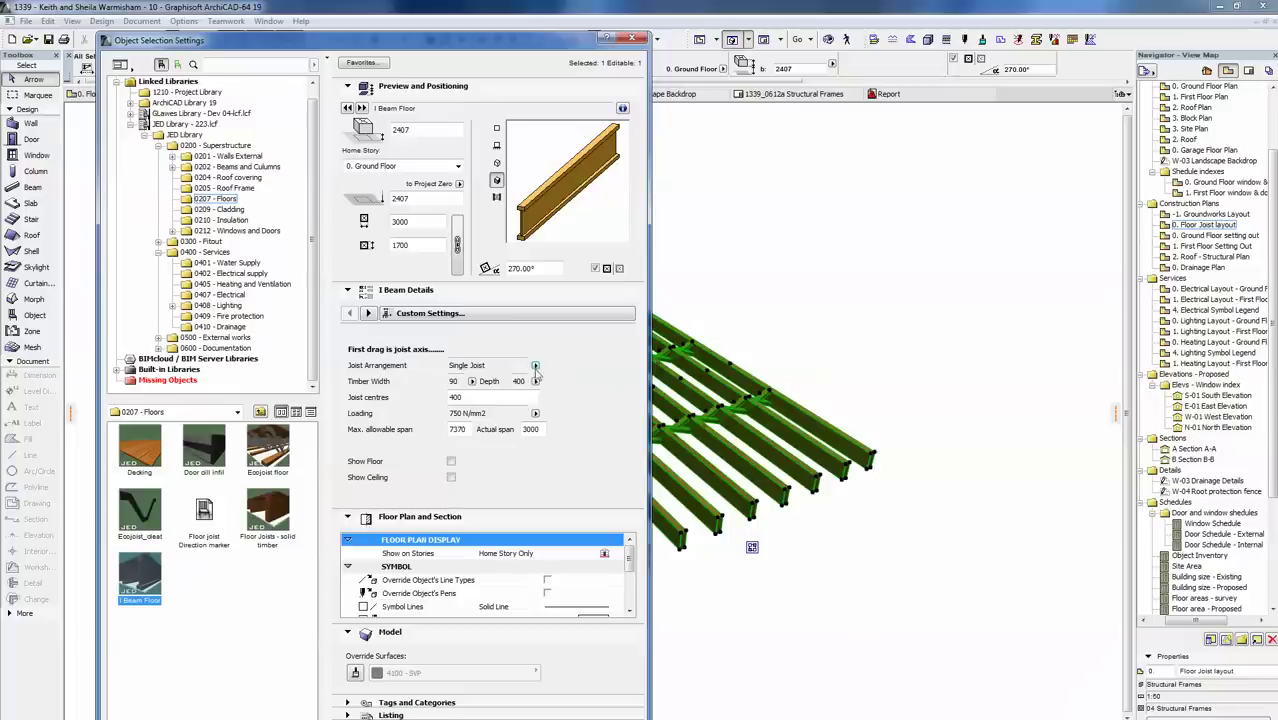
pyautogui.click(535, 366)
pyautogui.click(550, 382)
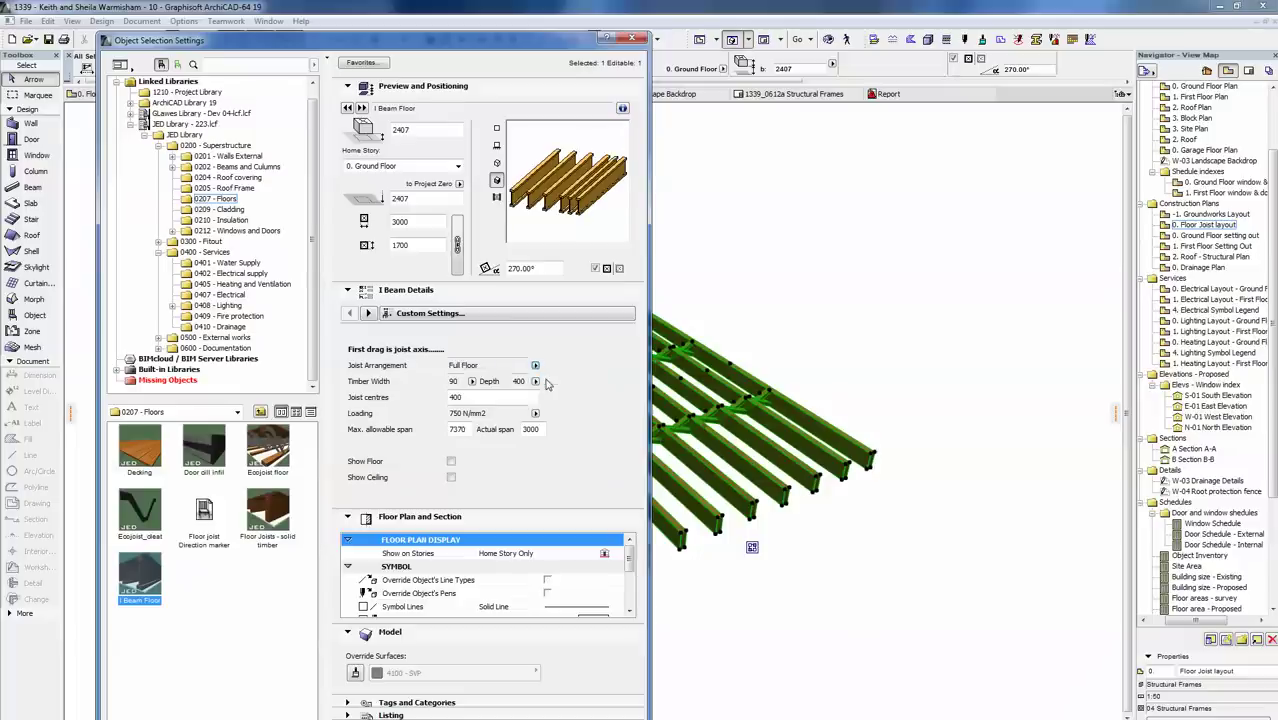
pyautogui.click(472, 382)
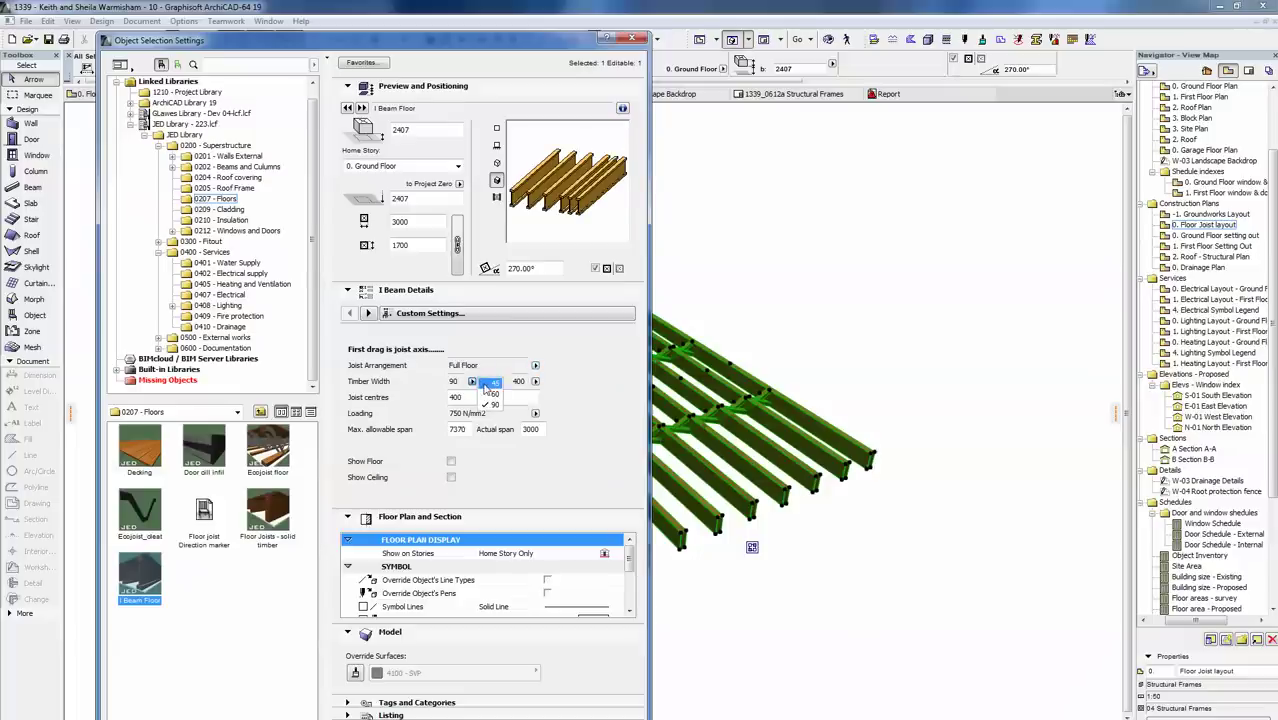
pyautogui.click(486, 383)
pyautogui.click(536, 382)
pyautogui.click(560, 404)
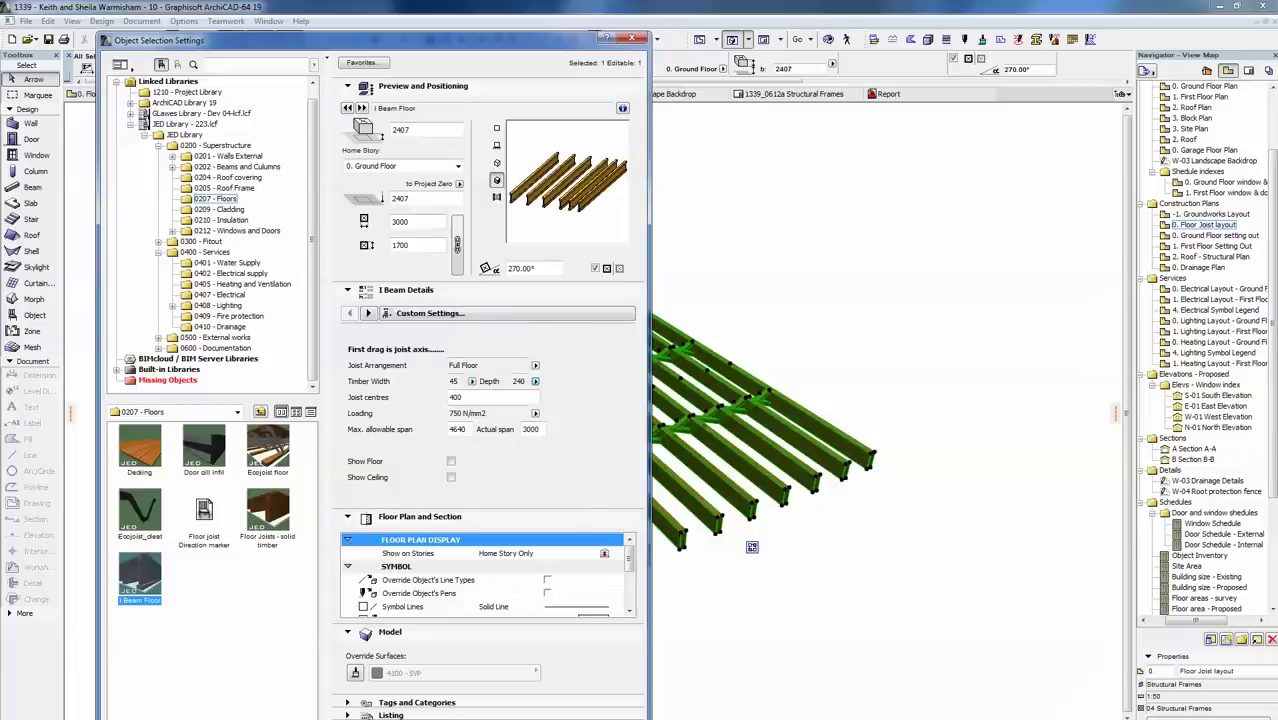
# - Apply a 75 timber width to the solid-timber joists and return to the Floor Joist layout plan
pyautogui.press('Return')
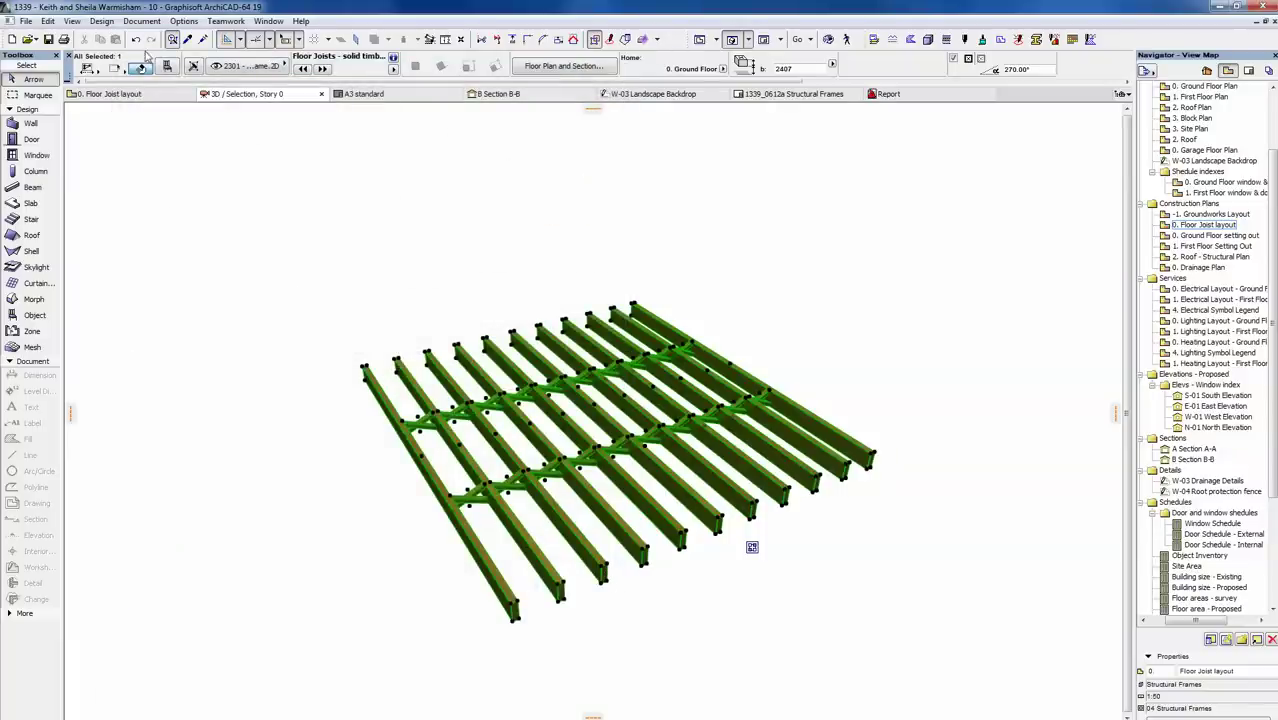
pyautogui.hotkey('ctrl', 't')
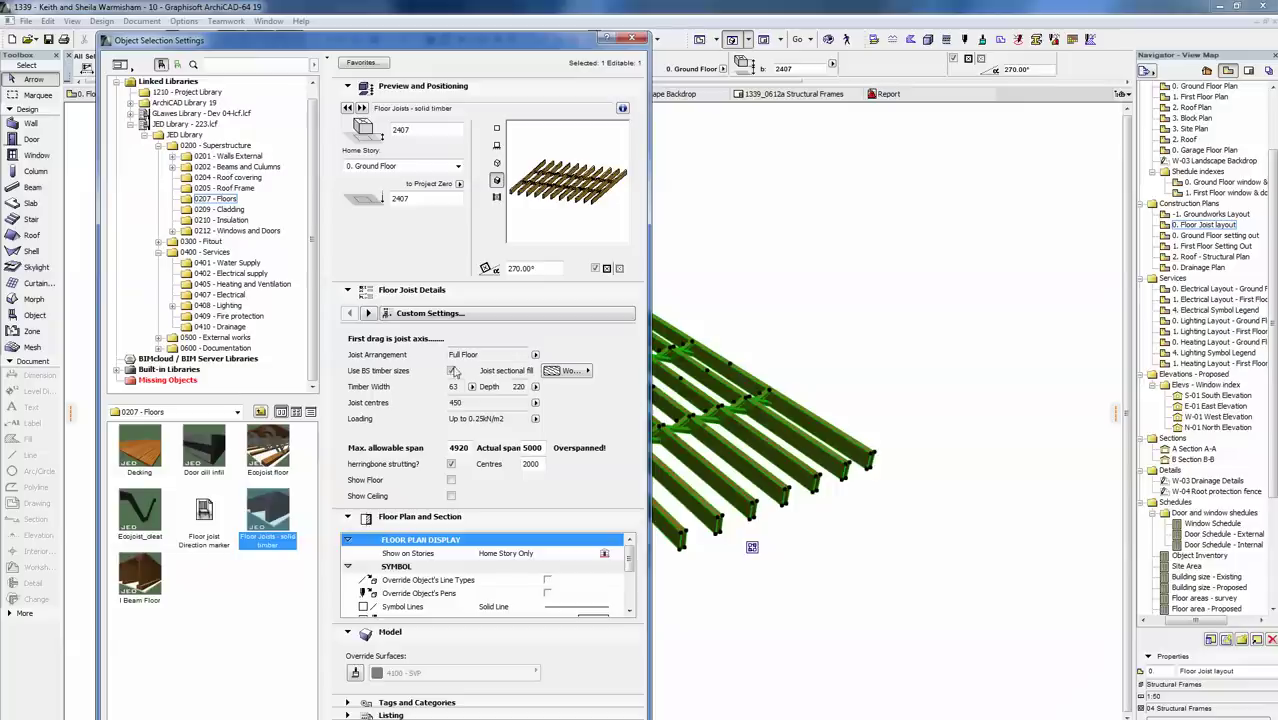
pyautogui.click(472, 387)
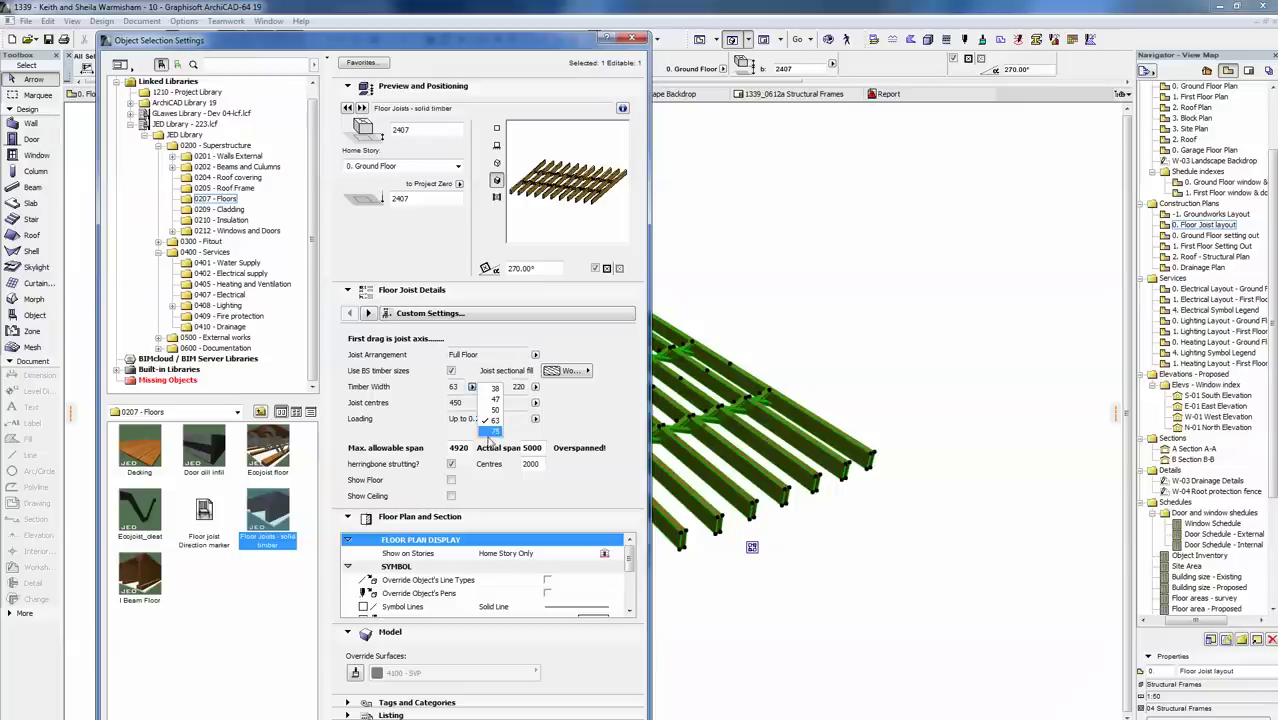
pyautogui.click(487, 428)
pyautogui.press('Return')
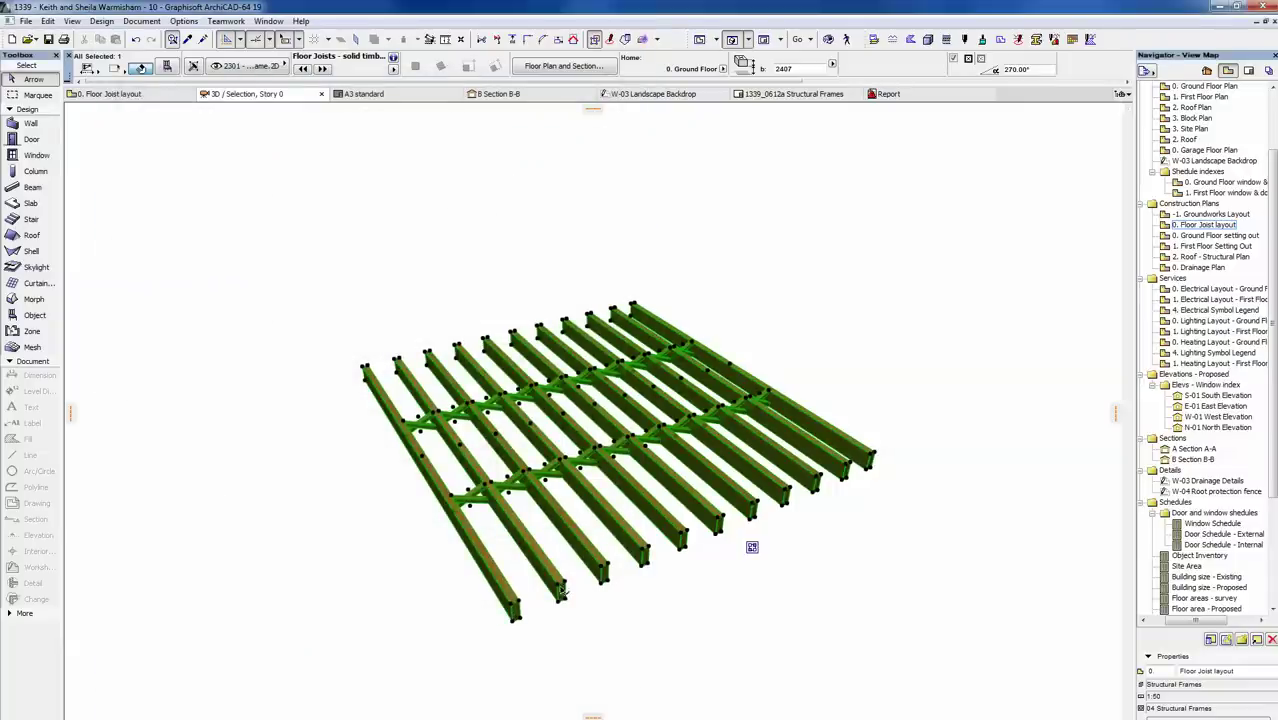
pyautogui.press('F2')
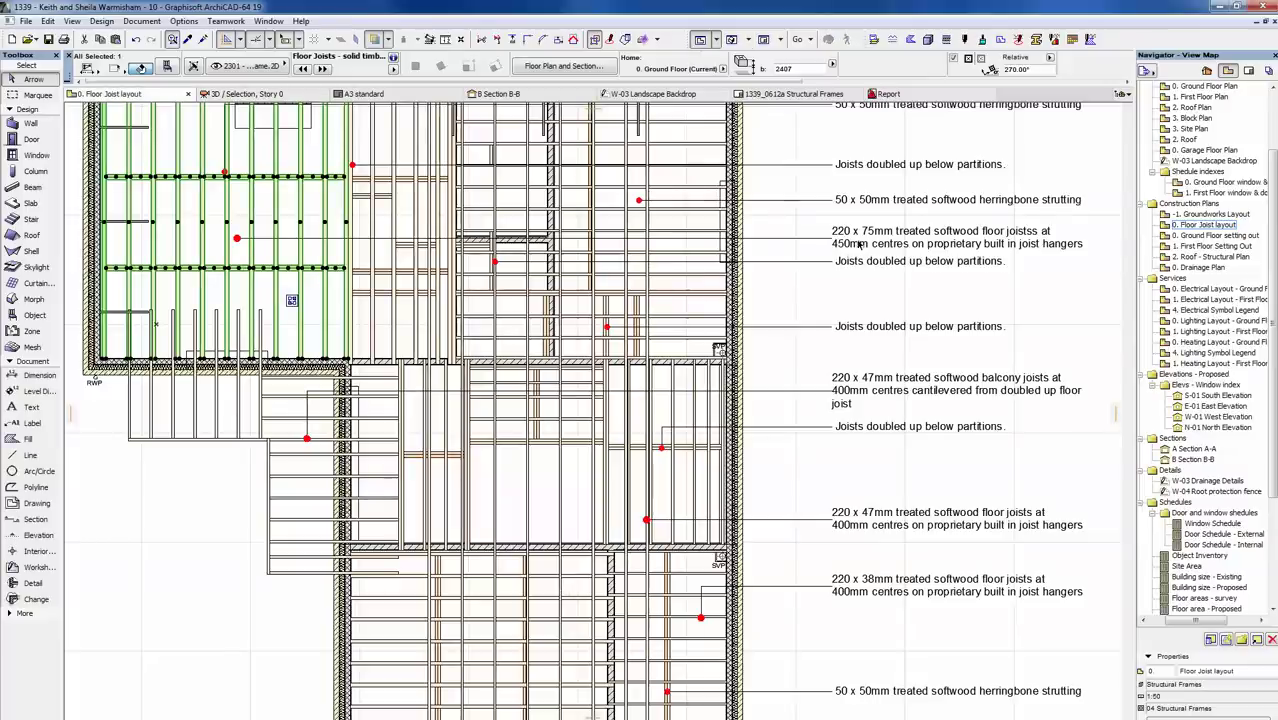
# - Deselect the joists and inspect the '220 x 75mm floor joists at 450mm centres' label
pyautogui.press('Escape')
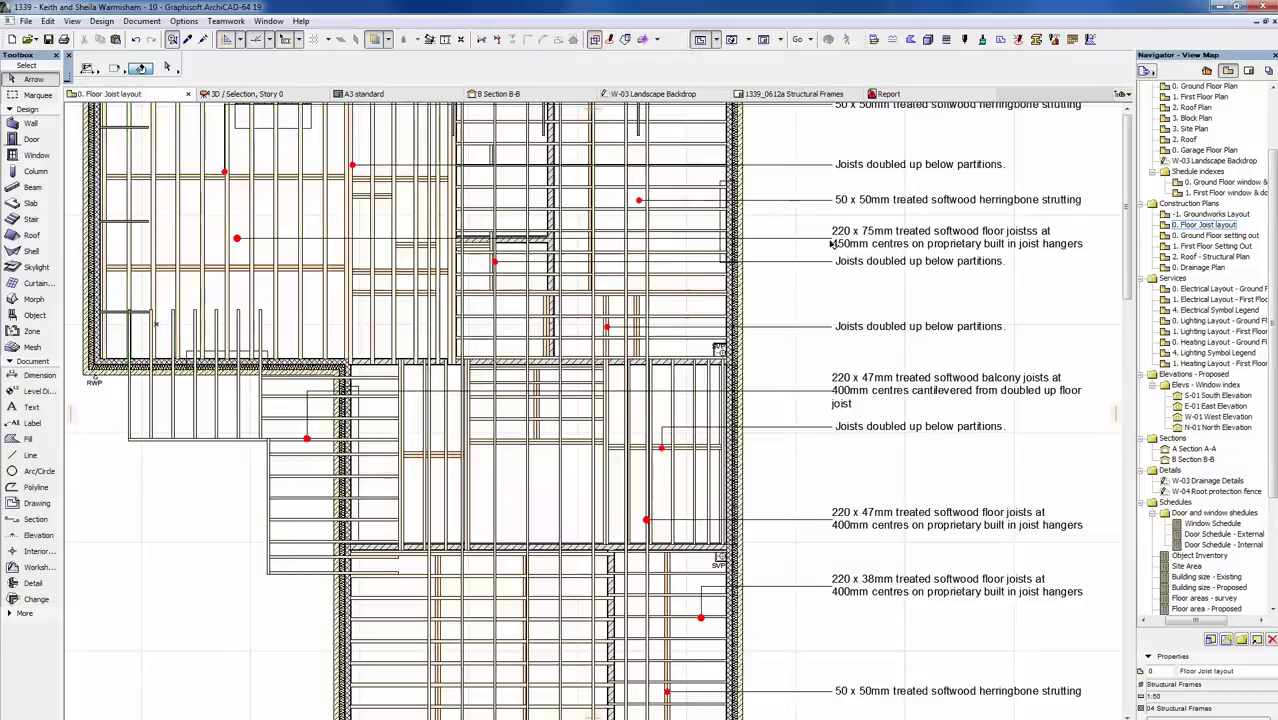
pyautogui.click(831, 243)
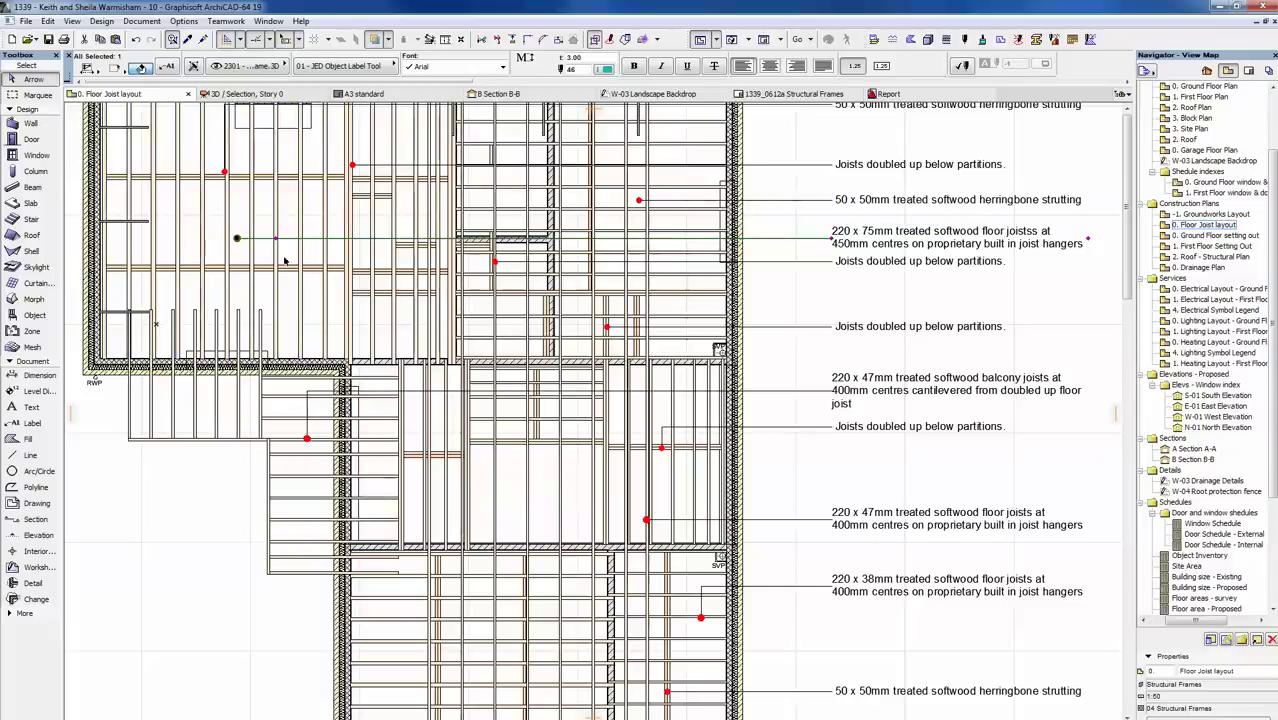
pyautogui.moveTo(321, 314)
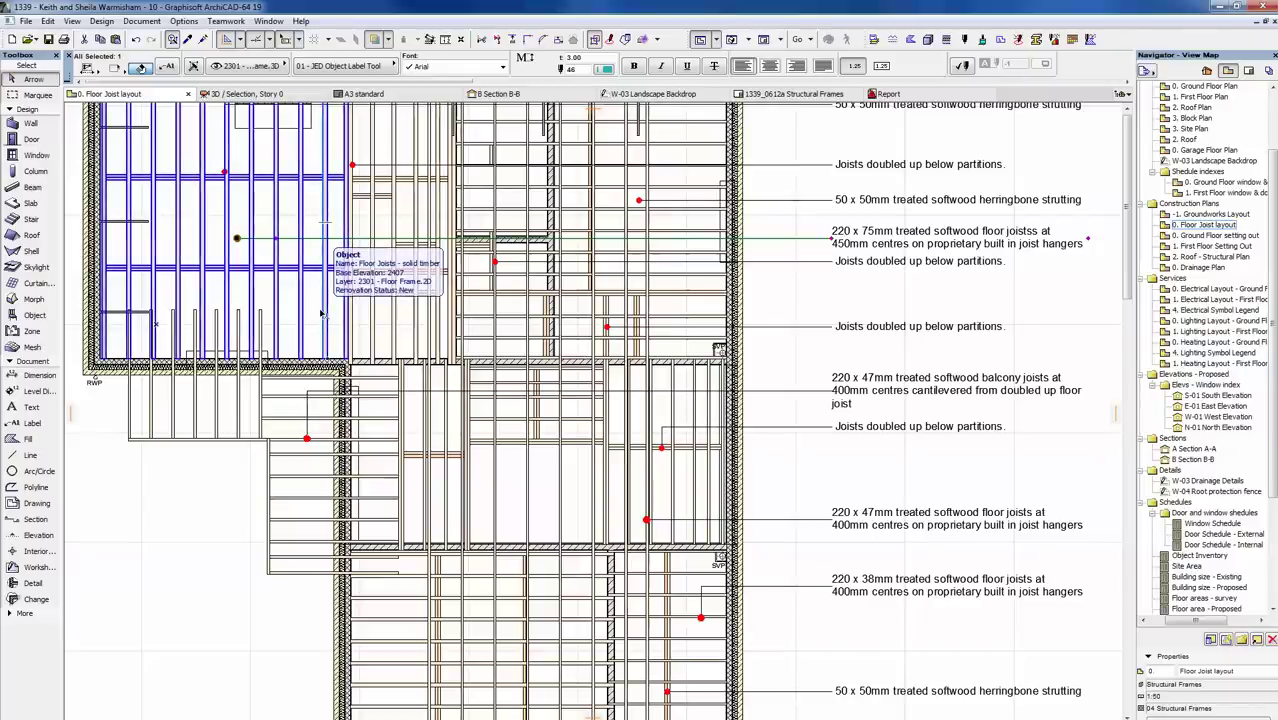
# - Pan and zoom out to show the whole floor joist layout
pyautogui.moveTo(781, 610); pyautogui.dragTo(689, 290, button='middle')
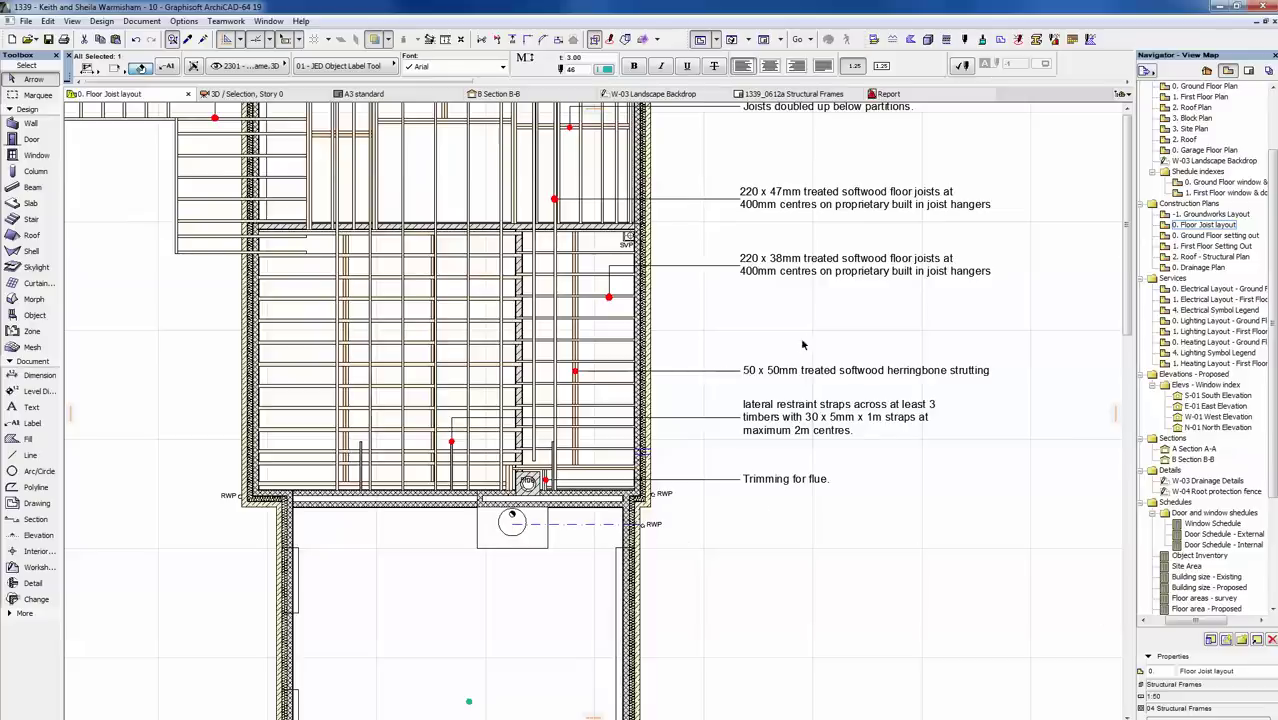
pyautogui.scroll(5, 804, 343)
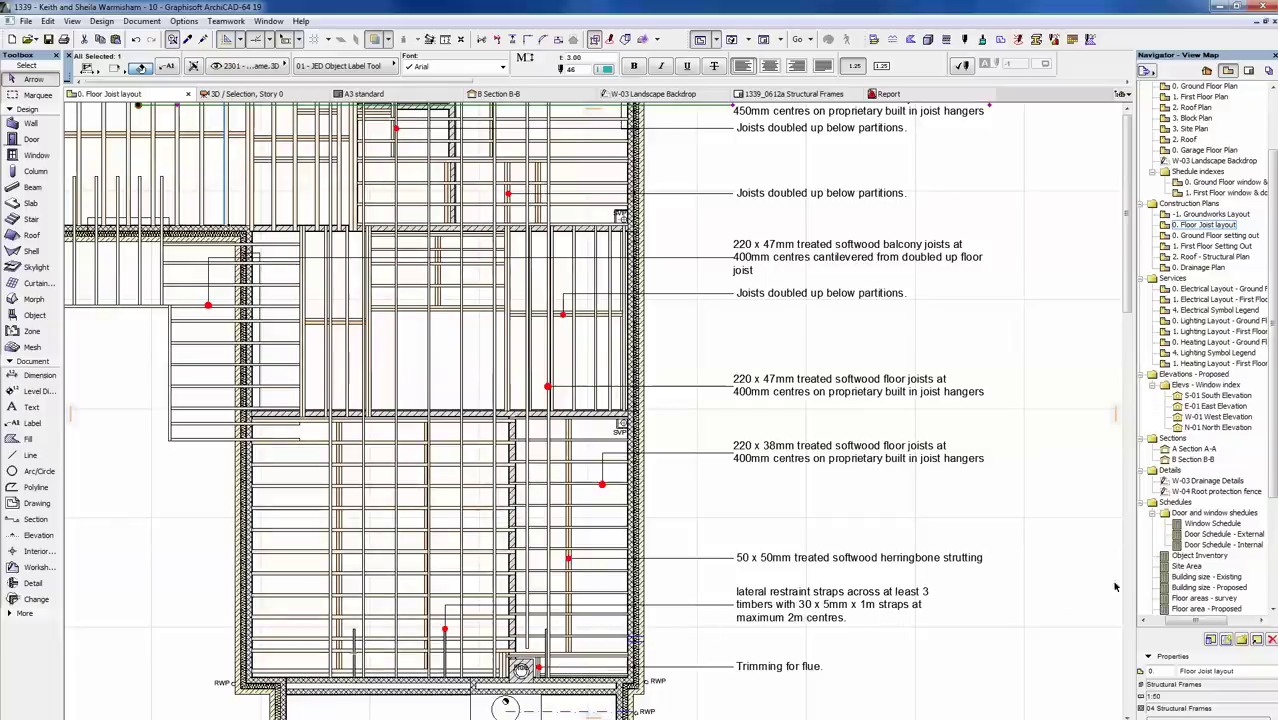
pyautogui.moveTo(1125, 300); pyautogui.dragTo(1150, 522)
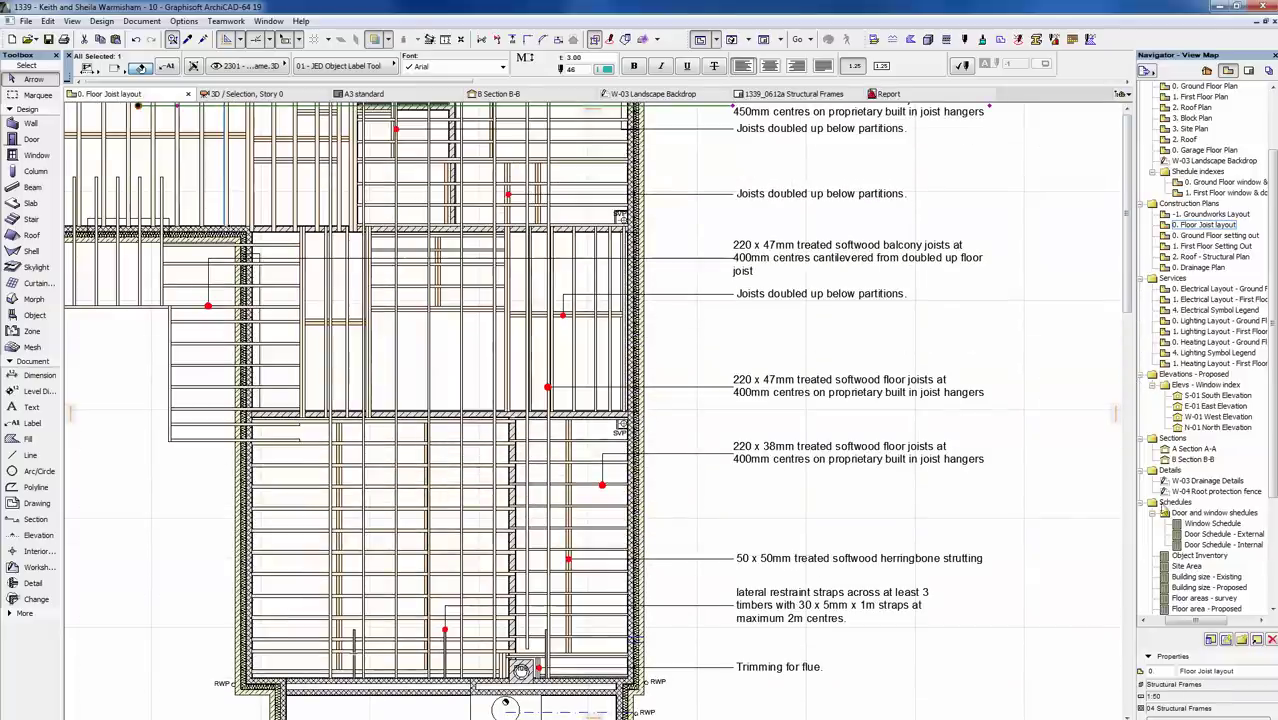
pyautogui.scroll(-5, 565, 459)
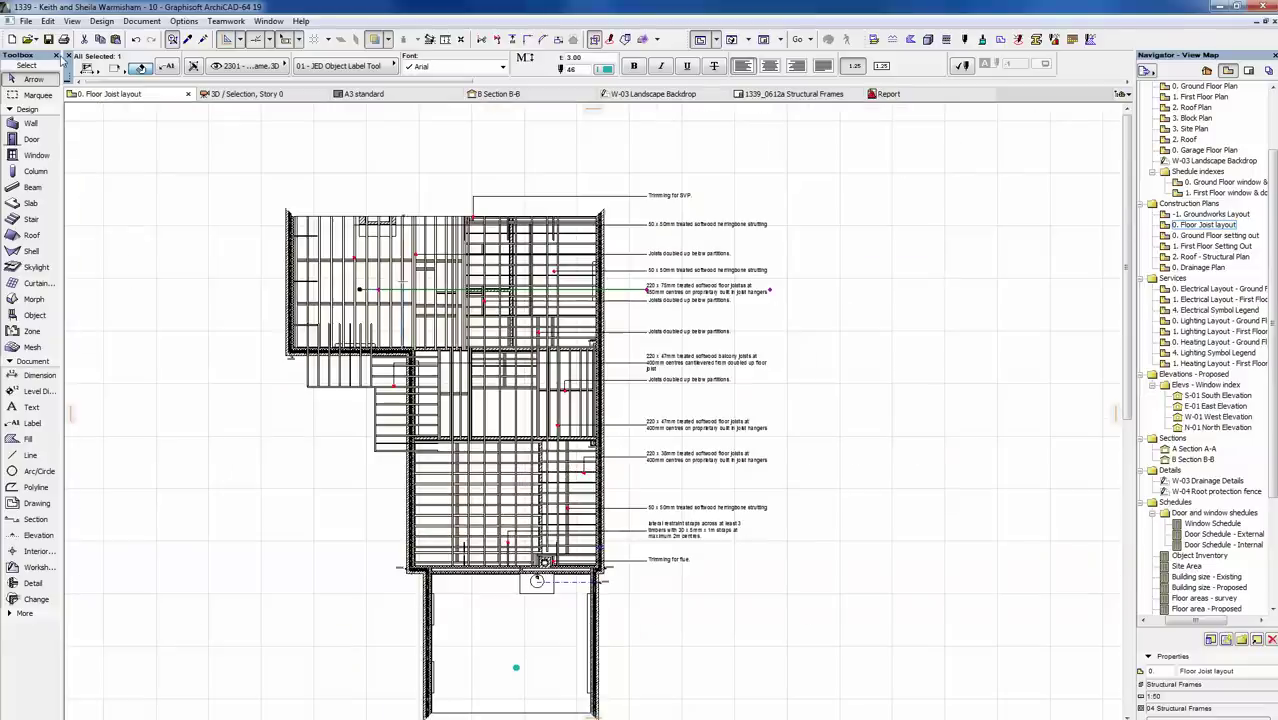
# - Marquee the joist plan area and view it in 3D, orbiting to the roof rafters
pyautogui.click(38, 96)
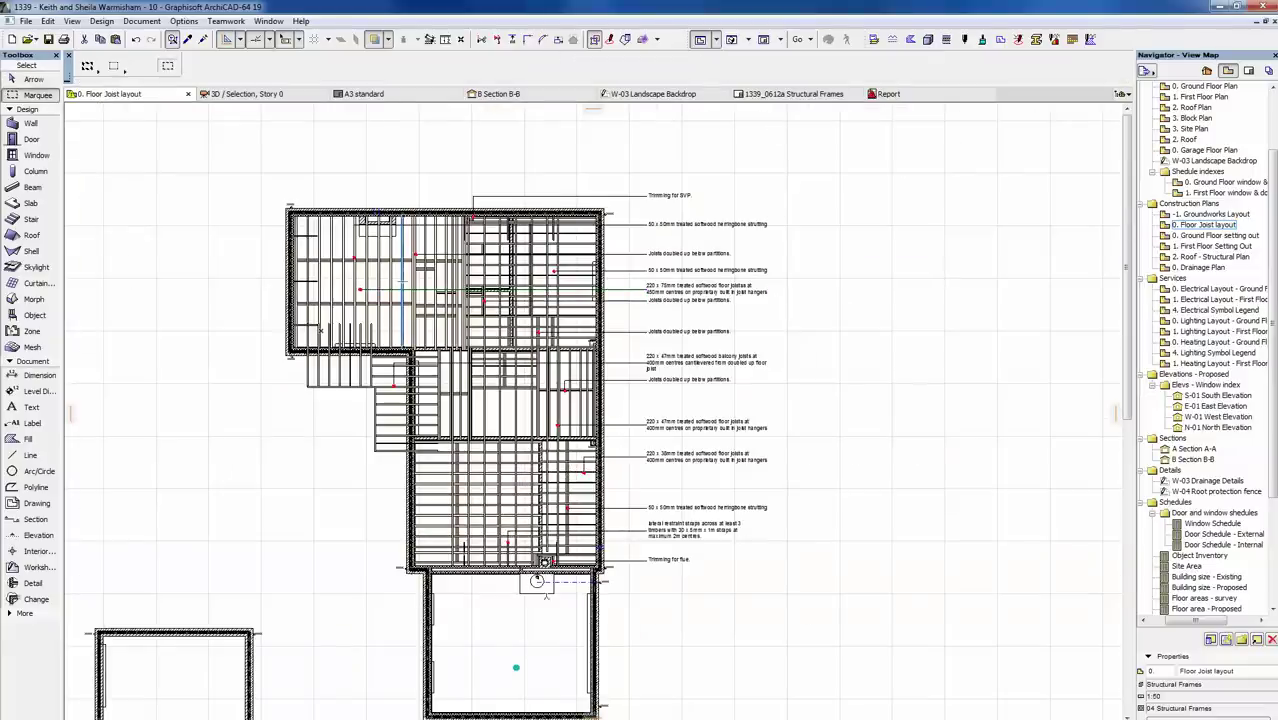
pyautogui.moveTo(804, 151); pyautogui.dragTo(556, 565)
pyautogui.moveTo(556, 565); pyautogui.dragTo(578, 467, button='middle')
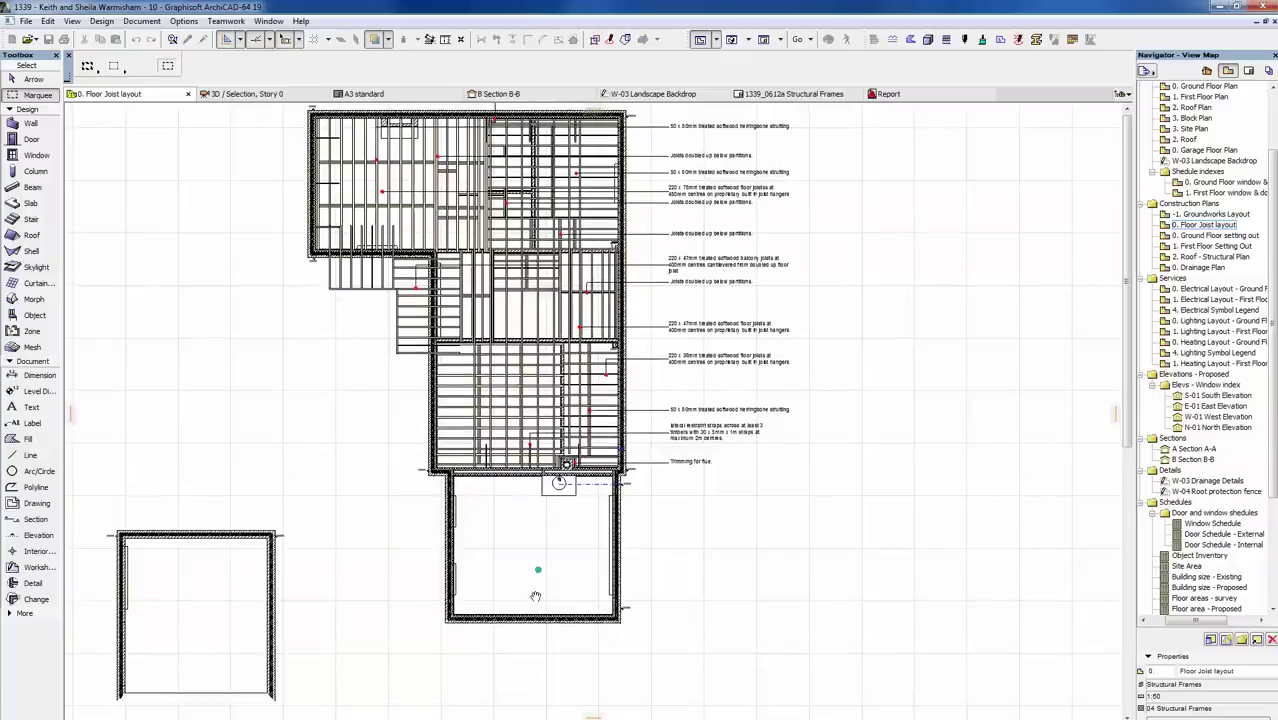
pyautogui.click(479, 660)
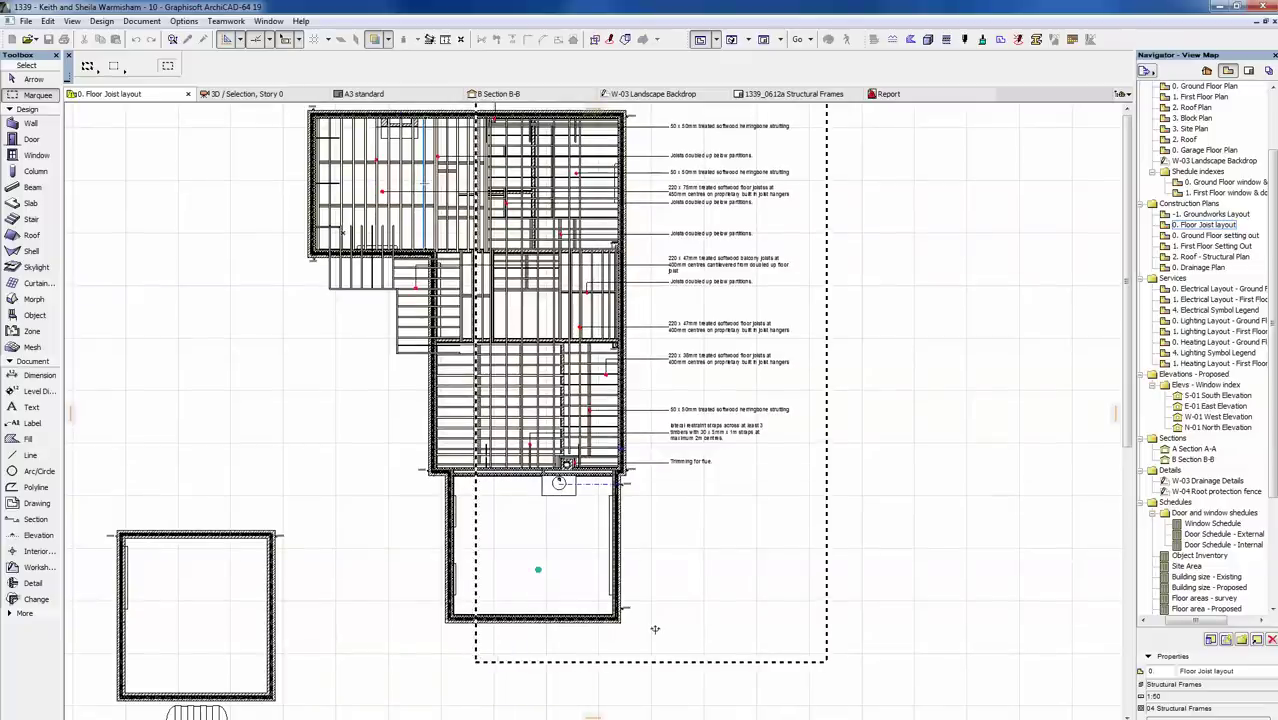
pyautogui.press('F5')
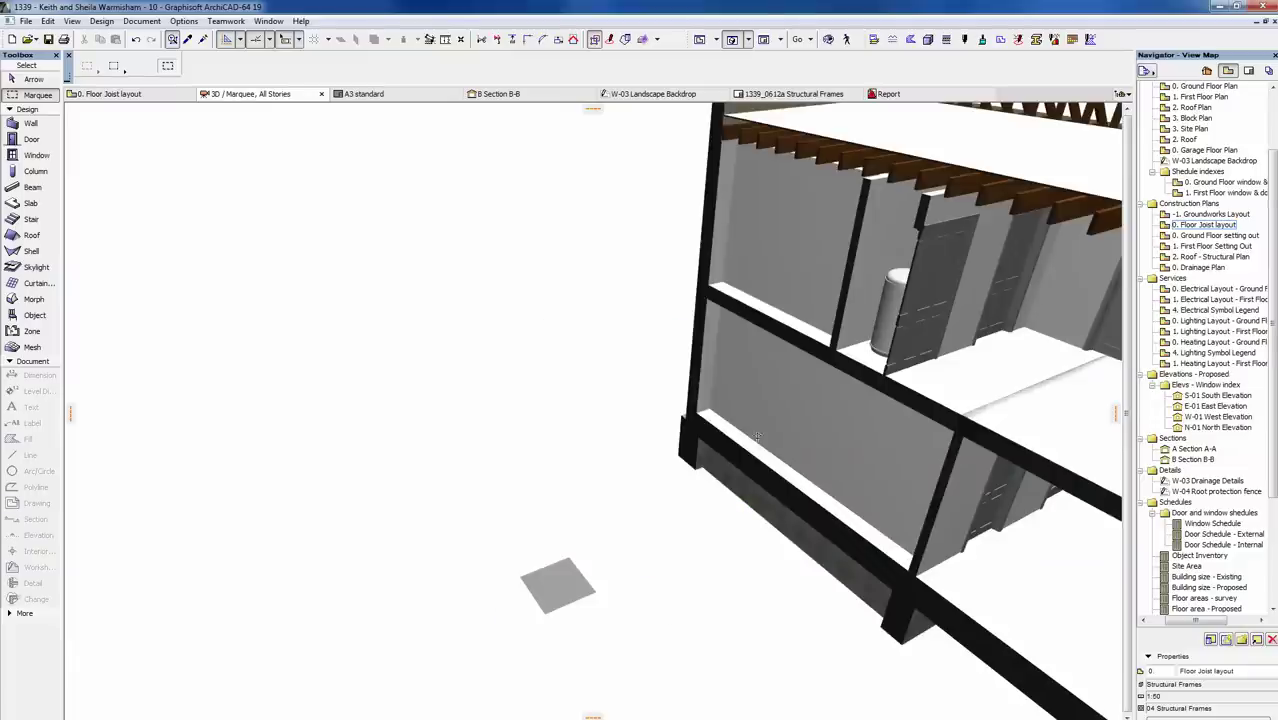
pyautogui.keyDown('shift'); pyautogui.moveTo(693, 607); pyautogui.dragTo(560, 480, button='middle'); pyautogui.keyUp('shift')
# - Select the three floor slabs and hide their layer to expose the joists
pyautogui.click(14, 79)
pyautogui.click(661, 538)
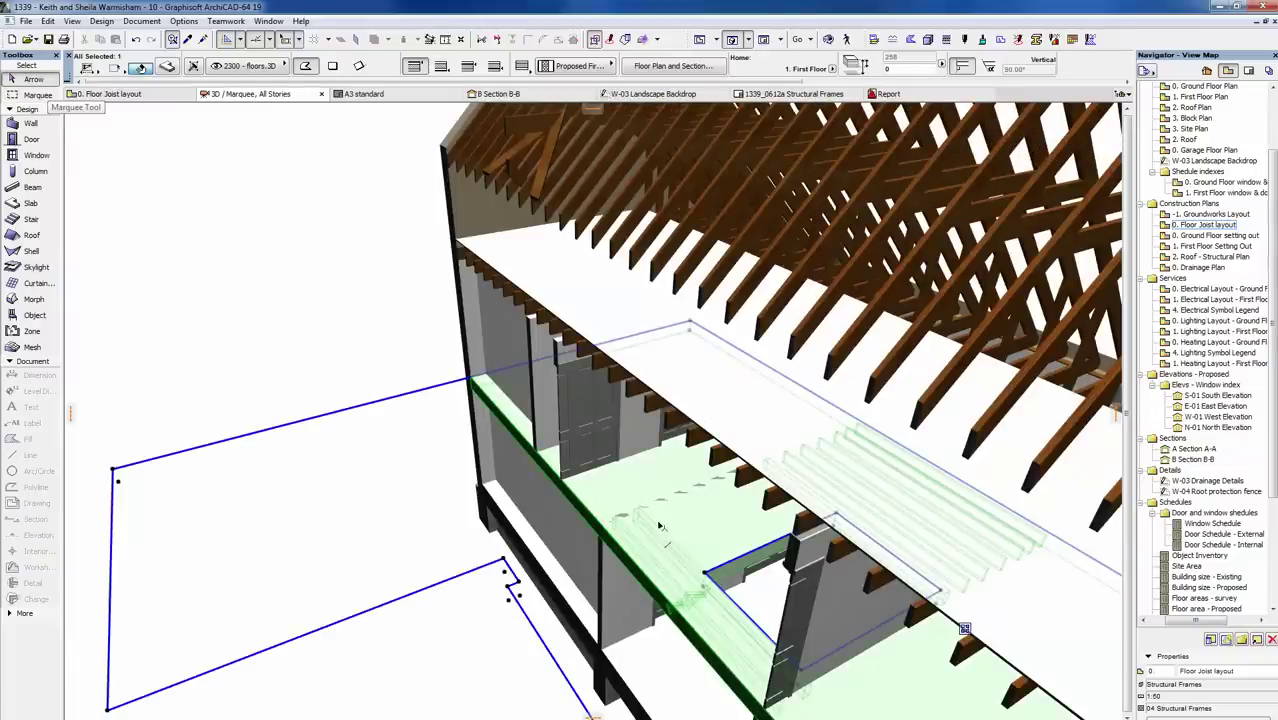
pyautogui.keyDown('shift'); pyautogui.click(632, 425); pyautogui.keyUp('shift')
pyautogui.keyDown('shift'); pyautogui.click(603, 318); pyautogui.keyUp('shift')
pyautogui.rightClick(603, 318)
pyautogui.moveTo(647, 421)
pyautogui.click(810, 418)
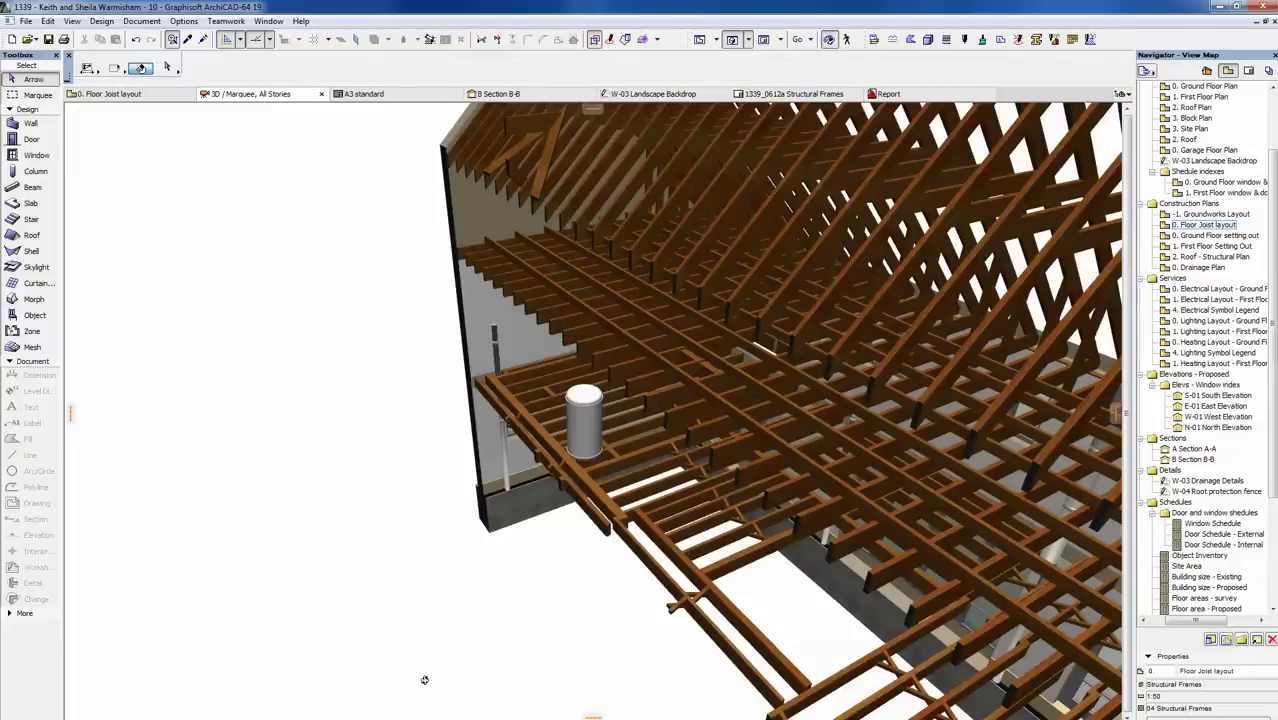
# - Orbit around the first-floor joists and select the SVP soil stack pipe
pyautogui.keyDown('shift'); pyautogui.moveTo(428, 676); pyautogui.dragTo(419, 588, button='middle'); pyautogui.keyUp('shift')
pyautogui.keyDown('shift'); pyautogui.moveTo(855, 595); pyautogui.dragTo(477, 585, button='middle'); pyautogui.keyUp('shift')
pyautogui.keyDown('shift'); pyautogui.moveTo(390, 577); pyautogui.dragTo(460, 517, button='middle'); pyautogui.keyUp('shift')
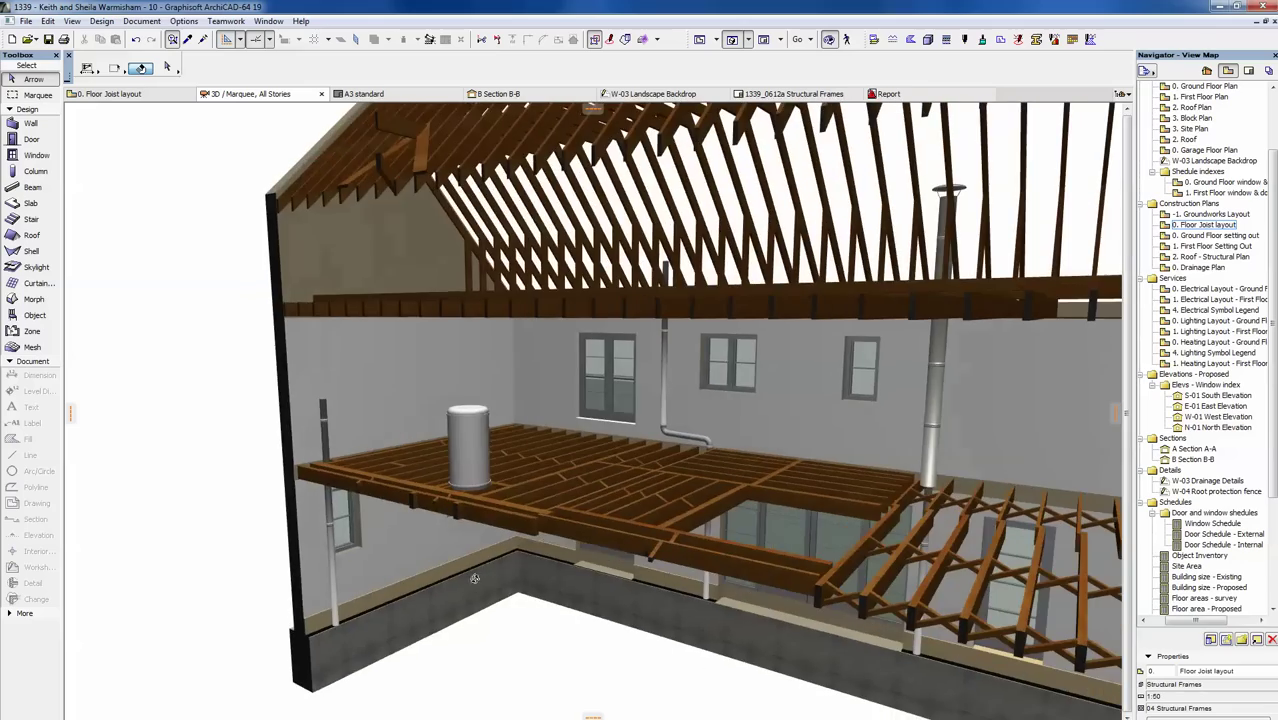
pyautogui.keyDown('shift'); pyautogui.moveTo(597, 641); pyautogui.dragTo(719, 637, button='middle'); pyautogui.keyUp('shift')
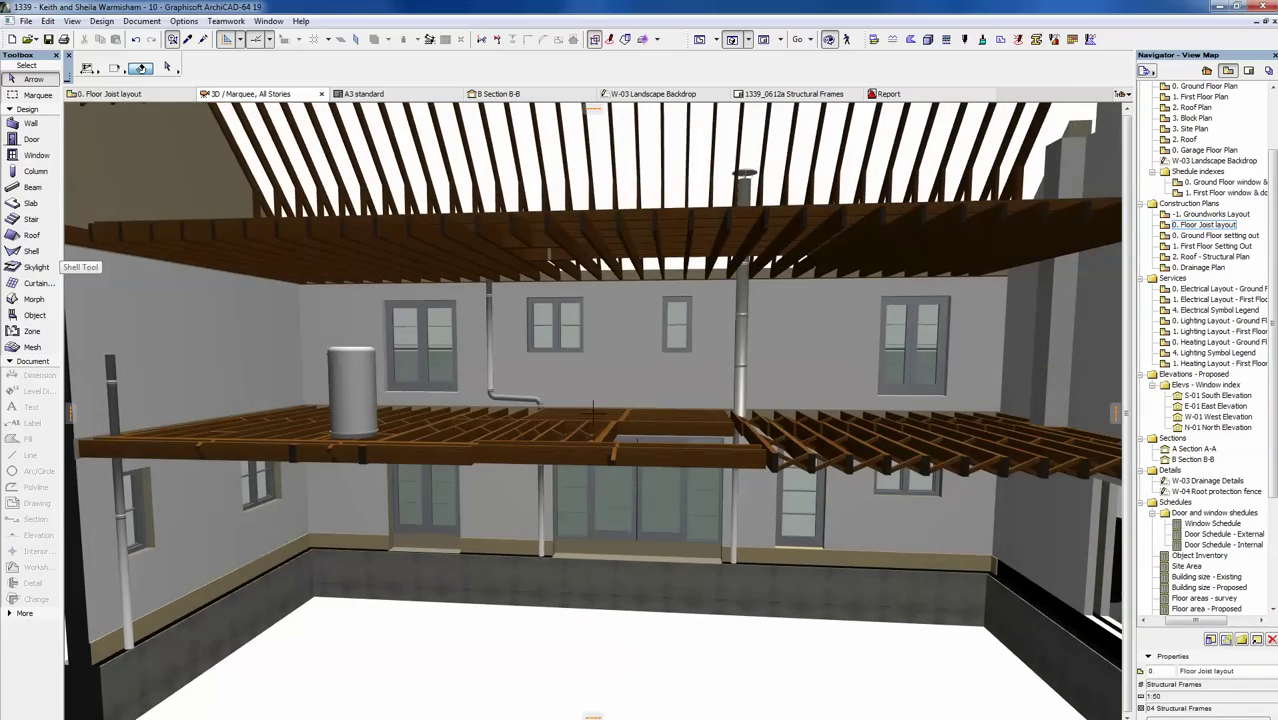
pyautogui.click(490, 360)
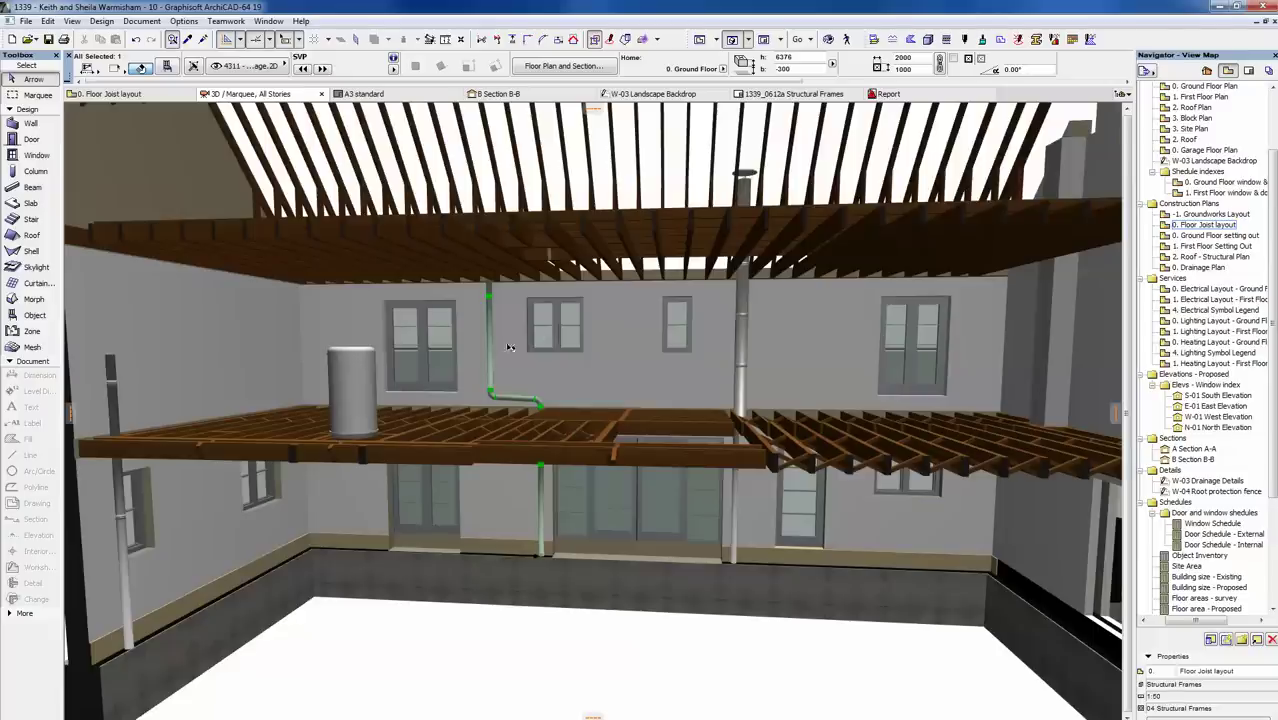
# - Open the soil stack settings and review its Swan neck arrangement, SVP label and storey-below display
pyautogui.moveTo(537, 335)
pyautogui.click(170, 66)
pyautogui.hotkey('ctrl', 't')
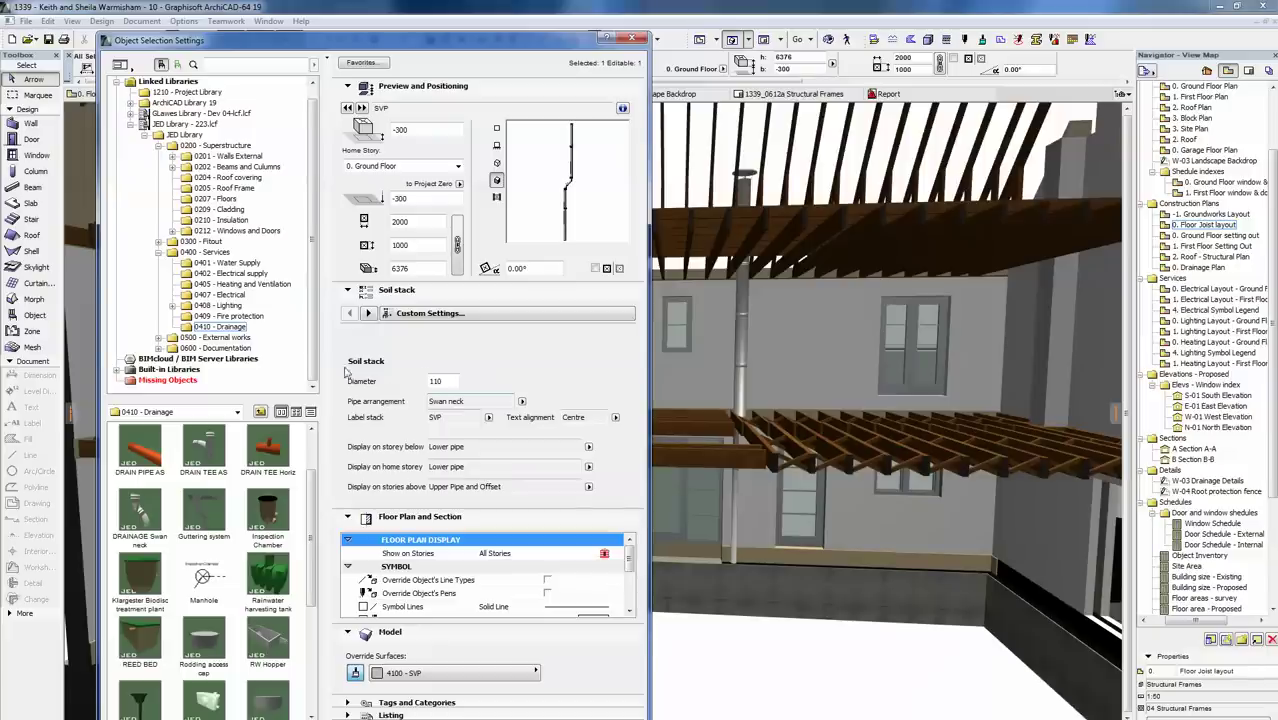
pyautogui.click(521, 402)
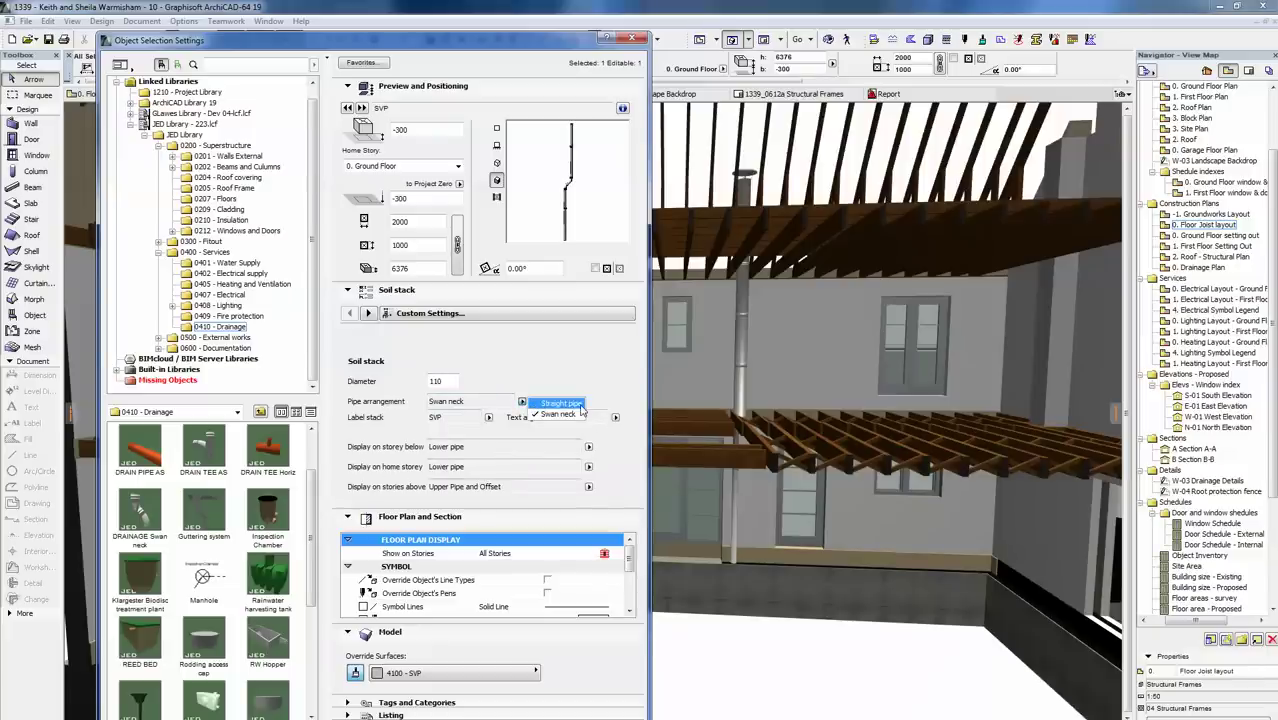
pyautogui.click(521, 403)
pyautogui.click(489, 418)
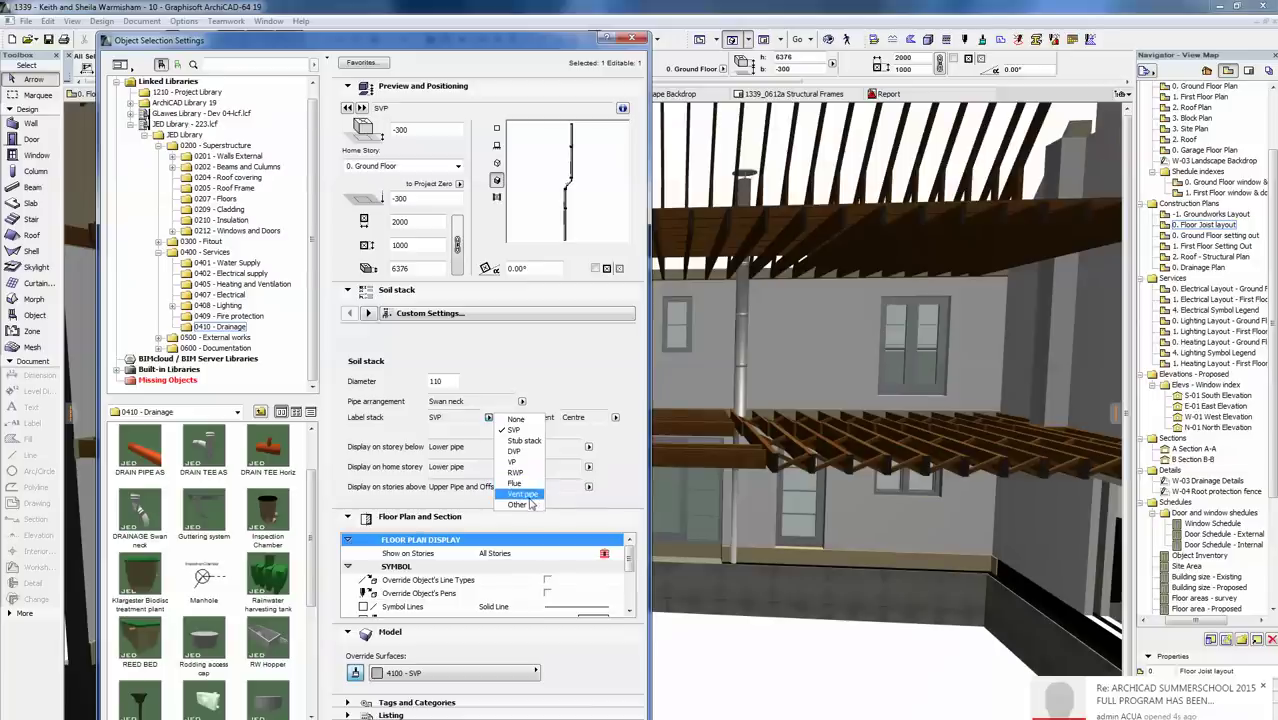
pyautogui.click(571, 380)
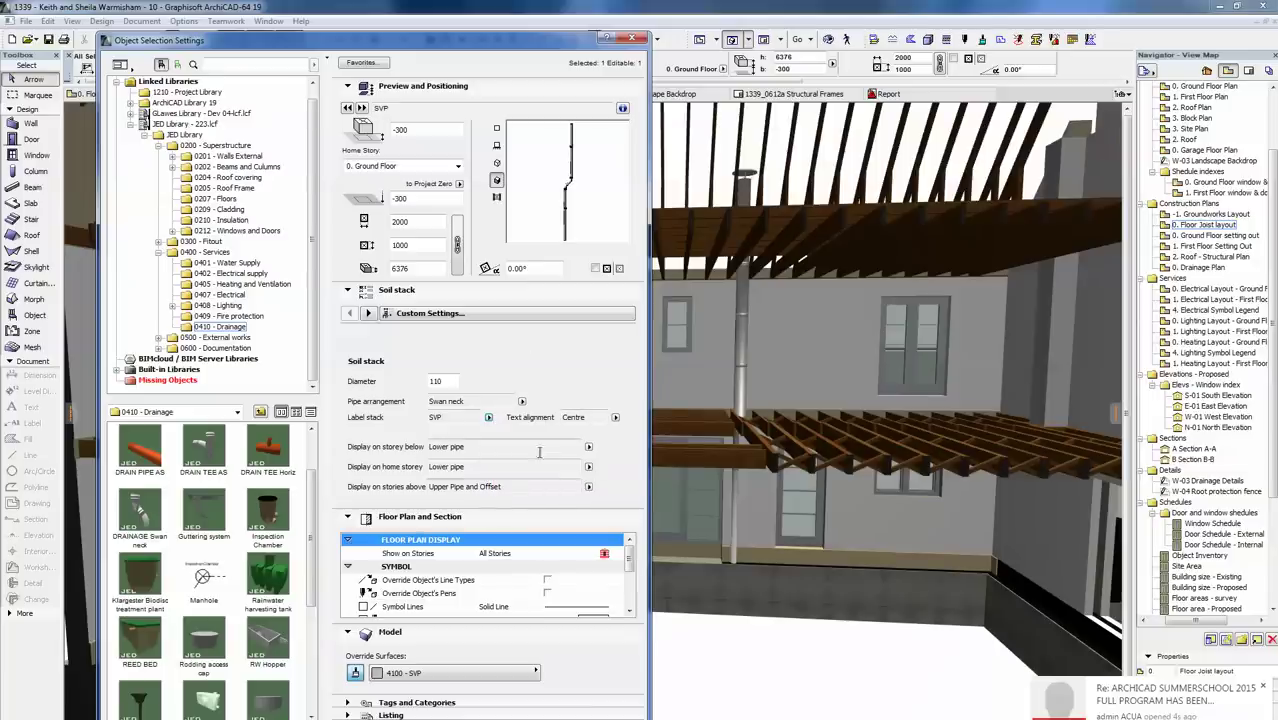
pyautogui.click(588, 448)
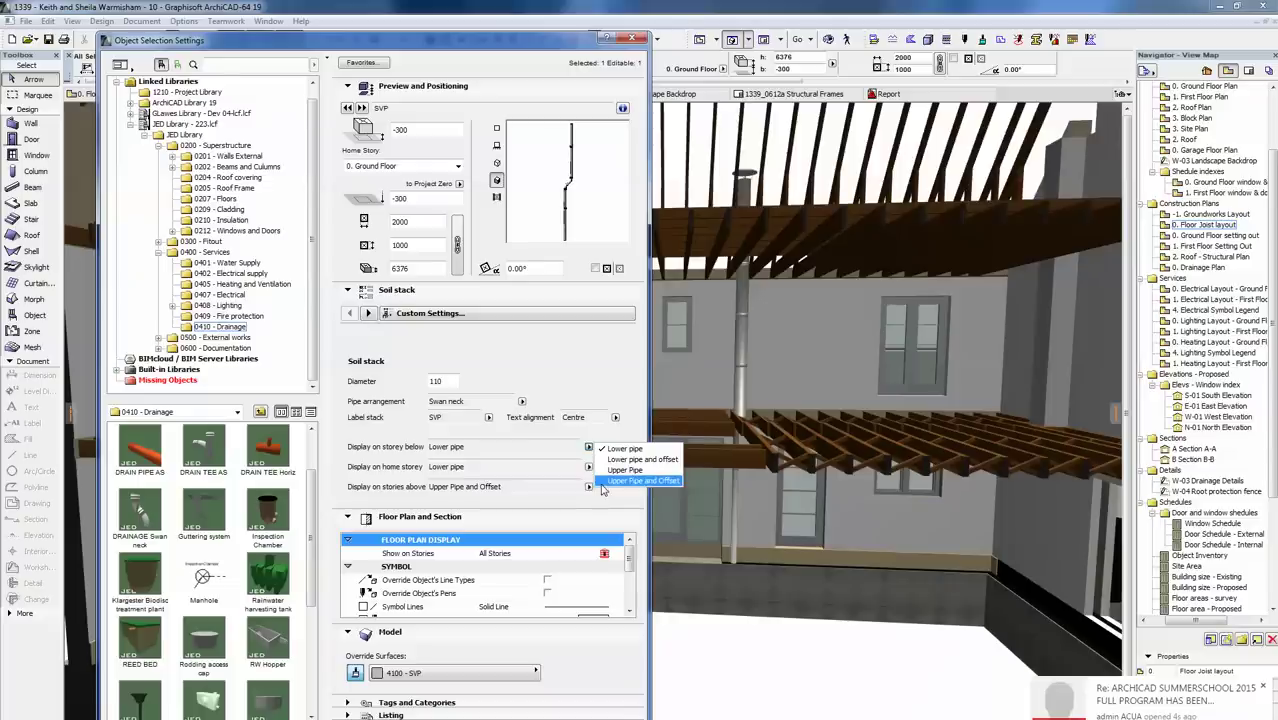
pyautogui.click(604, 389)
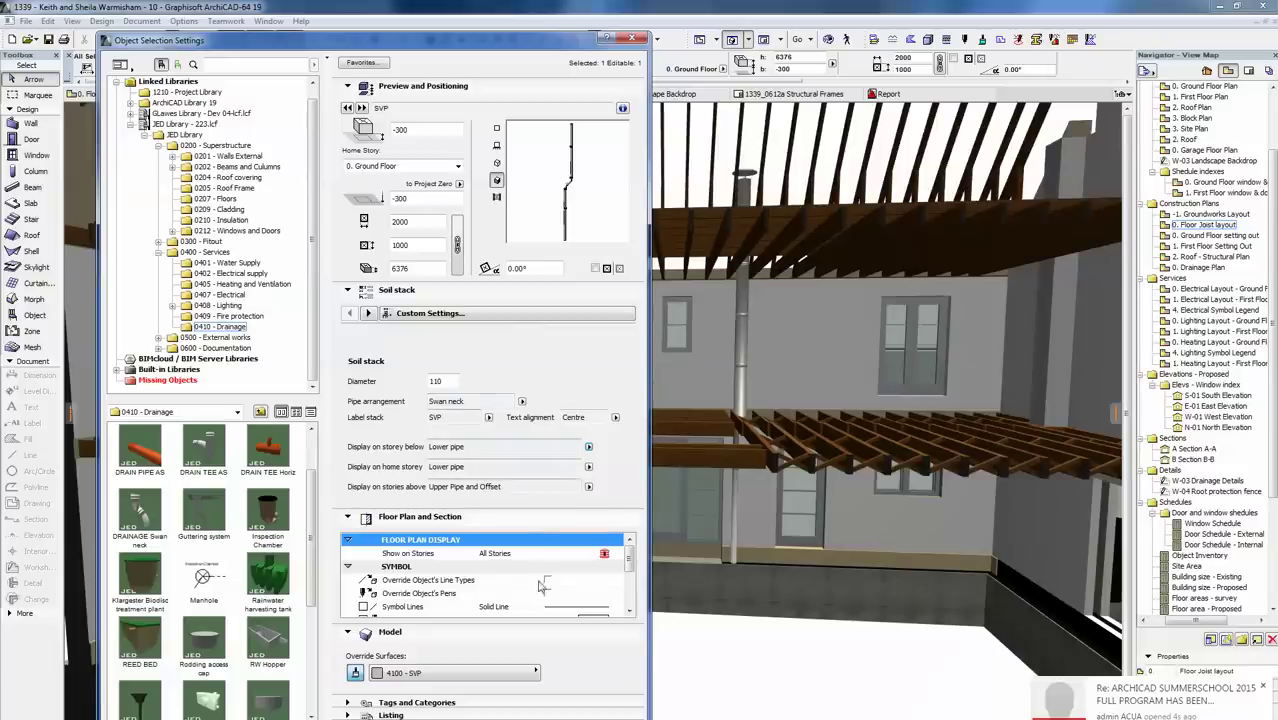
# - Close the soil stack settings and open the vertical flue pipe's settings
pyautogui.press('Return')
pyautogui.click(740, 298)
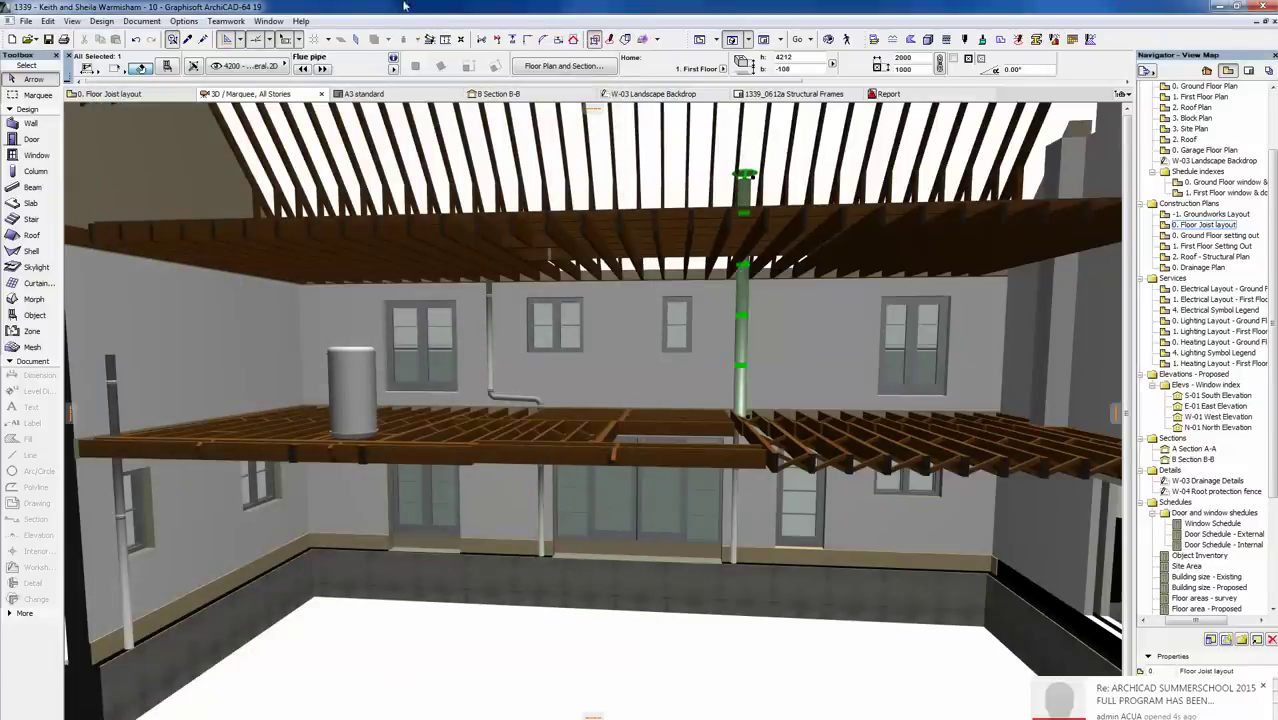
pyautogui.click(165, 67)
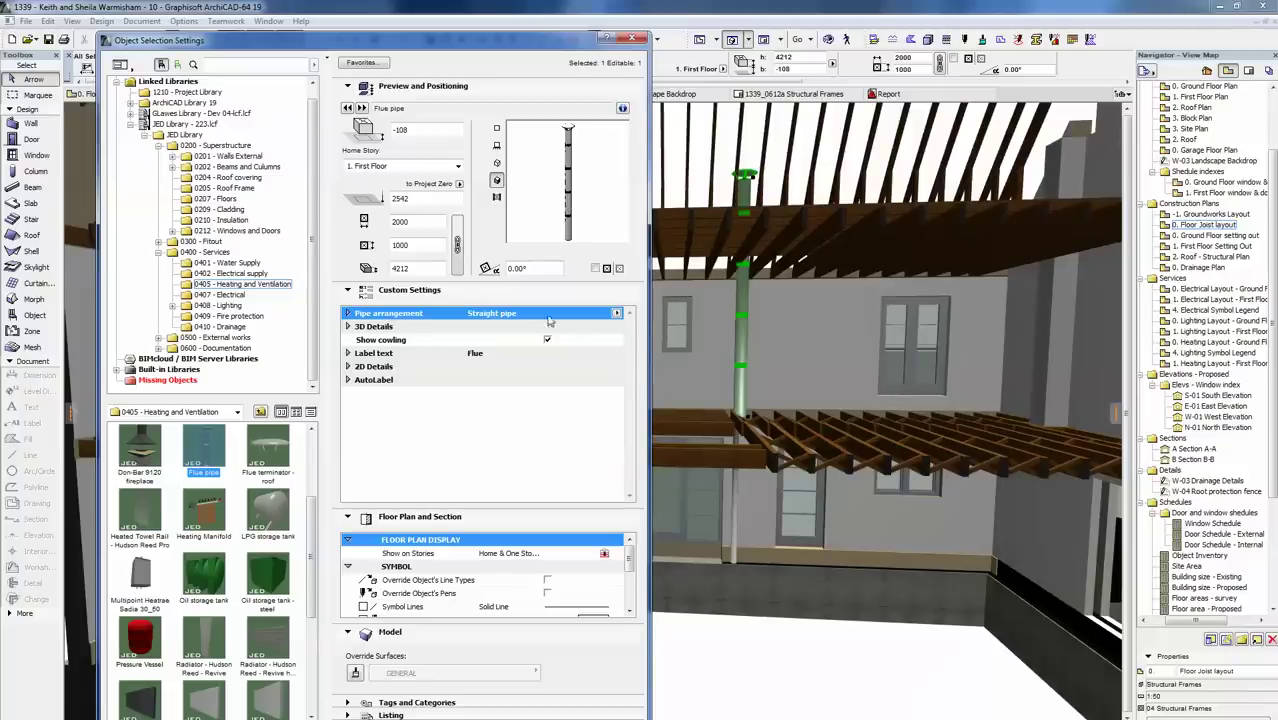
# - Preview a Swan neck pipe arrangement, then cancel so the flue stays straight, and deselect it
pyautogui.click(616, 313)
pyautogui.click(654, 327)
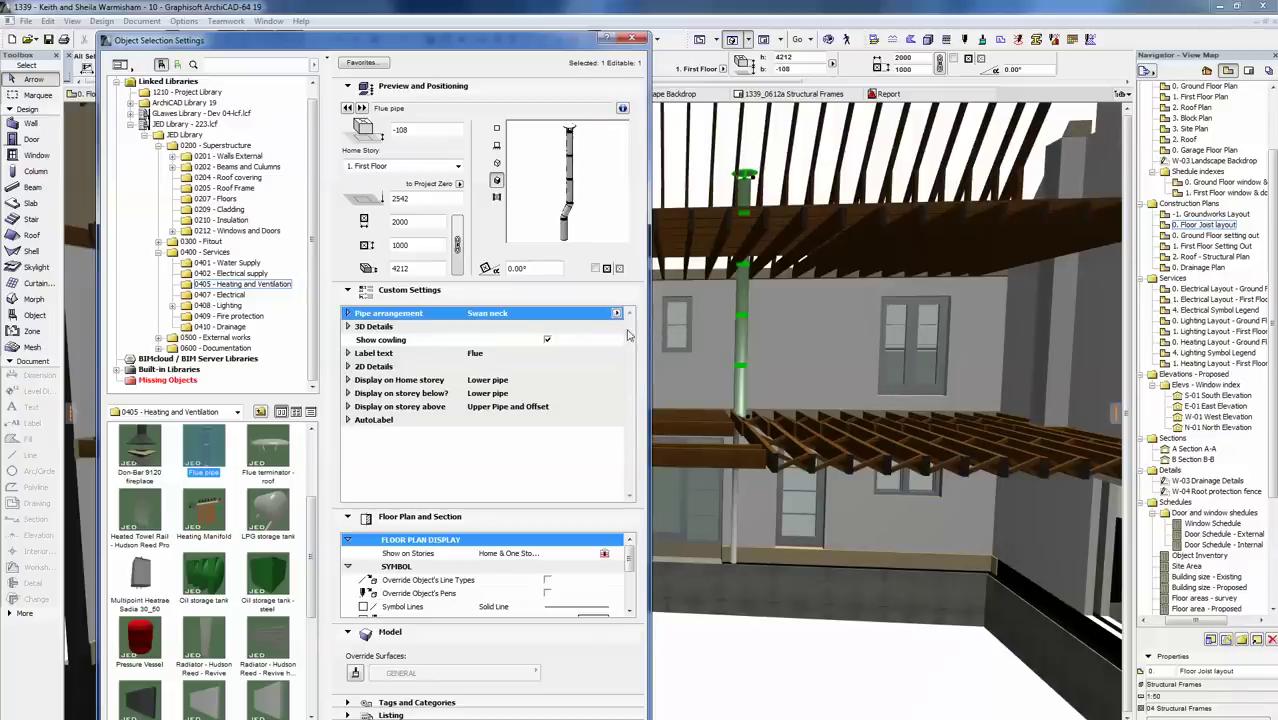
pyautogui.moveTo(502, 42); pyautogui.dragTo(514, 400)
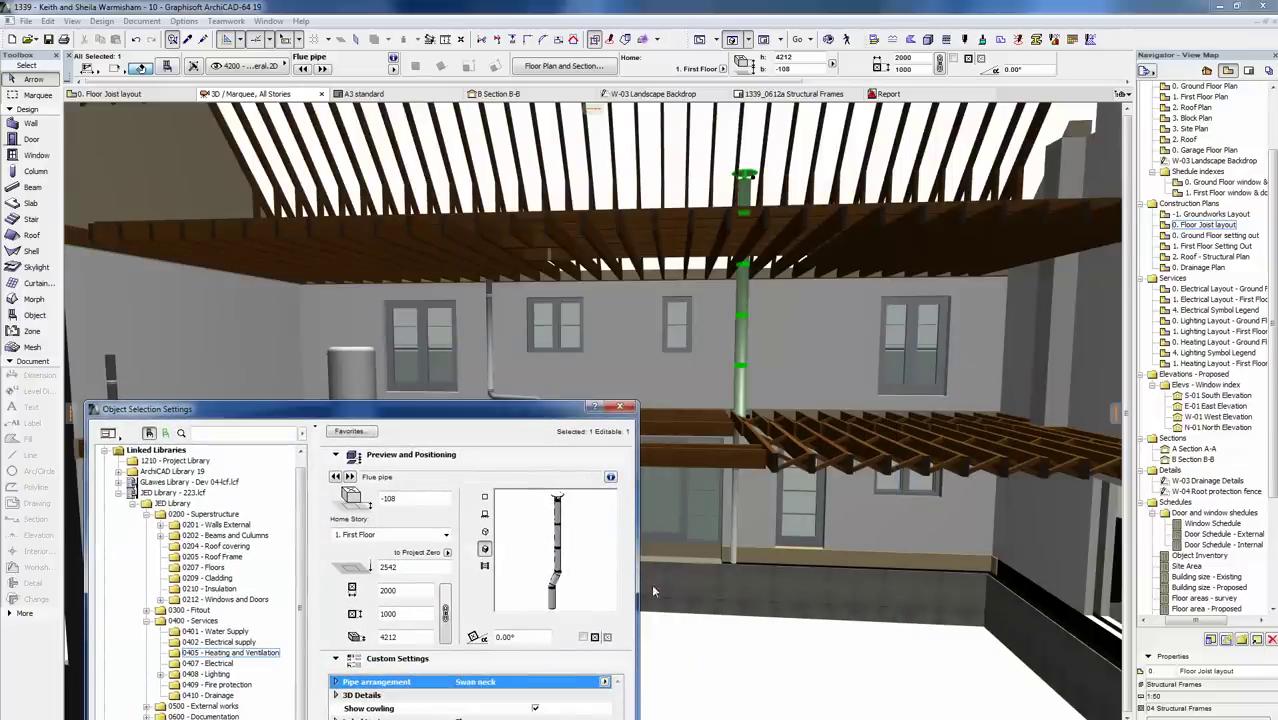
pyautogui.click(620, 406)
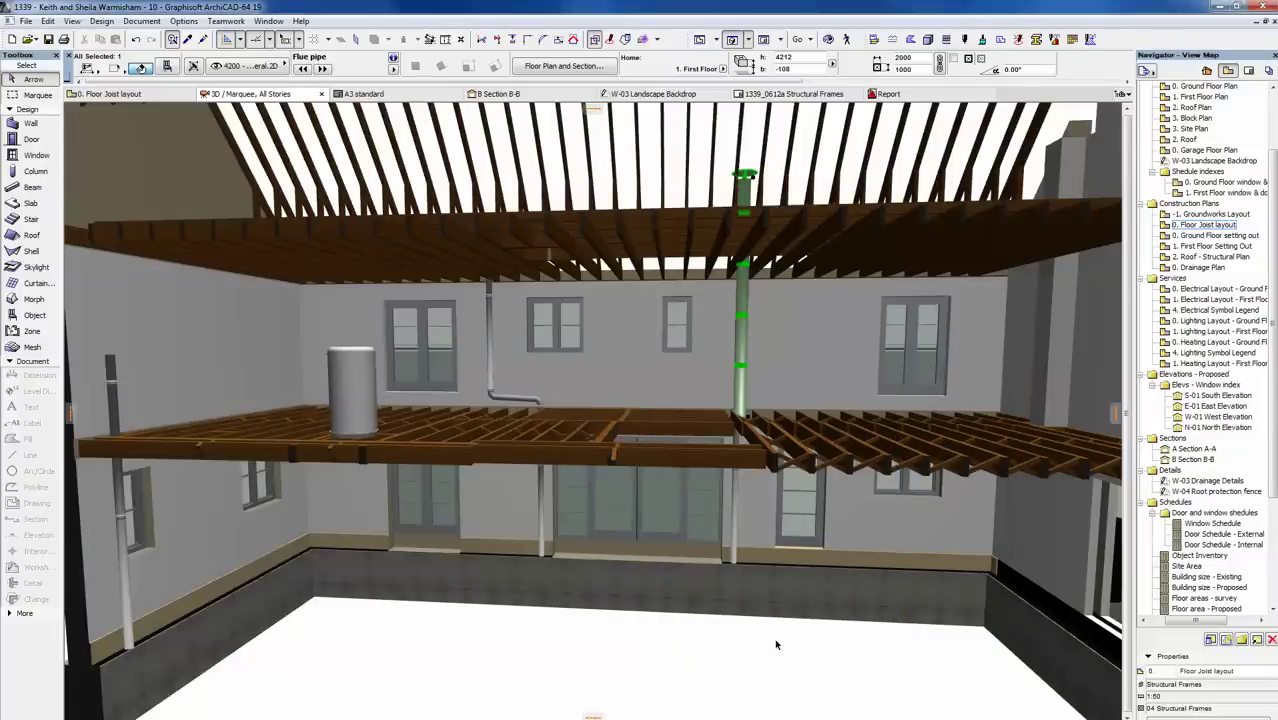
pyautogui.click(776, 644)
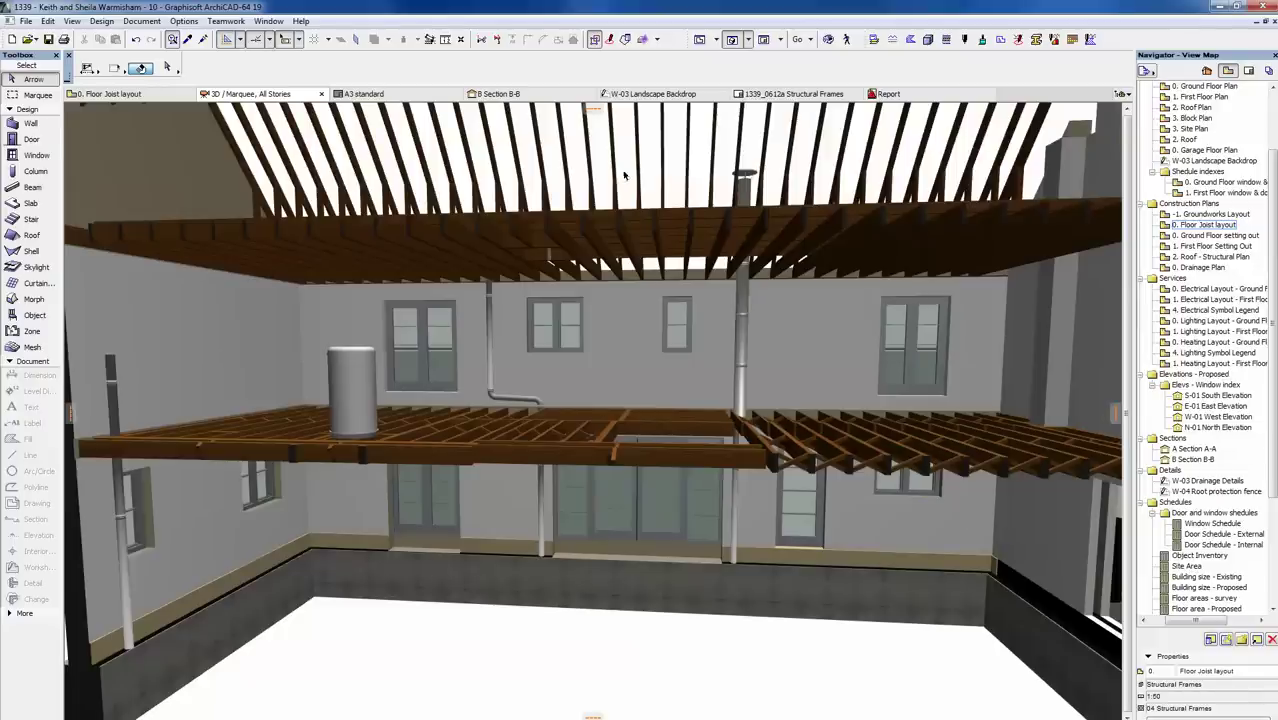
pyautogui.click(384, 175)
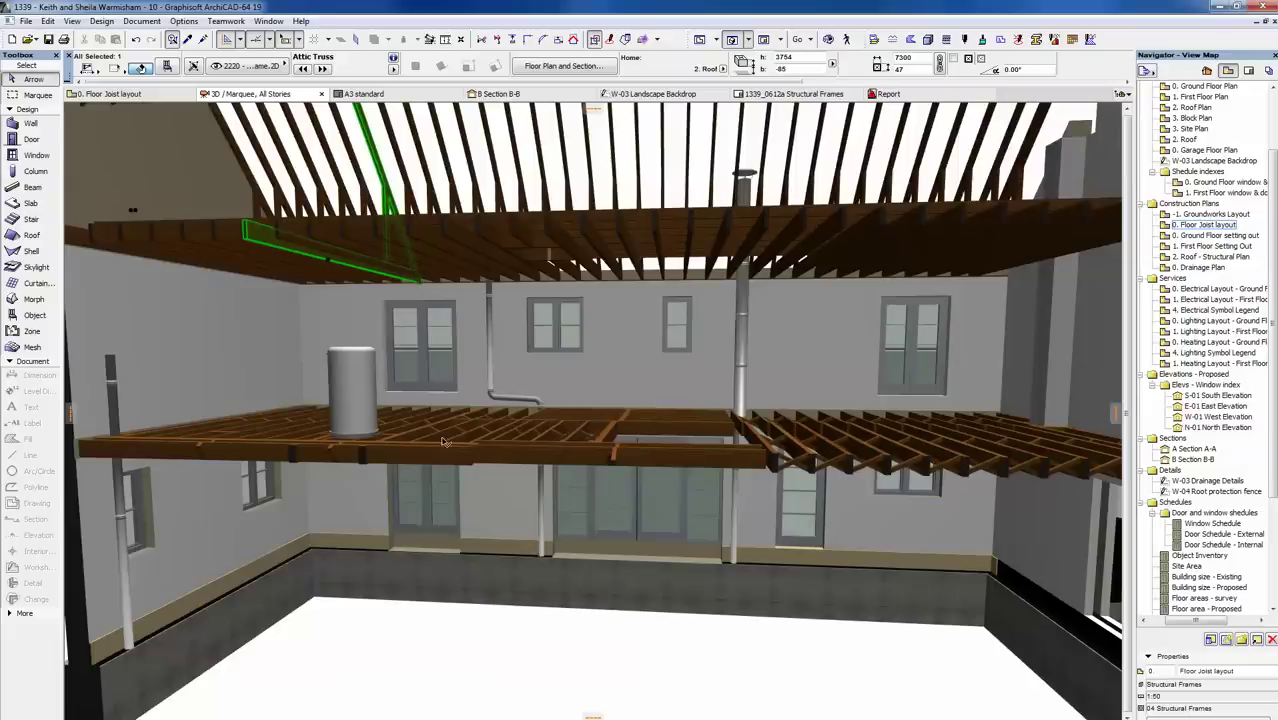
pyautogui.click(355, 410)
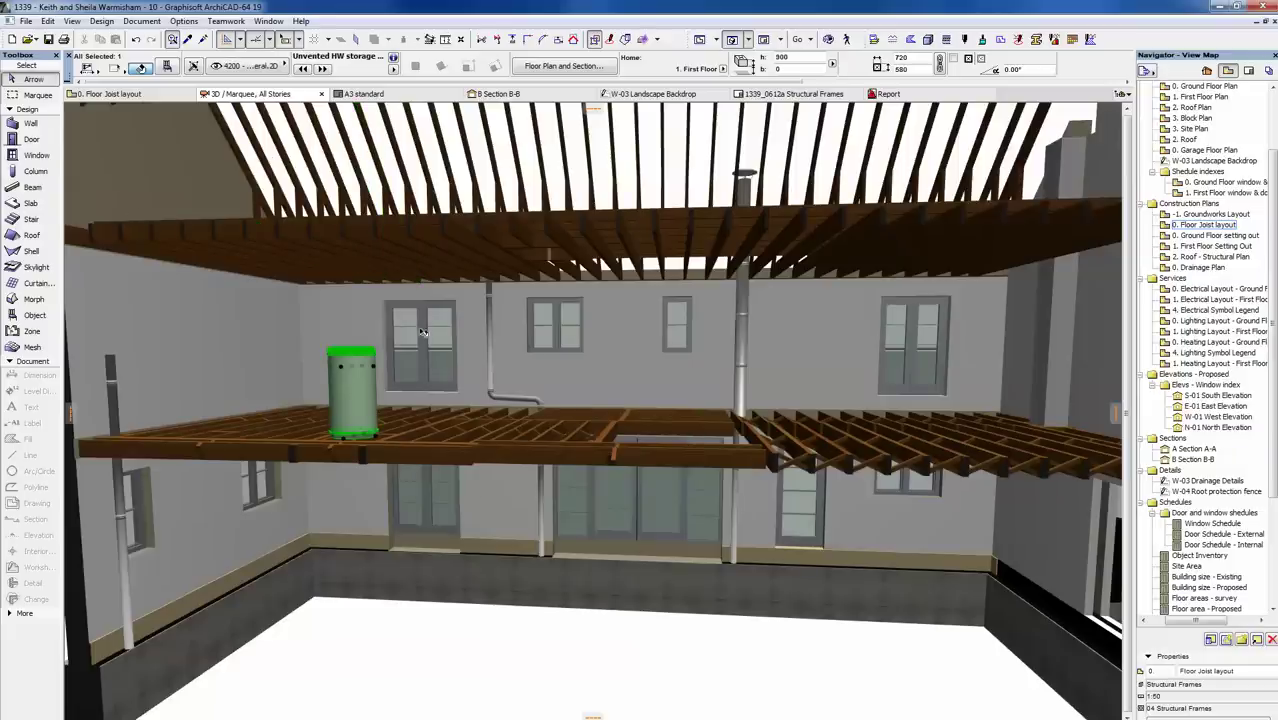
pyautogui.click(167, 66)
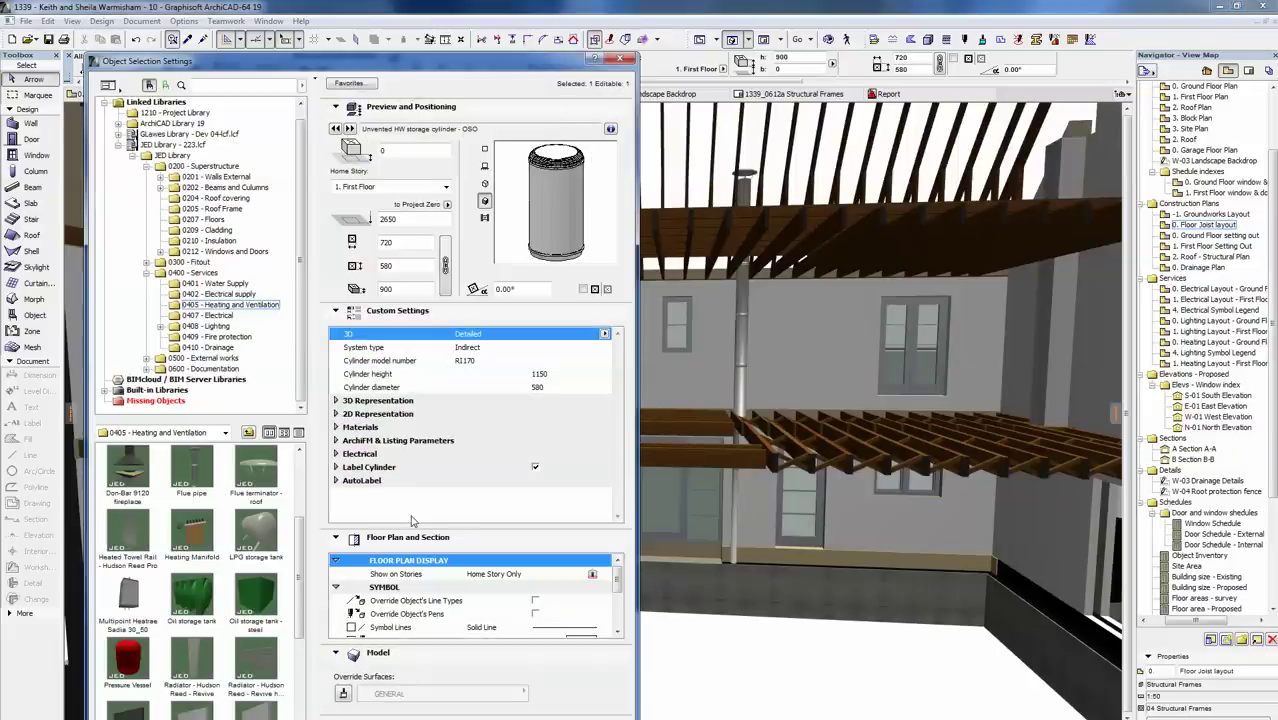
pyautogui.click(334, 467)
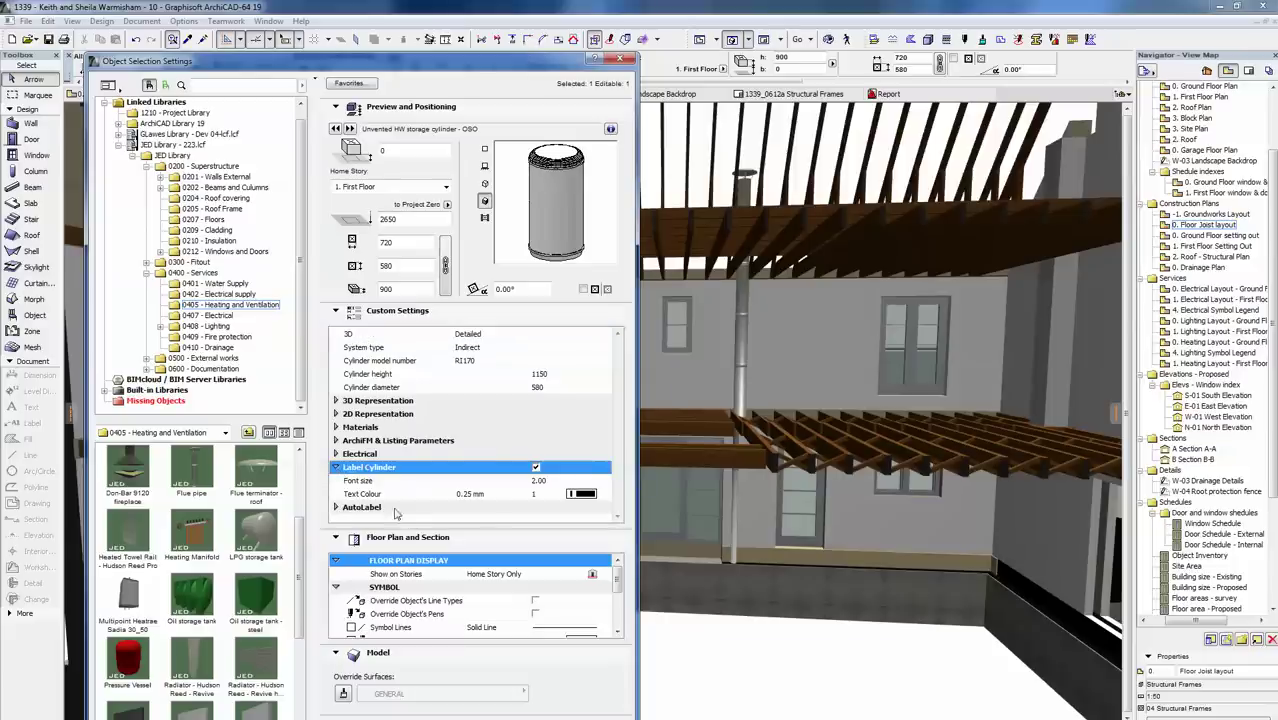
pyautogui.click(336, 508)
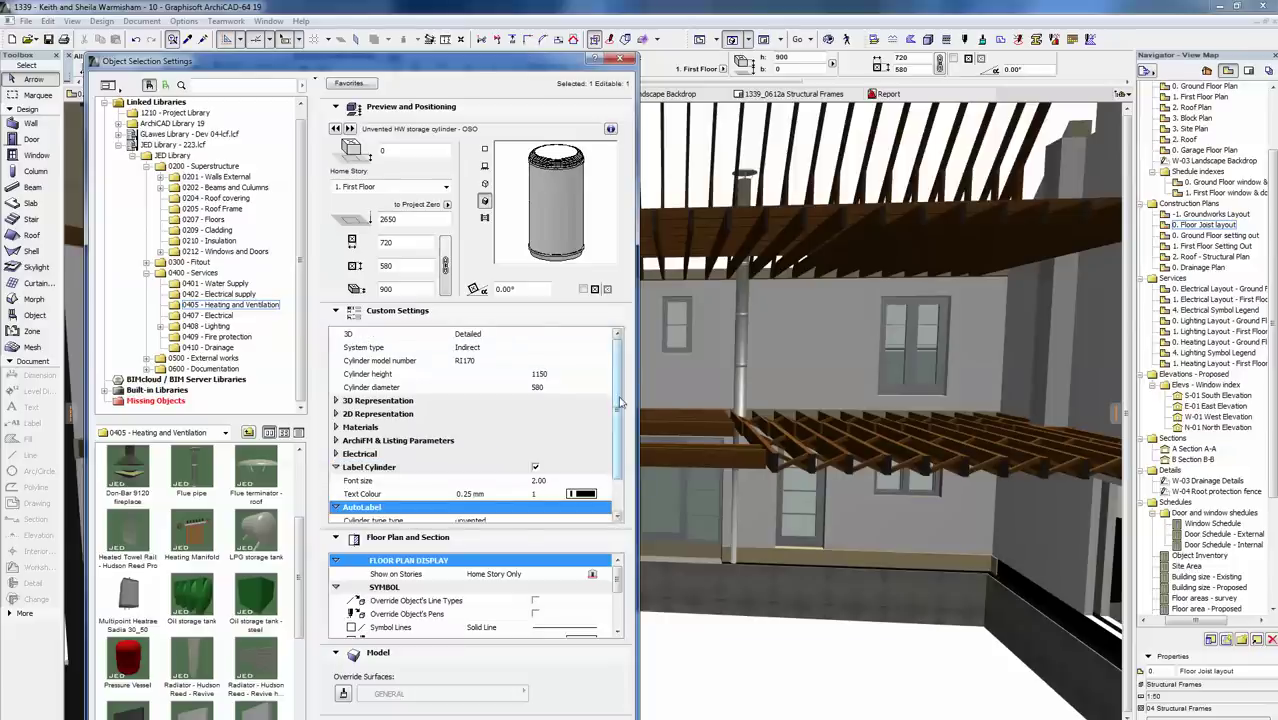
pyautogui.scroll(-1, 606, 410)
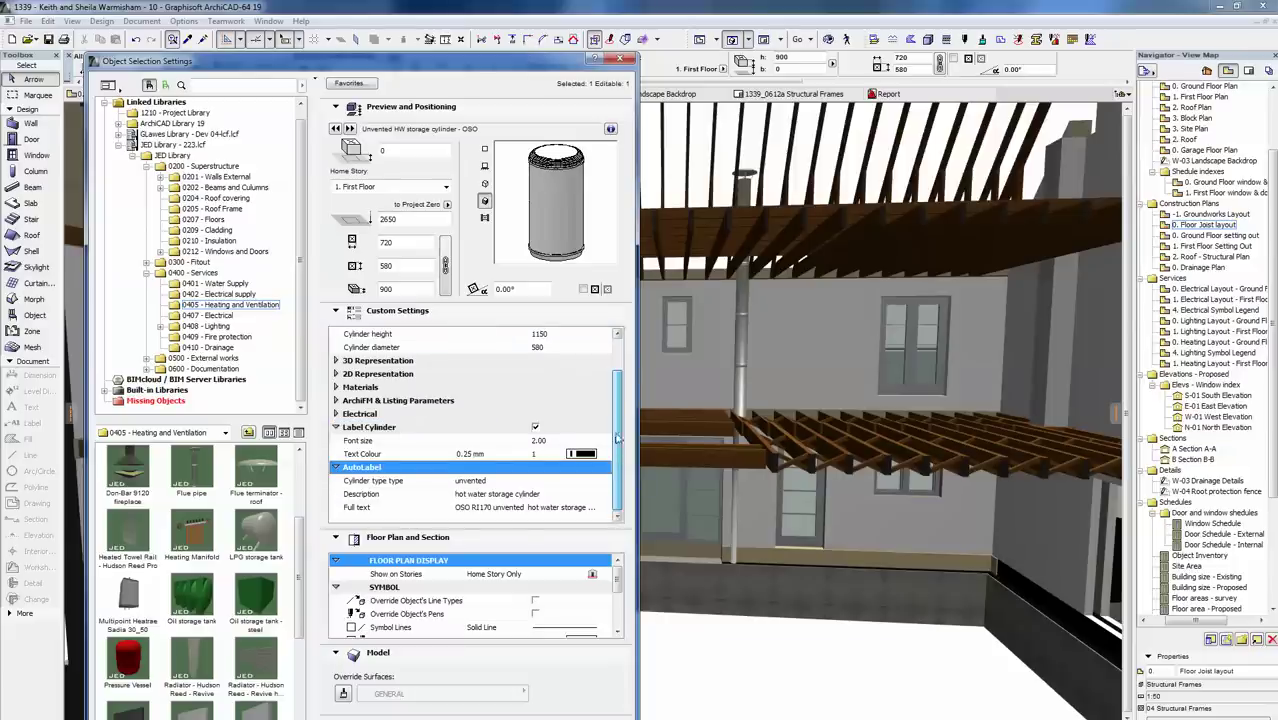
pyautogui.click(489, 482)
pyautogui.click(543, 496)
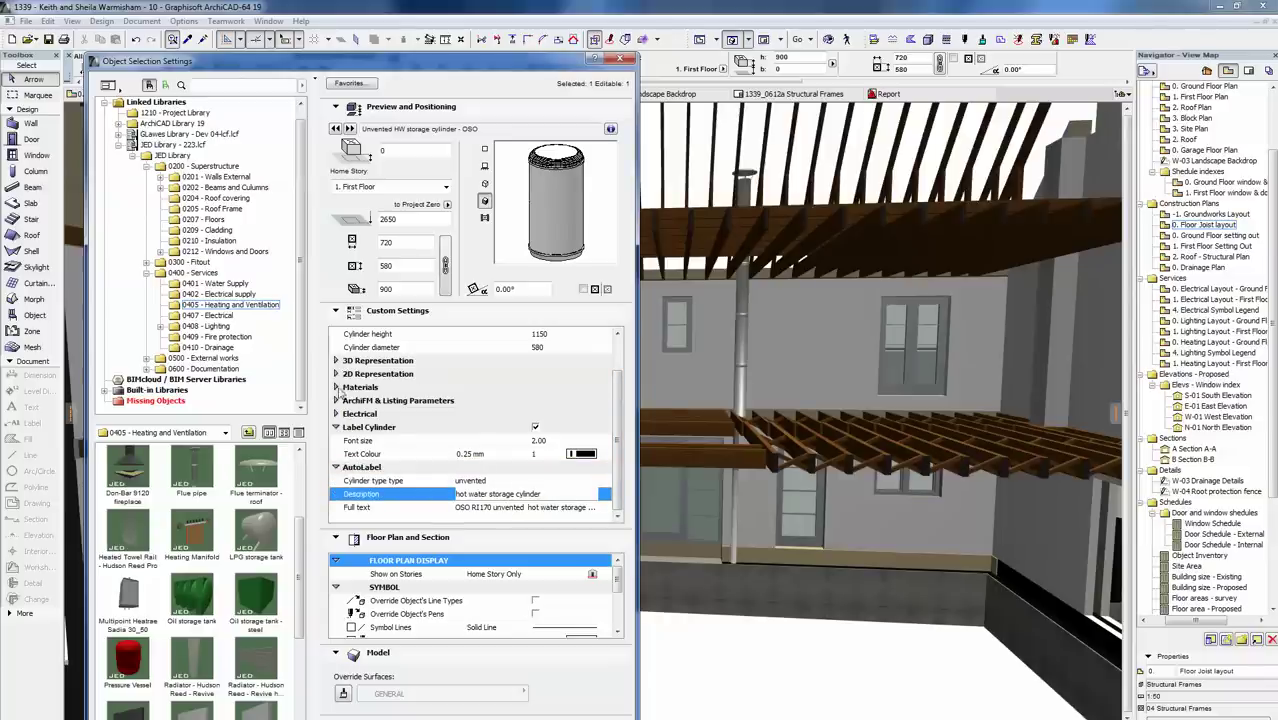
pyautogui.click(338, 400)
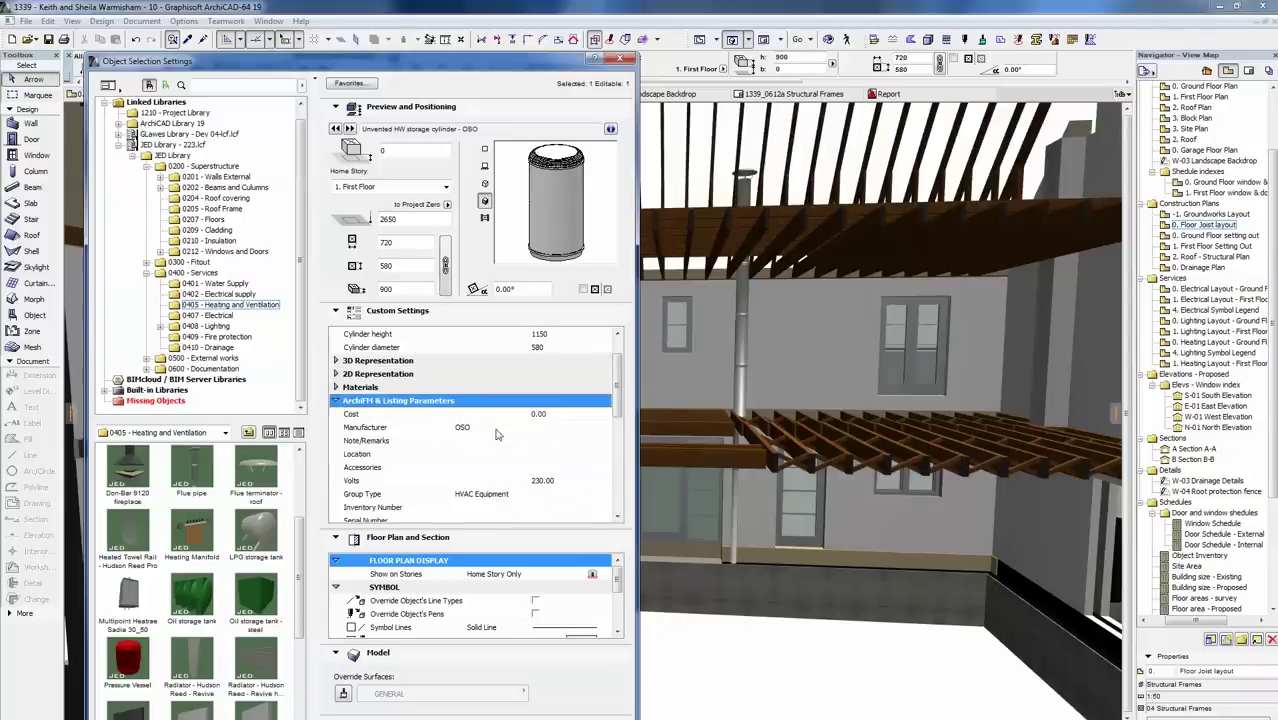
pyautogui.click(562, 428)
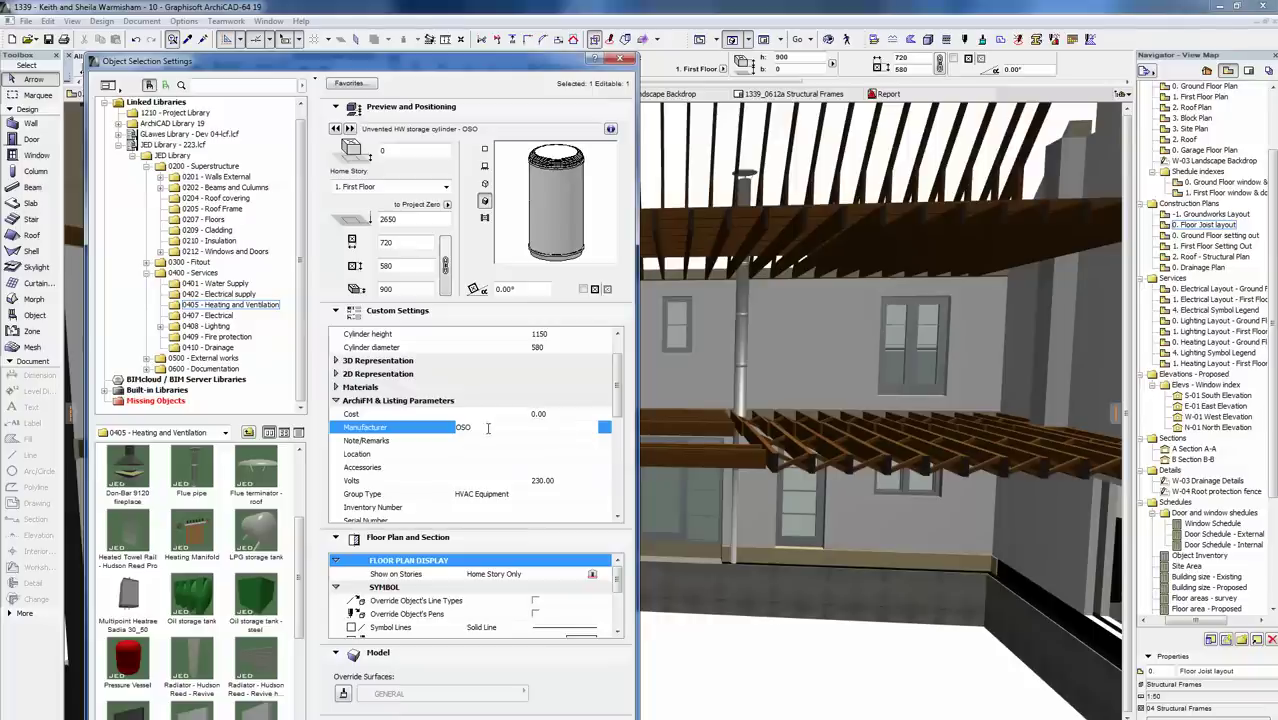
pyautogui.scroll(1, 550, 365)
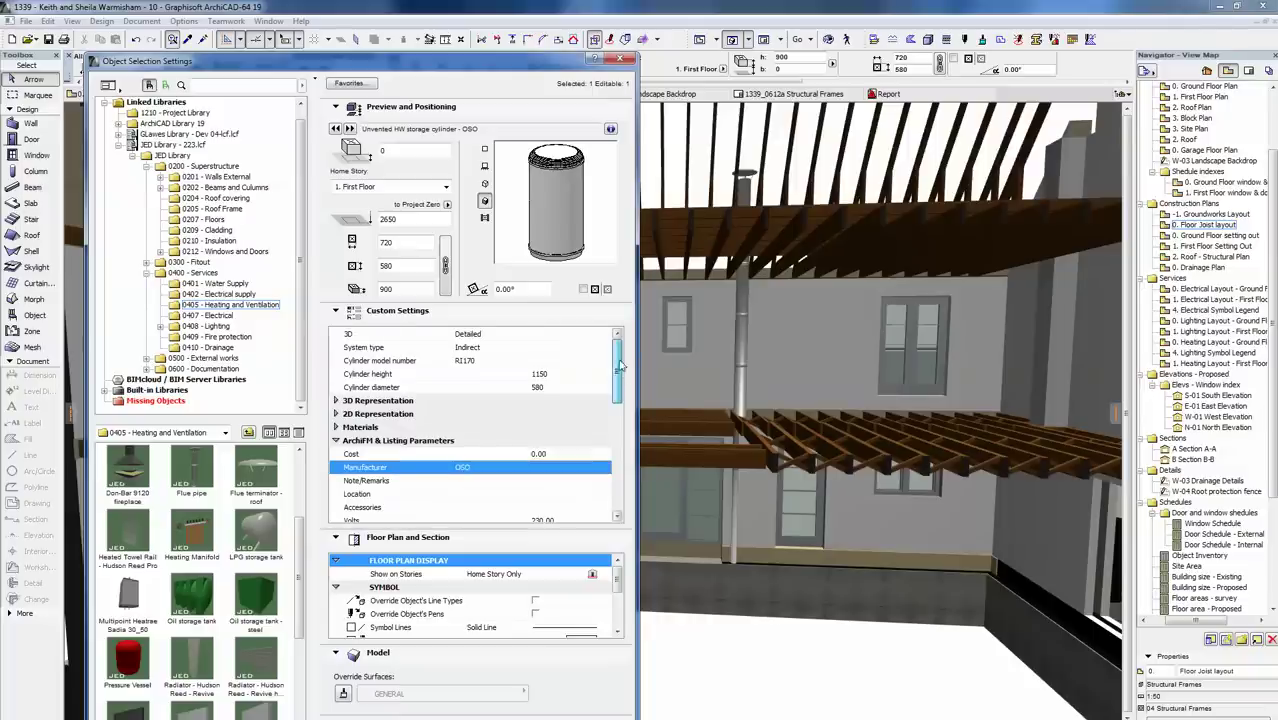
pyautogui.click(495, 348)
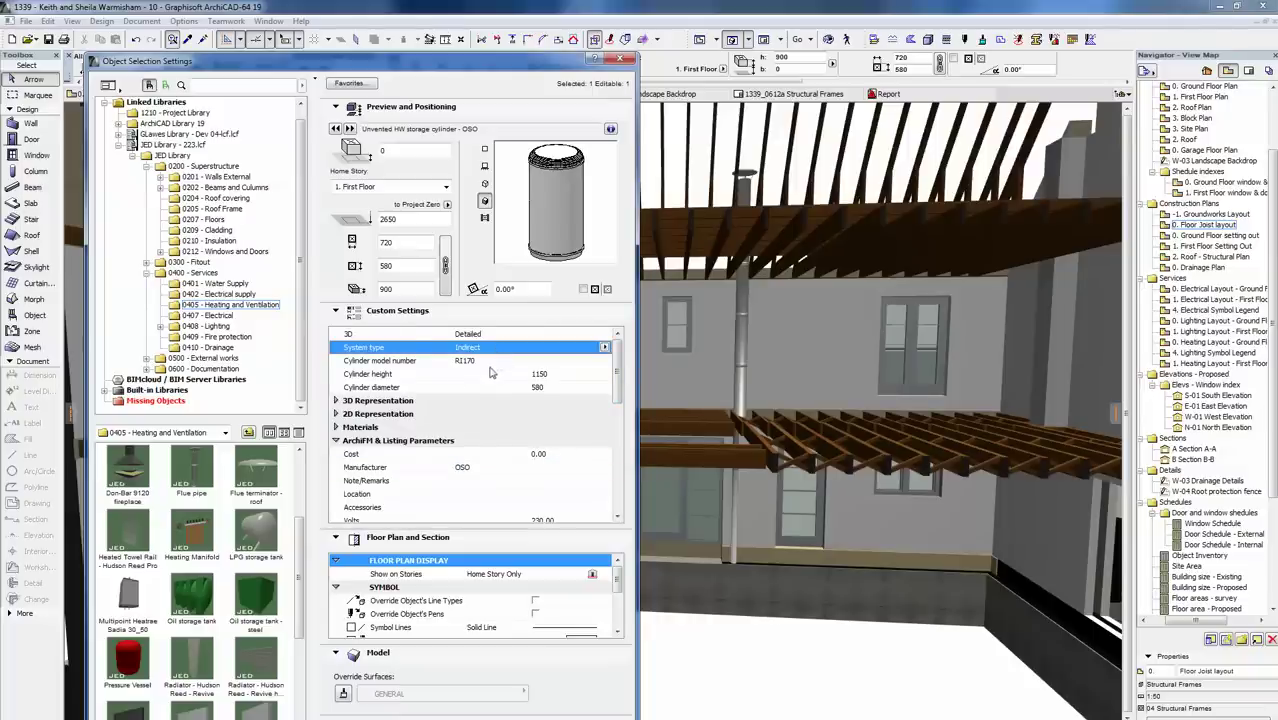
pyautogui.click(492, 362)
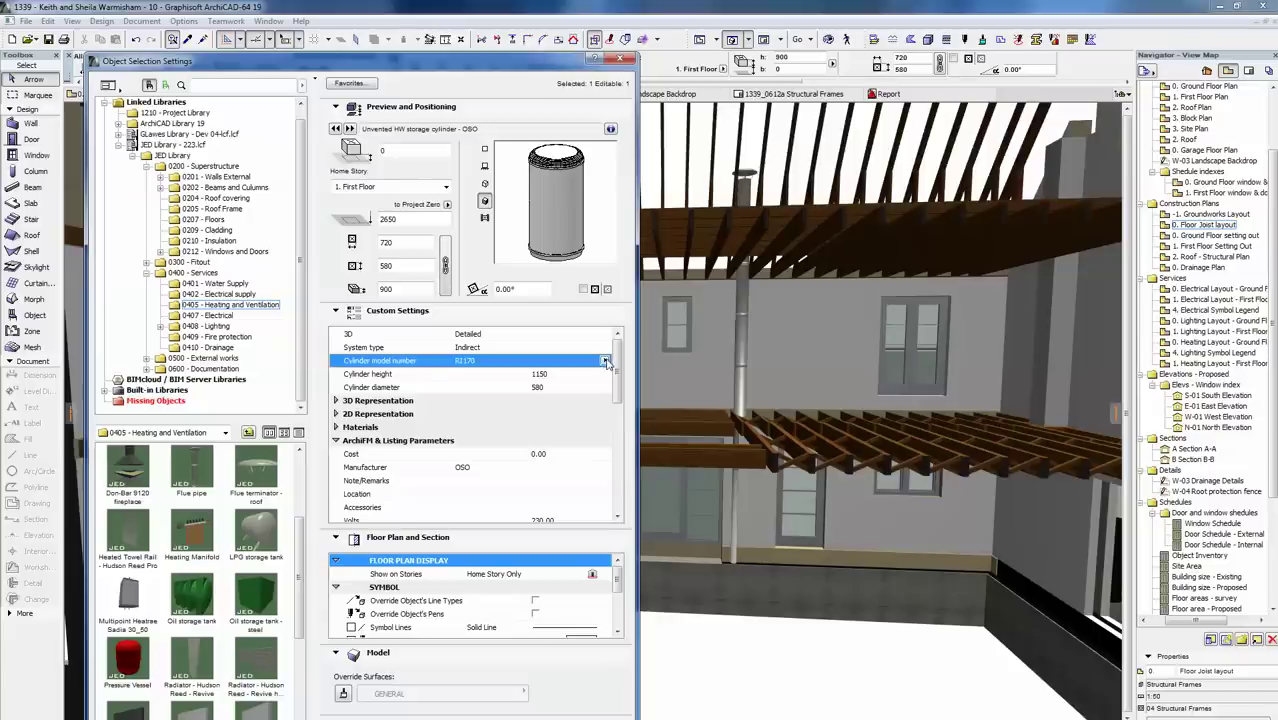
pyautogui.click(605, 361)
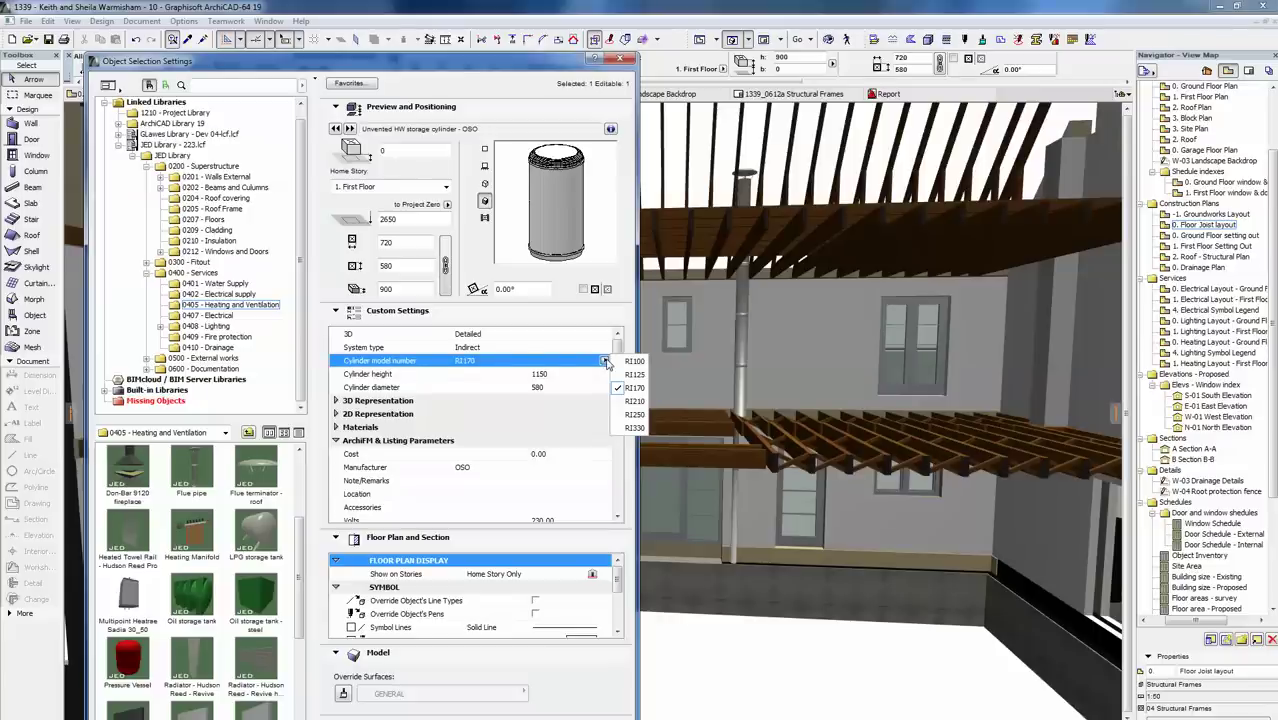
pyautogui.click(606, 362)
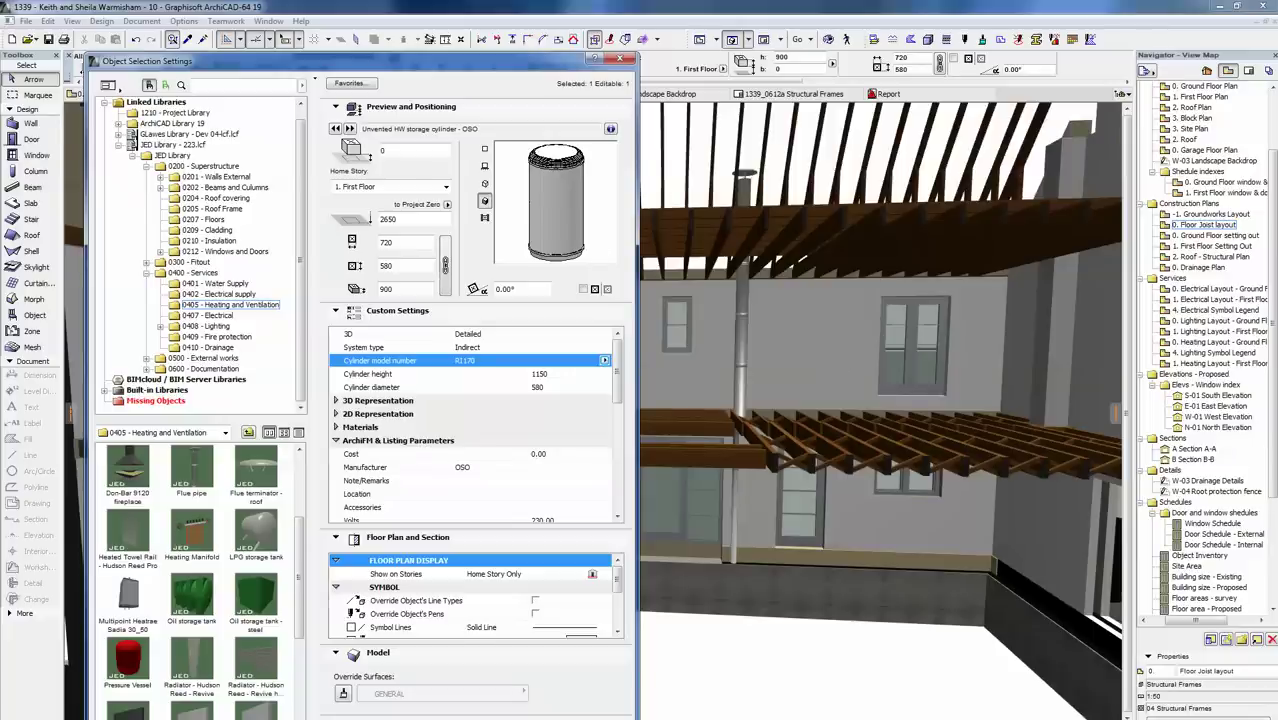
pyautogui.press('Return')
# - Clear the 3D selection and switch back to the 0. Floor Joist layout plan
pyautogui.click(589, 650)
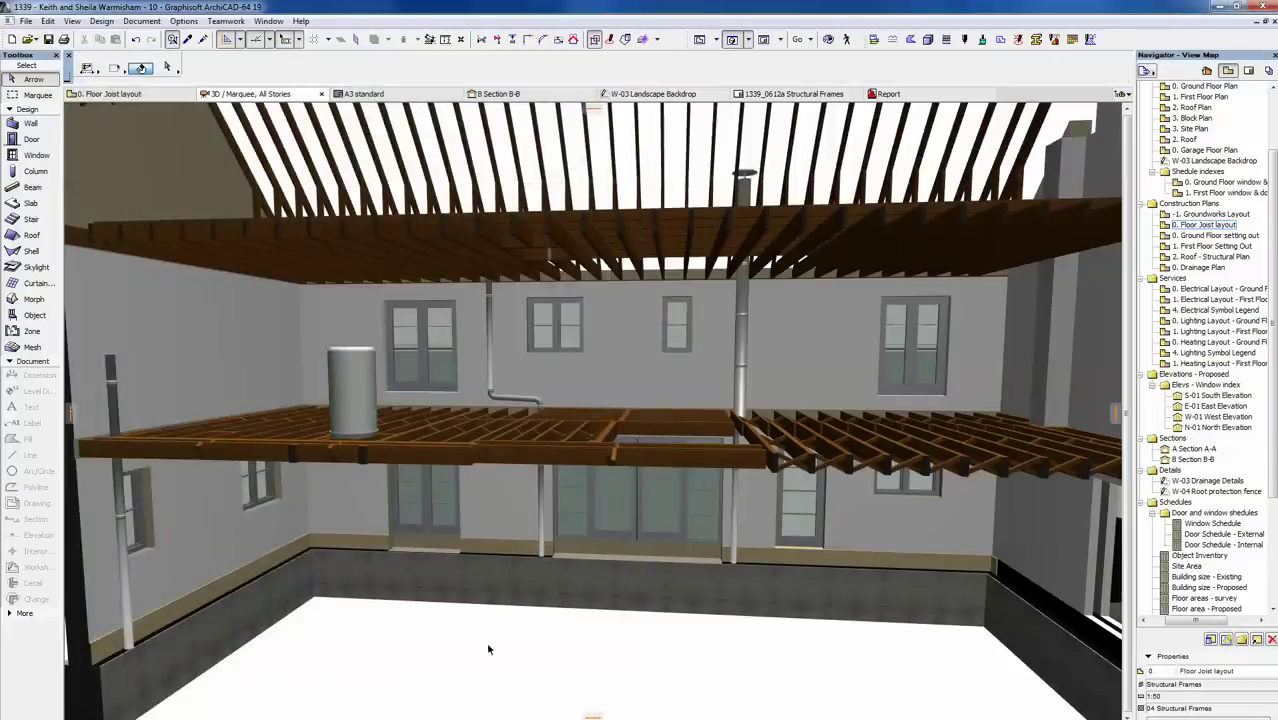
pyautogui.press('F2')
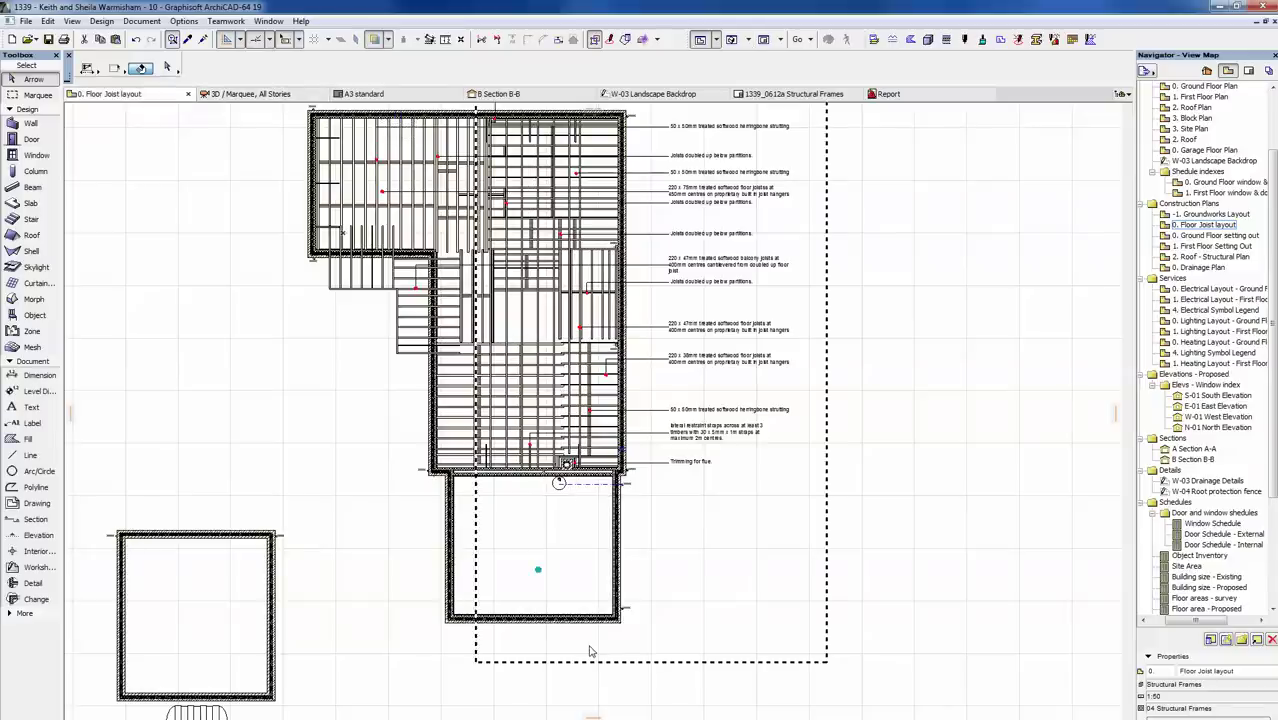